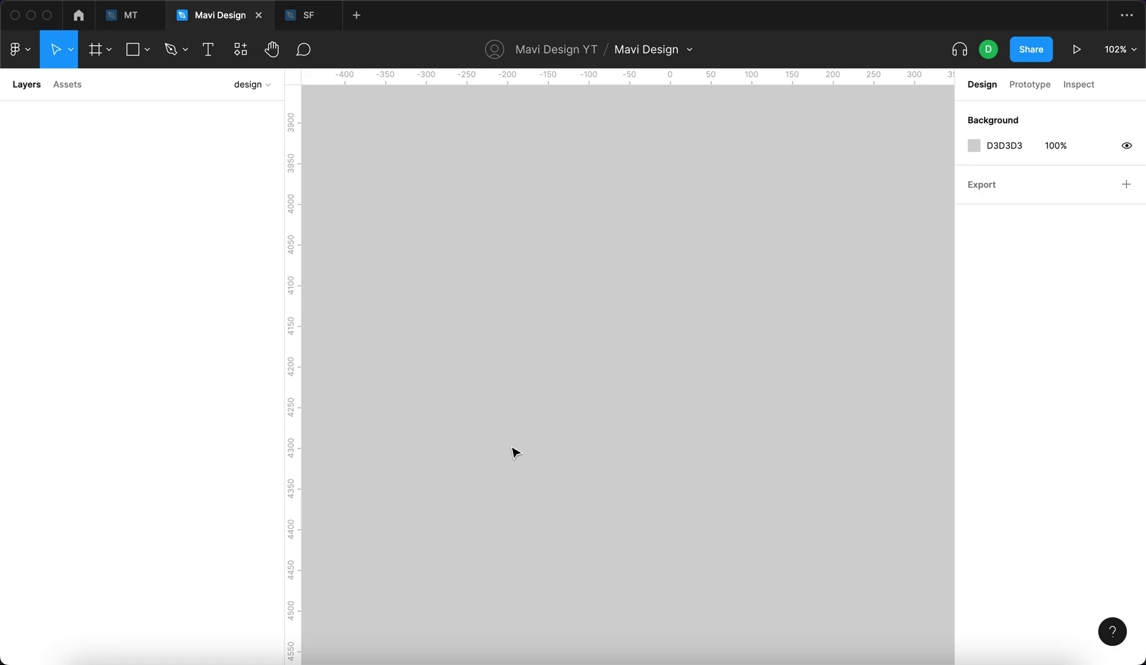
- Preview the finished prototype and test switching between the Home, Items, Messages and Profile tabs of its navigation bar
{"action": "key", "text": "super+alt+Return"}
{"action": "left_click", "coordinate": [656, 554]}
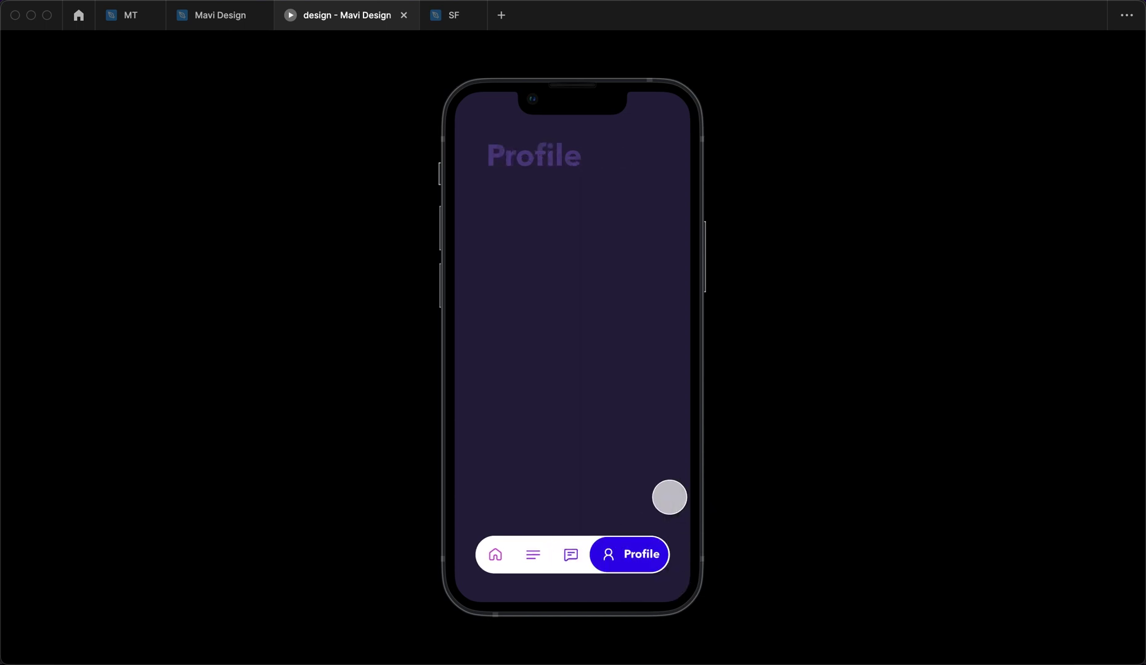
{"action": "left_click", "coordinate": [571, 555]}
{"action": "left_click", "coordinate": [524, 554]}
{"action": "left_click", "coordinate": [497, 554]}
{"action": "left_click", "coordinate": [576, 555]}
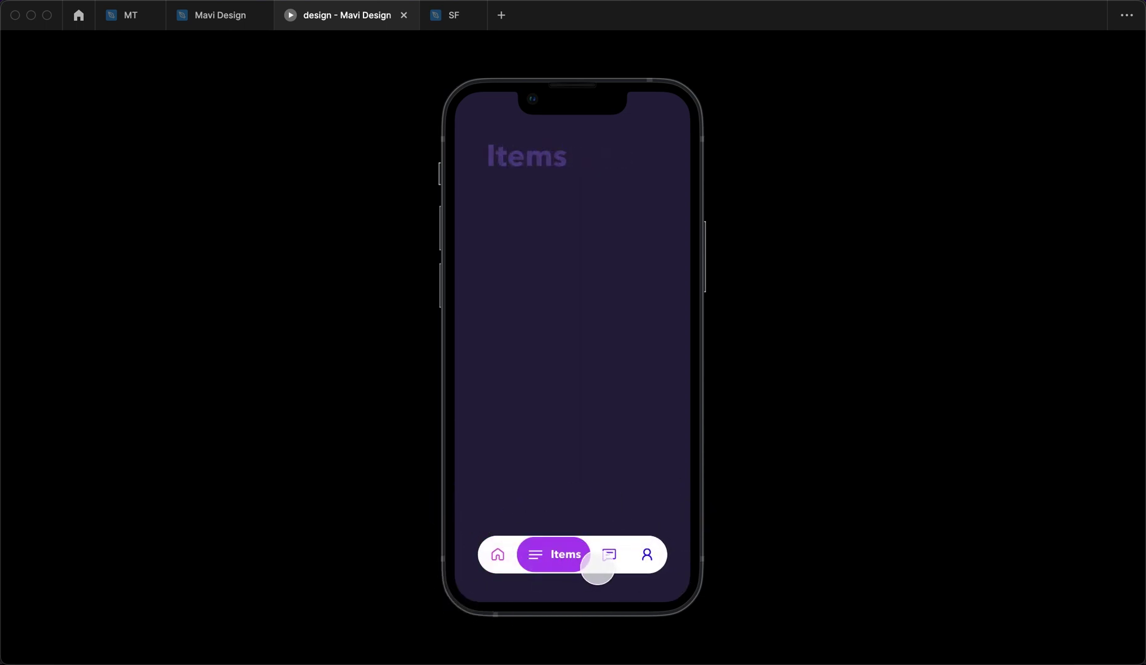
{"action": "left_click", "coordinate": [602, 557]}
{"action": "left_click", "coordinate": [658, 554]}
{"action": "left_click", "coordinate": [602, 345]}
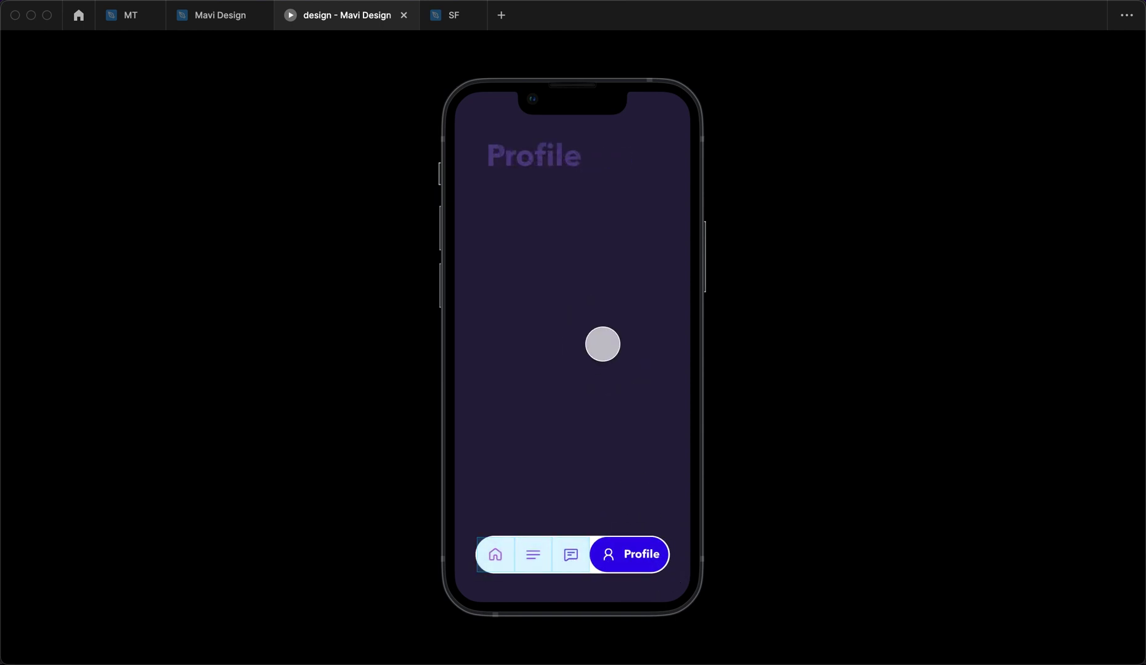
{"action": "key", "text": "Left"}
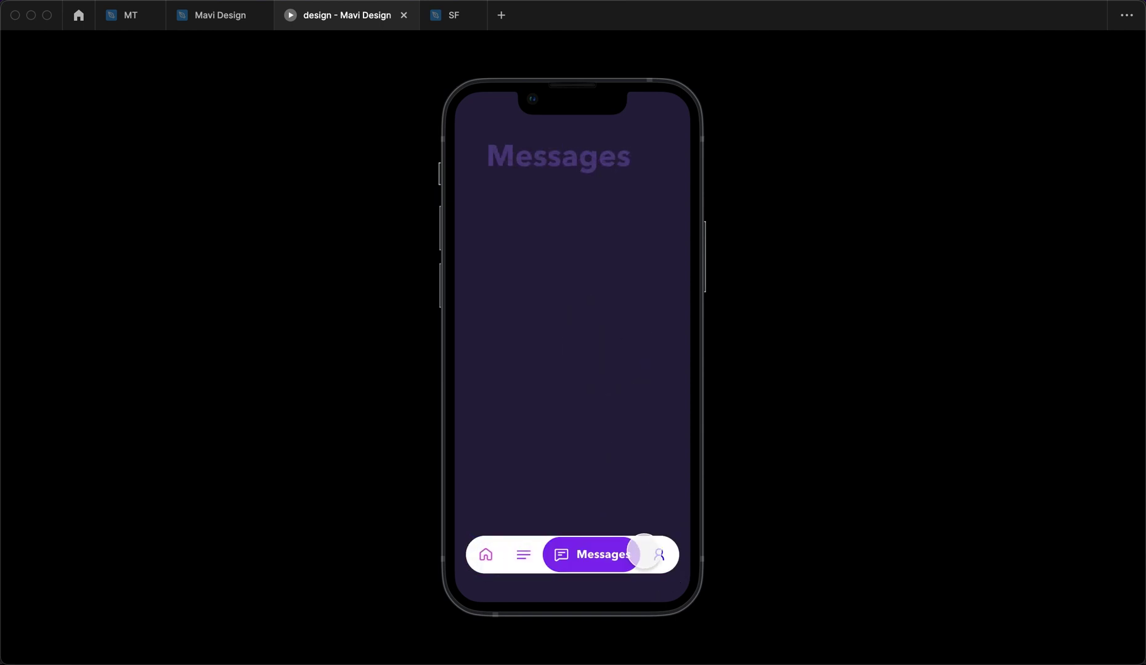
{"action": "left_click", "coordinate": [659, 555]}
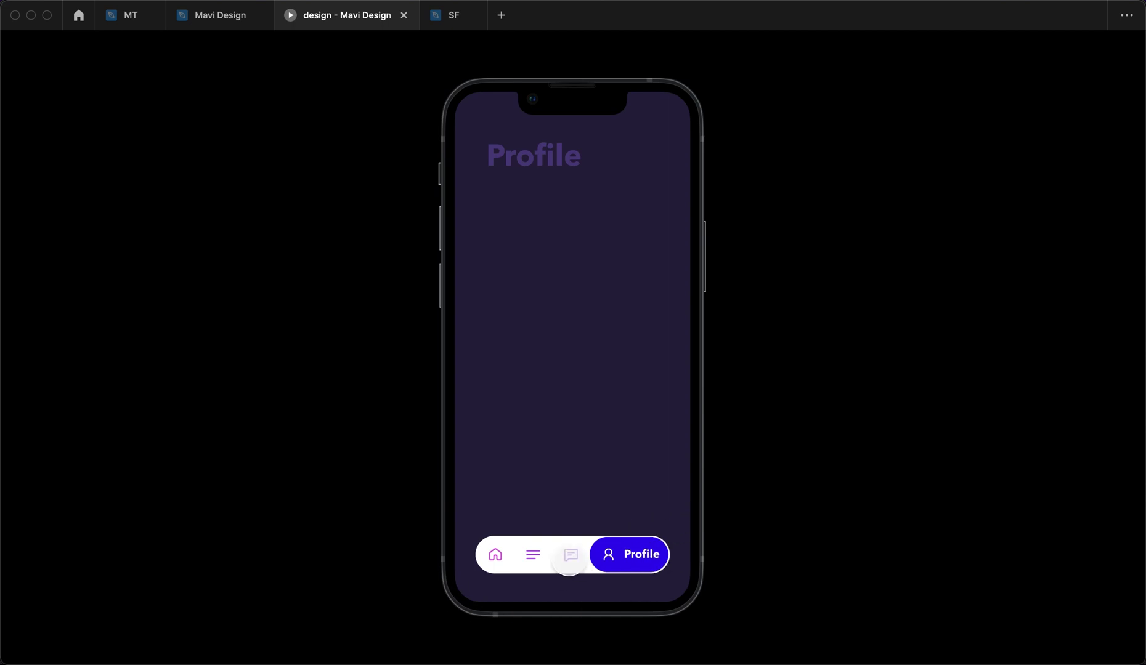
{"action": "left_click", "coordinate": [570, 561]}
{"action": "left_click", "coordinate": [530, 567]}
{"action": "key", "text": "super+w"}
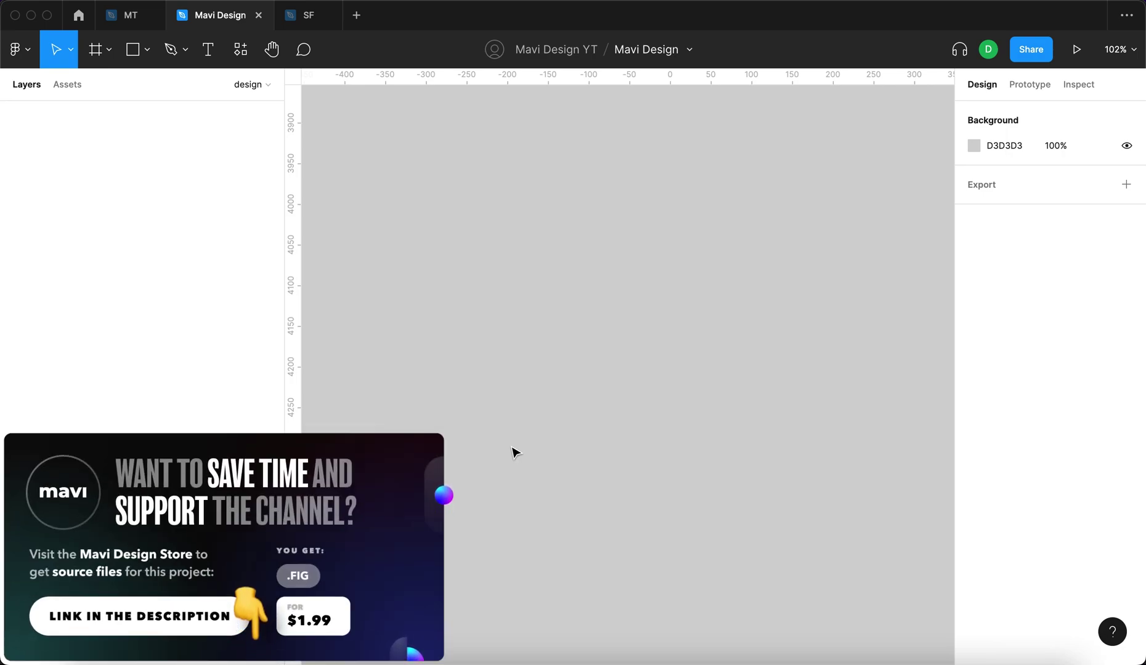
- Play the prototype again and switch through its Profile and Messages tabs and back toward Home
{"action": "key", "text": "super+alt+Return"}
{"action": "left_click", "coordinate": [658, 553]}
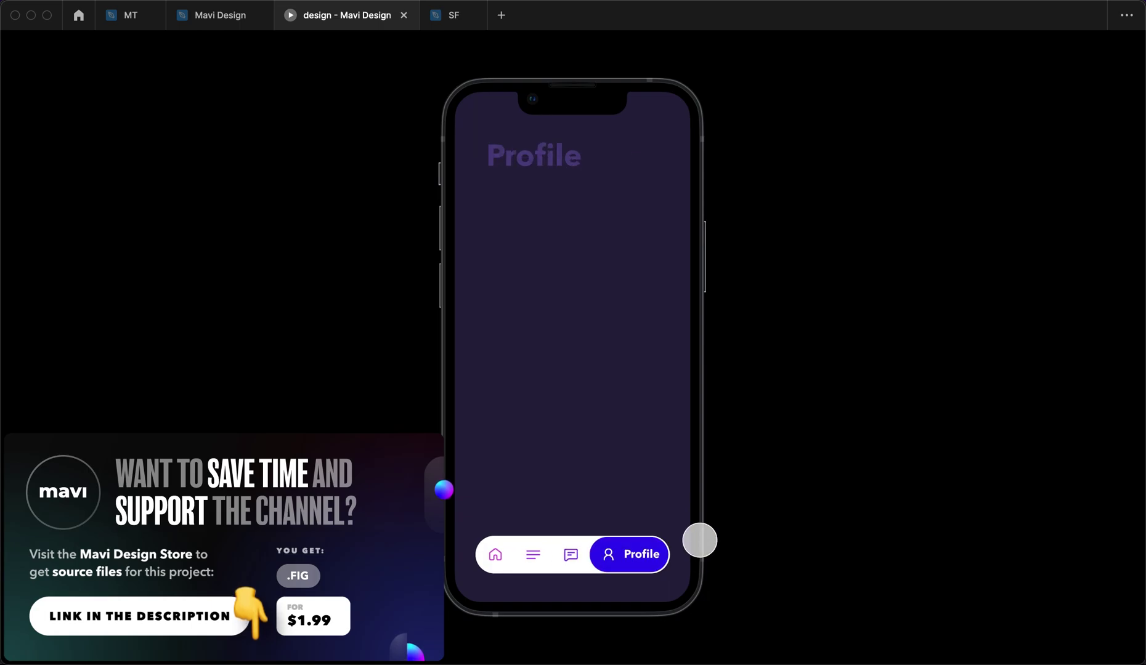
{"action": "left_click", "coordinate": [570, 554]}
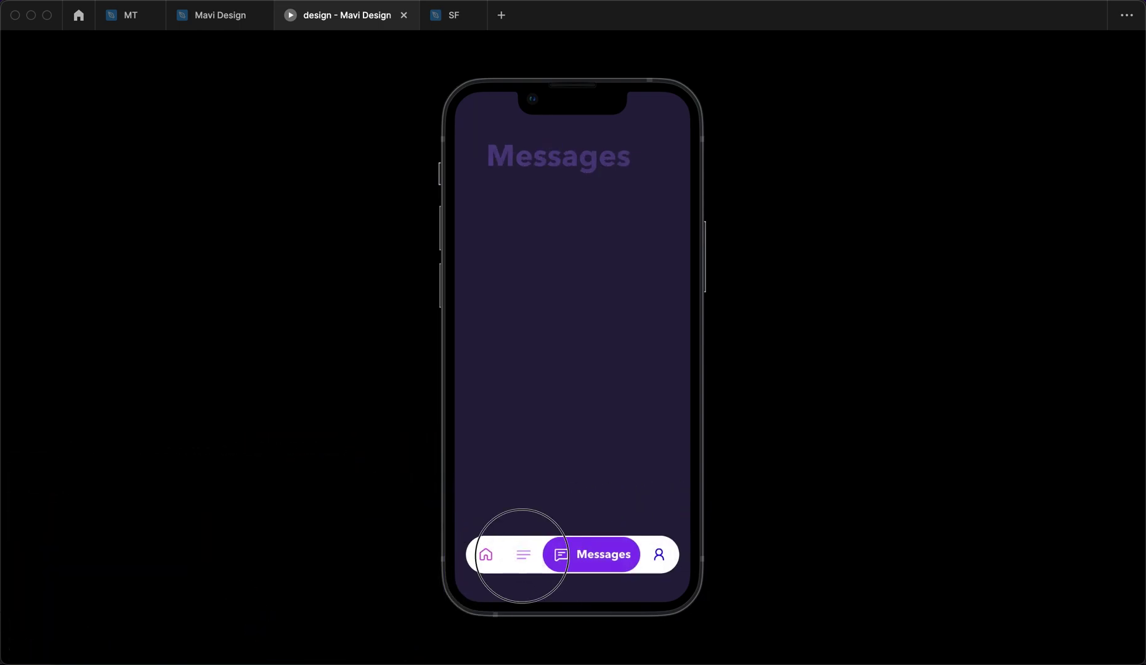
{"action": "left_click", "coordinate": [506, 556]}
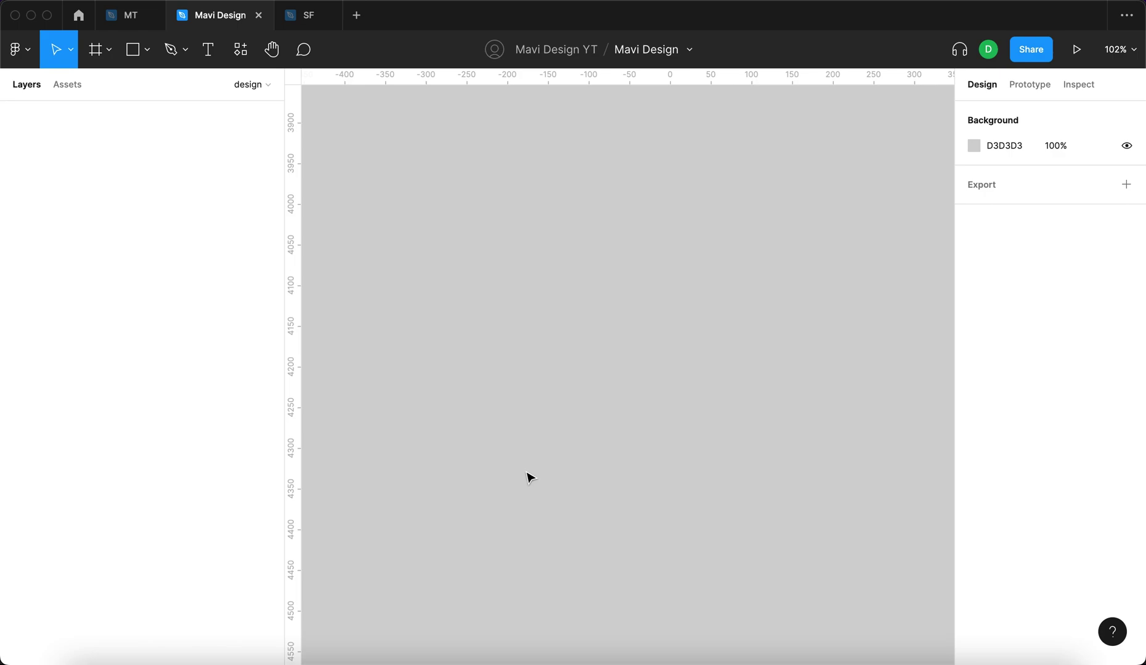
- Create a phone frame from the iPhone 11 Pro / X preset on the empty canvas
{"action": "key", "text": "f"}
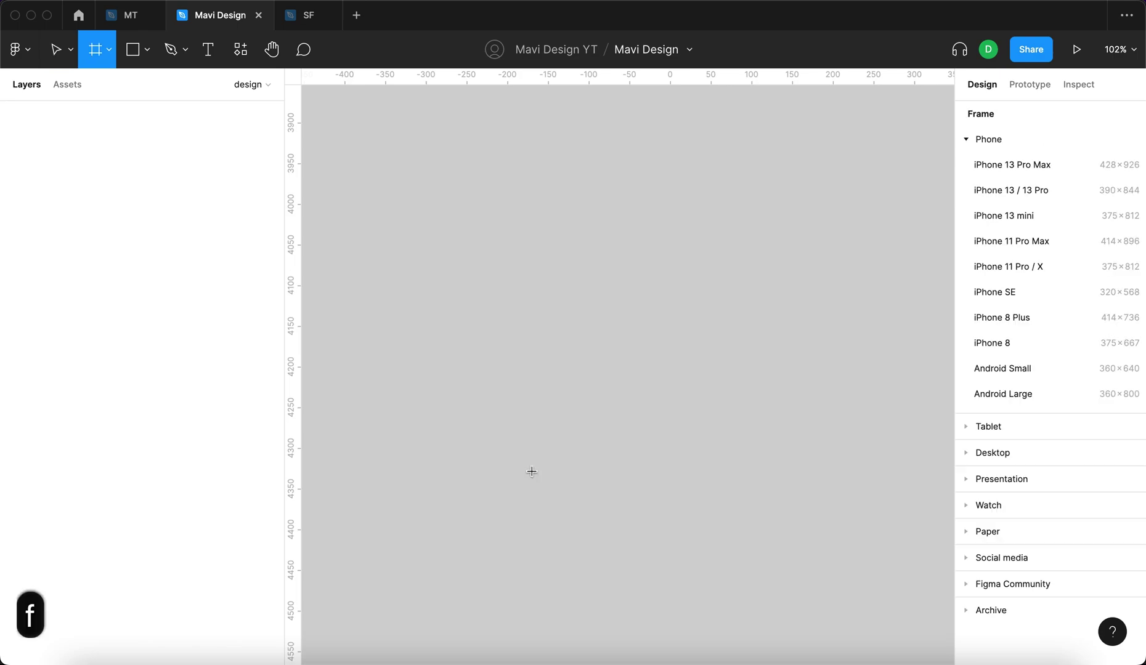
{"action": "left_click", "coordinate": [1054, 267]}
{"action": "left_click", "coordinate": [862, 427]}
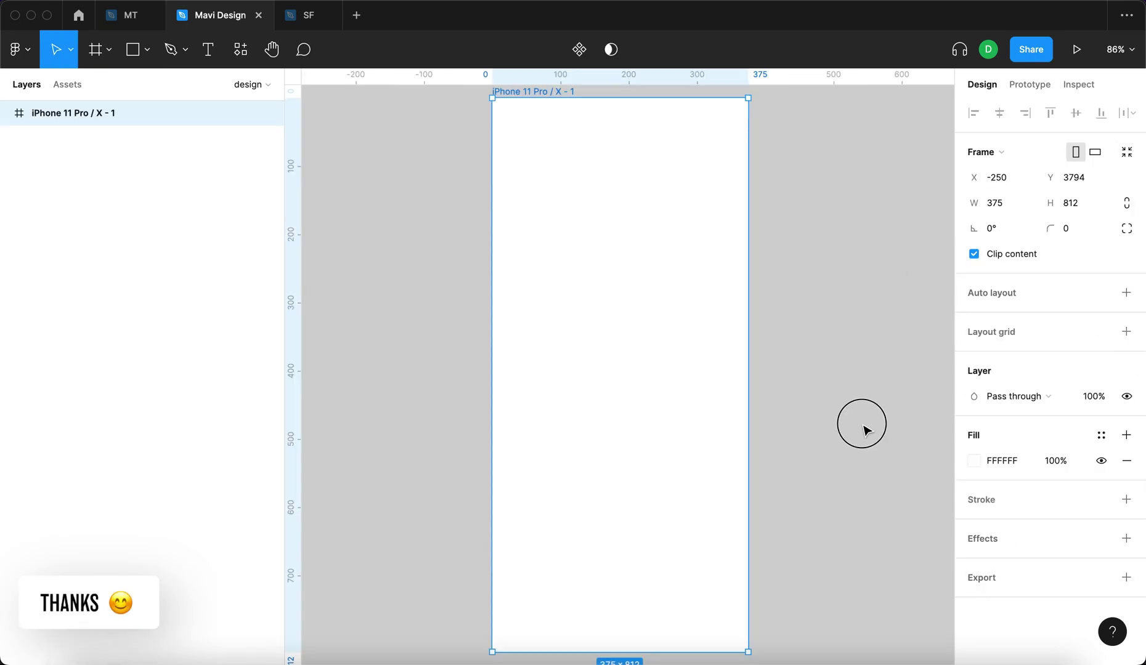
- Move the phone frame to about X -79, Y 3795 on the canvas and deselect it
{"action": "scroll", "coordinate": [635, 365], "scroll_direction": "down", "scroll_amount": 1}
{"action": "left_click", "coordinate": [588, 298]}
{"action": "left_click_drag", "start_coordinate": [588, 297], "coordinate": [690, 325]}
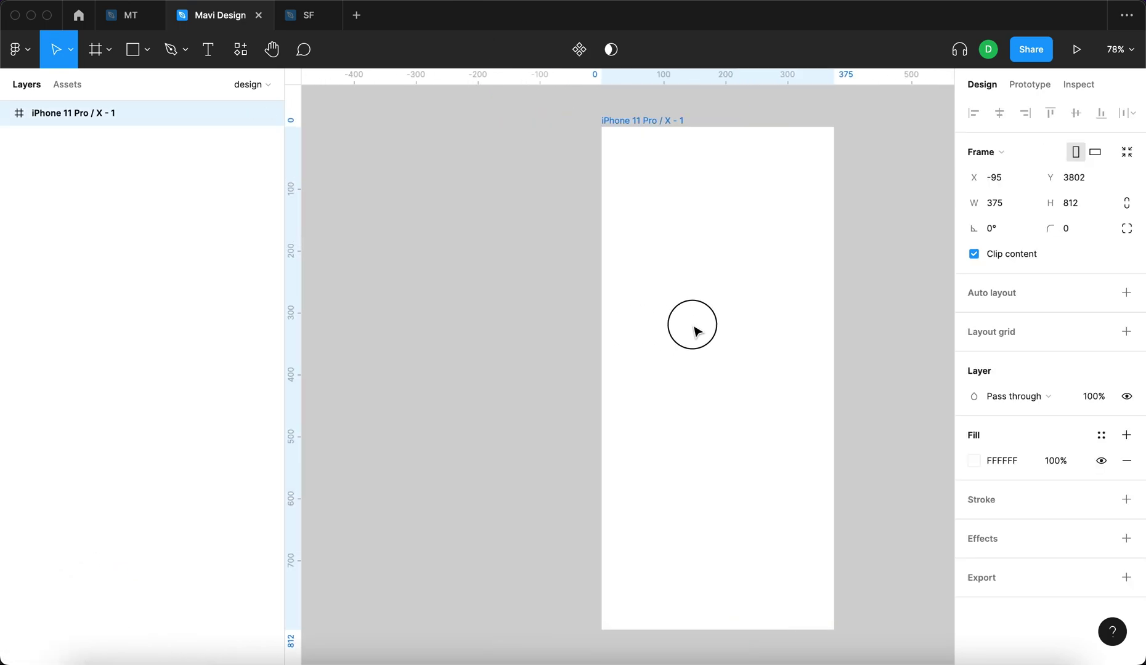
{"action": "left_click", "coordinate": [468, 366]}
{"action": "scroll", "coordinate": [595, 511], "scroll_direction": "down", "scroll_amount": 4}
{"action": "scroll", "coordinate": [596, 512], "scroll_direction": "up", "scroll_amount": 3}
{"action": "scroll", "coordinate": [591, 511], "scroll_direction": "down", "scroll_amount": 5}
{"action": "scroll", "coordinate": [706, 527], "scroll_direction": "up", "scroll_amount": 4}
{"action": "left_click", "coordinate": [631, 469]}
{"action": "left_click", "coordinate": [816, 483]}
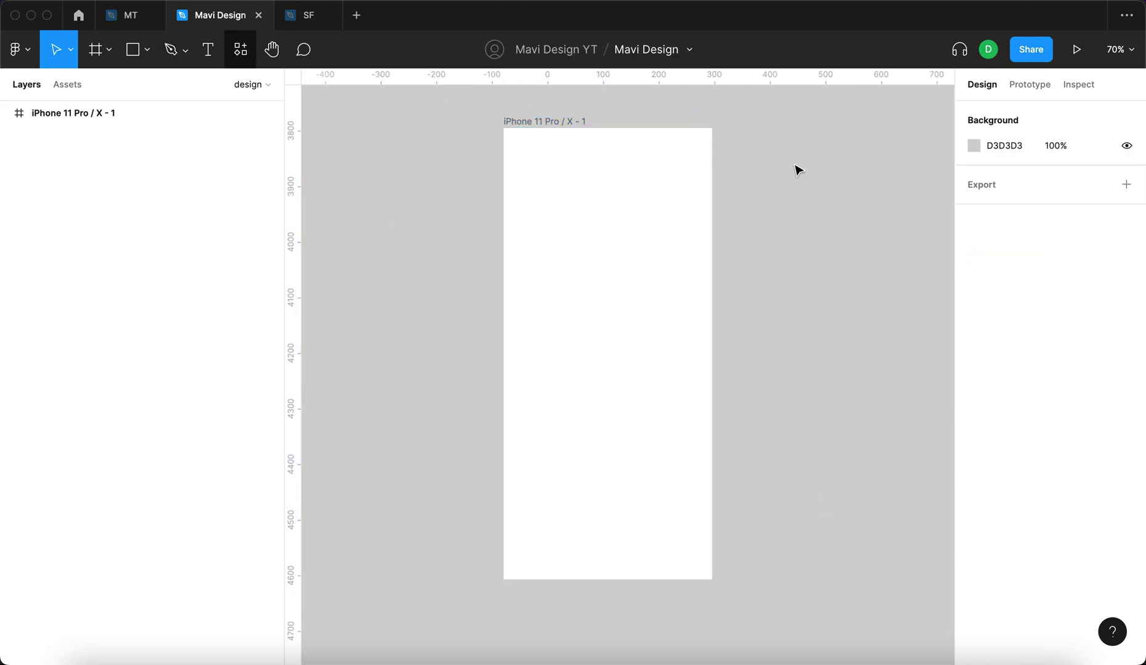
- Preview the empty phone frame in presentation mode and draw a rectangle about 259 × 64 near the frame's bottom
{"action": "left_click", "coordinate": [573, 121]}
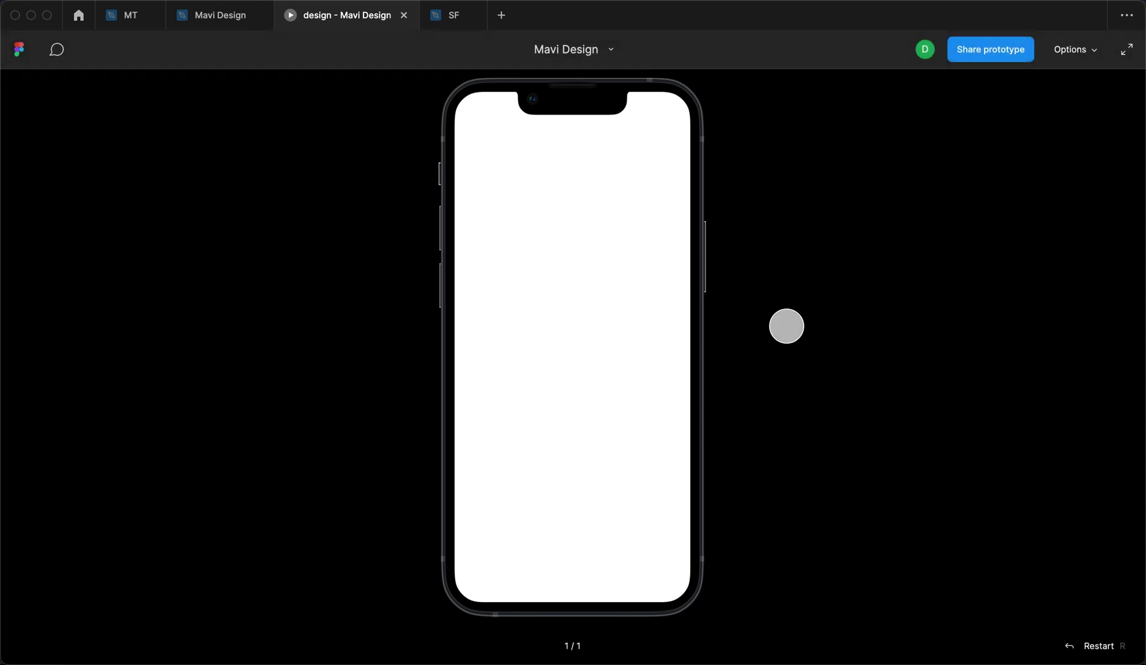
{"action": "left_click", "coordinate": [221, 16]}
{"action": "left_click", "coordinate": [147, 49]}
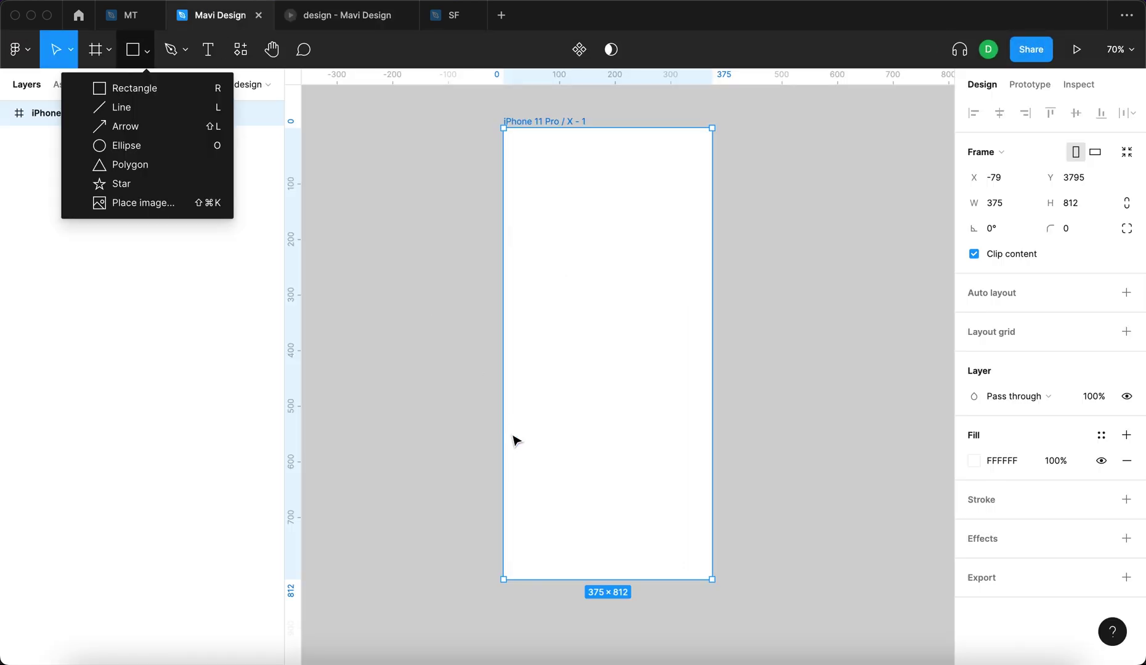
{"action": "left_click", "coordinate": [135, 89]}
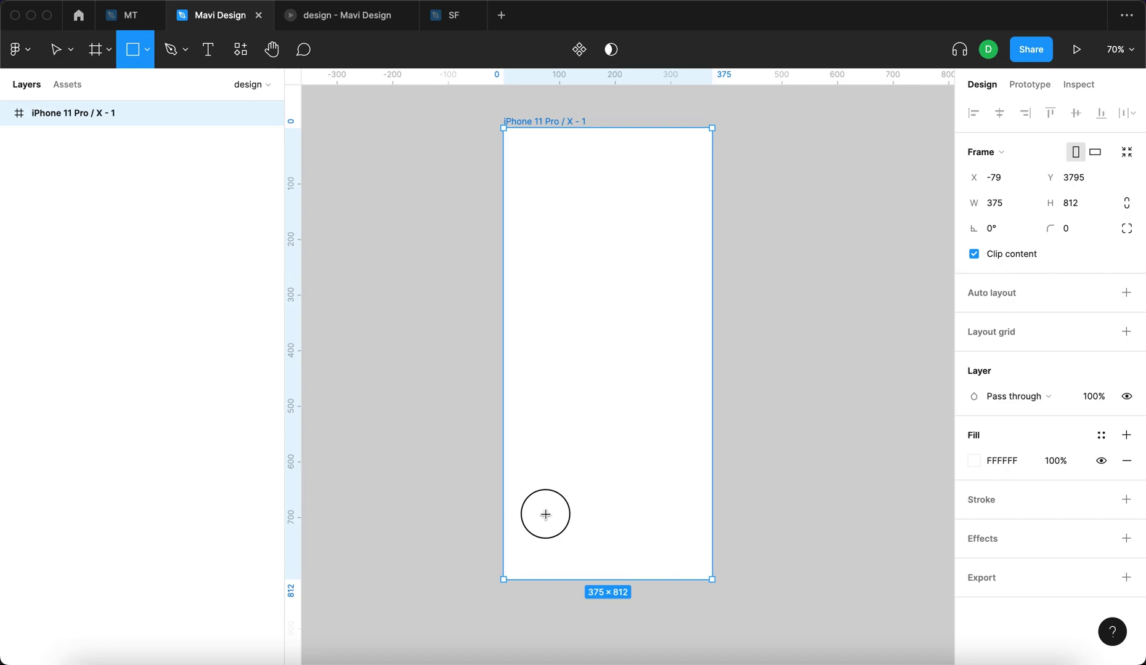
{"action": "left_click_drag", "start_coordinate": [539, 509], "coordinate": [682, 559]}
- Check the rectangle in the prototype preview, set its height to 70 and centre it horizontally in the frame
{"action": "left_click", "coordinate": [372, 30]}
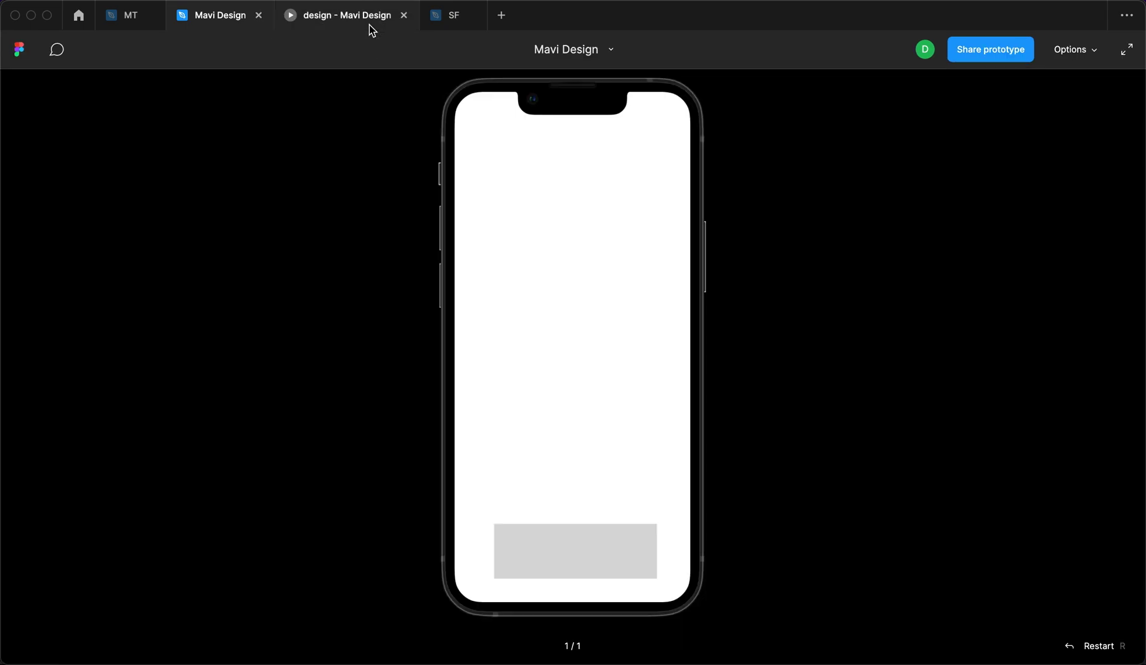
{"action": "left_click", "coordinate": [229, 26]}
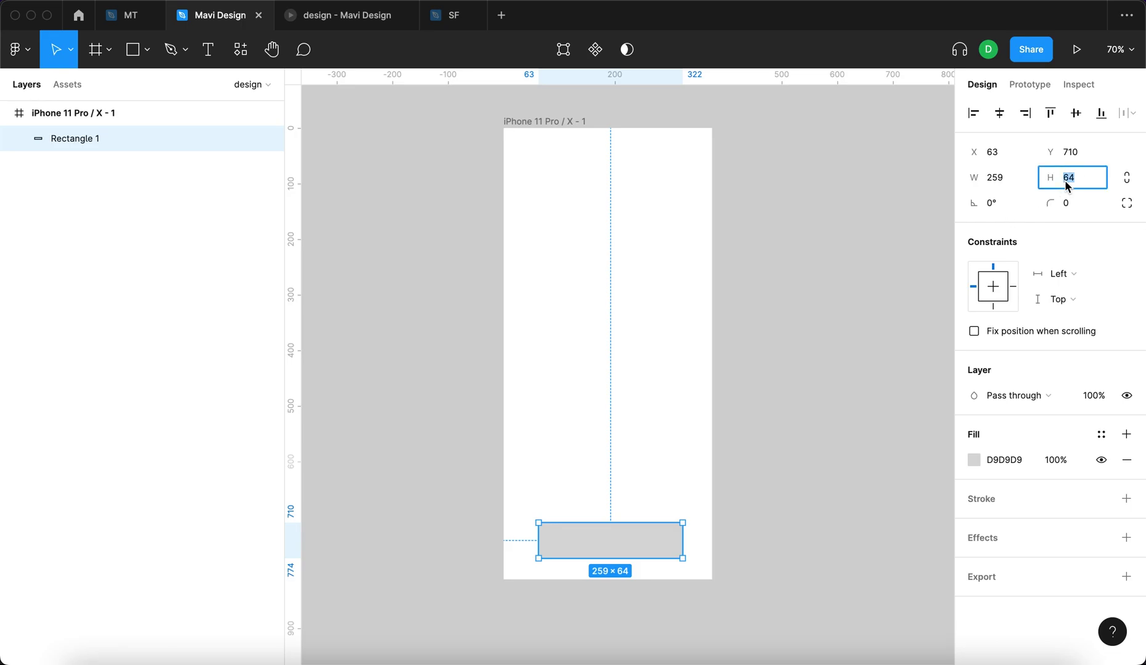
{"action": "type", "text": "70"}
{"action": "key", "text": "Return"}
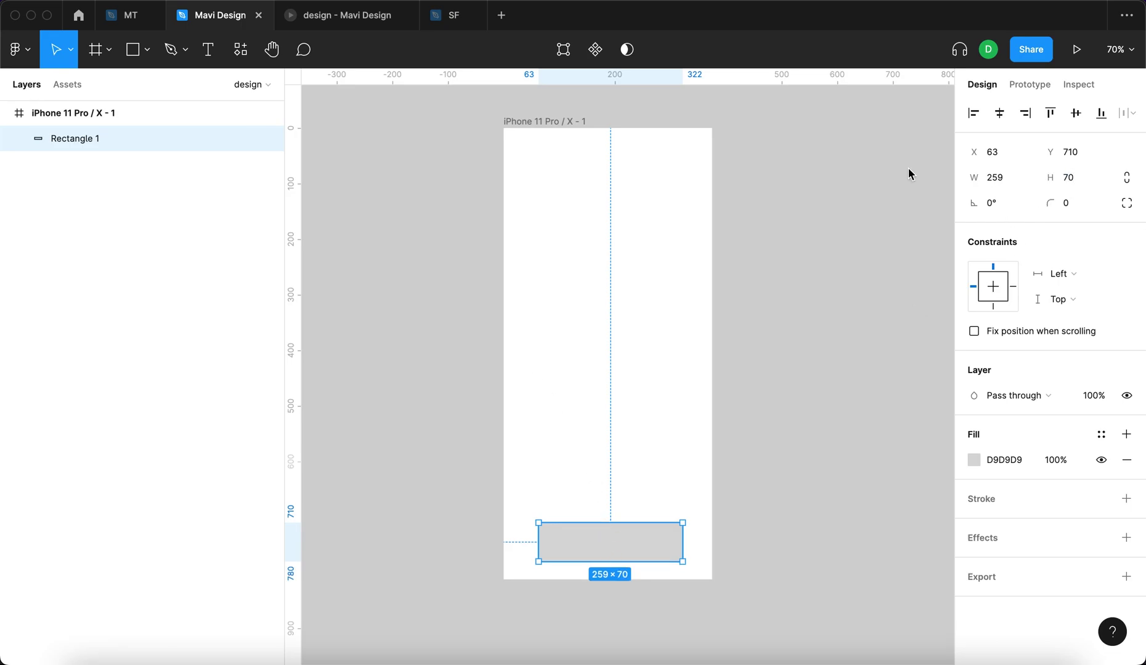
{"action": "left_click", "coordinate": [350, 25]}
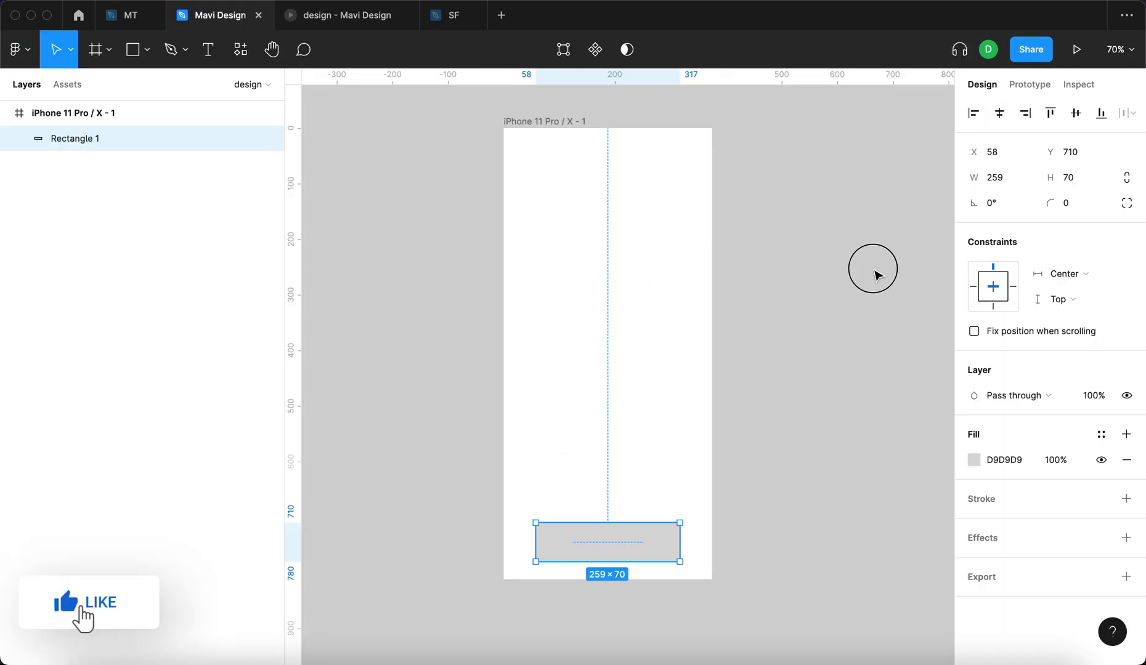
{"action": "left_click", "coordinate": [874, 271]}
- Raise the rectangle's corner radius to 81 to form a pill shape and check it in the prototype preview
{"action": "left_click", "coordinate": [653, 535]}
{"action": "left_click_drag", "start_coordinate": [1051, 203], "coordinate": [700, 189]}
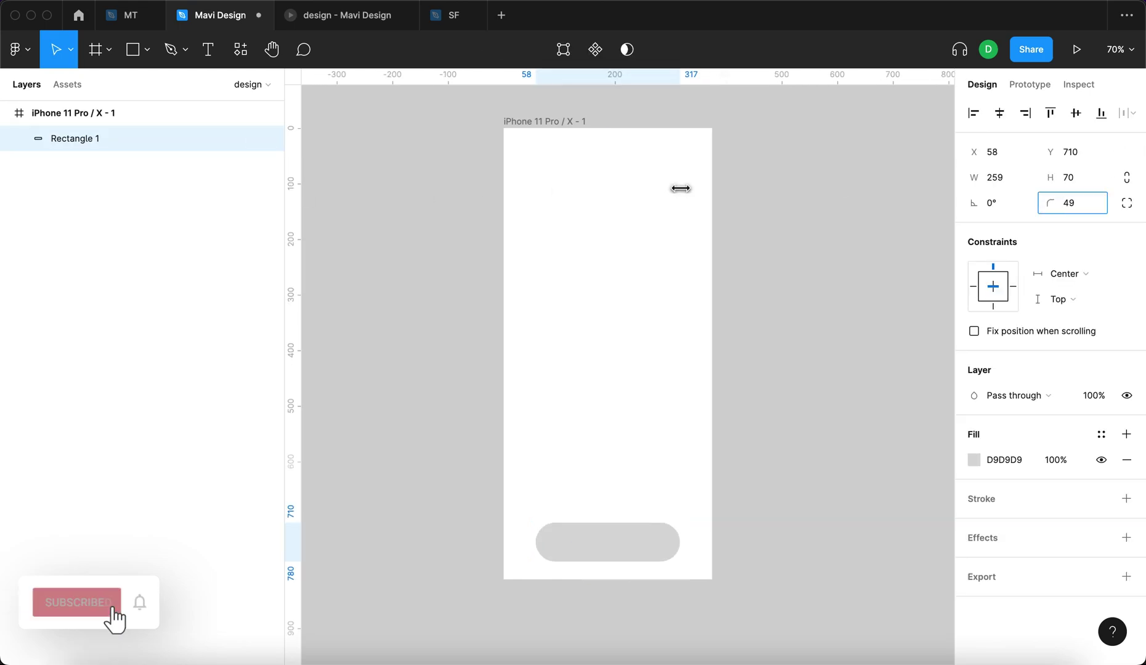
{"action": "left_click", "coordinate": [324, 25]}
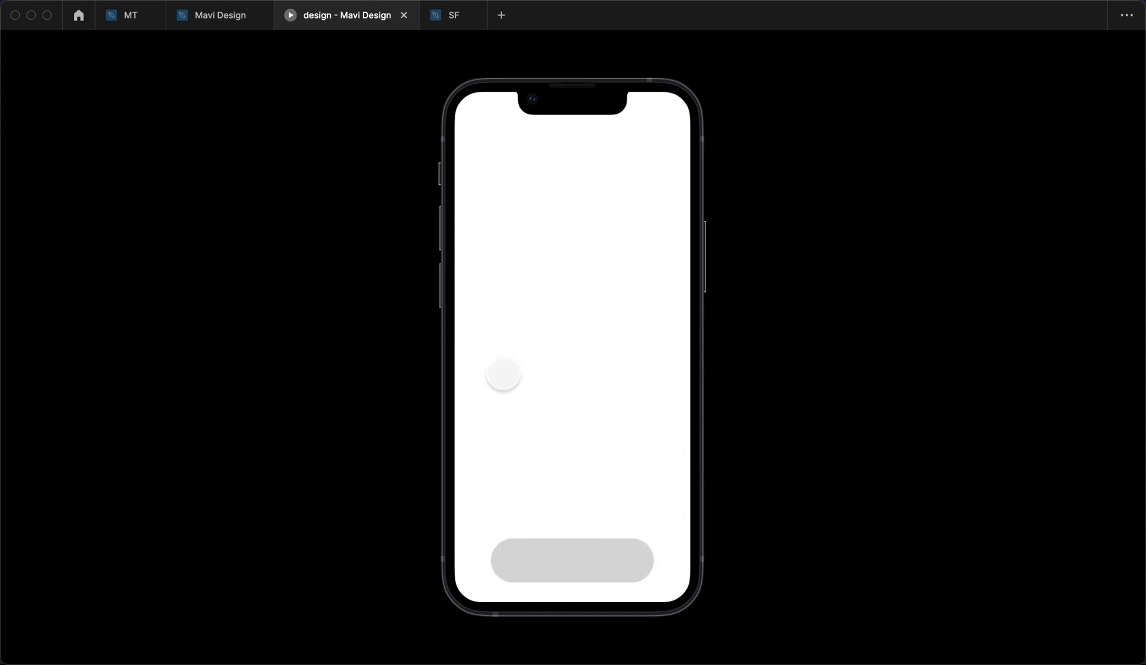
{"action": "left_click", "coordinate": [229, 19]}
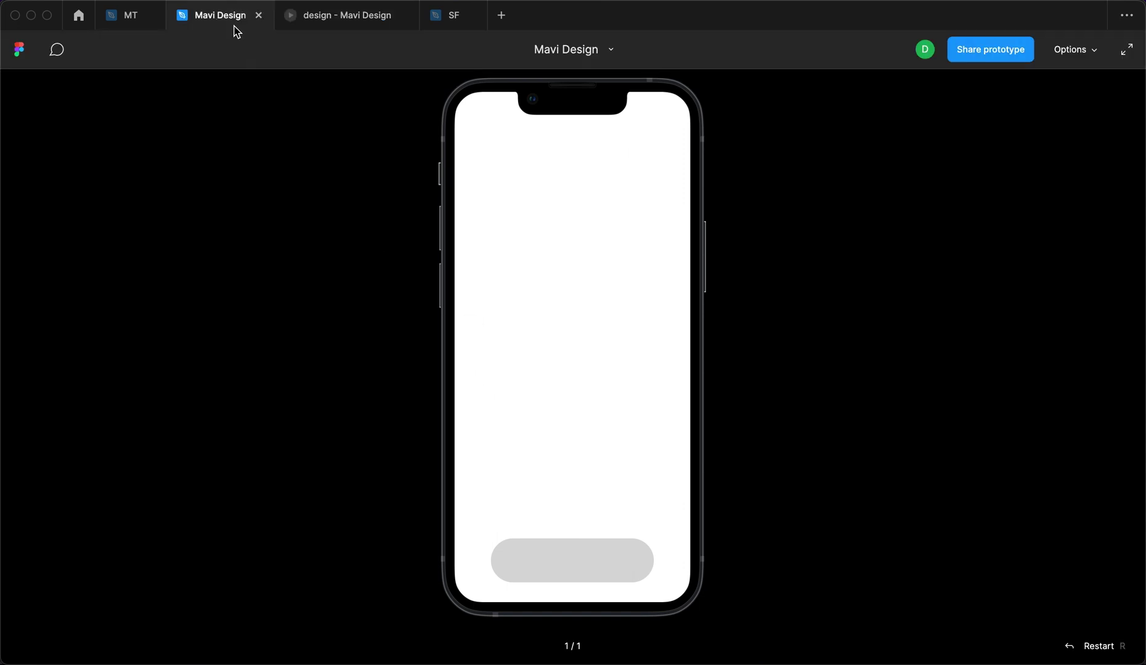
- Create a text layer on the canvas below the phone frame with "home" as its first line
{"action": "left_click", "coordinate": [783, 505]}
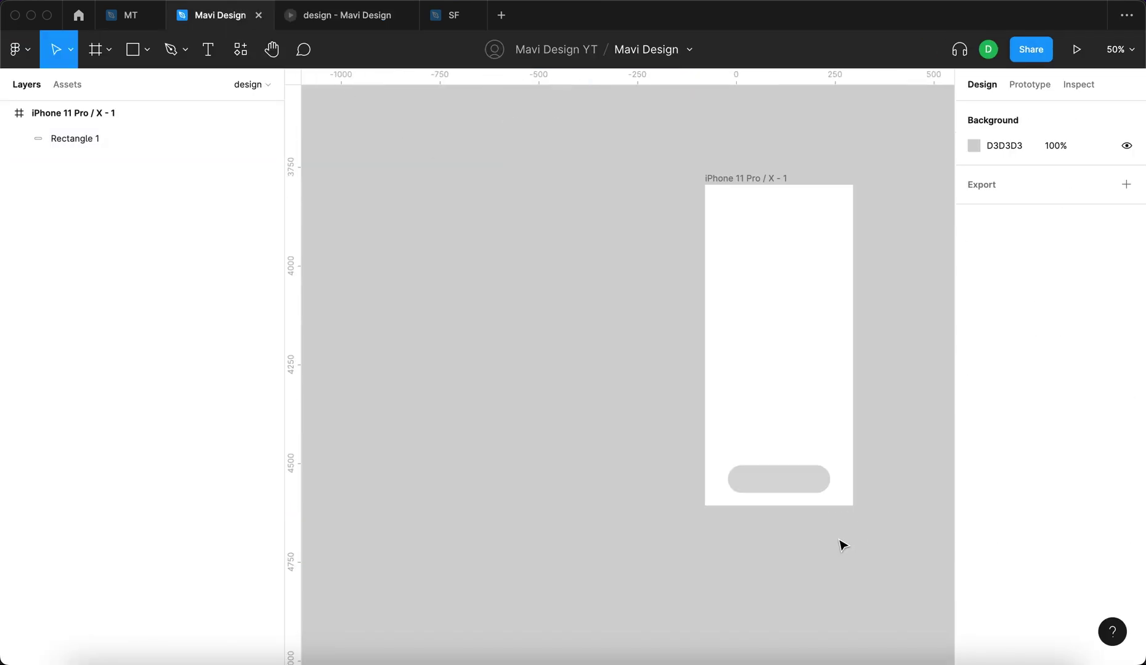
{"action": "scroll", "coordinate": [827, 520], "scroll_direction": "up", "scroll_amount": 5}
{"action": "scroll", "coordinate": [806, 509], "scroll_direction": "down", "scroll_amount": 2}
{"action": "key", "text": "t"}
{"action": "left_click", "coordinate": [594, 395]}
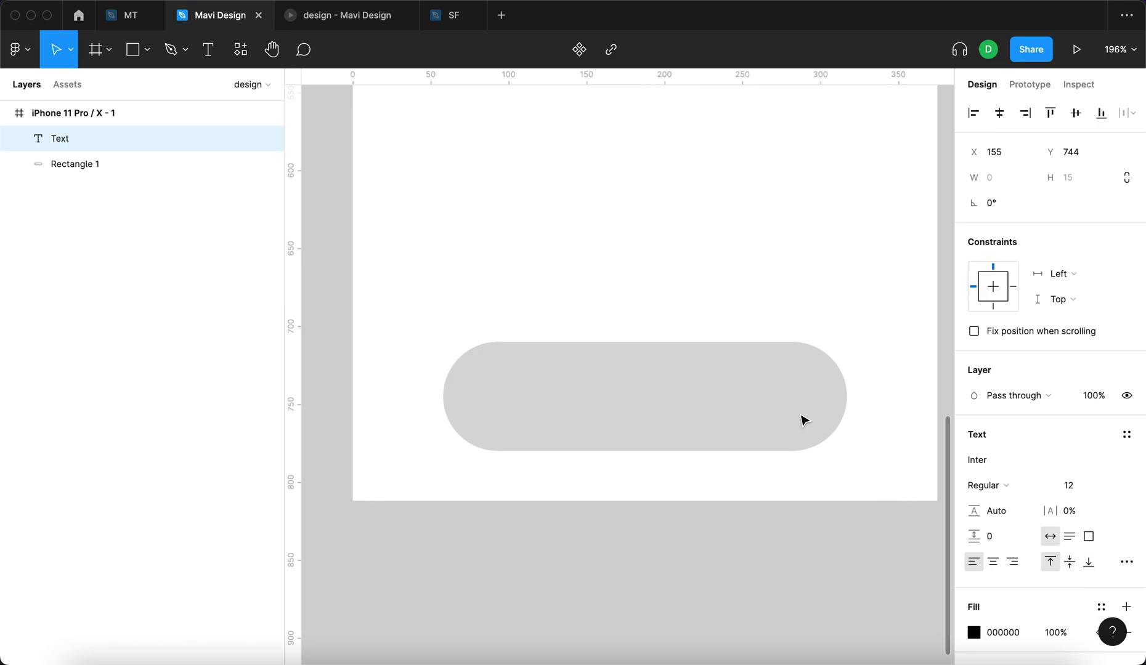
{"action": "key", "text": "t"}
{"action": "left_click", "coordinate": [599, 456]}
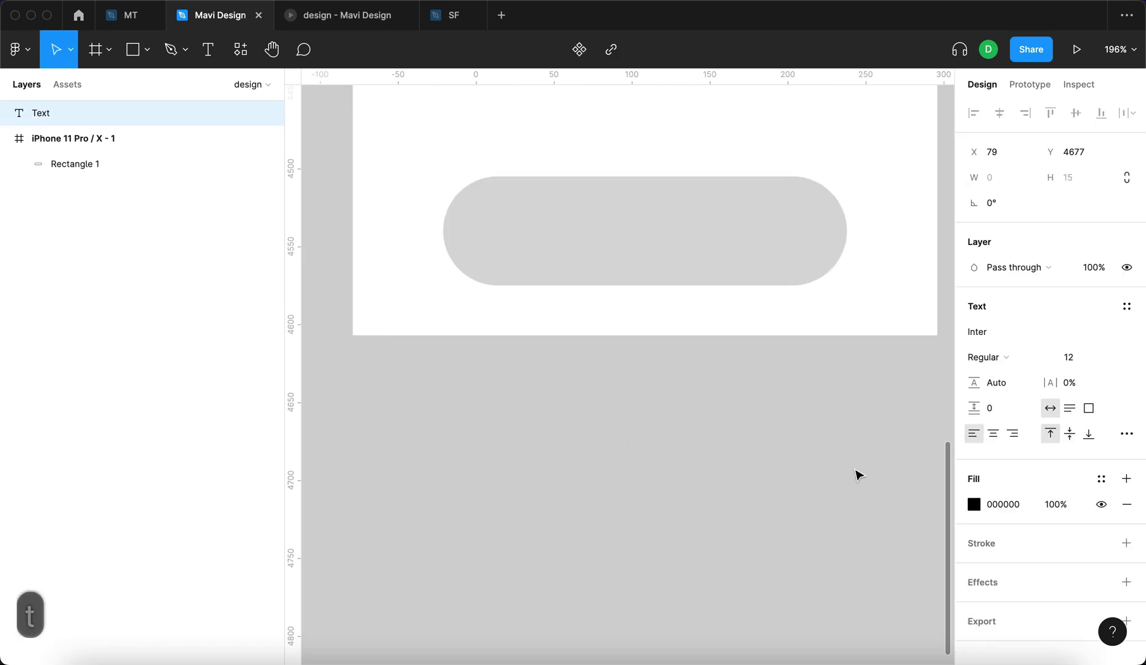
{"action": "type", "text": "home"}
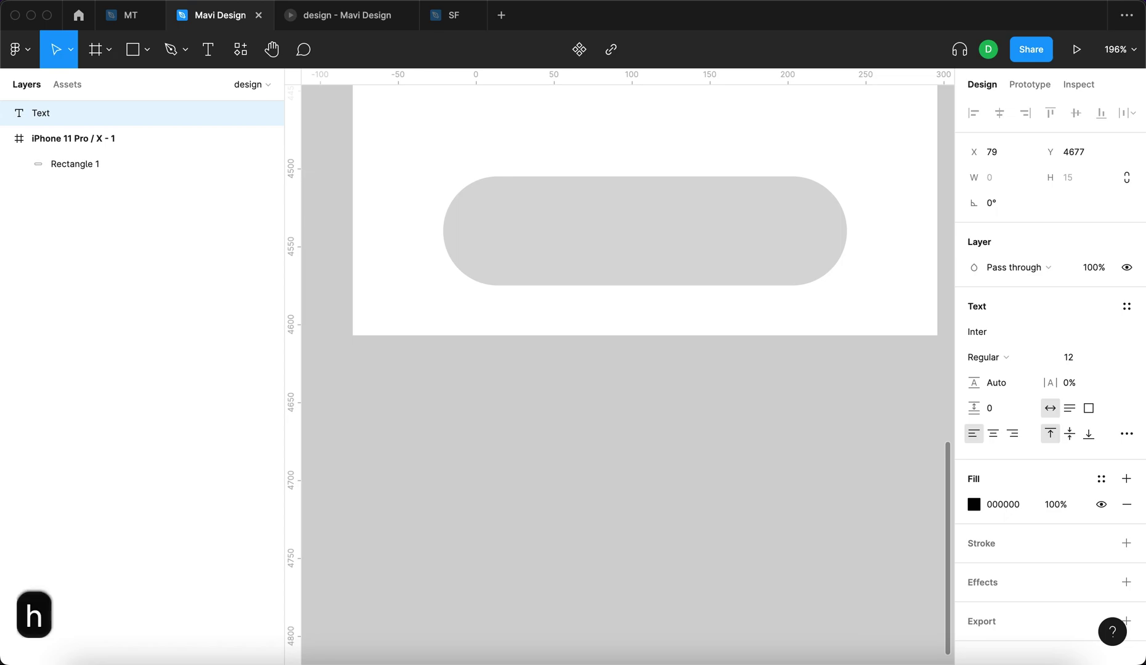
{"action": "key", "text": "Return"}
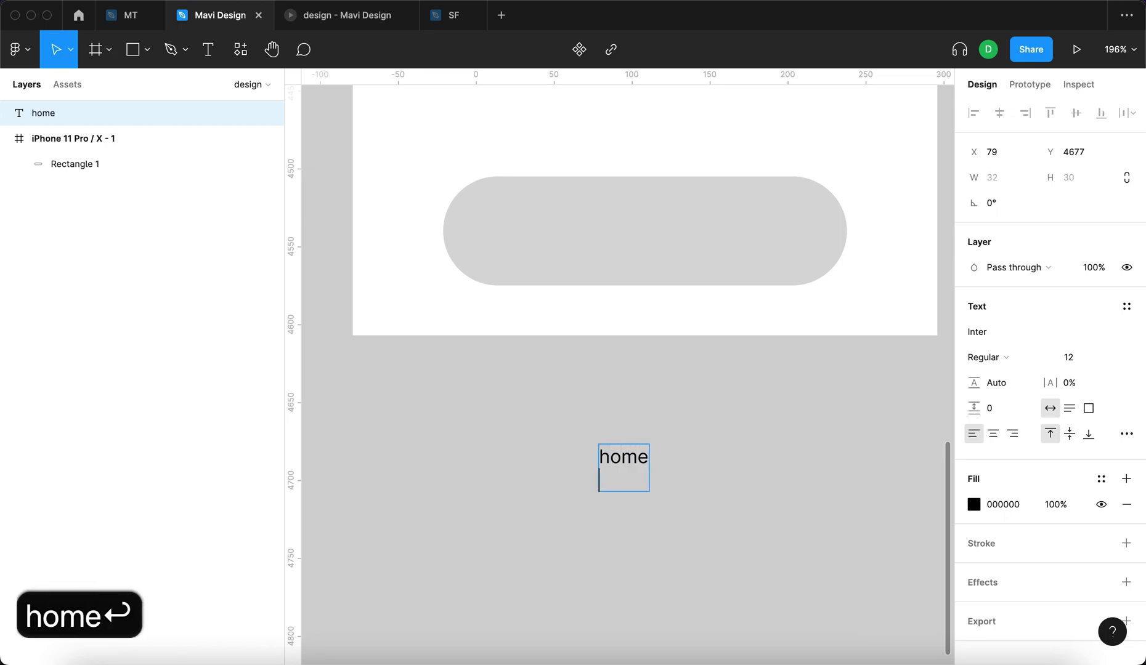
- Add "items", "messages" and "profile" on separate lines to the text list below the frame
{"action": "type", "text": "items "}
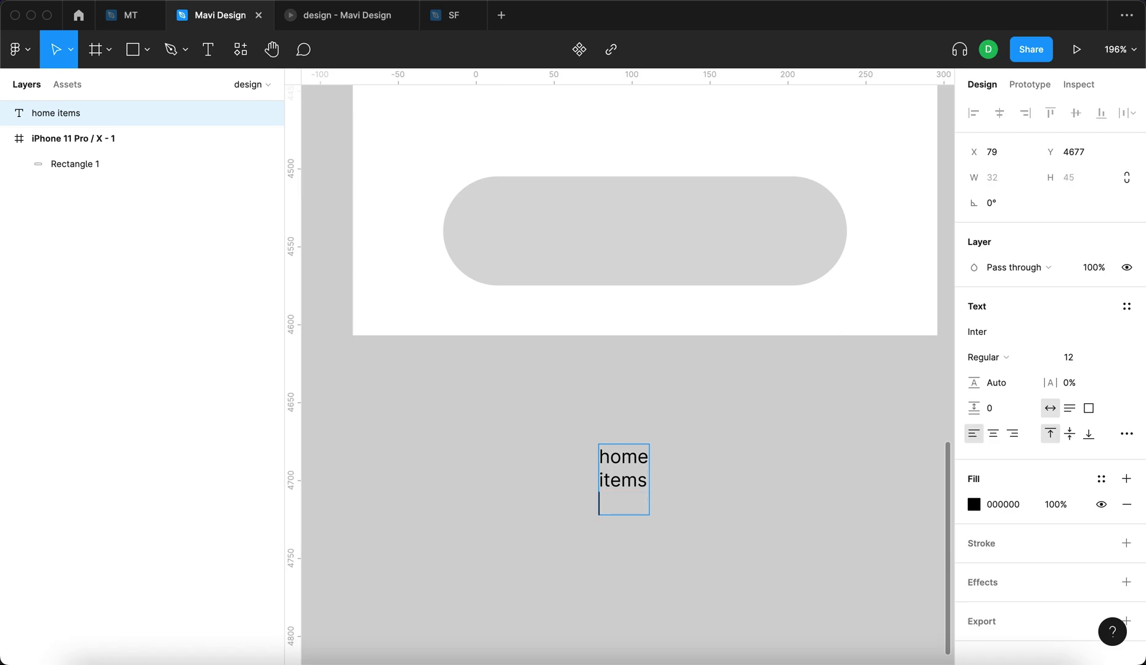
{"action": "type", "text": "message"}
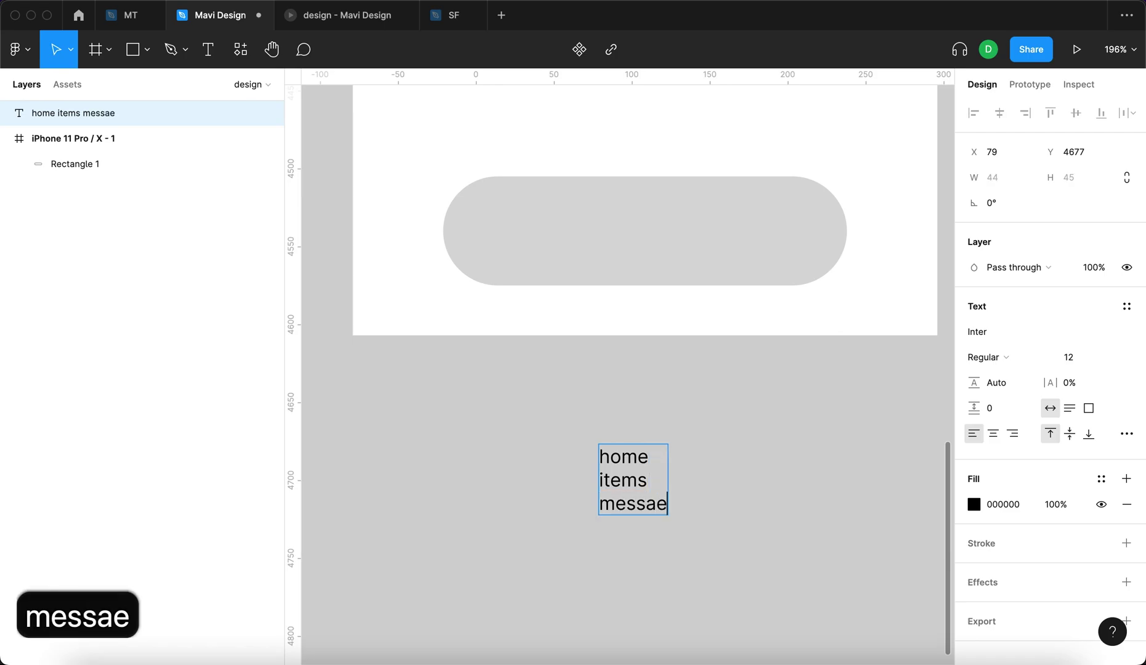
{"action": "key", "text": "BackSpace"}
{"action": "type", "text": "ges"}
{"action": "key", "text": "Return"}
{"action": "type", "text": "profile"}
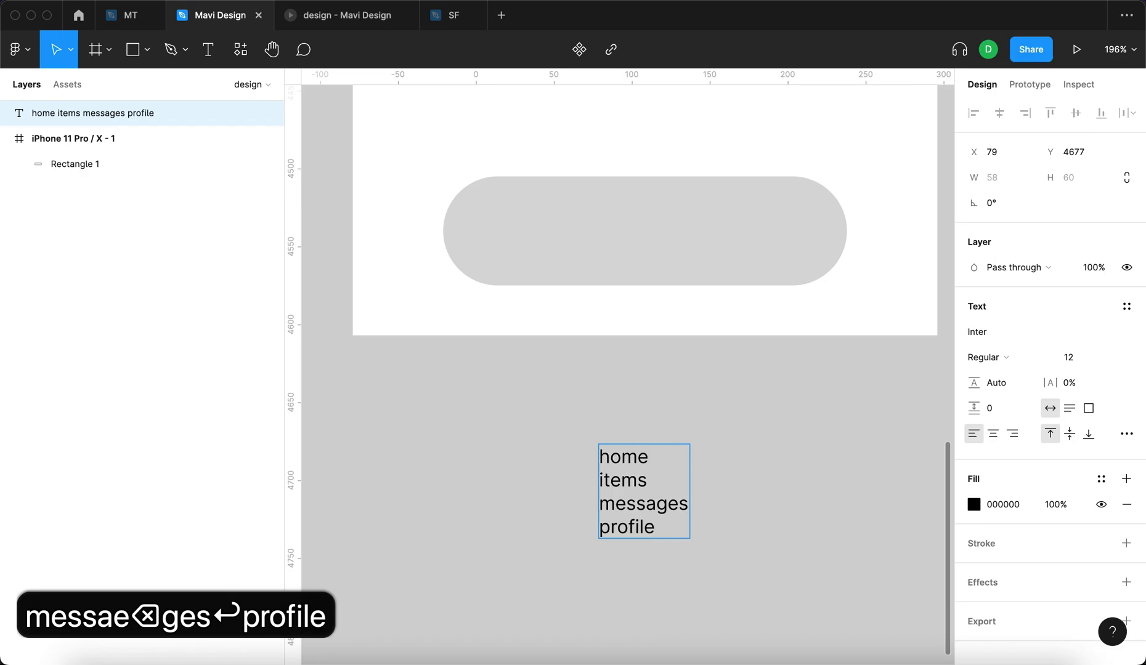
{"action": "key", "text": "Escape"}
{"action": "left_click", "coordinate": [910, 450]}
- Add an "Items" text label inside the pill-shaped rectangle and move it to the bar's middle
{"action": "left_click", "coordinate": [649, 282]}
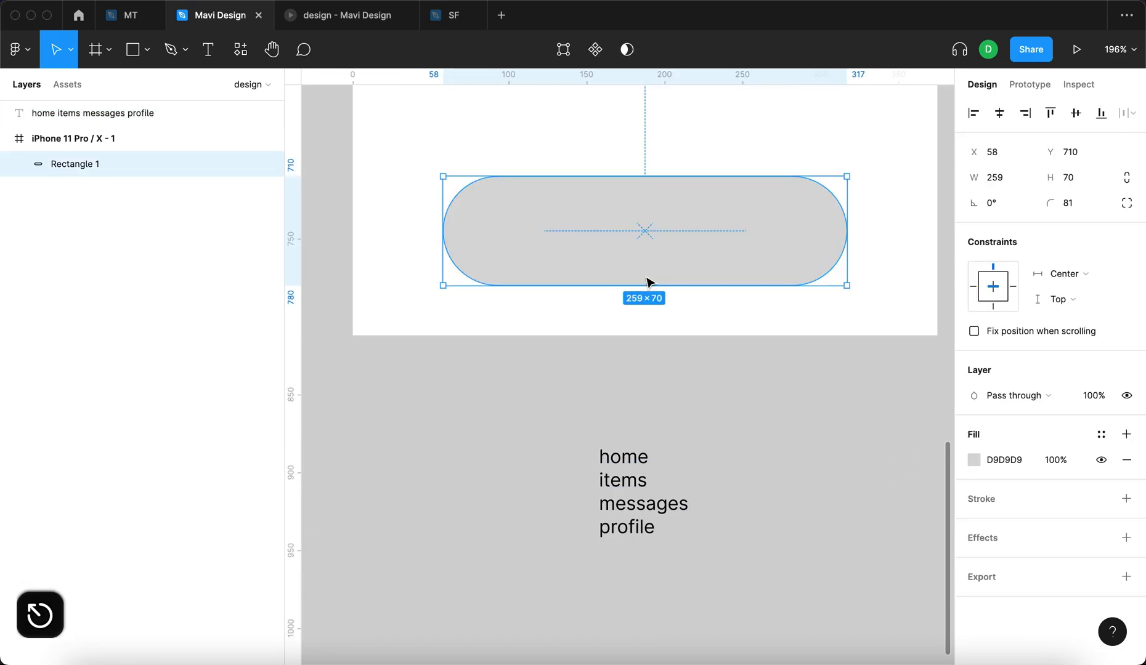
{"action": "left_click", "coordinate": [739, 498]}
{"action": "key", "text": "t"}
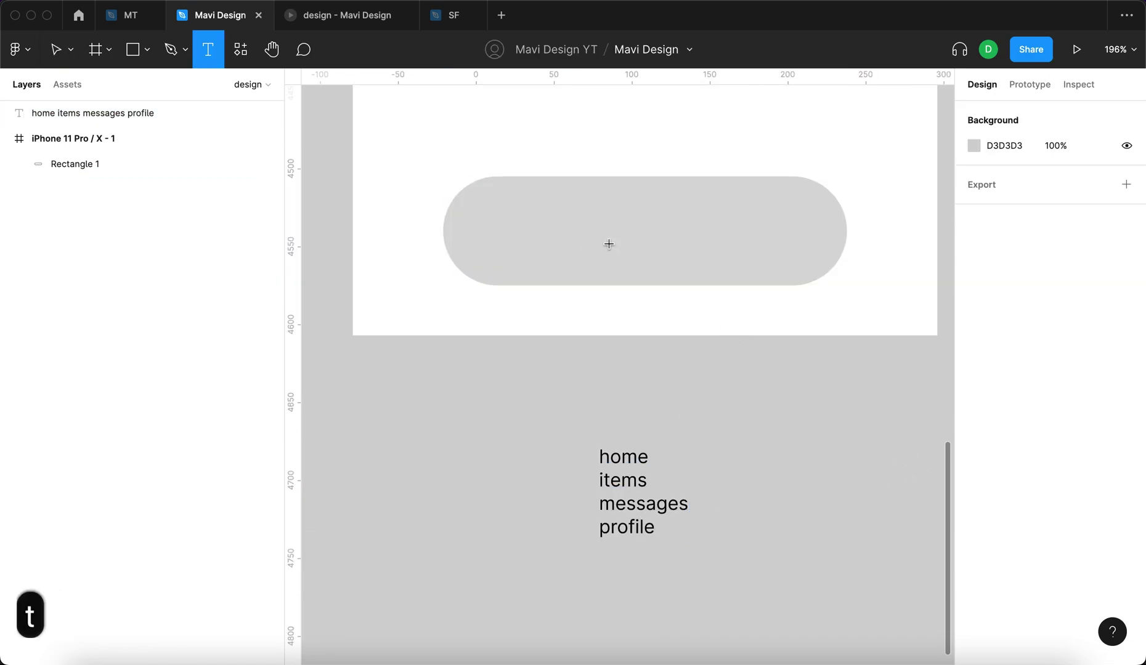
{"action": "left_click", "coordinate": [609, 245]}
{"action": "type", "text": "Items"}
{"action": "key", "text": "Escape"}
{"action": "left_click_drag", "start_coordinate": [607, 269], "coordinate": [629, 224]}
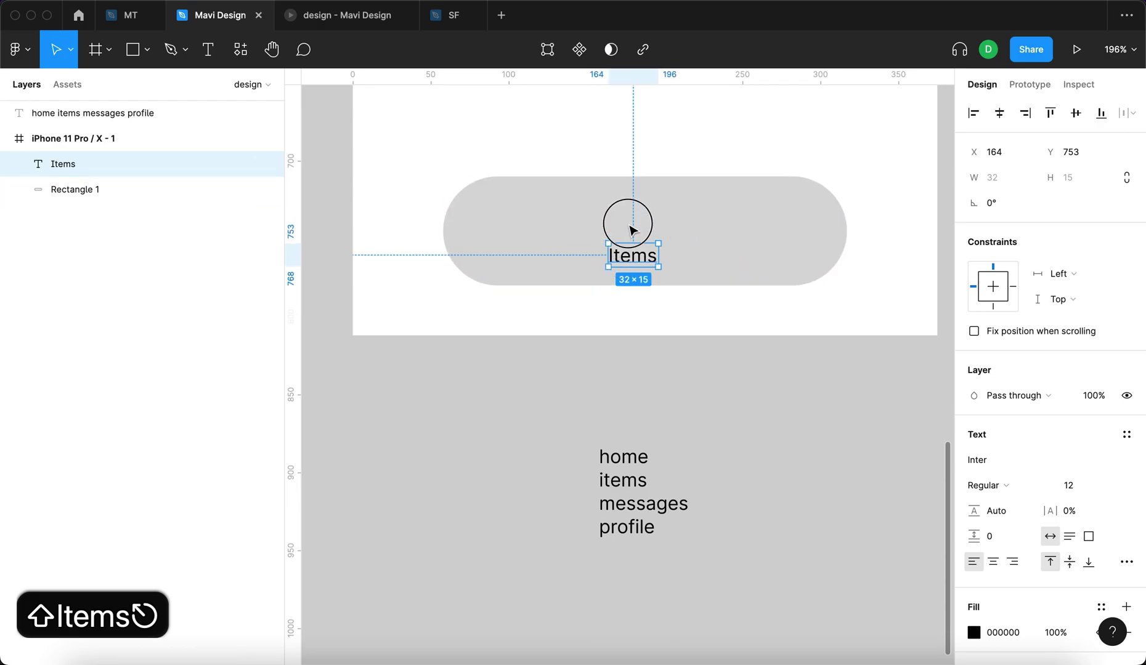
- Set the Items label's font to Avenir Next in the Demi Bold weight
{"action": "left_click", "coordinate": [1075, 485]}
{"action": "left_click", "coordinate": [1016, 461]}
{"action": "type", "text": "Avenir"}
{"action": "key", "text": "Return"}
{"action": "left_click", "coordinate": [1020, 468]}
{"action": "key", "text": "Right"}
{"action": "type", "text": "Next"}
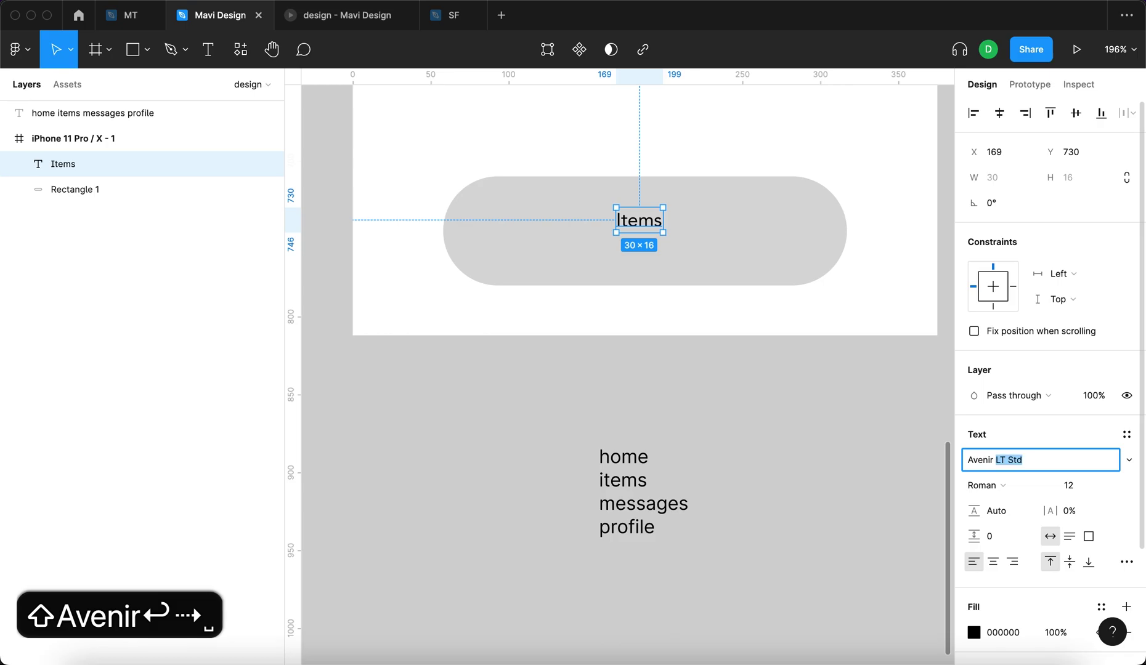
{"action": "key", "text": "Return"}
{"action": "left_click", "coordinate": [1005, 485]}
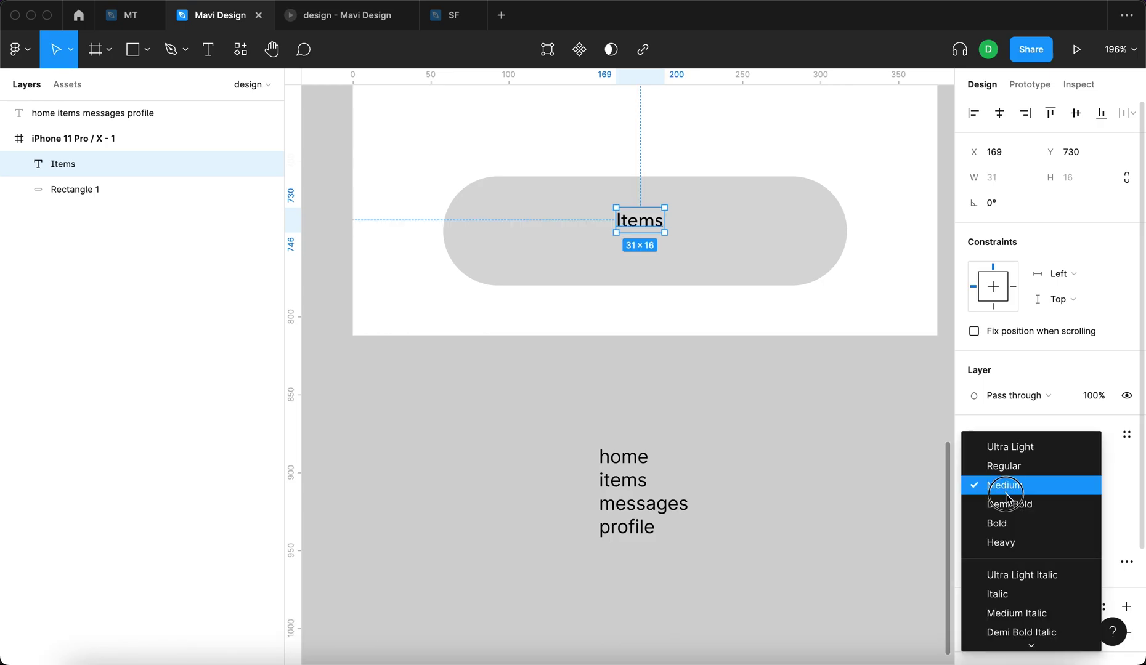
{"action": "left_click", "coordinate": [1008, 503]}
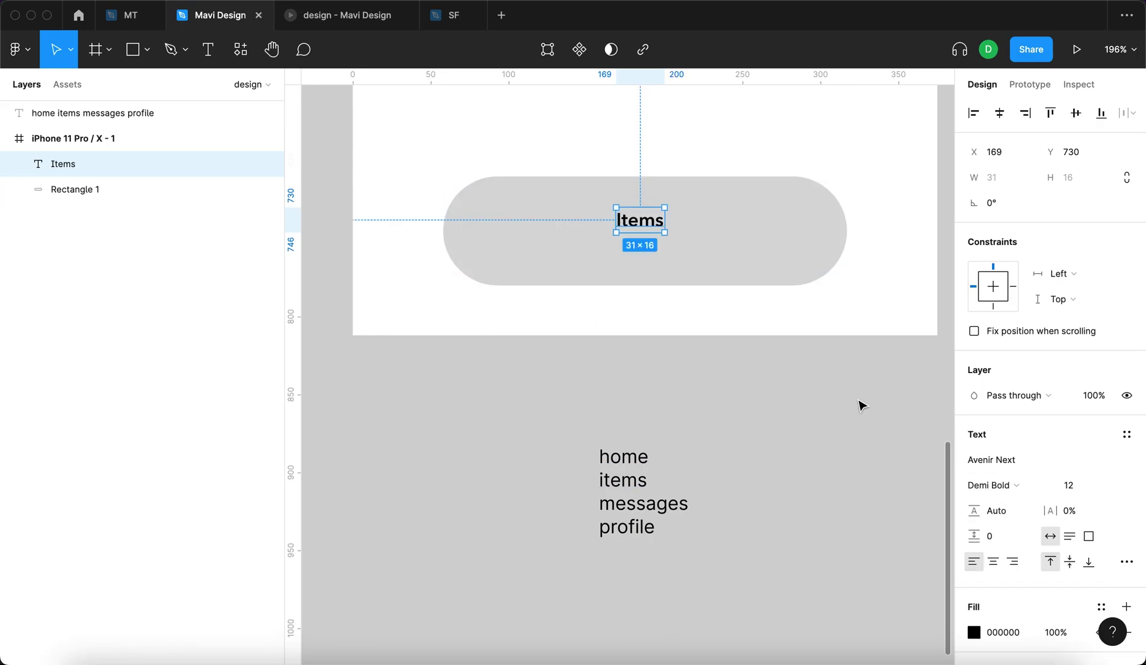
- Set the Items label's font size to 18 and its letter spacing to 0%
{"action": "left_click", "coordinate": [1072, 486]}
{"action": "key", "text": "Up"}
{"action": "key", "text": "Up"}
{"action": "key", "text": "Up"}
{"action": "key", "text": "Up"}
{"action": "key", "text": "Up"}
{"action": "key", "text": "Up"}
{"action": "key", "text": "Up"}
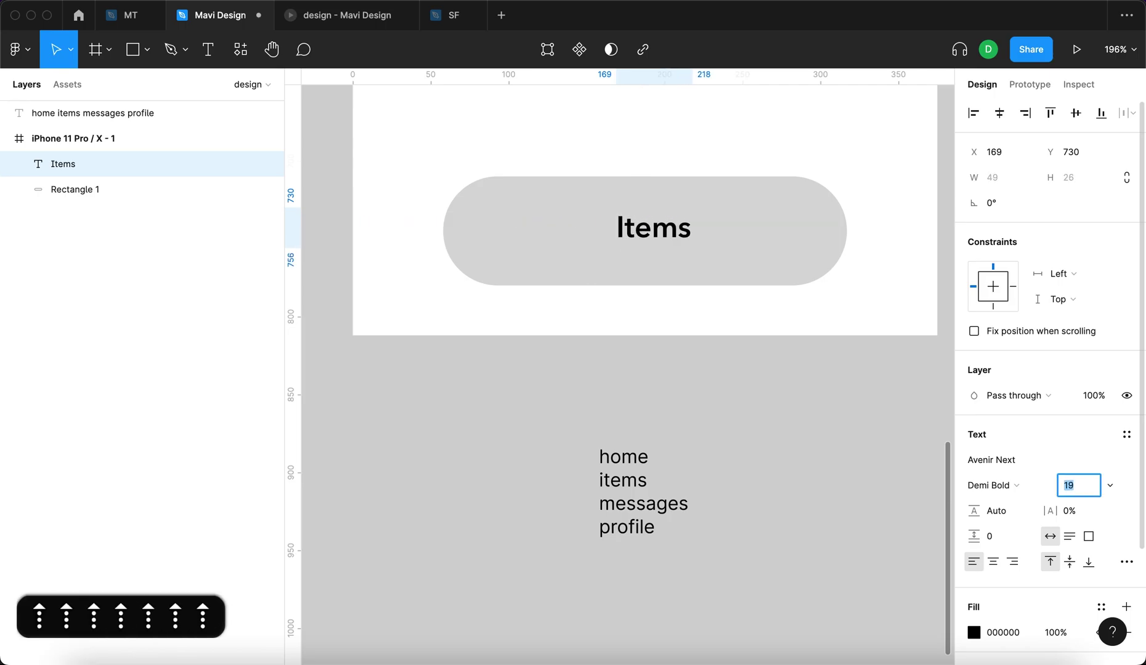
{"action": "key", "text": "Down"}
{"action": "key", "text": "Return"}
{"action": "left_click", "coordinate": [345, 15]}
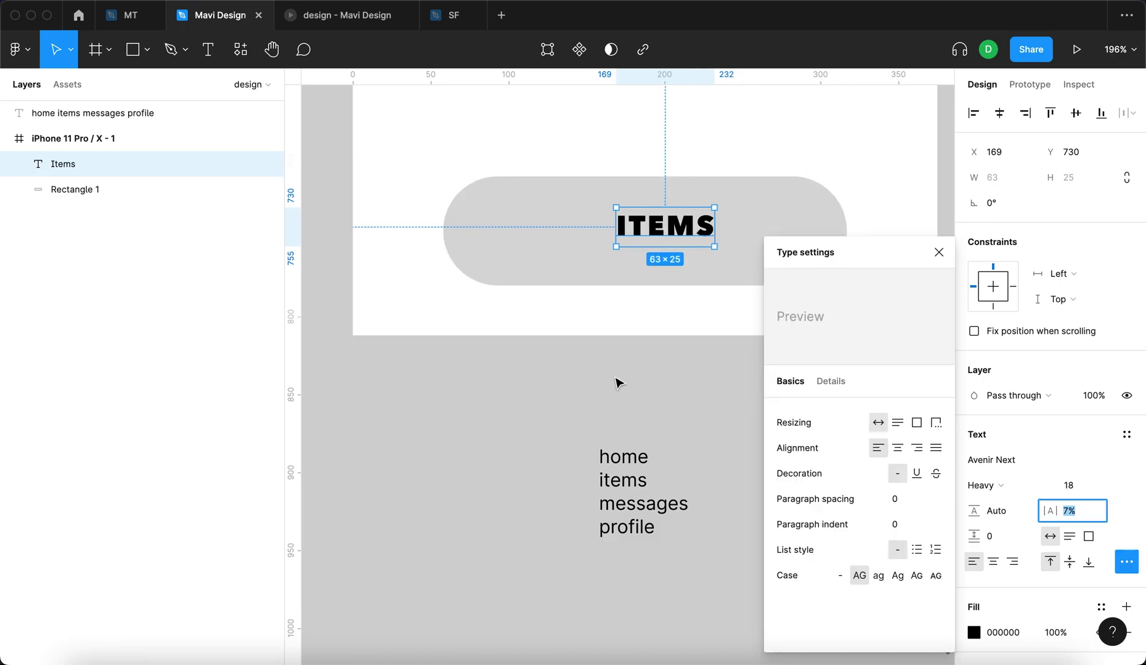
{"action": "type", "text": "0"}
{"action": "key", "text": "Escape"}
- Draw a 32 × 32 circle beside the Items label and duplicate it so two circles flank each side of the label
{"action": "key", "text": "o"}
{"action": "mouse_move", "coordinate": [538, 203]}
{"action": "left_mouse_down"}
{"action": "mouse_move", "coordinate": [586, 262]}
{"action": "mouse_move", "coordinate": [589, 252]}
{"action": "left_mouse_up"}
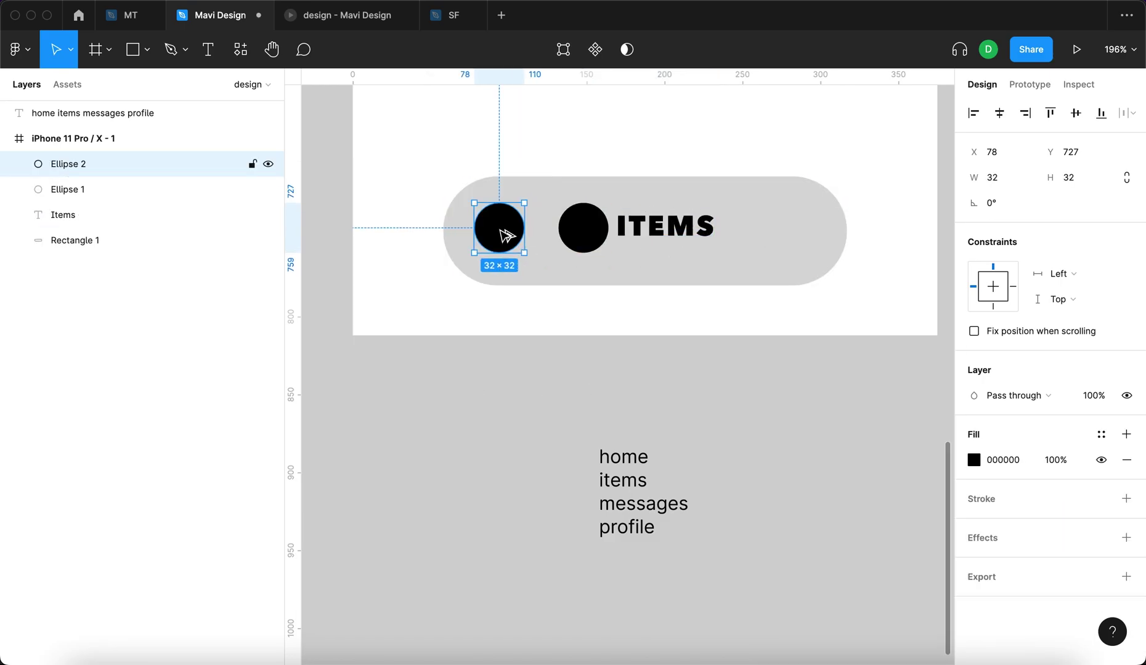
{"action": "left_click_drag", "start_coordinate": [504, 233], "coordinate": [844, 238]}
{"action": "key", "text": "super+alt+Return"}
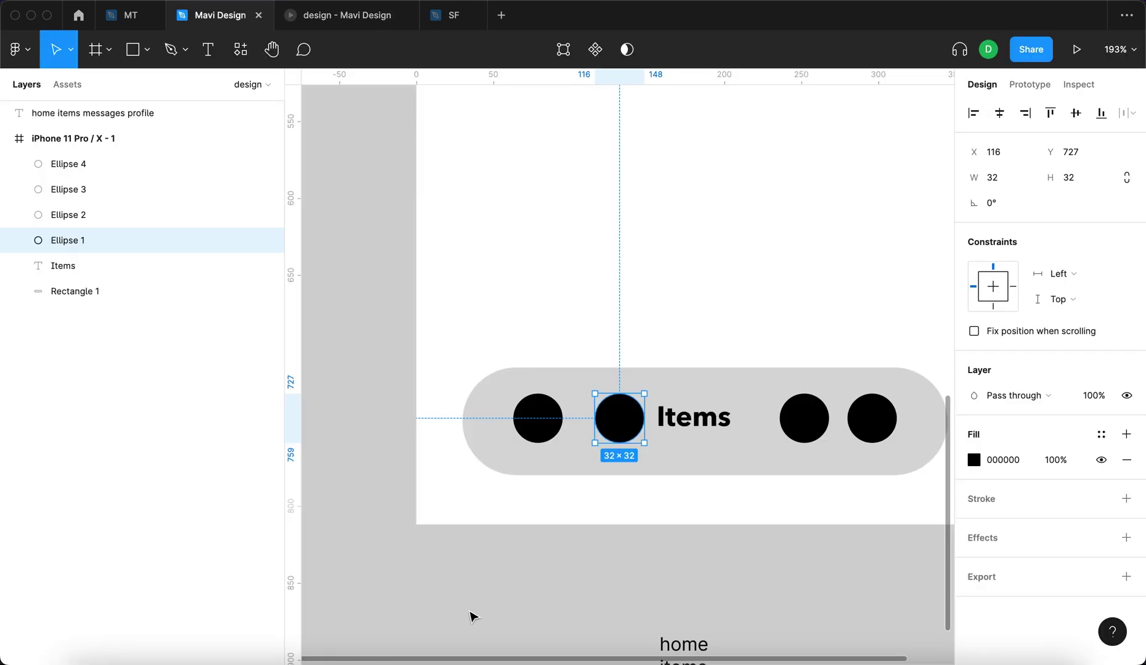
- Draw a square frame on the empty canvas beside the phone frame and set its size to 32 × 32
{"action": "left_click", "coordinate": [471, 616]}
{"action": "scroll", "coordinate": [471, 614], "scroll_direction": "down", "scroll_amount": 3}
{"action": "scroll", "coordinate": [511, 576], "scroll_direction": "left", "scroll_amount": 3}
{"action": "left_click", "coordinate": [702, 450]}
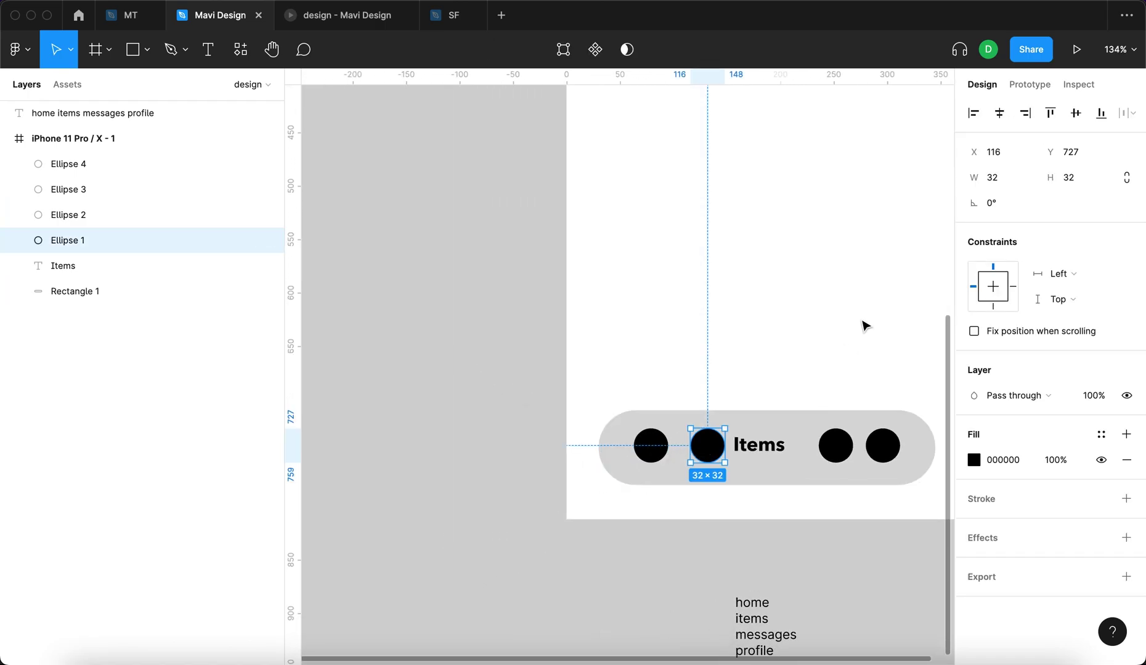
{"action": "key", "text": "f"}
{"action": "left_click_drag", "start_coordinate": [359, 237], "coordinate": [429, 307]}
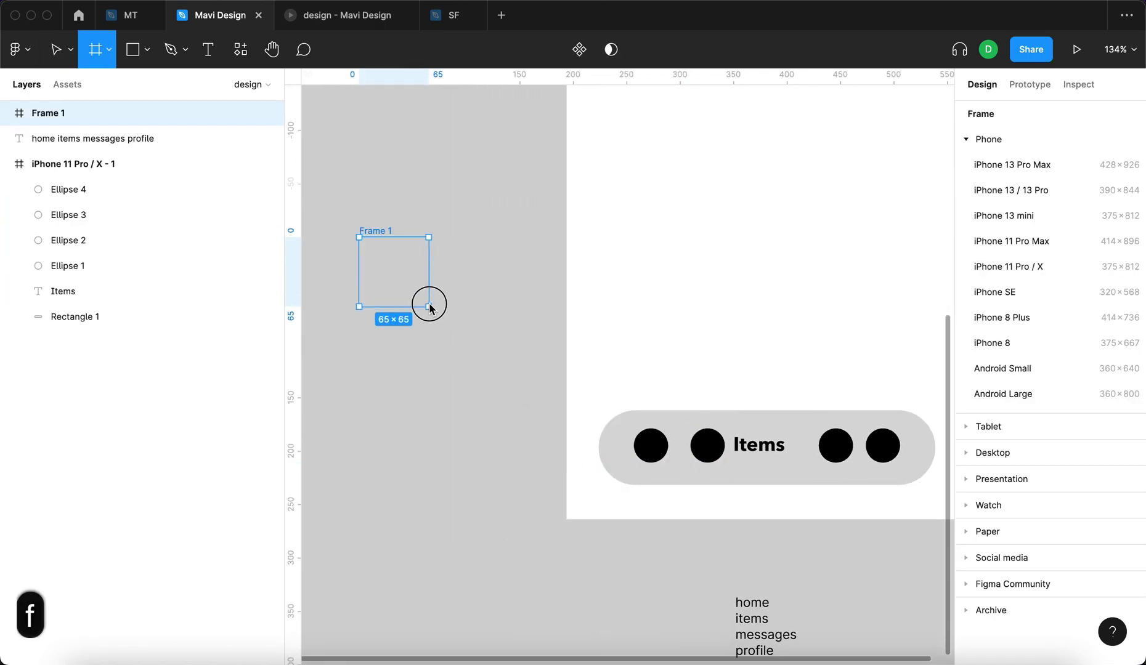
{"action": "left_click", "coordinate": [1001, 202]}
{"action": "type", "text": "32"}
{"action": "key", "text": "Tab"}
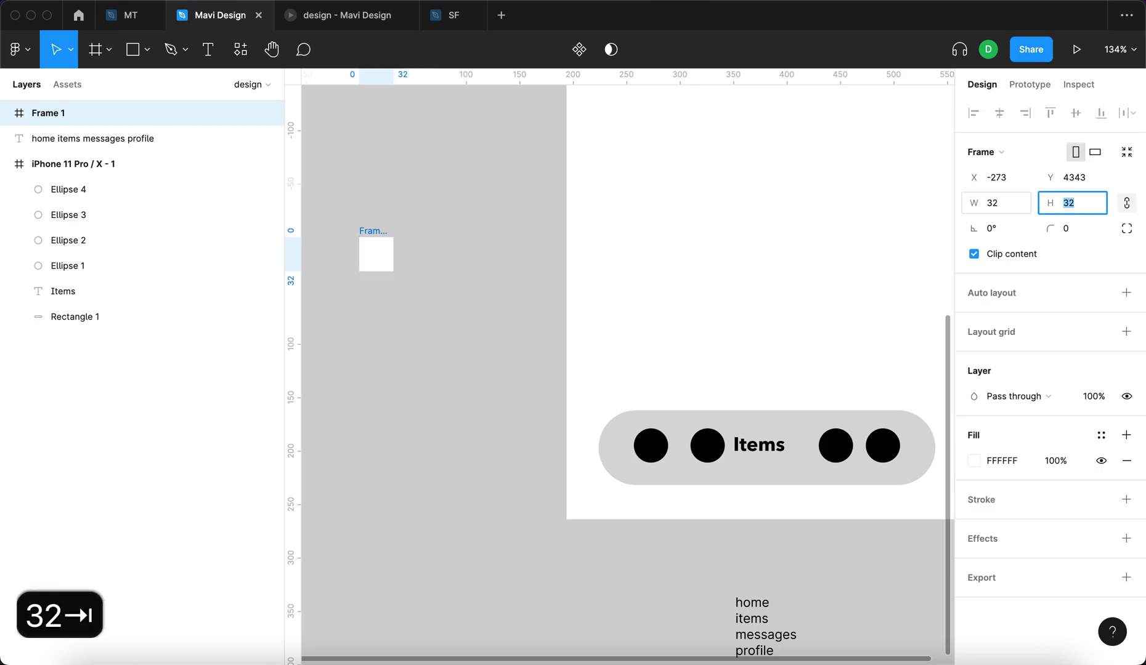
{"action": "type", "text": "32"}
{"action": "key", "text": "Return"}
- Rename the small frame as icon and nudge it slightly on the canvas
{"action": "double_click", "coordinate": [509, 228]}
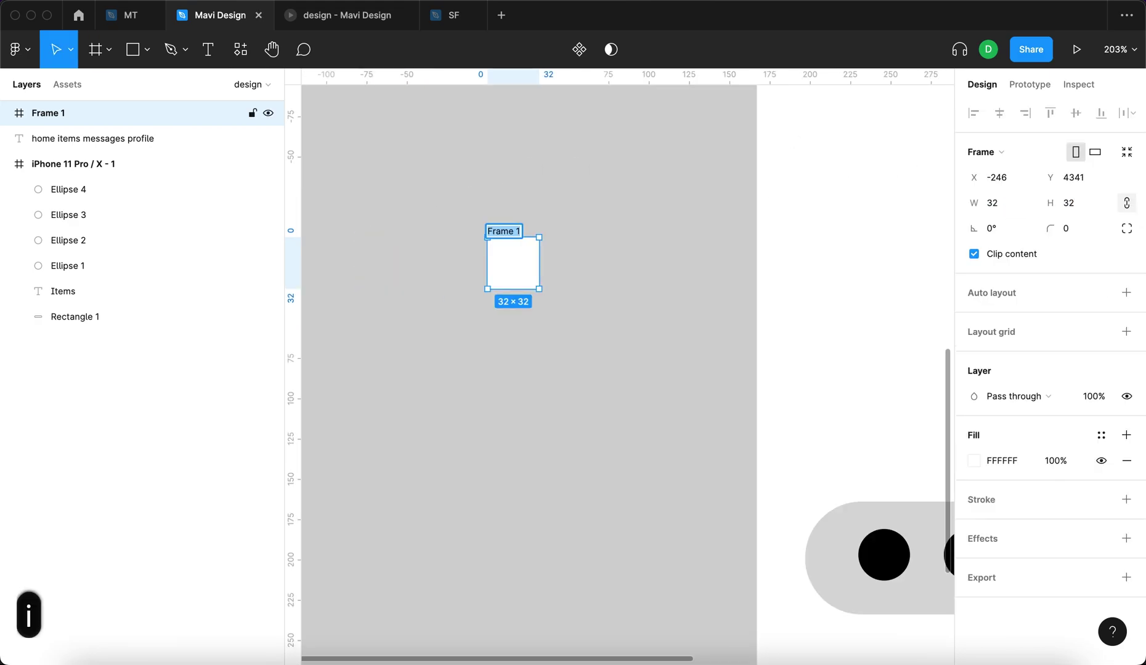
{"action": "type", "text": "icon"}
{"action": "key", "text": "Return"}
{"action": "scroll", "coordinate": [511, 261], "scroll_direction": "down", "scroll_amount": 5}
{"action": "left_click_drag", "start_coordinate": [515, 264], "coordinate": [513, 256]}
{"action": "left_click", "coordinate": [582, 445]}
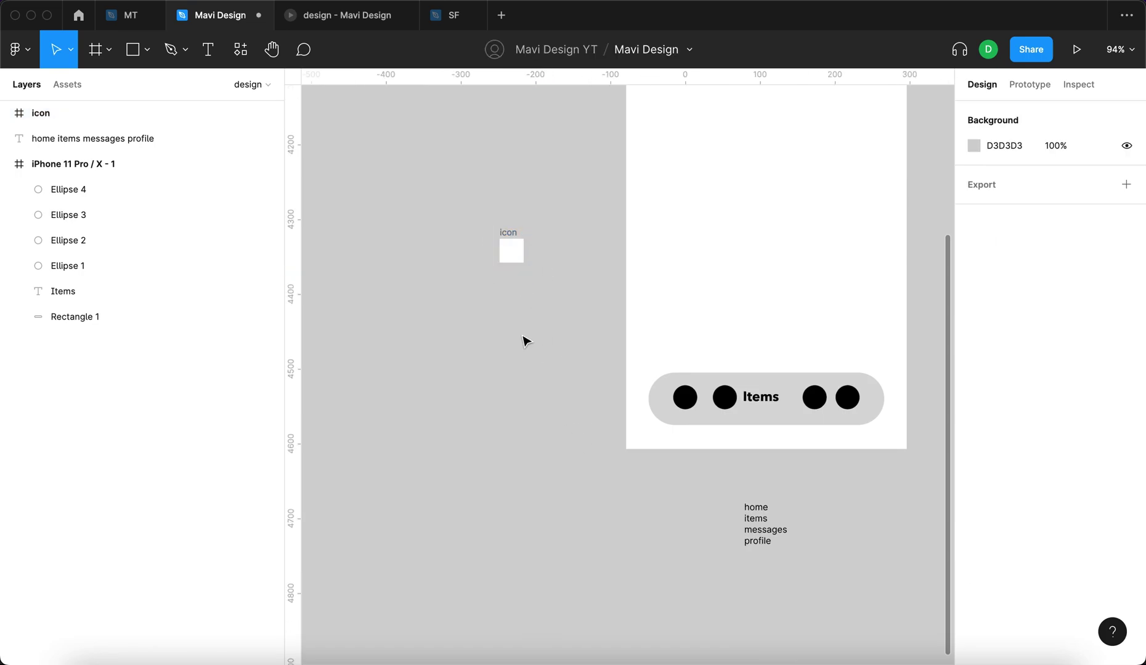
- Draw a circle in the icon frame, outlined with an unfilled, centered 2 px stroke, and enlarge it to fit the frame
{"action": "scroll", "coordinate": [675, 259], "scroll_direction": "left", "scroll_amount": 3}
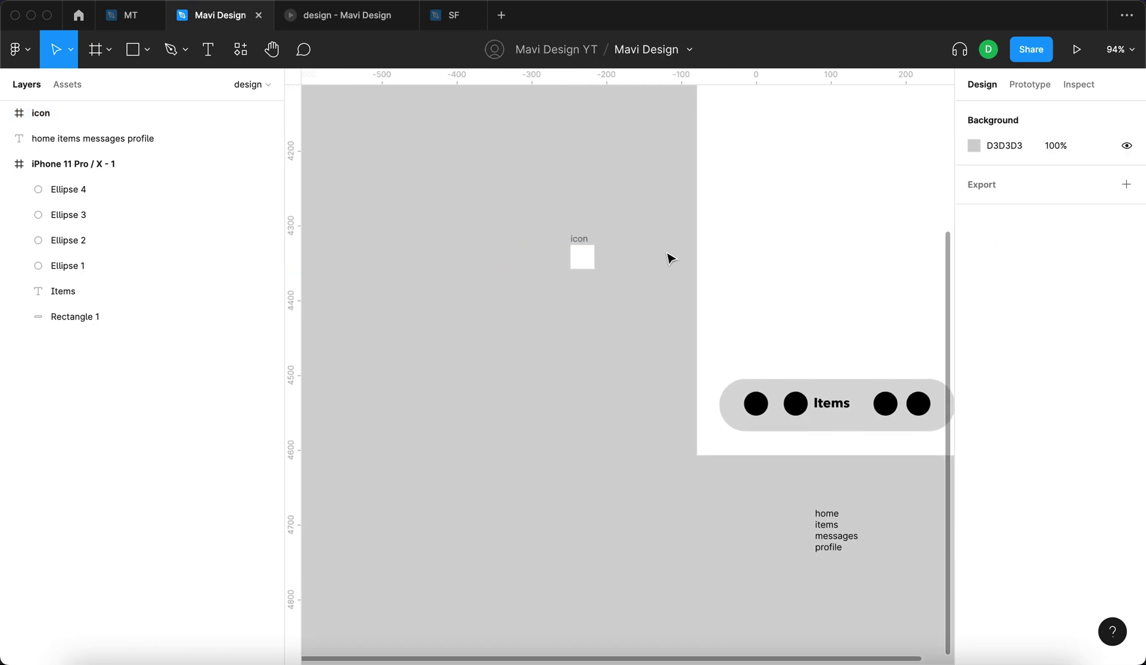
{"action": "scroll", "coordinate": [579, 259], "scroll_direction": "up", "scroll_amount": 10}
{"action": "key", "text": "o"}
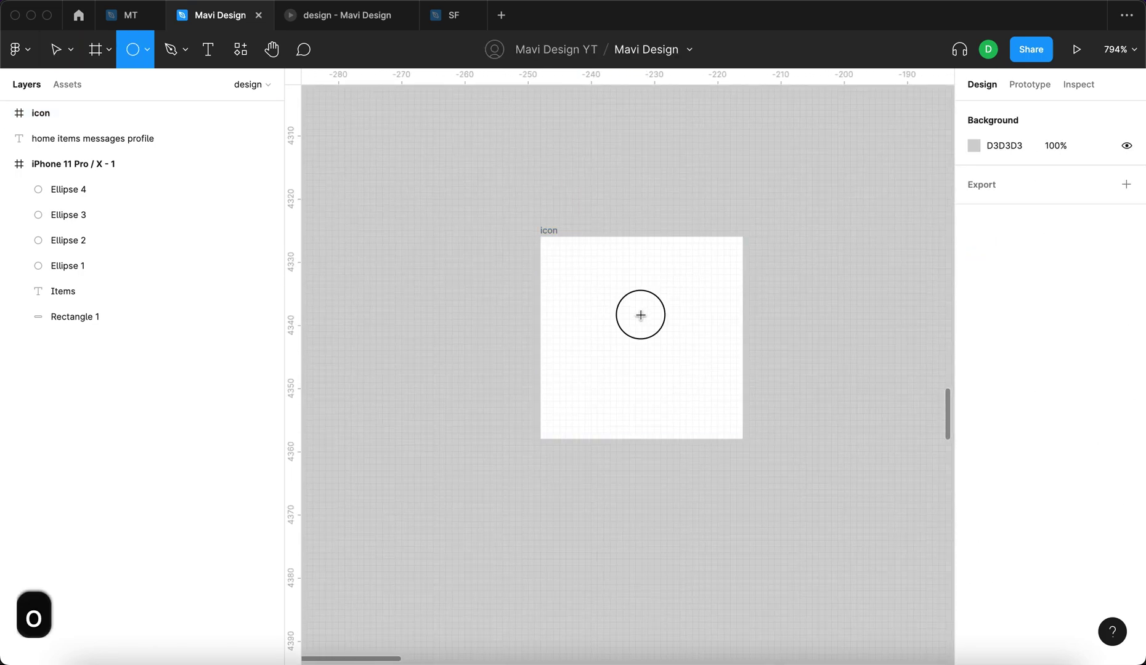
{"action": "left_click_drag", "start_coordinate": [639, 312], "coordinate": [939, 616]}
{"action": "left_click_drag", "start_coordinate": [934, 386], "coordinate": [723, 397]}
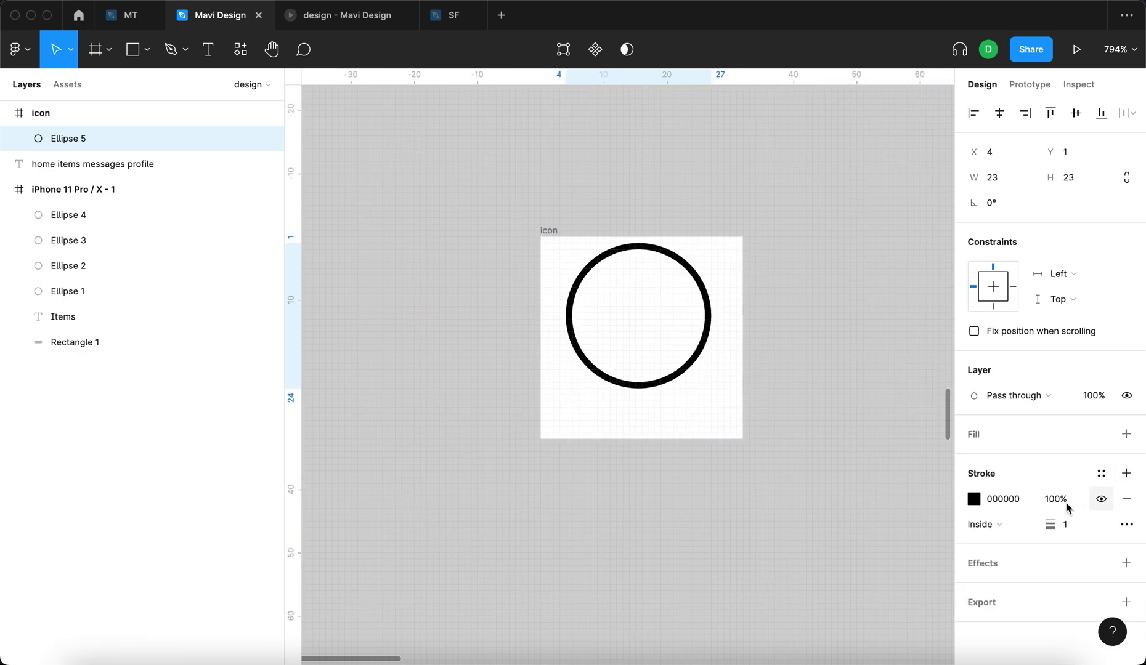
{"action": "type", "text": "2"}
{"action": "left_click_drag", "start_coordinate": [627, 328], "coordinate": [634, 348]}
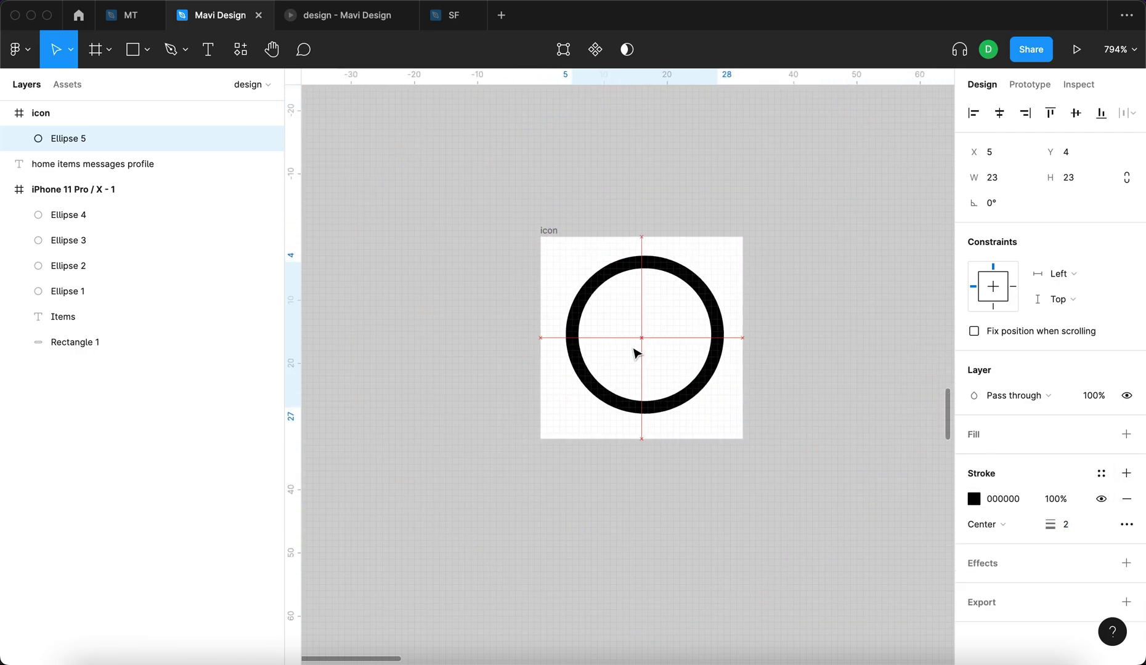
{"action": "left_click", "coordinate": [735, 340]}
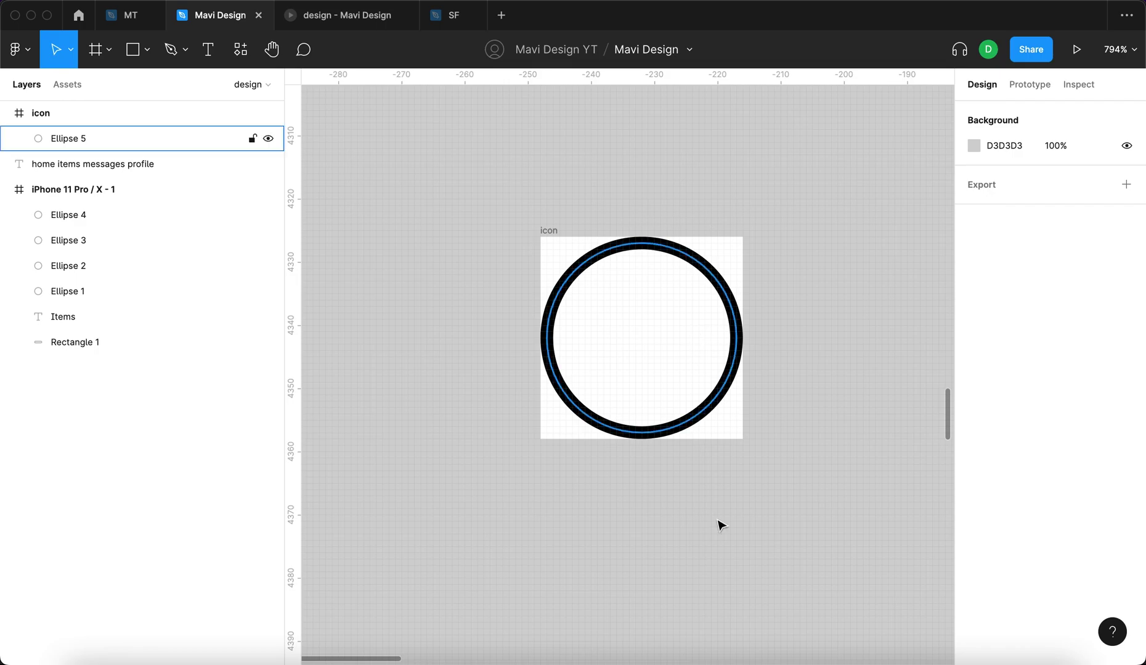
- Turn the icon frame into a component and rename it icons
{"action": "scroll", "coordinate": [717, 526], "scroll_direction": "down", "scroll_amount": 5}
{"action": "scroll", "coordinate": [712, 526], "scroll_direction": "down", "scroll_amount": 5}
{"action": "left_click", "coordinate": [666, 272]}
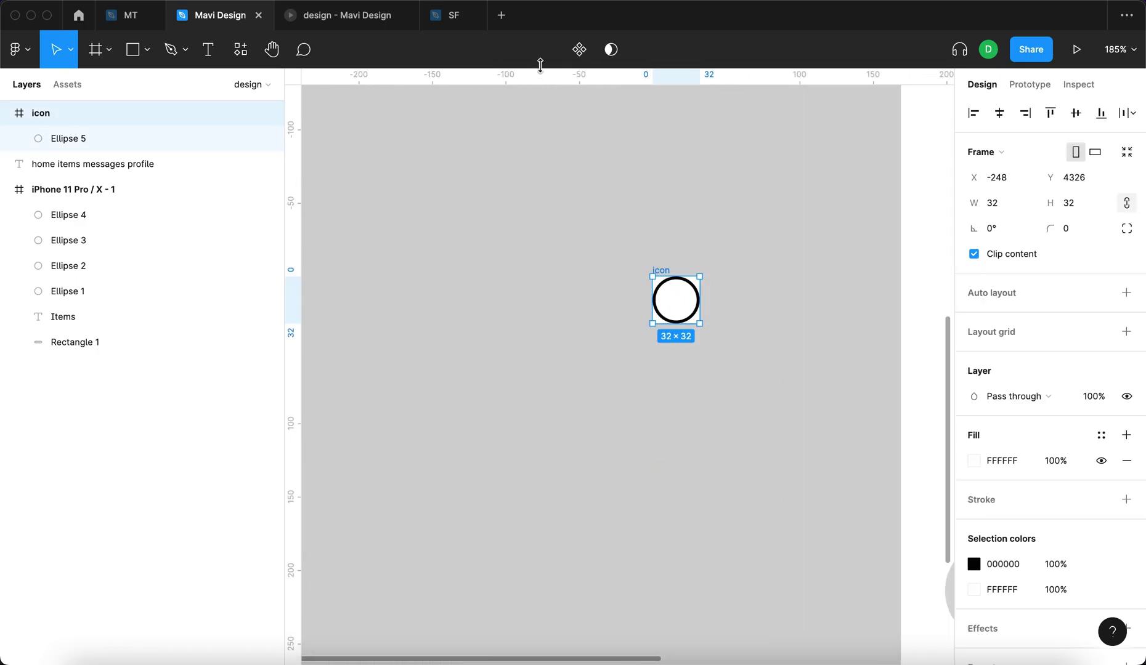
{"action": "left_click", "coordinate": [579, 51]}
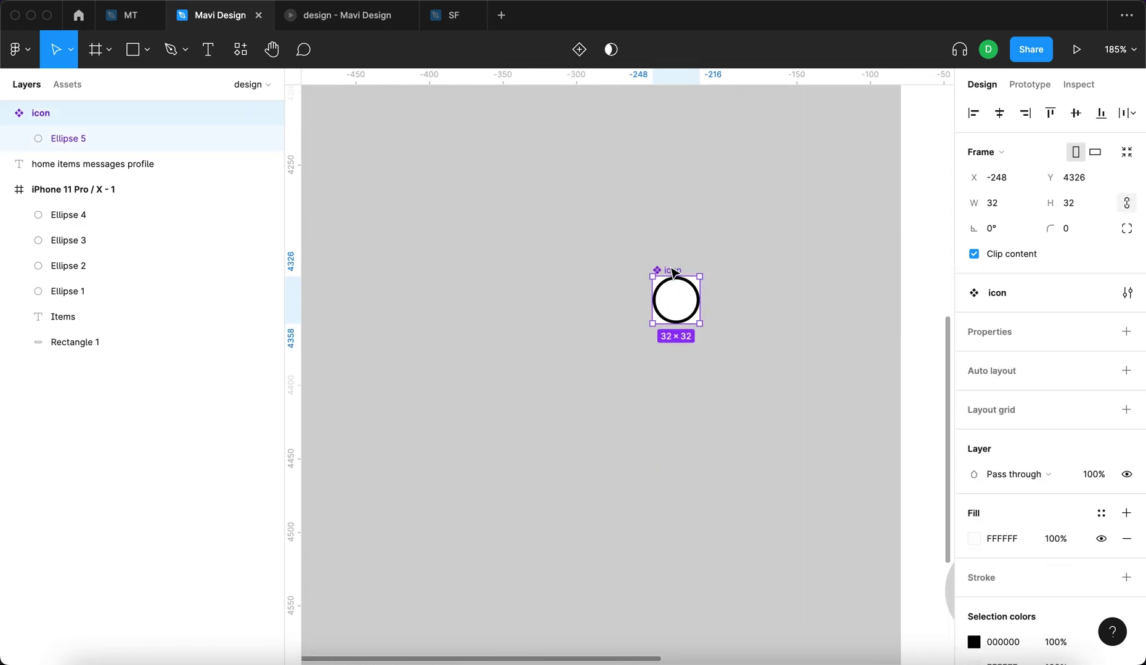
{"action": "type", "text": "icons"}
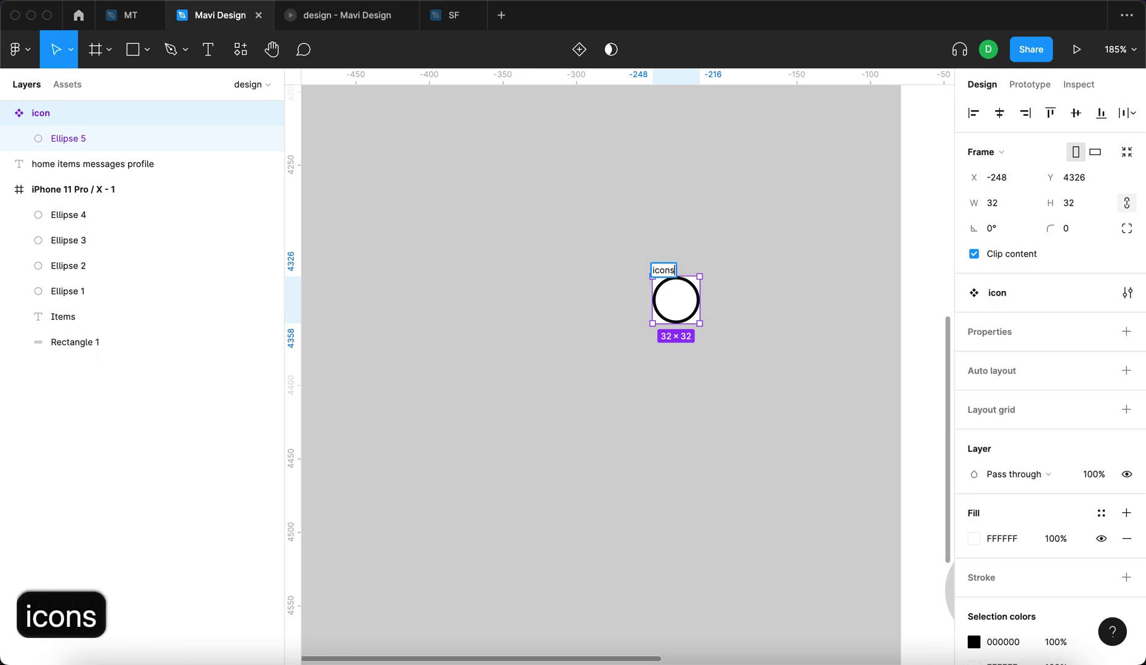
{"action": "key", "text": "Return"}
{"action": "left_click", "coordinate": [770, 274]}
- Add variants to the icons component to make four in total, and move the component set higher on the canvas
{"action": "left_click", "coordinate": [676, 290]}
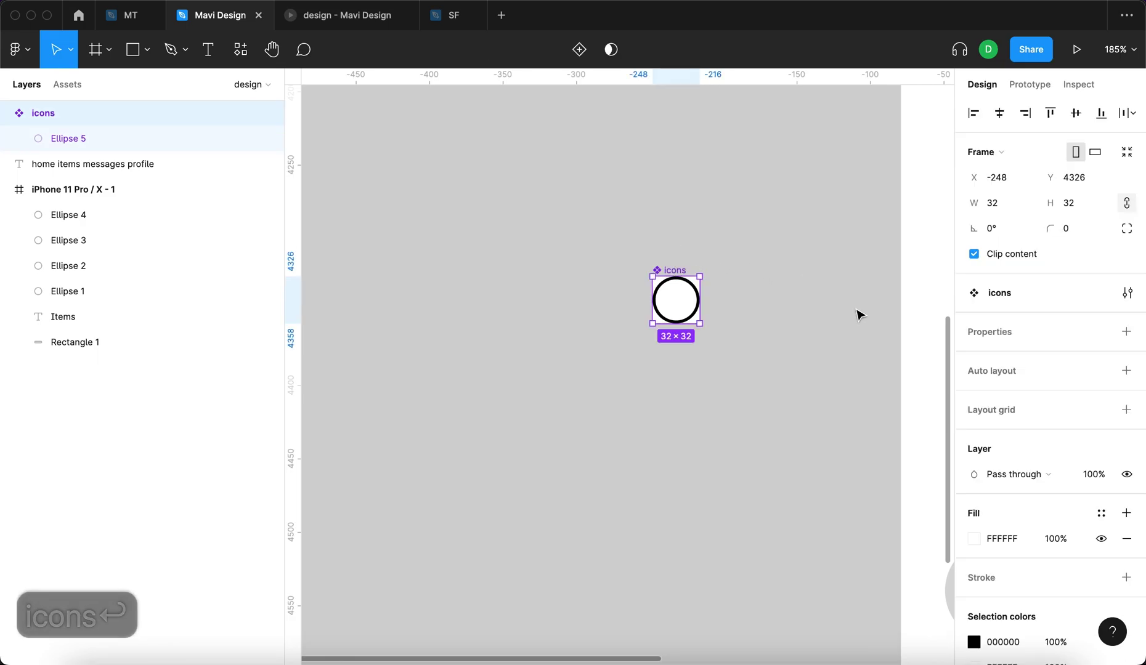
{"action": "left_click", "coordinate": [1126, 332]}
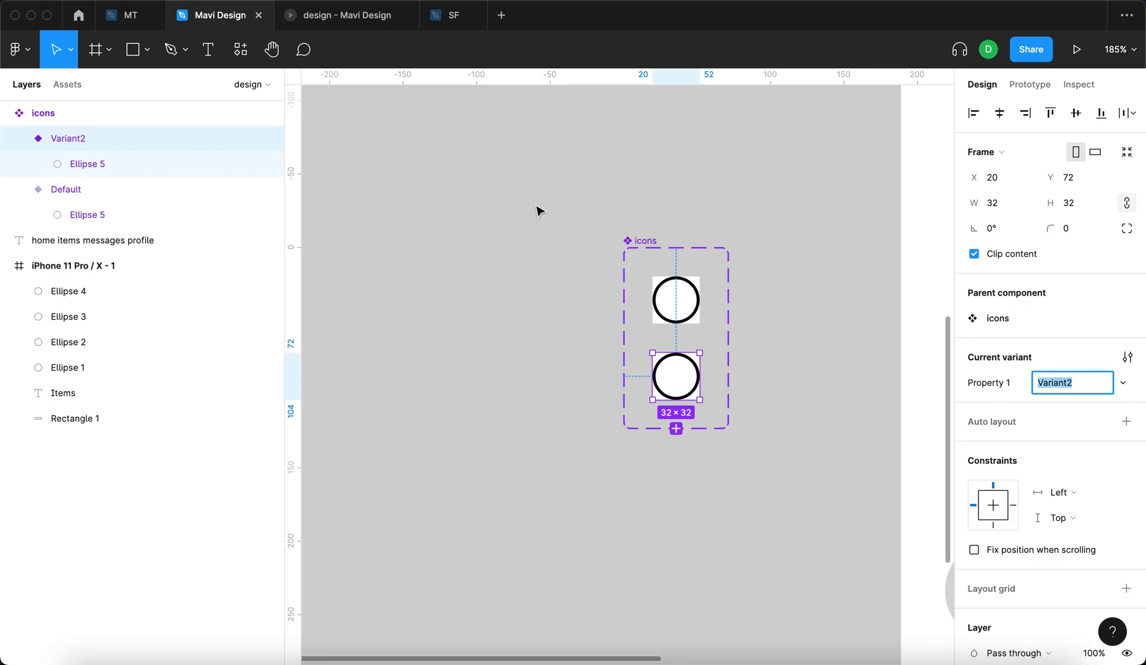
{"action": "key", "text": "super+d"}
{"action": "key", "text": "super+d"}
{"action": "left_click", "coordinate": [574, 290]}
{"action": "left_click_drag", "start_coordinate": [637, 241], "coordinate": [644, 181]}
- Rename the first two values of the icons variant property as home and items
{"action": "left_click", "coordinate": [989, 357]}
{"action": "double_click", "coordinate": [813, 468]}
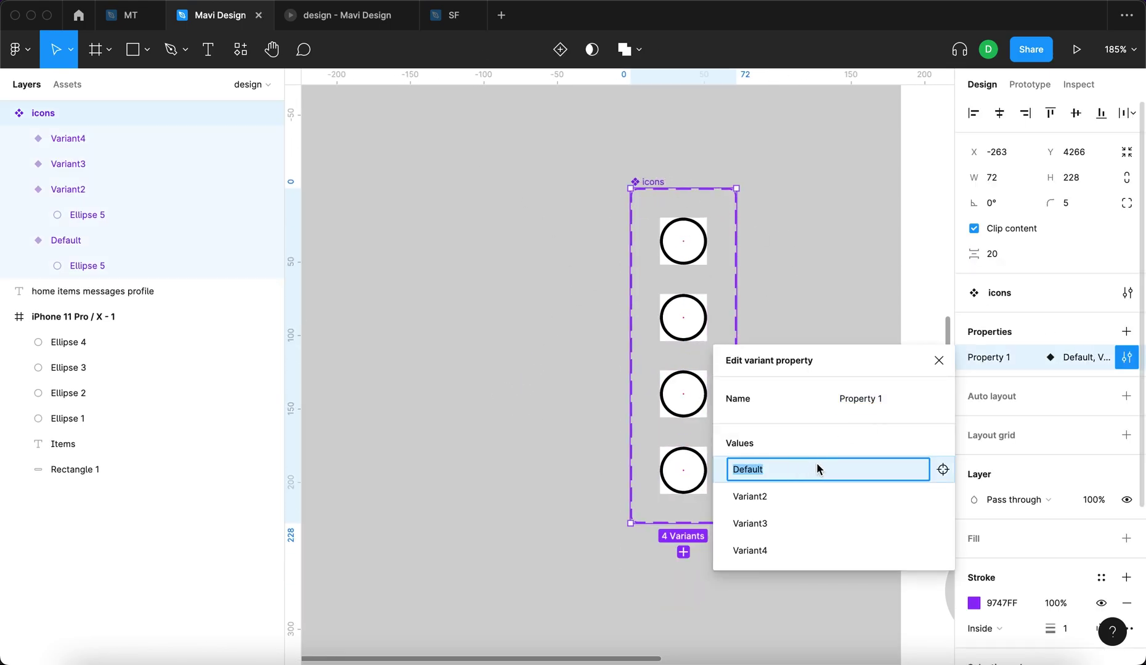
{"action": "scroll", "coordinate": [632, 397], "scroll_direction": "down", "scroll_amount": 5}
{"action": "scroll", "coordinate": [591, 383], "scroll_direction": "down", "scroll_amount": 2}
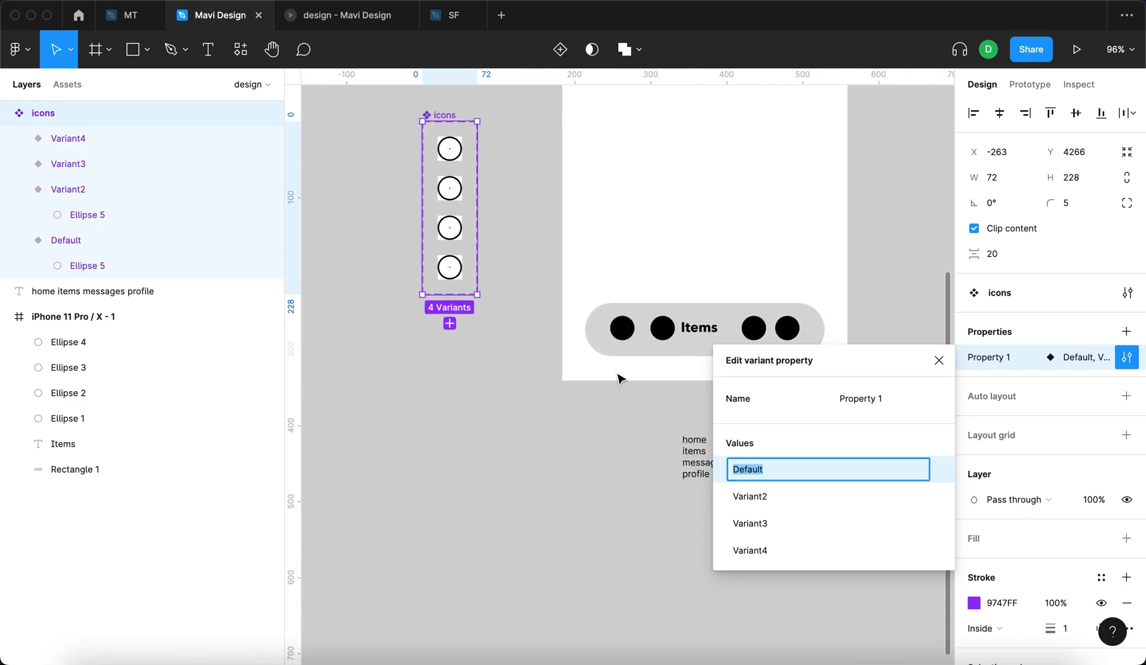
{"action": "type", "text": "home"}
{"action": "key", "text": "Return"}
{"action": "double_click", "coordinate": [750, 496]}
{"action": "type", "text": "items"}
{"action": "key", "text": "Return"}
- Rename the remaining two variant values as messages and profile, and check the value assigned to each circle
{"action": "double_click", "coordinate": [757, 534]}
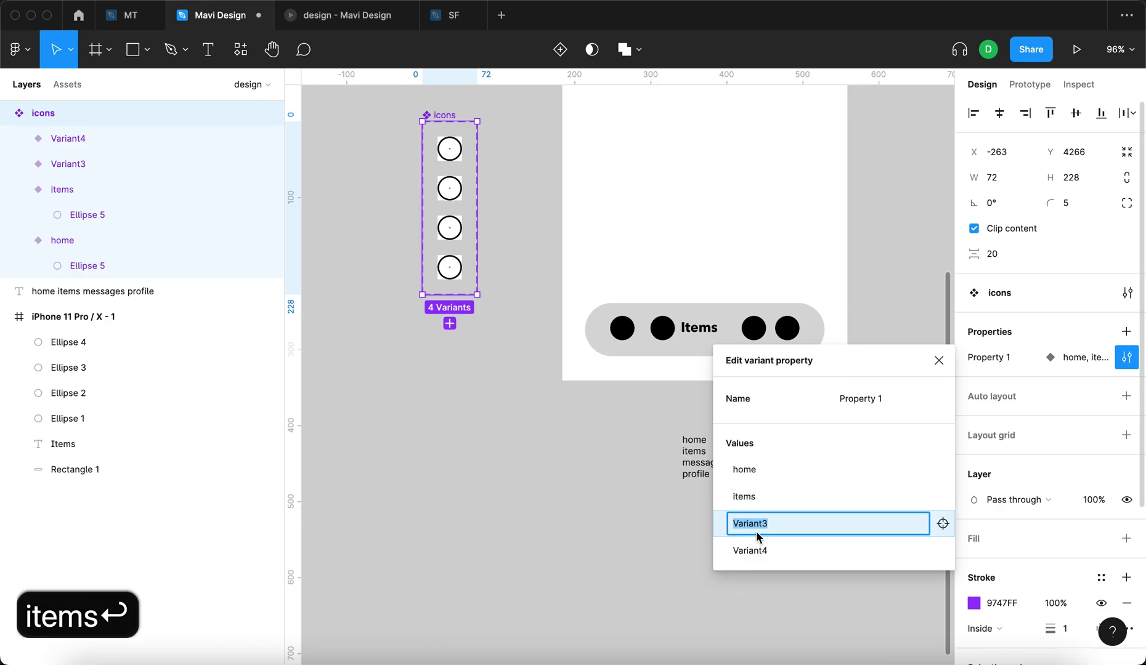
{"action": "type", "text": "messages"}
{"action": "double_click", "coordinate": [747, 551]}
{"action": "type", "text": "p"}
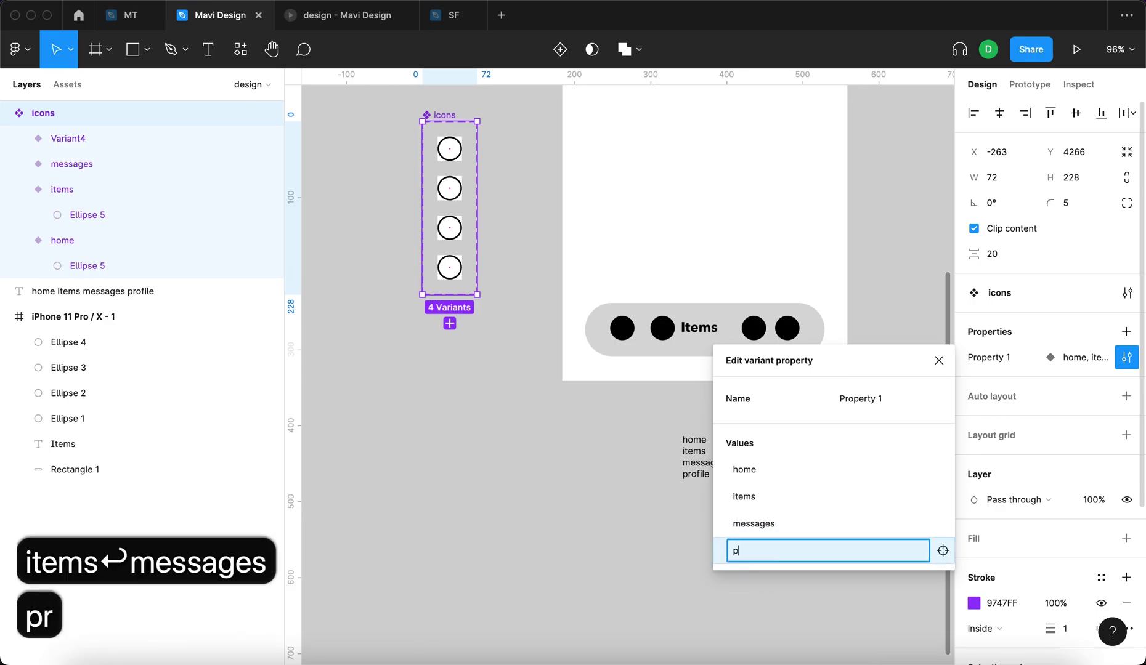
{"action": "type", "text": "rofile"}
{"action": "key", "text": "Return"}
{"action": "left_click", "coordinate": [534, 345]}
{"action": "left_click", "coordinate": [455, 152]}
{"action": "left_click", "coordinate": [459, 194]}
{"action": "left_click", "coordinate": [448, 239]}
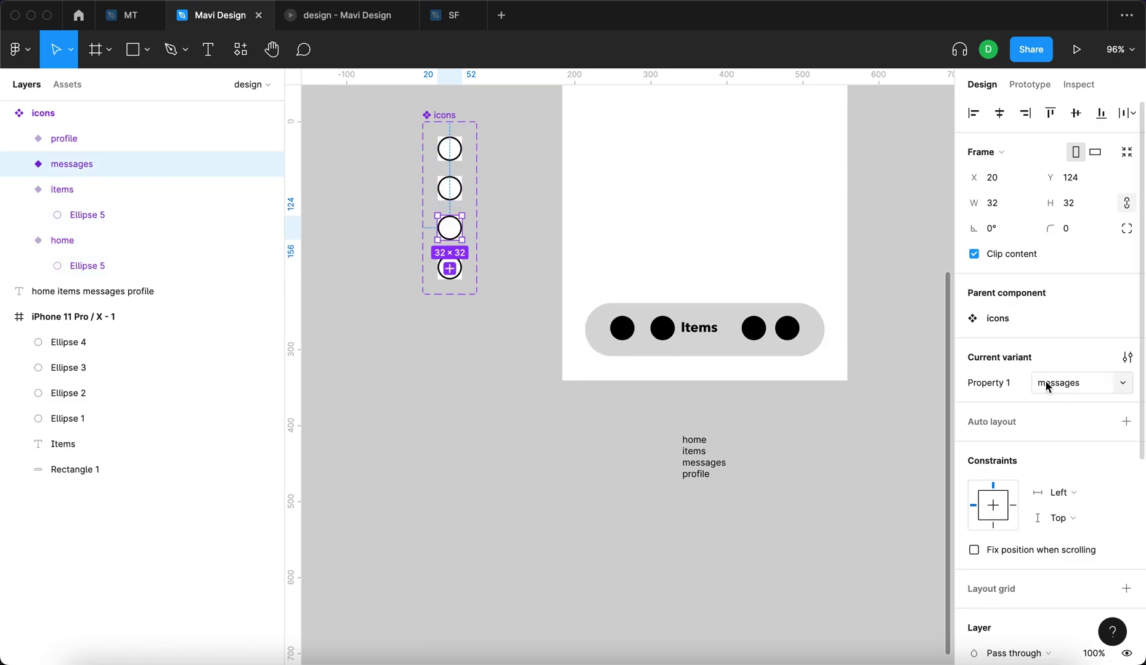
{"action": "left_click", "coordinate": [450, 276]}
{"action": "left_click", "coordinate": [442, 213]}
- Add the text 1 in the middle of the home variant's circle
{"action": "scroll", "coordinate": [434, 179], "scroll_direction": "up", "scroll_amount": 5}
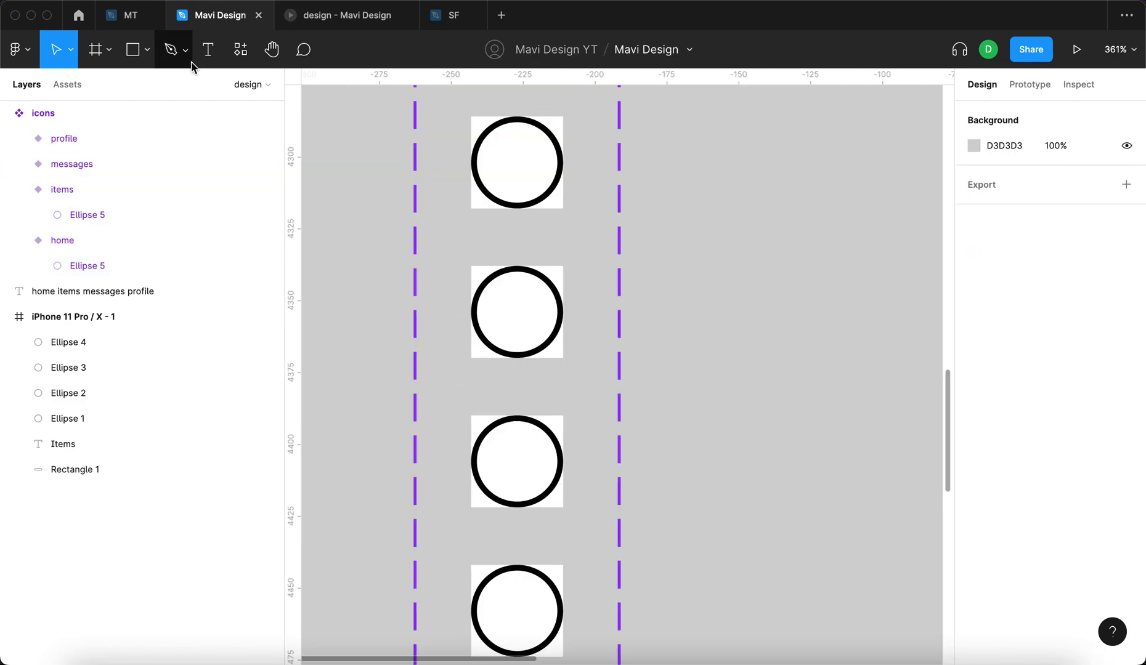
{"action": "left_click", "coordinate": [211, 49]}
{"action": "left_click", "coordinate": [491, 164]}
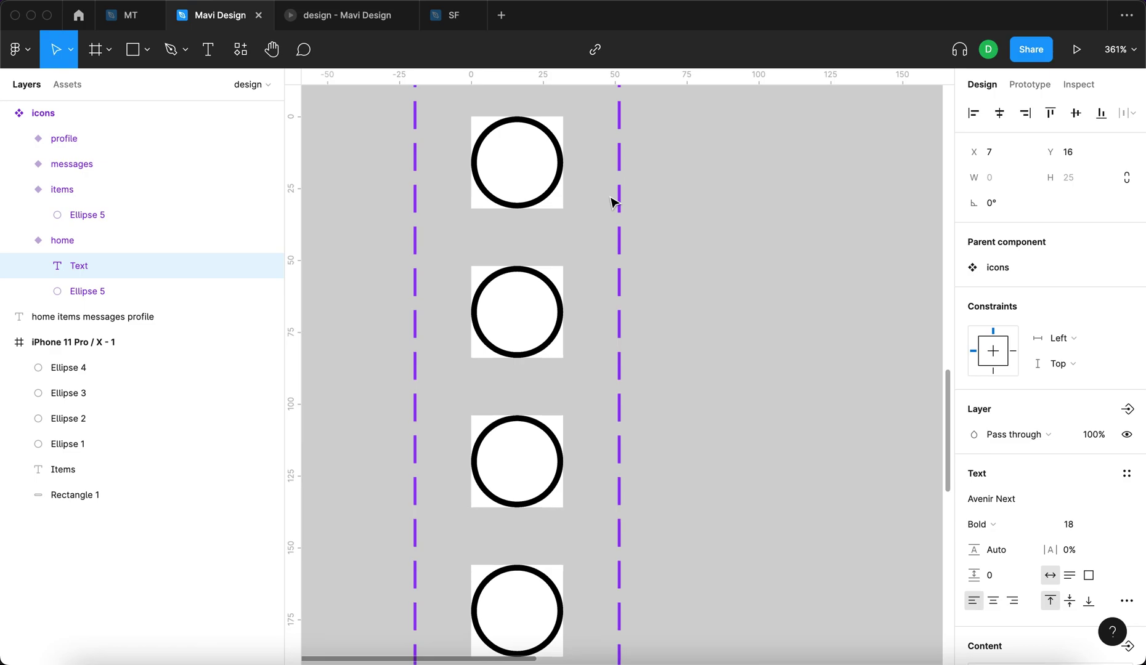
{"action": "key", "text": "shift+1"}
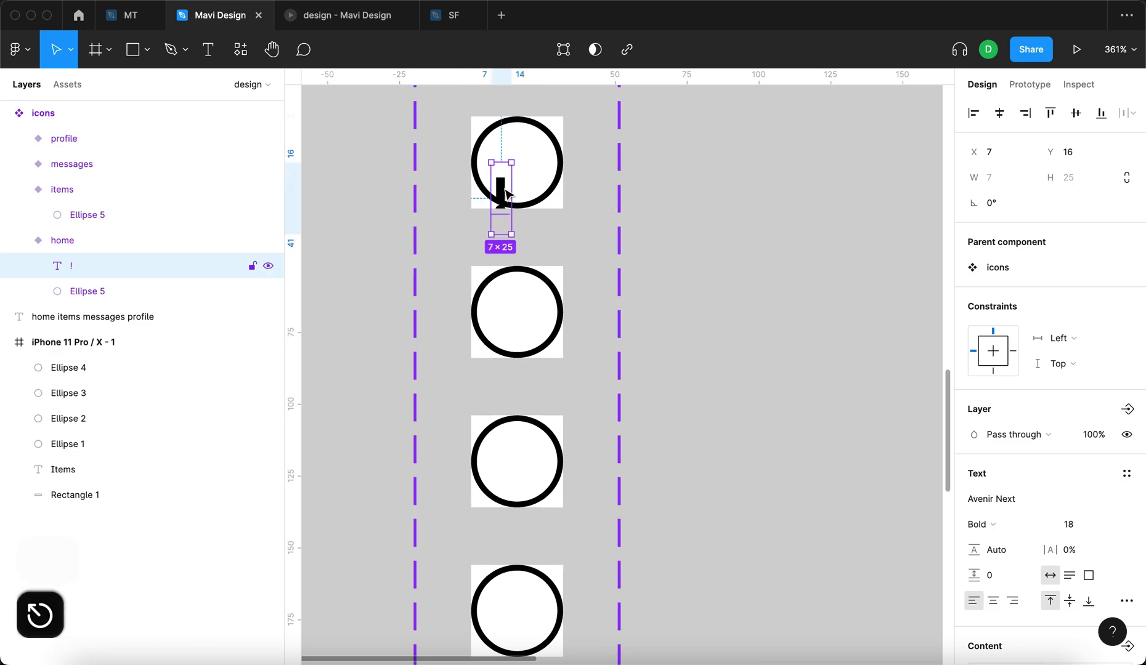
{"action": "left_click_drag", "start_coordinate": [505, 194], "coordinate": [529, 317]}
{"action": "double_click", "coordinate": [517, 165]}
{"action": "type", "text": "1"}
- Copy the number text into the items, messages and profile variants and change it to 2, 3 and 4
{"action": "scroll", "coordinate": [772, 253], "scroll_direction": "down", "scroll_amount": 5}
{"action": "left_click_drag", "start_coordinate": [649, 282], "coordinate": [647, 281]}
{"action": "double_click", "coordinate": [641, 278]}
{"action": "type", "text": "2"}
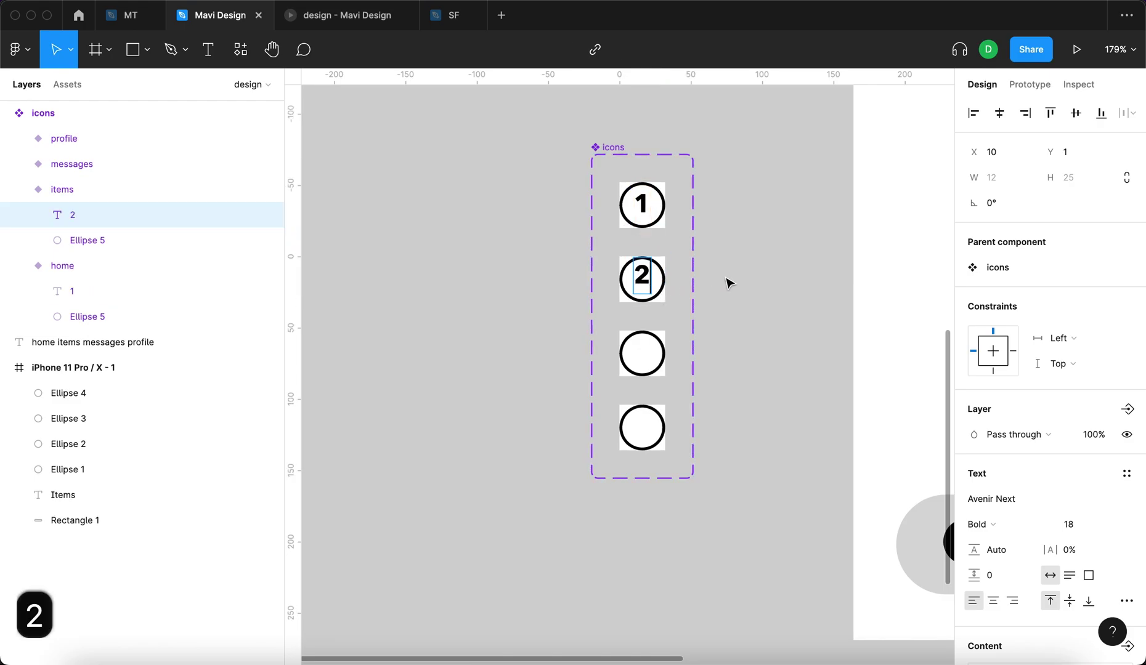
{"action": "key", "text": "super+v"}
{"action": "type", "text": "#"}
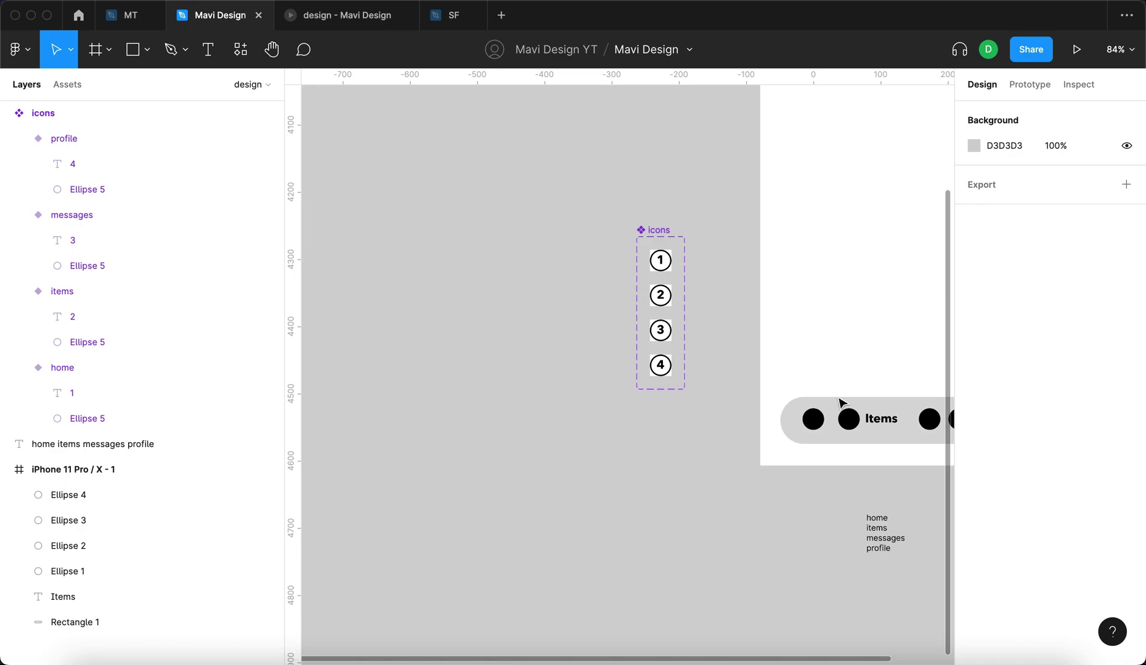
- Copy the Items label from the navigation bar to the empty canvas beside the icons component set
{"action": "left_click", "coordinate": [882, 423]}
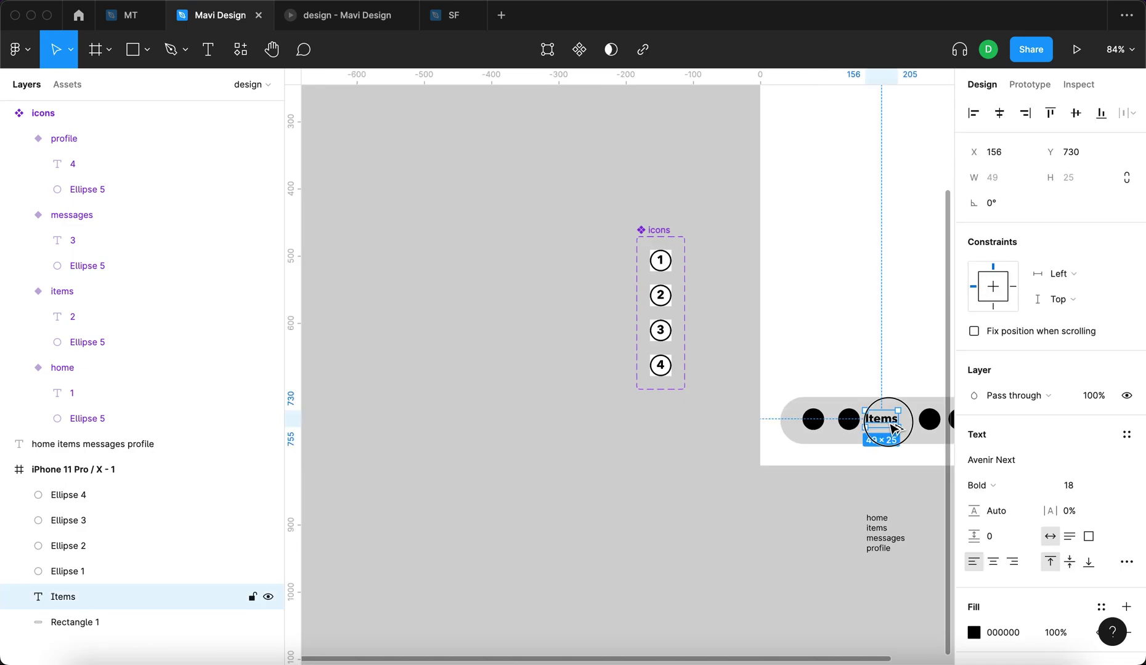
{"action": "left_click_drag", "start_coordinate": [893, 429], "coordinate": [525, 371]}
{"action": "scroll", "coordinate": [527, 379], "scroll_direction": "up", "scroll_amount": 5}
{"action": "key", "text": "Escape"}
{"action": "left_click", "coordinate": [523, 378]}
- Place an instance of the icons component on the canvas directly in front of the copied Items label
{"action": "left_click", "coordinate": [770, 362]}
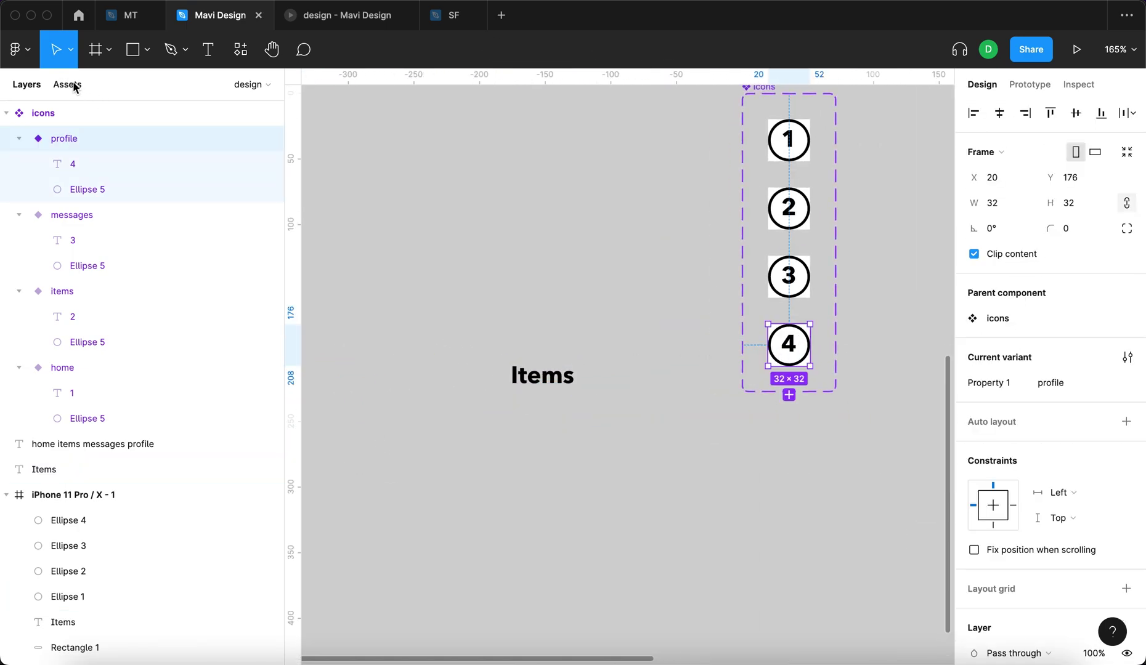
{"action": "left_click", "coordinate": [67, 85]}
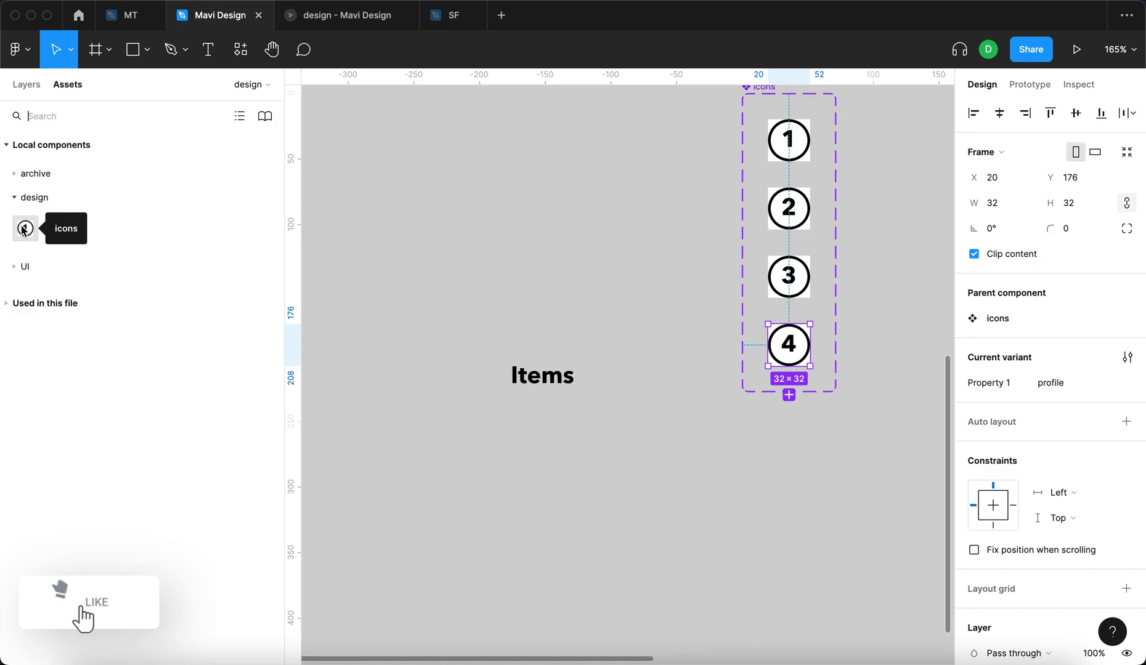
{"action": "left_click_drag", "start_coordinate": [25, 233], "coordinate": [476, 386]}
{"action": "left_click", "coordinate": [548, 399]}
- Remove the white fill from all four variants of the icons component set
{"action": "left_click_drag", "start_coordinate": [733, 112], "coordinate": [800, 244]}
{"action": "left_click", "coordinate": [801, 277], "text": "shift"}
{"action": "left_click", "coordinate": [793, 330]}
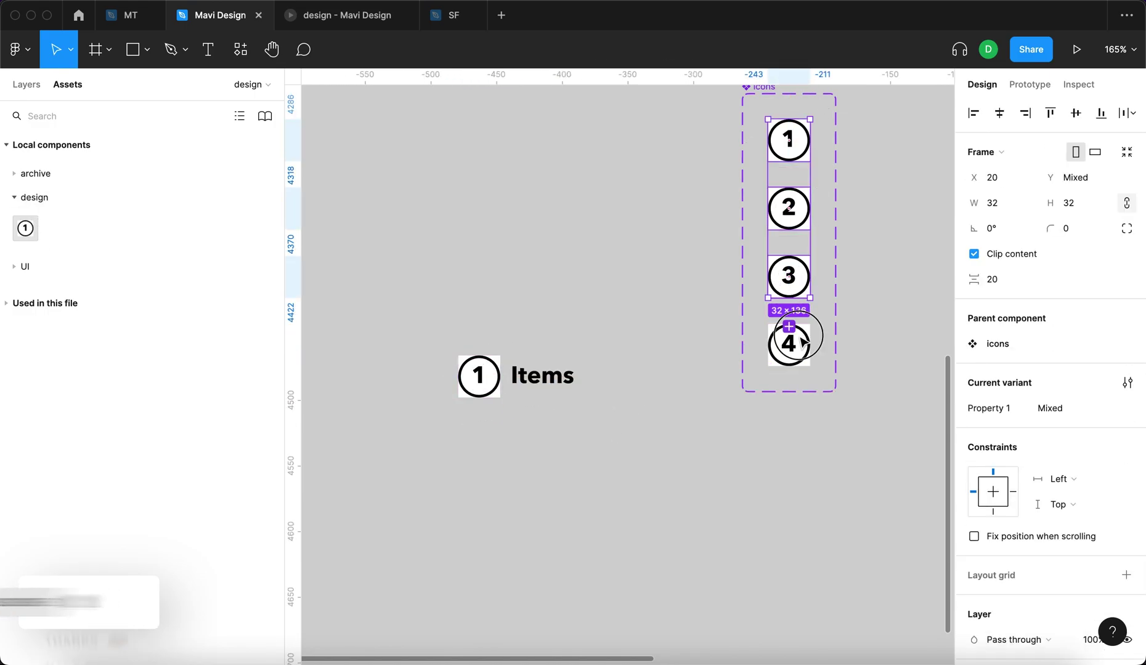
{"action": "key", "text": "super+z"}
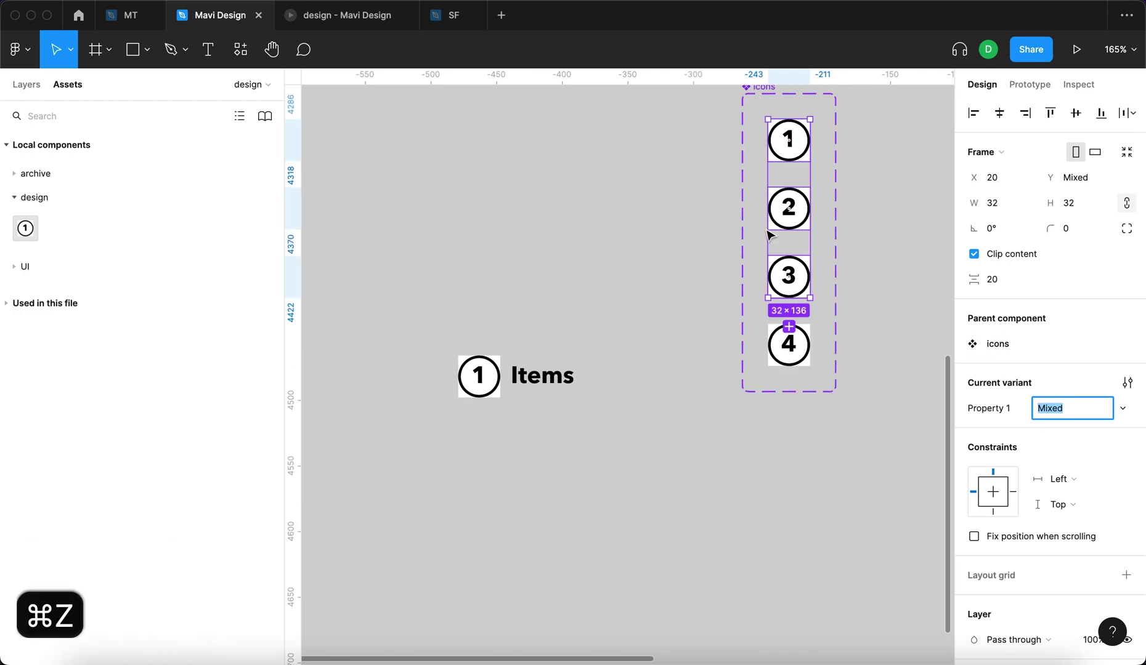
{"action": "left_click", "coordinate": [802, 364], "text": "shift"}
{"action": "scroll", "coordinate": [1035, 474], "scroll_direction": "down", "scroll_amount": 5}
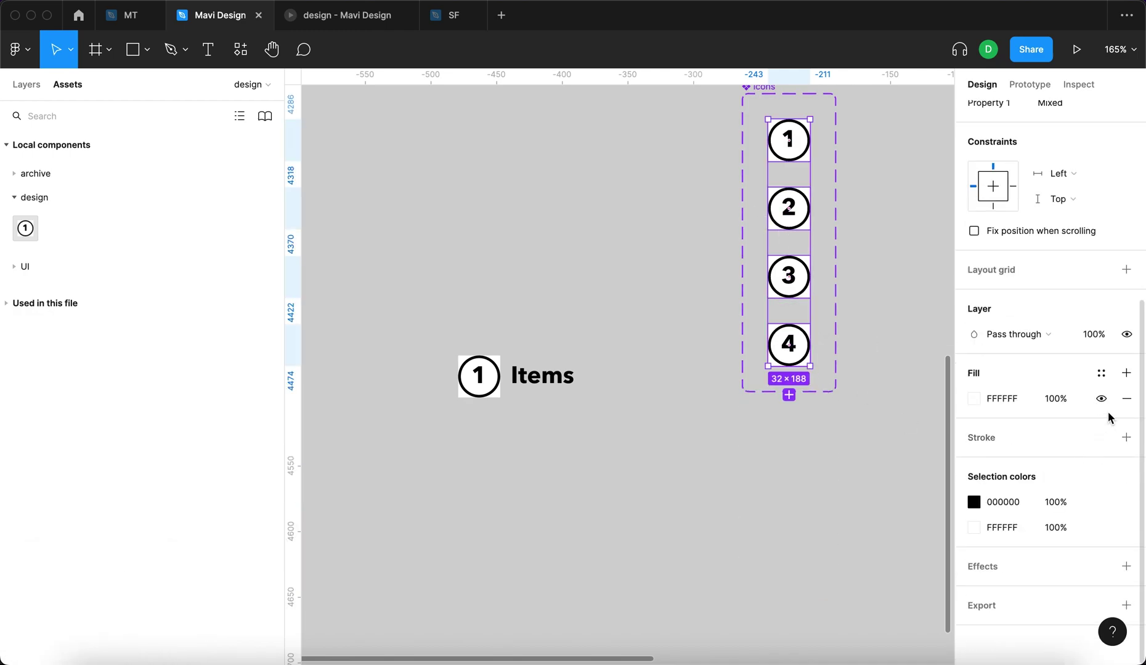
{"action": "left_click", "coordinate": [1127, 398]}
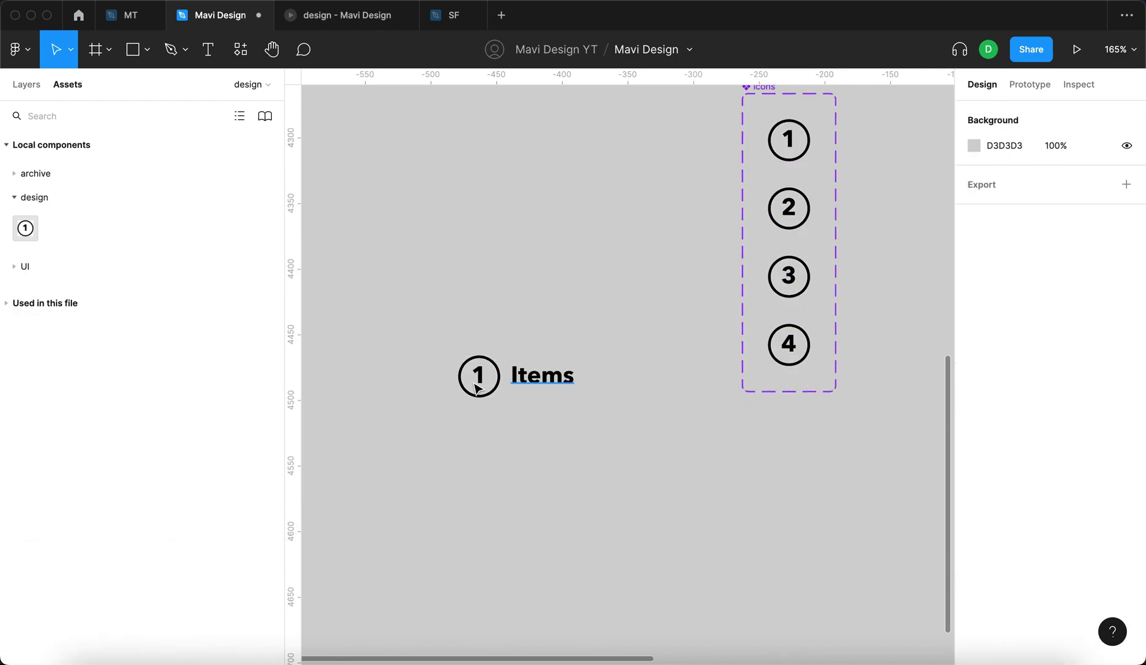
- Wrap the icon instance and the Items label in a horizontal auto layout frame
{"action": "left_click", "coordinate": [478, 386]}
{"action": "left_click", "coordinate": [542, 376], "text": "shift"}
{"action": "scroll", "coordinate": [686, 397], "scroll_direction": "down", "scroll_amount": 4}
{"action": "scroll", "coordinate": [689, 403], "scroll_direction": "left", "scroll_amount": 1}
{"action": "left_click_drag", "start_coordinate": [727, 435], "coordinate": [496, 301]}
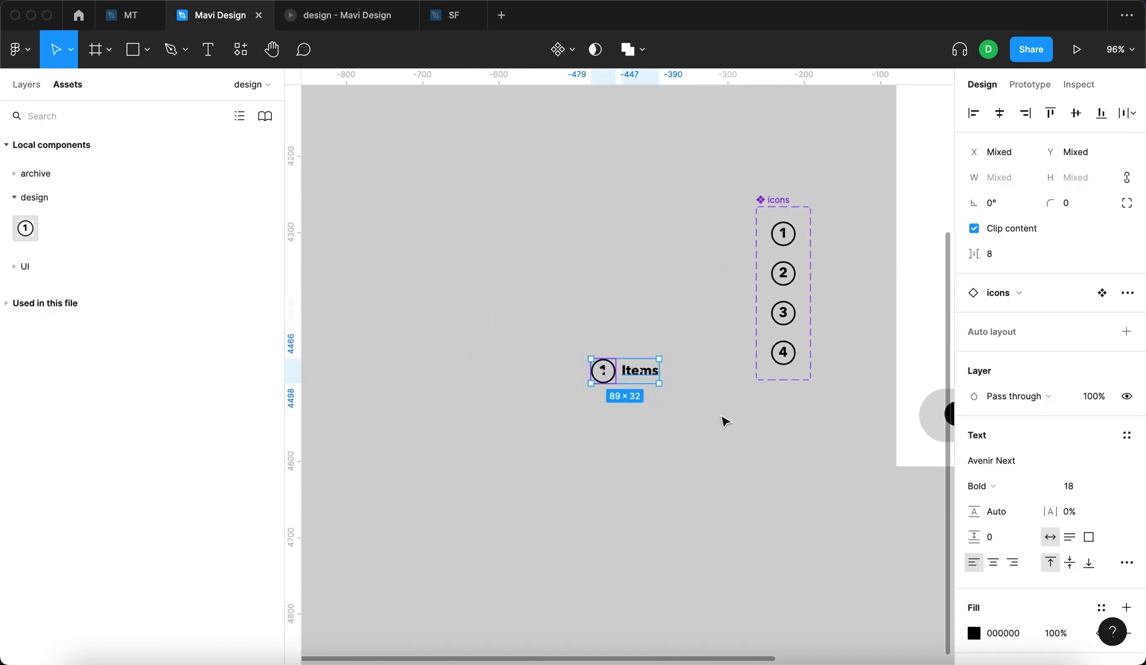
{"action": "key", "text": "shift+a"}
{"action": "scroll", "coordinate": [647, 394], "scroll_direction": "down", "scroll_amount": 2}
{"action": "scroll", "coordinate": [585, 381], "scroll_direction": "right", "scroll_amount": 3}
{"action": "scroll", "coordinate": [585, 380], "scroll_direction": "down", "scroll_amount": 2}
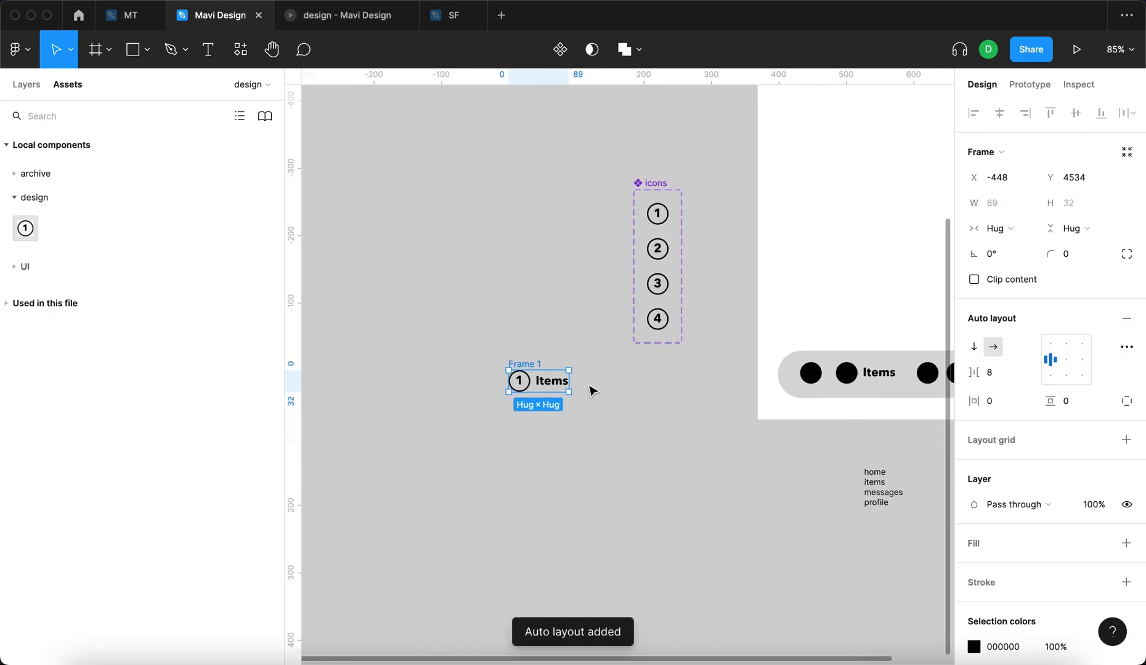
- Reposition the new auto layout frame on the empty canvas and rename it as menu item
{"action": "left_click_drag", "start_coordinate": [521, 363], "coordinate": [586, 407]}
{"action": "scroll", "coordinate": [605, 408], "scroll_direction": "up", "scroll_amount": 6}
{"action": "double_click", "coordinate": [542, 413]}
{"action": "type", "text": "menu"}
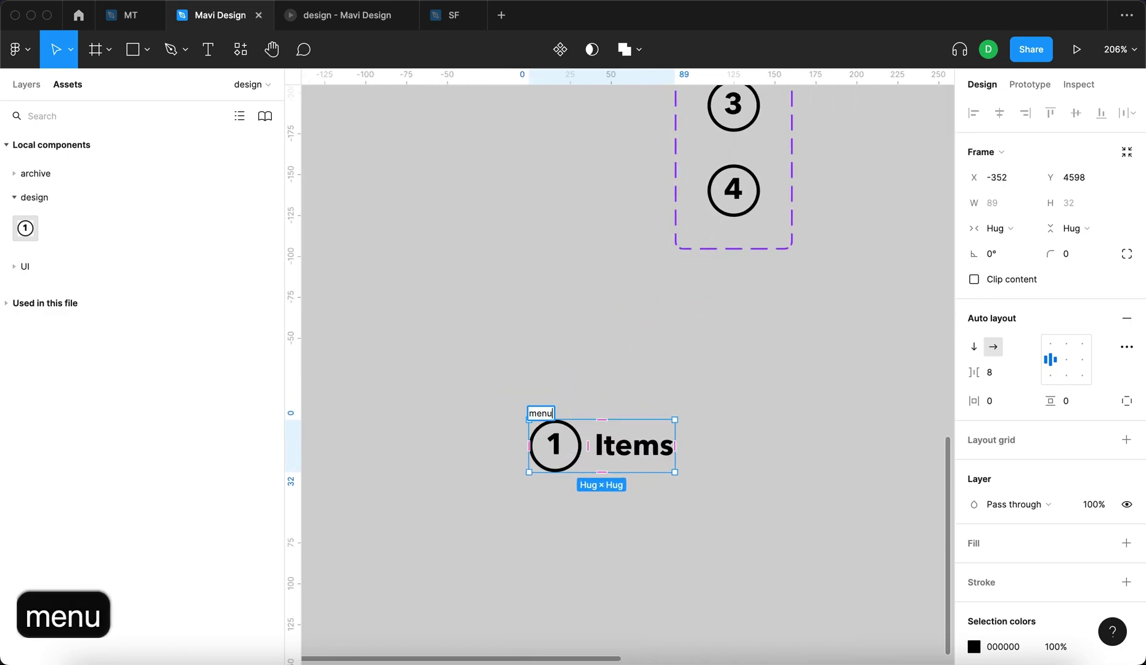
{"action": "type", "text": " item"}
{"action": "key", "text": "Return"}
- Set the menu item frame's horizontal padding to 18
{"action": "scroll", "coordinate": [470, 356], "scroll_direction": "down", "scroll_amount": 5}
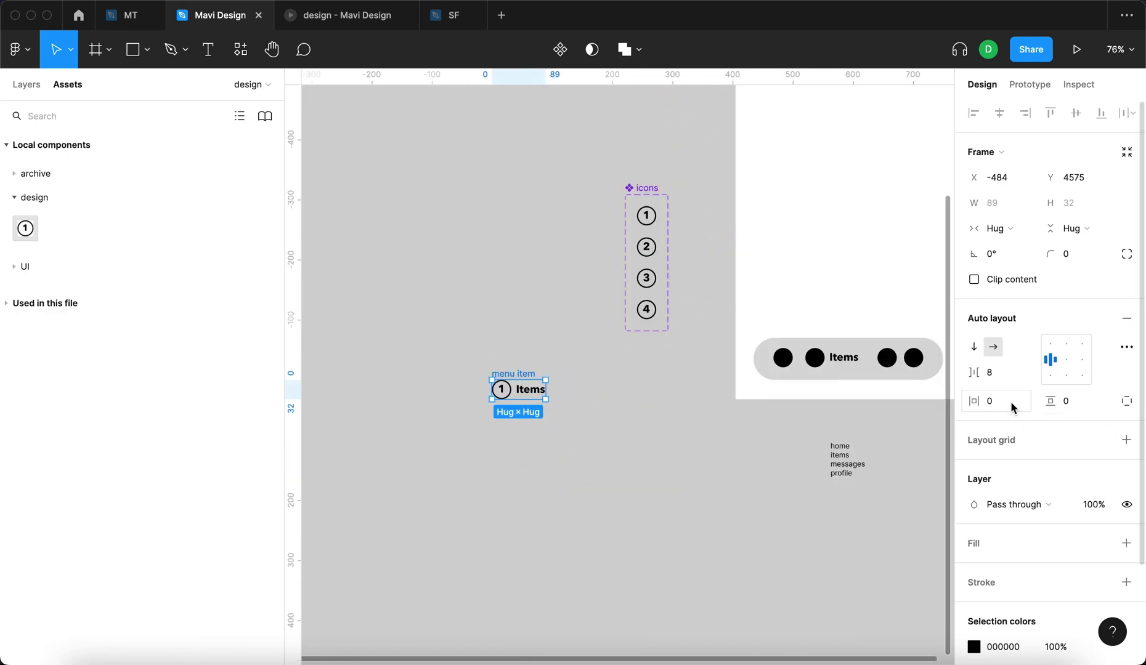
{"action": "key", "text": "shift+Up"}
{"action": "key", "text": "shift+Up"}
{"action": "key", "text": "Down"}
{"action": "key", "text": "Down"}
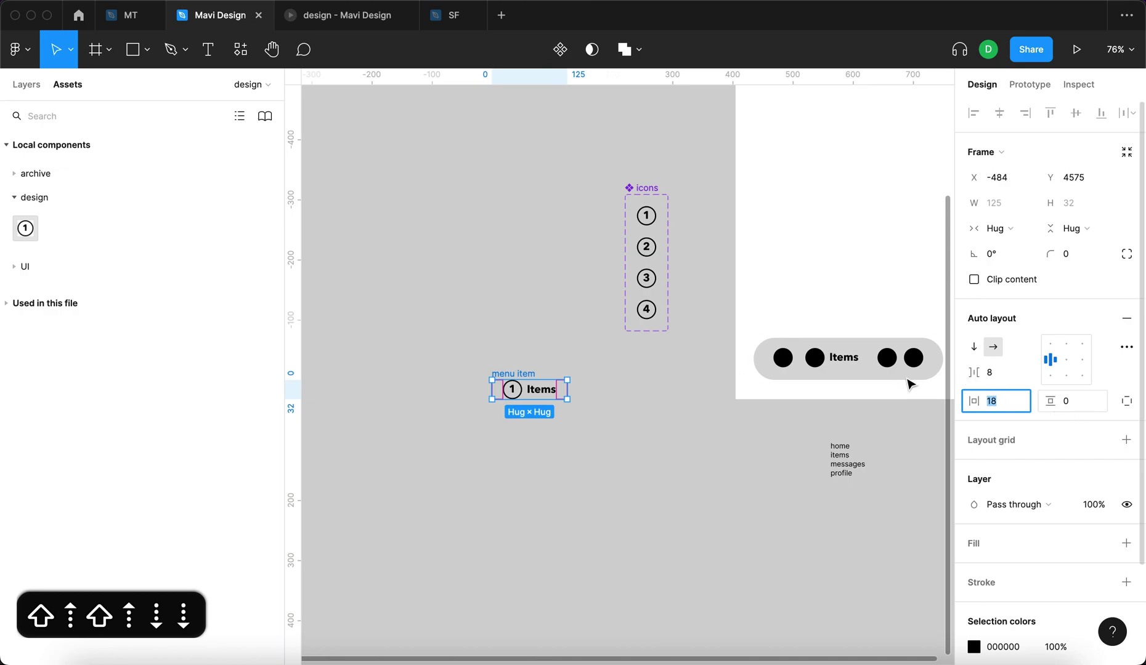
- Set the menu item frame's vertical padding to 16
{"action": "left_click", "coordinate": [1075, 401]}
{"action": "key", "text": "shift+Up"}
{"action": "key", "text": "shift+Up"}
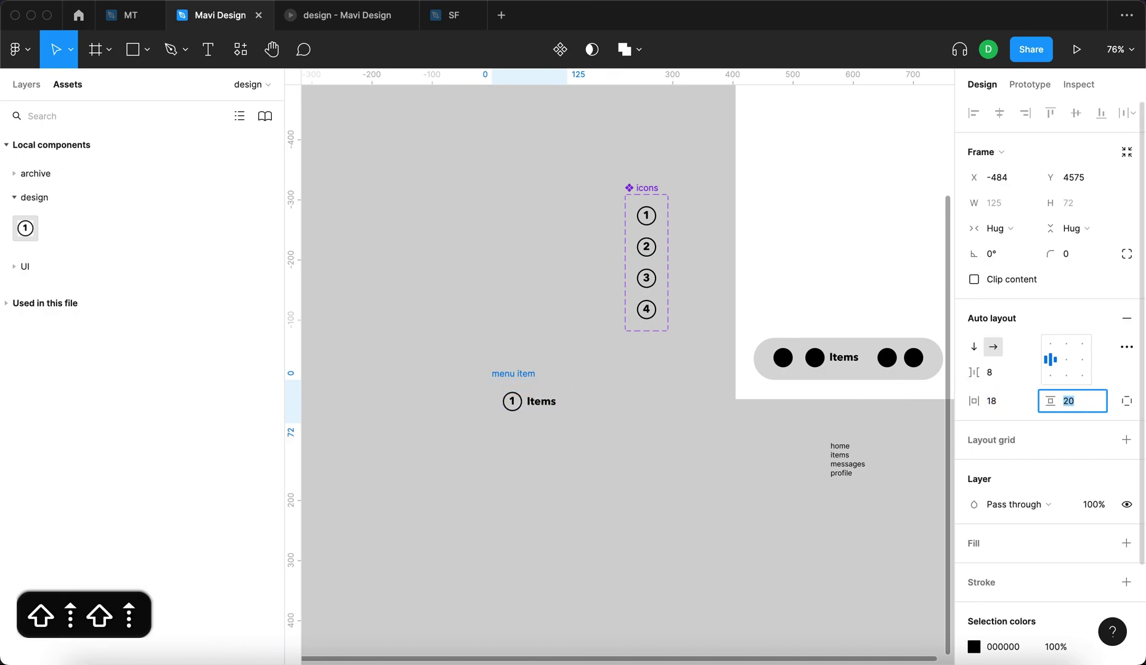
{"action": "key", "text": "shift+Down"}
{"action": "key", "text": "shift+Up"}
{"action": "key", "text": "Down"}
{"action": "key", "text": "Down"}
{"action": "key", "text": "Down"}
{"action": "key", "text": "Down"}
{"action": "key", "text": "Down"}
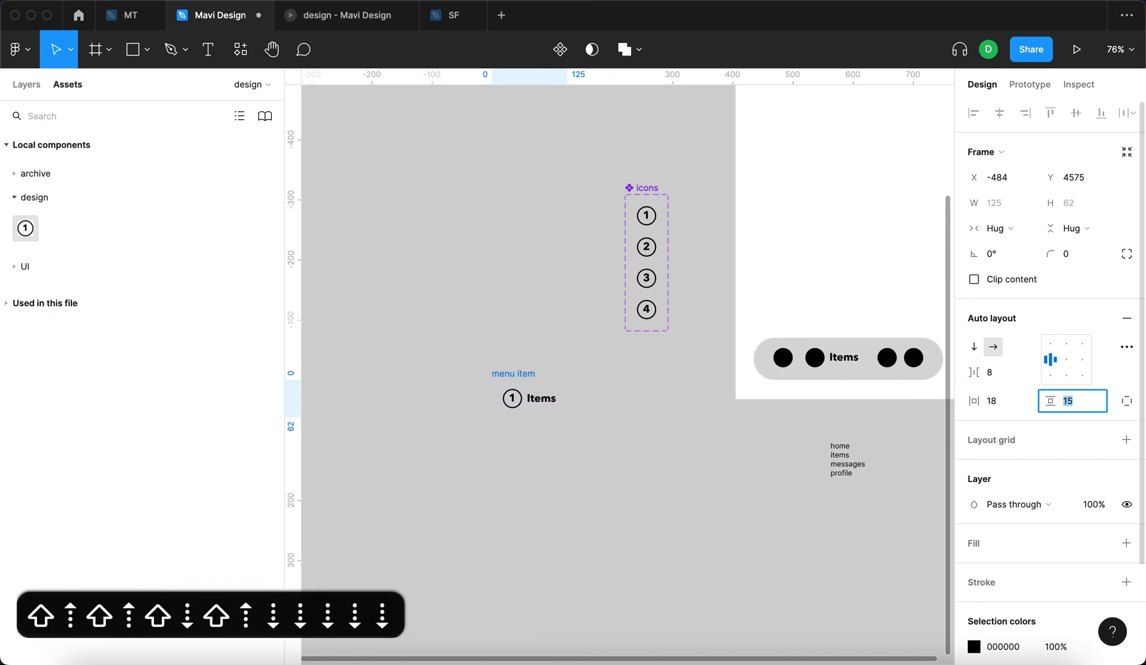
{"action": "key", "text": "Up"}
{"action": "key", "text": "Return"}
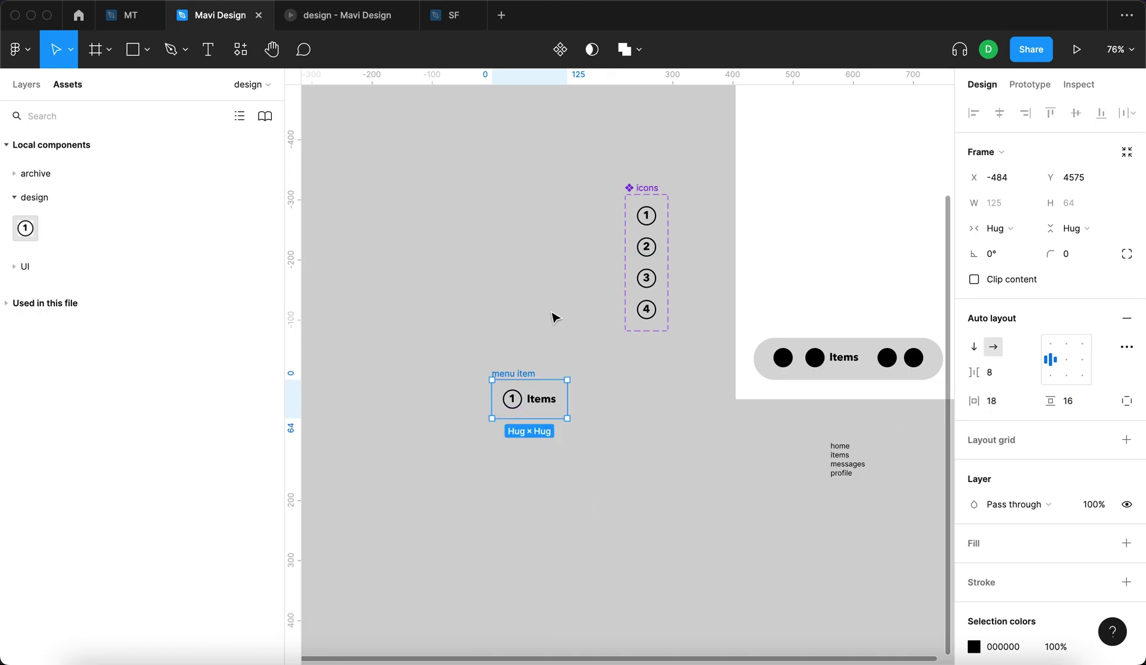
- Give the menu item frame a grey 8E8E8E fill and a corner radius of 32
{"action": "left_click", "coordinate": [1126, 544]}
{"action": "left_click", "coordinate": [974, 569]}
{"action": "left_click_drag", "start_coordinate": [800, 351], "coordinate": [725, 360]}
{"action": "left_click", "coordinate": [938, 251]}
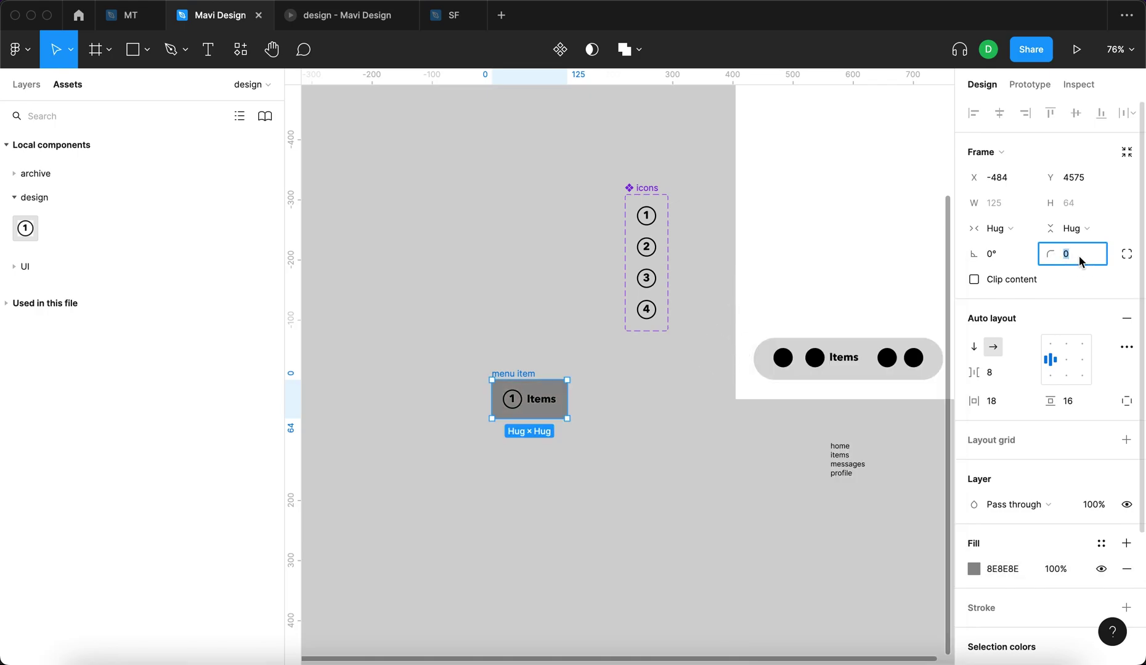
{"action": "type", "text": "32"}
{"action": "key", "text": "Return"}
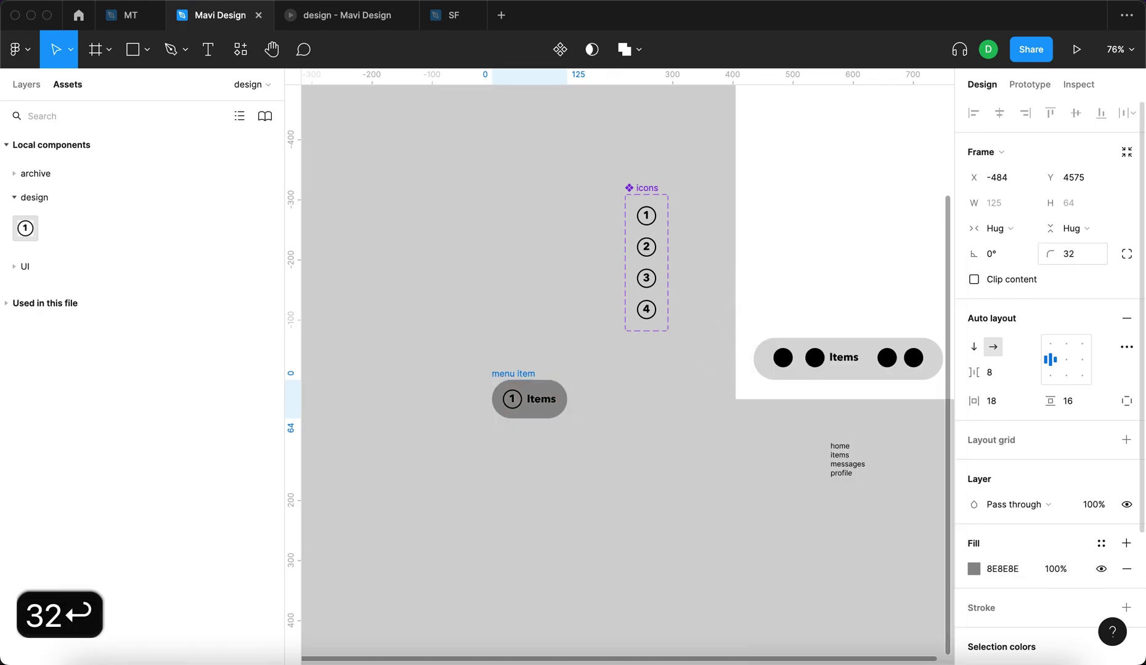
- Duplicate the menu item three times to form a row of four adjoining items
{"action": "scroll", "coordinate": [583, 366], "scroll_direction": "up", "scroll_amount": 3}
{"action": "left_click_drag", "start_coordinate": [582, 360], "coordinate": [412, 374]}
{"action": "scroll", "coordinate": [431, 388], "scroll_direction": "down", "scroll_amount": 3}
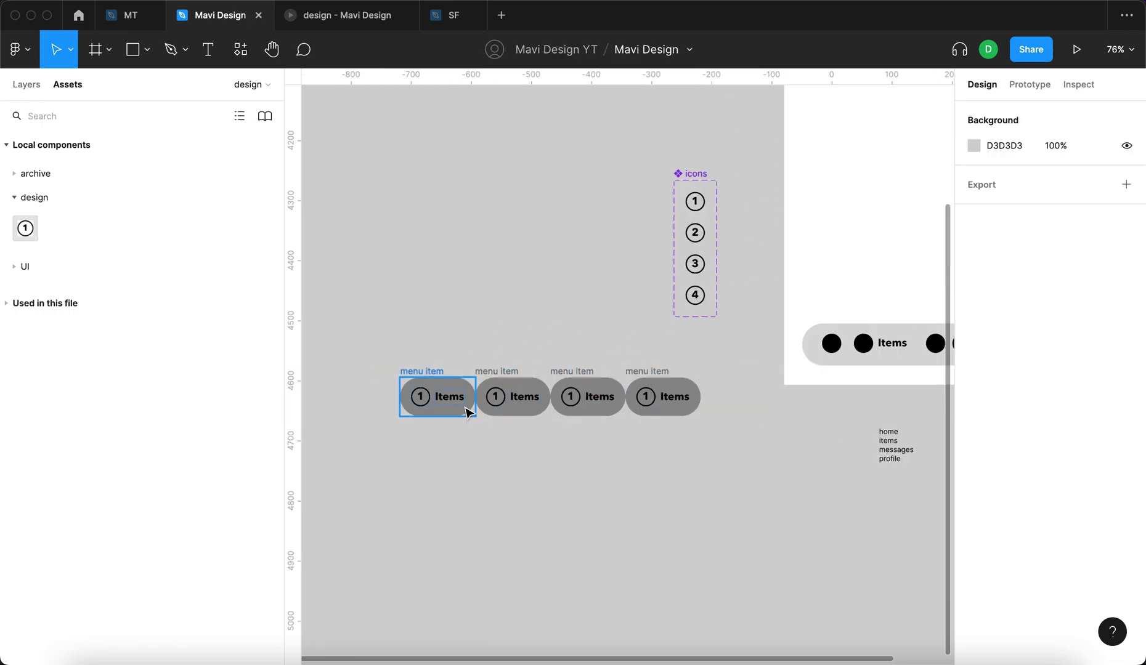
- Change the label of the first menu item in the row to Home
{"action": "double_click", "coordinate": [445, 396]}
{"action": "type", "text": "hom"}
{"action": "key", "text": "BackSpace"}
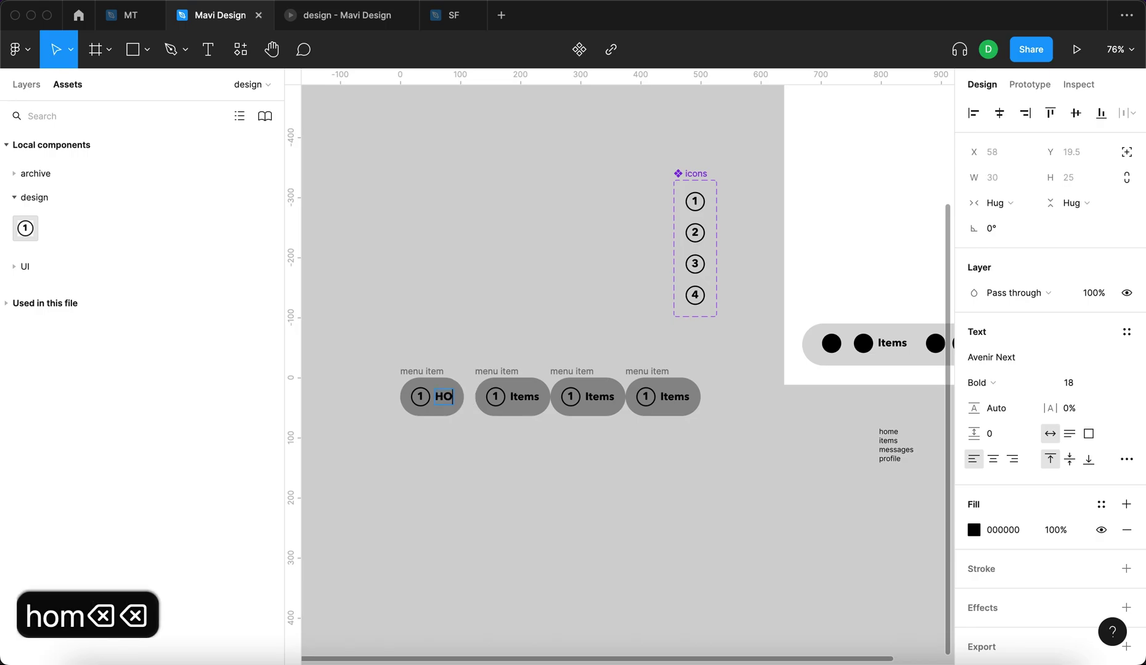
{"action": "key", "text": "BackSpace"}
{"action": "key", "text": "BackSpace"}
{"action": "type", "text": "h"}
{"action": "key", "text": "BackSpace"}
{"action": "type", "text": "Home"}
- Change the third and fourth labels to Messages and Profile, and shift the Profile item to the end of the Messages item
{"action": "double_click", "coordinate": [522, 398]}
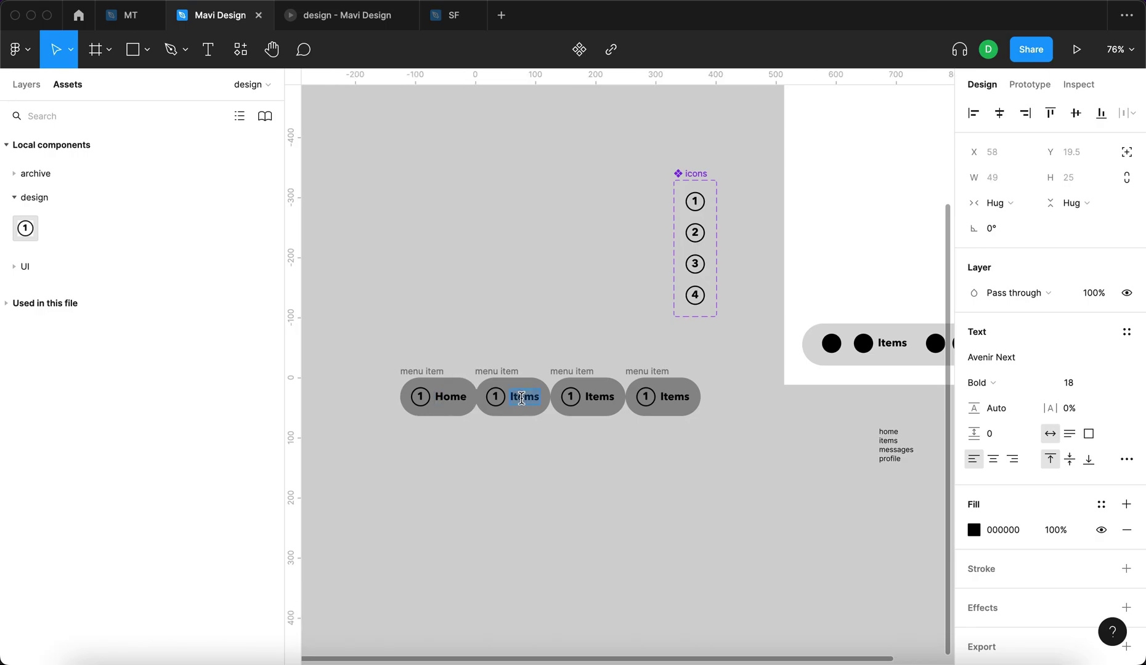
{"action": "double_click", "coordinate": [585, 398]}
{"action": "type", "text": "Messages"}
{"action": "double_click", "coordinate": [675, 397]}
{"action": "type", "text": "Profile"}
{"action": "left_click_drag", "start_coordinate": [629, 372], "coordinate": [652, 371]}
- Switch the icon in the Items menu item to the items variant
{"action": "double_click", "coordinate": [496, 397]}
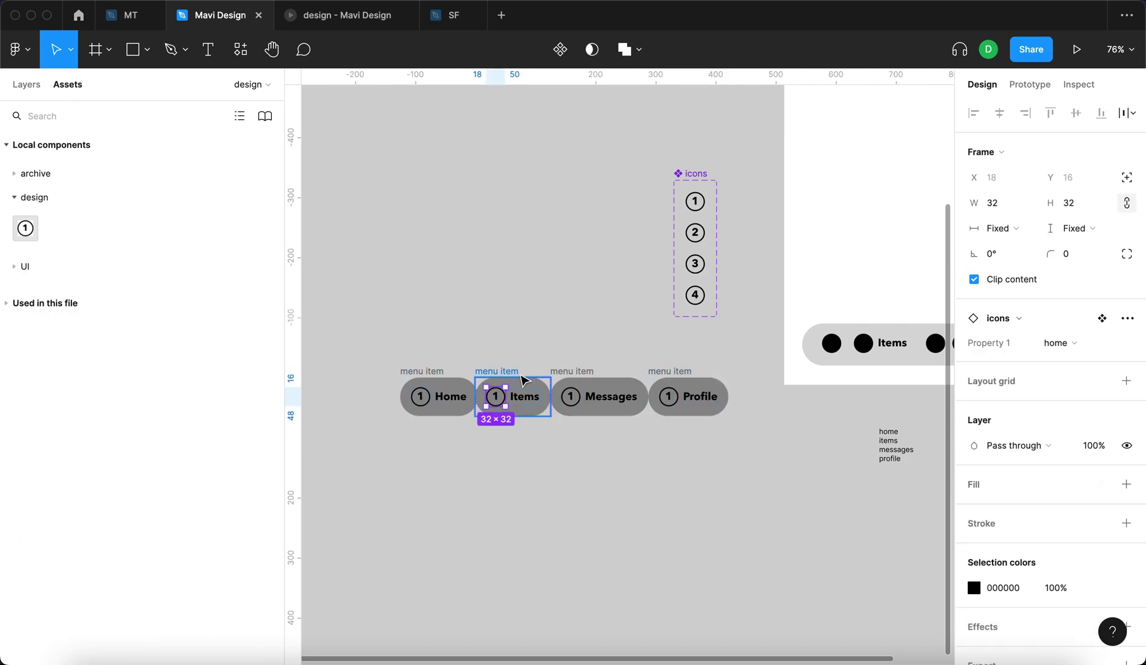
{"action": "left_click", "coordinate": [1062, 330]}
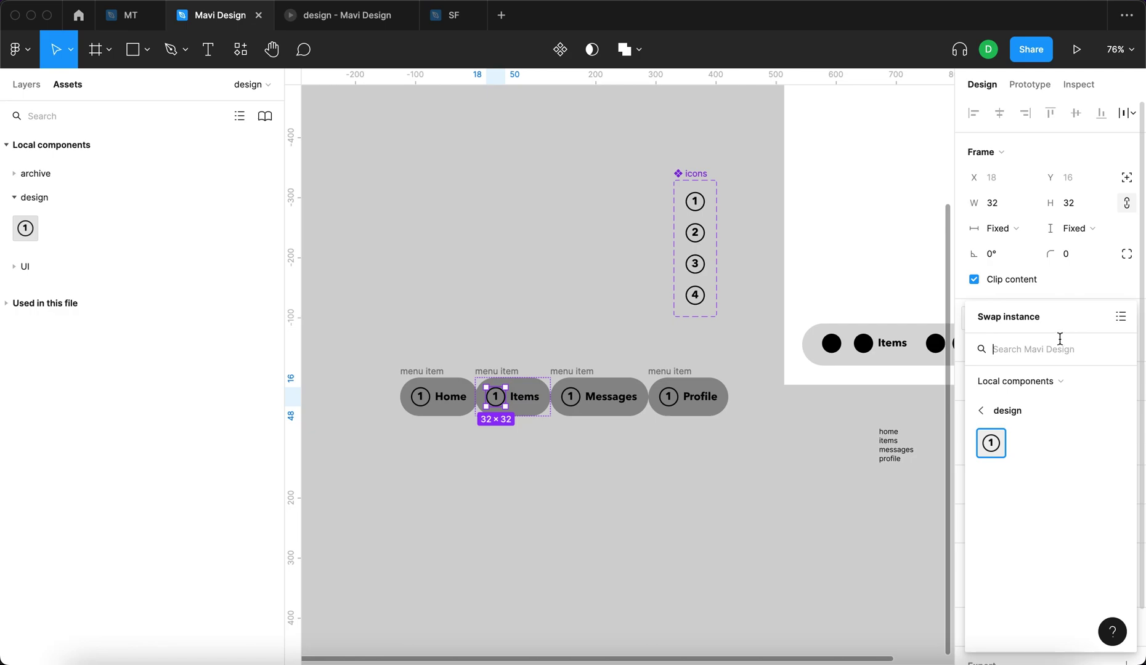
{"action": "left_click", "coordinate": [963, 324]}
{"action": "left_click", "coordinate": [1066, 343]}
{"action": "left_click", "coordinate": [1066, 363]}
- Switch the icons in the Messages and Profile menu items to the messages and profile variants
{"action": "double_click", "coordinate": [571, 397]}
{"action": "left_click", "coordinate": [1066, 343]}
{"action": "left_click", "coordinate": [1080, 383]}
{"action": "left_click", "coordinate": [670, 399]}
{"action": "left_click", "coordinate": [1063, 343]}
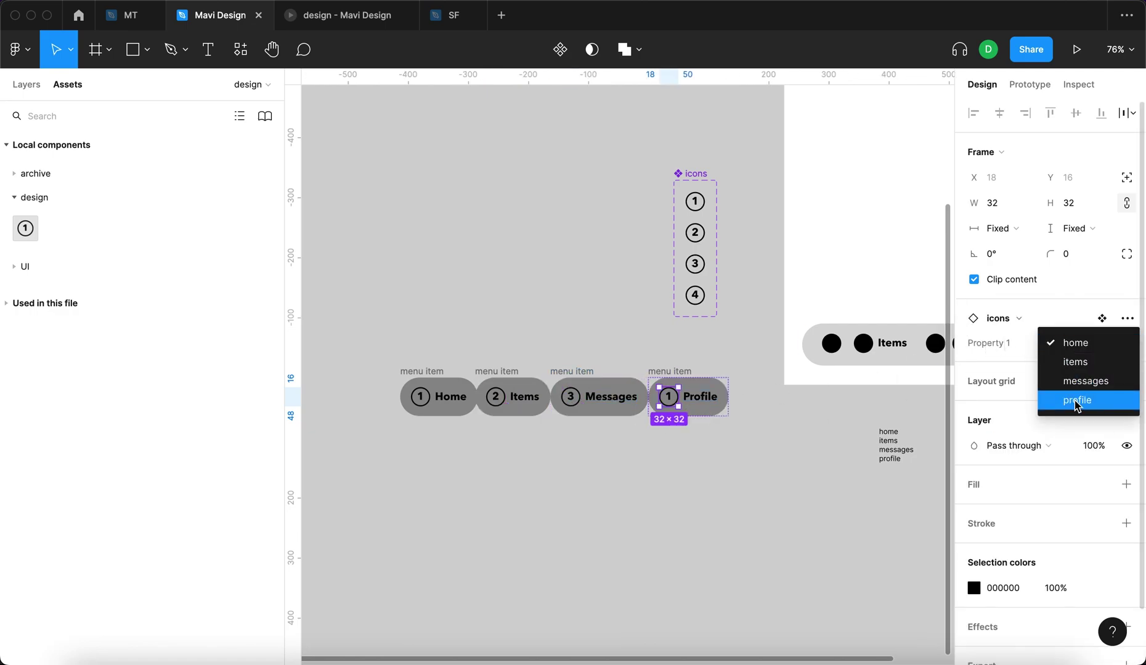
{"action": "left_click", "coordinate": [1070, 397]}
{"action": "left_click", "coordinate": [639, 316]}
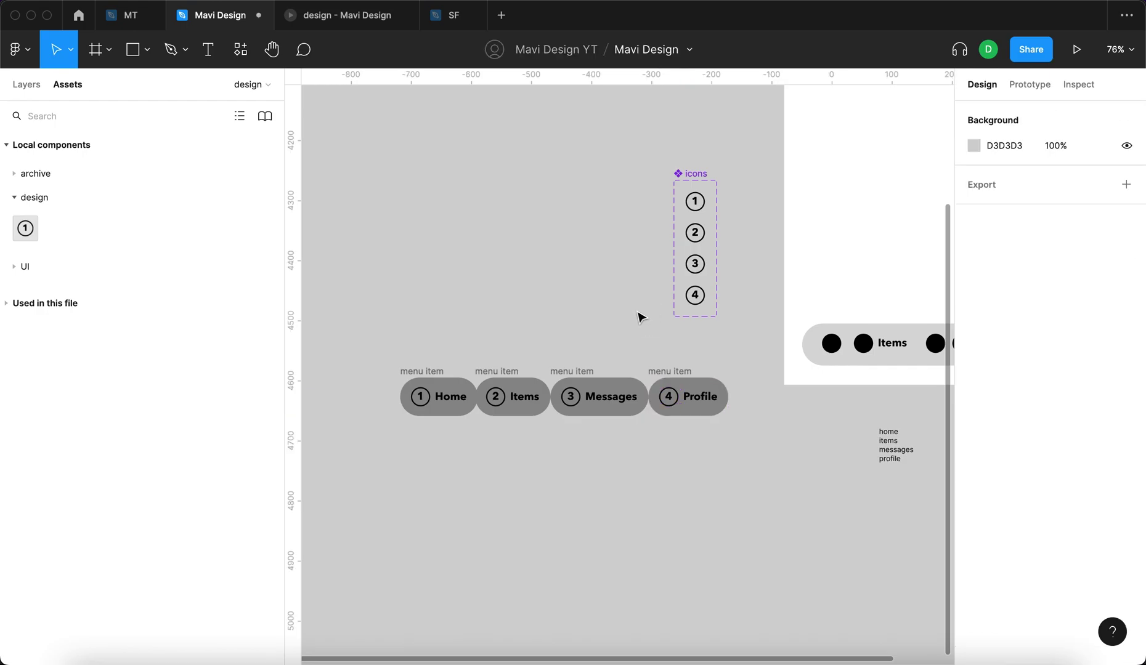
- Compare the profile variant in the icons set with the variant options of the icon in the Profile menu item
{"action": "left_click", "coordinate": [694, 294]}
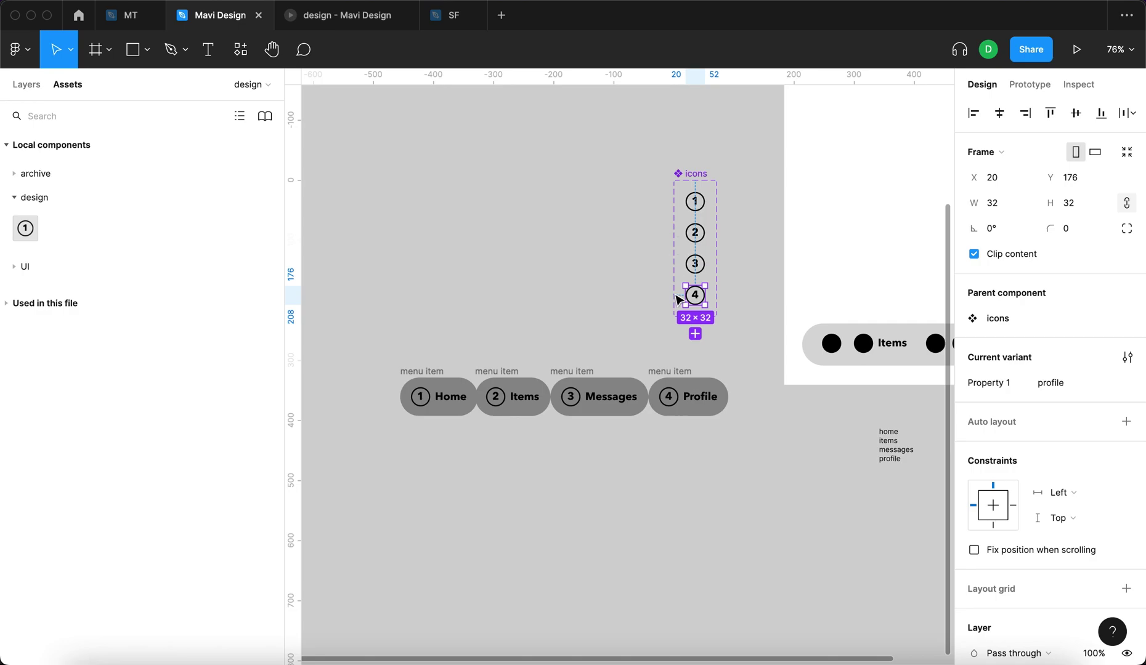
{"action": "left_click", "coordinate": [673, 438]}
{"action": "left_click", "coordinate": [669, 396]}
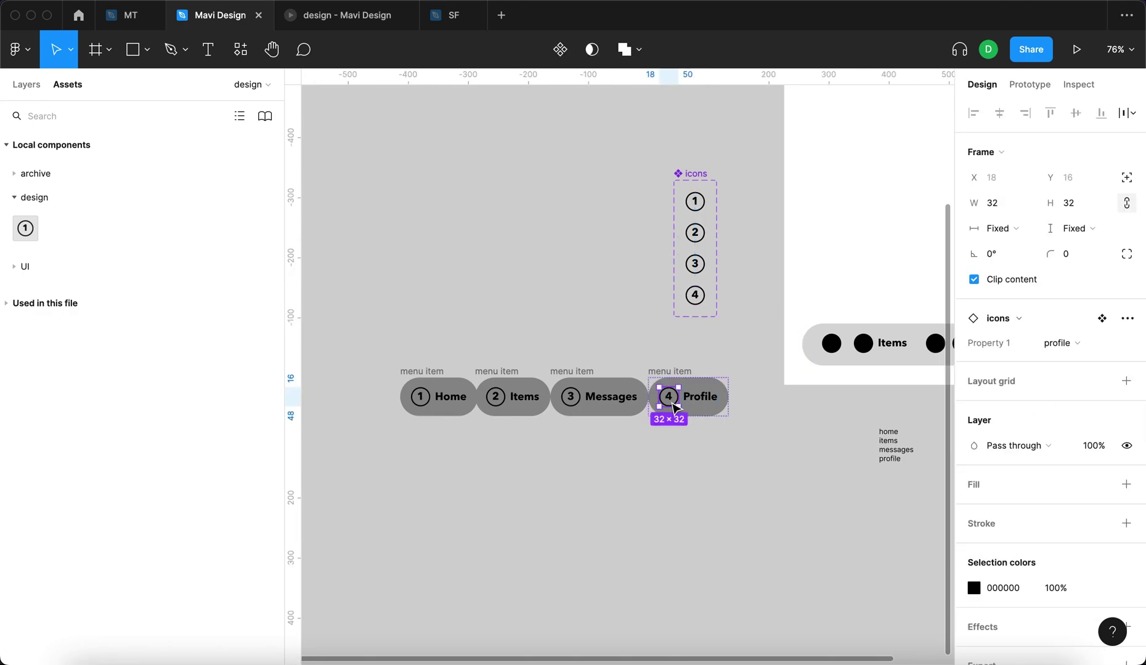
{"action": "left_click", "coordinate": [1068, 344]}
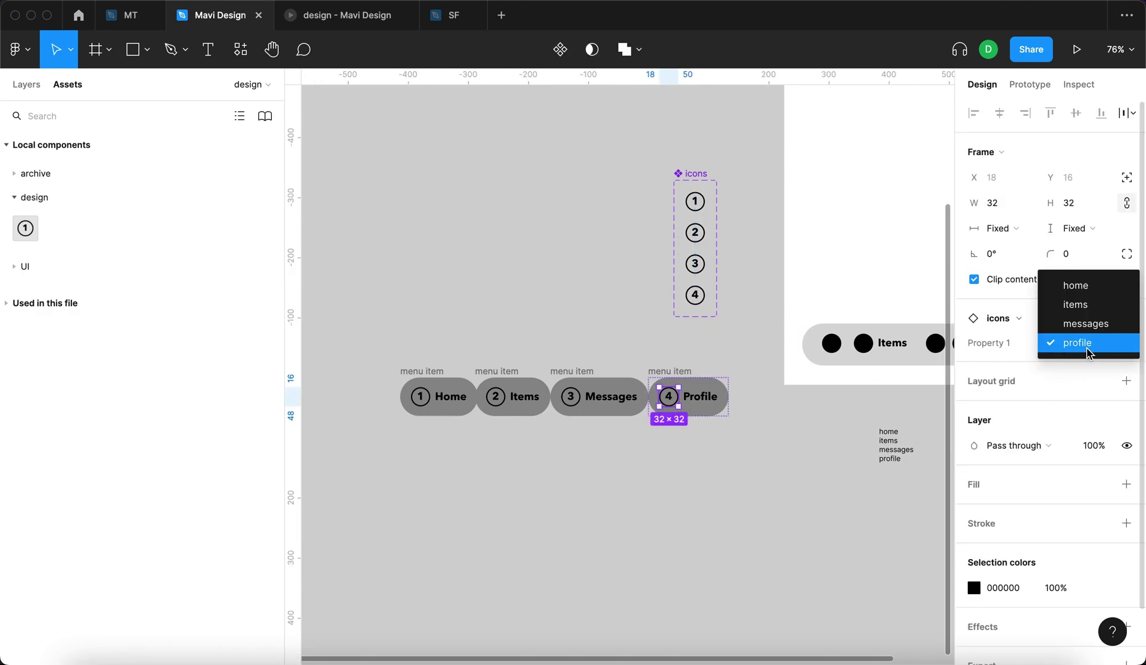
{"action": "left_click", "coordinate": [832, 490]}
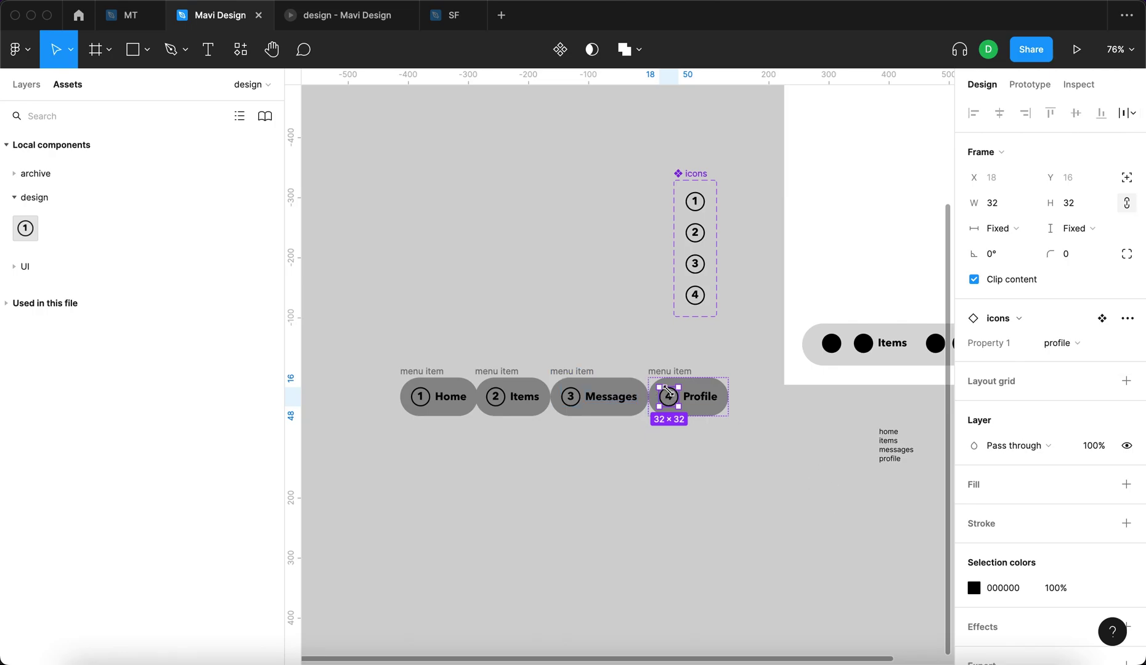
{"action": "left_click", "coordinate": [733, 481]}
{"action": "left_click", "coordinate": [670, 398]}
{"action": "left_click", "coordinate": [762, 497]}
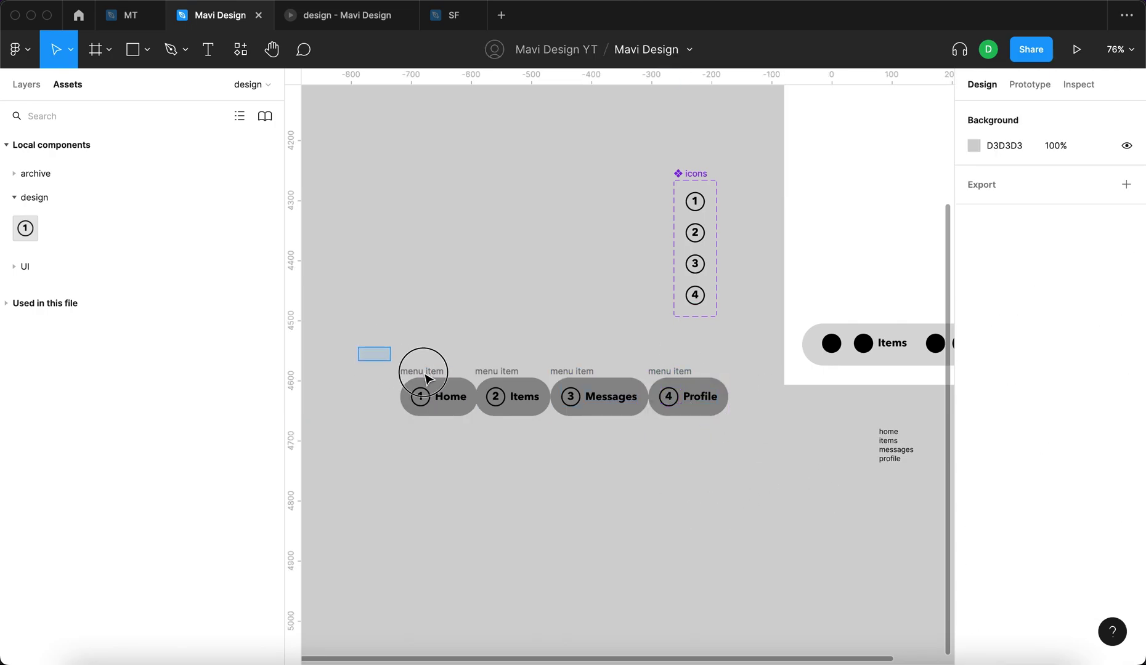
- Wrap the four menu items in one horizontal auto layout frame and rename it as menu
{"action": "left_click_drag", "start_coordinate": [428, 378], "coordinate": [751, 470]}
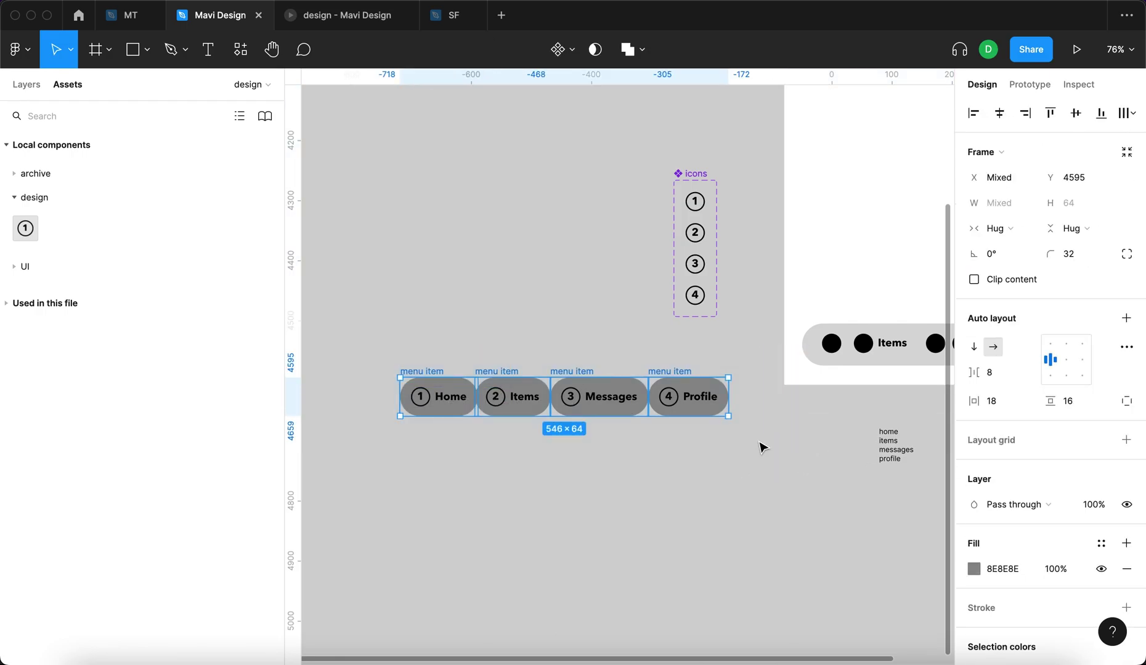
{"action": "key", "text": "shift+a"}
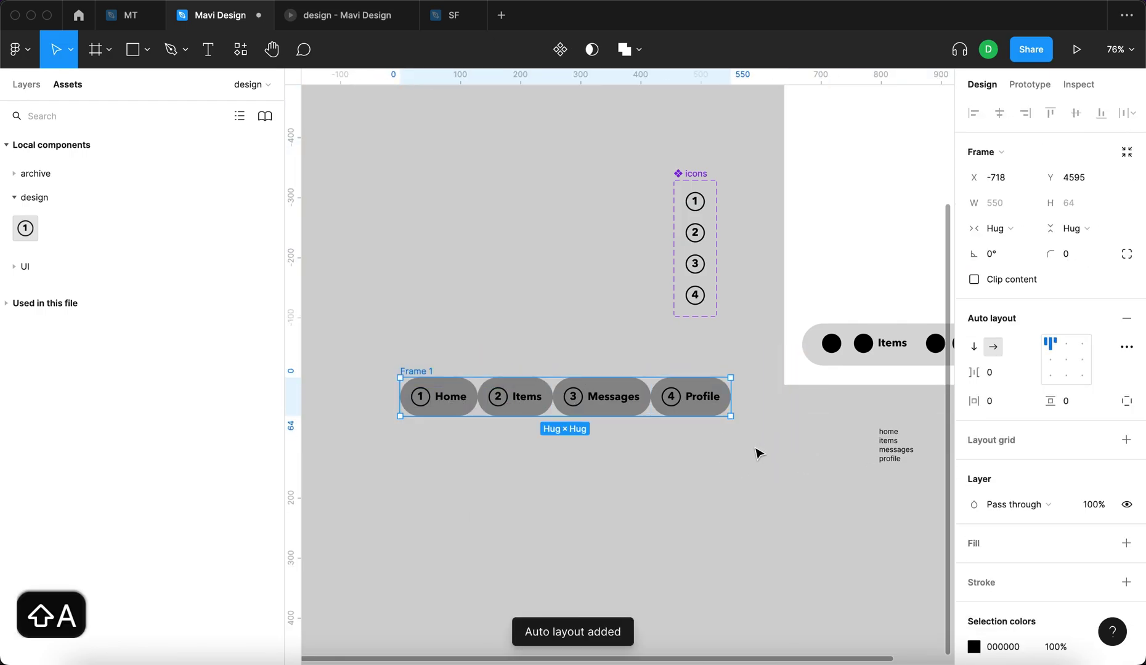
{"action": "double_click", "coordinate": [414, 368]}
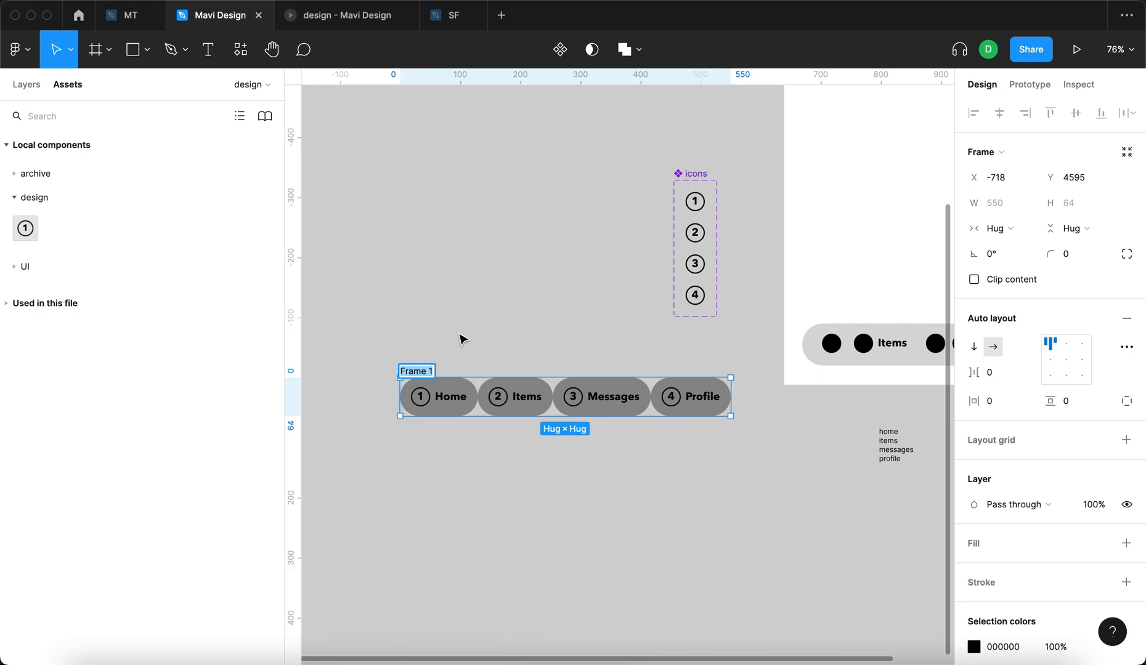
{"action": "scroll", "coordinate": [448, 335], "scroll_direction": "up", "scroll_amount": 2, "text": "ctrl"}
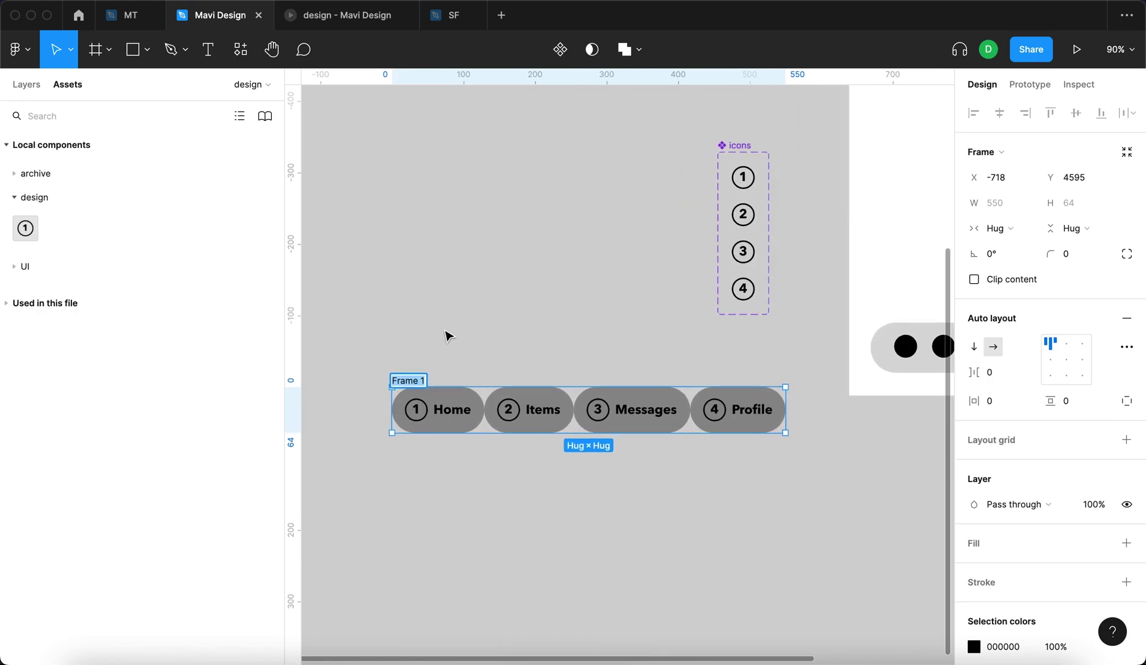
{"action": "type", "text": "menu"}
{"action": "key", "text": "Return"}
{"action": "left_click", "coordinate": [434, 290]}
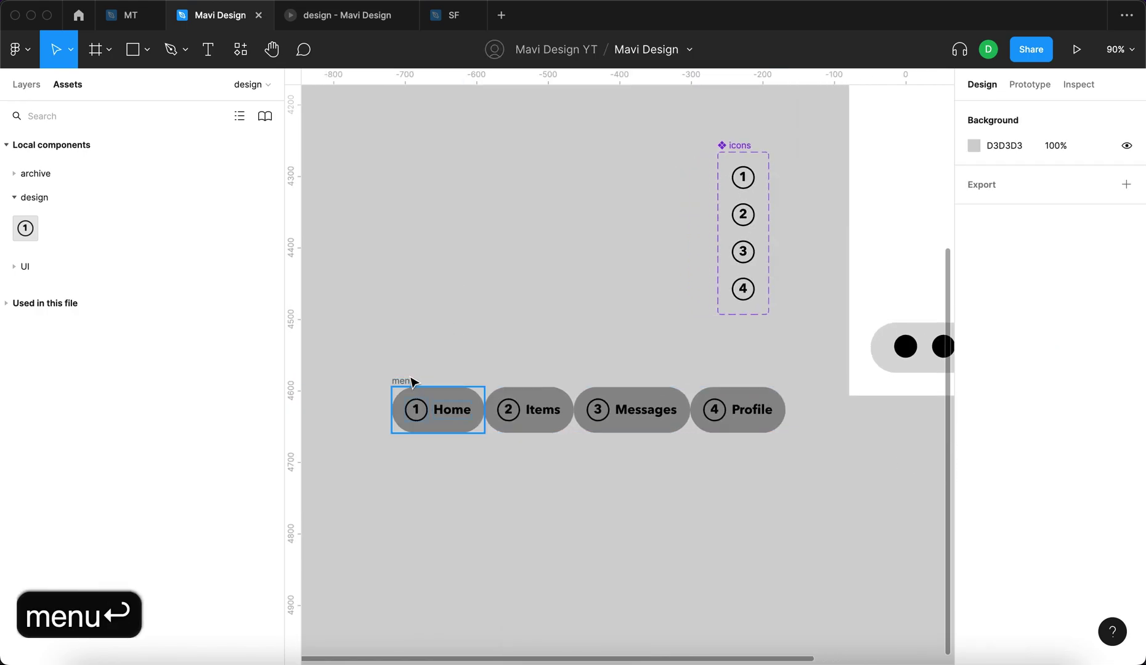
- Move the menu frame slightly up and to the left on the canvas, to about X -741, Y 4557
{"action": "left_click_drag", "start_coordinate": [406, 380], "coordinate": [387, 354]}
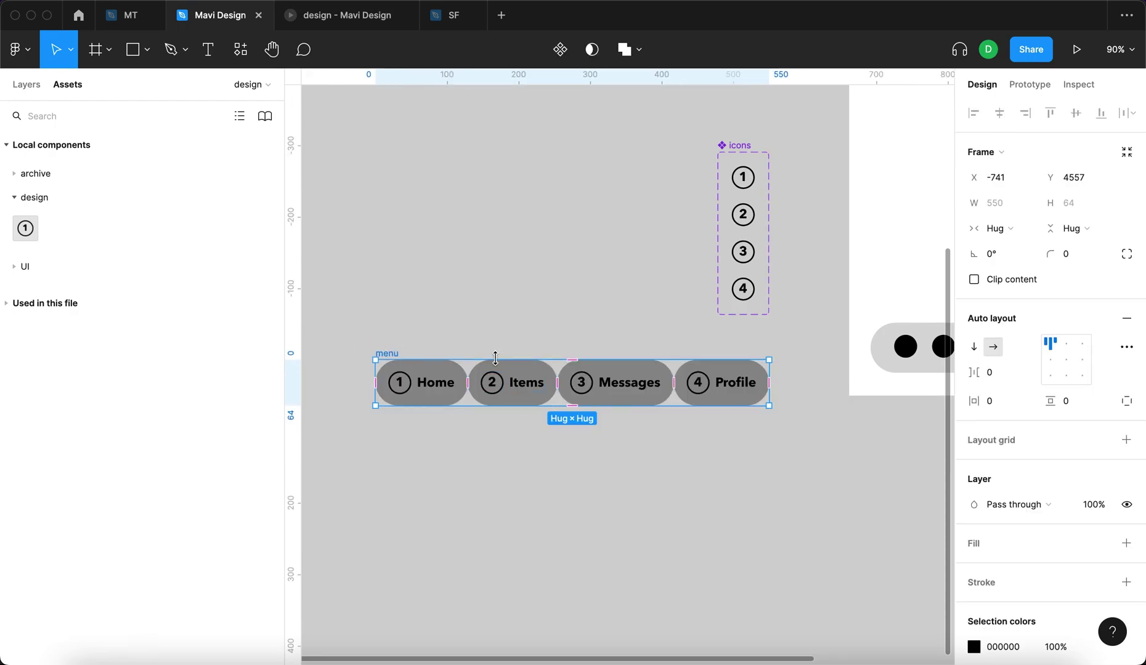
{"action": "scroll", "coordinate": [496, 358], "scroll_direction": "up", "scroll_amount": 2, "text": "ctrl"}
{"action": "scroll", "coordinate": [495, 358], "scroll_direction": "down", "scroll_amount": 3, "text": "ctrl"}
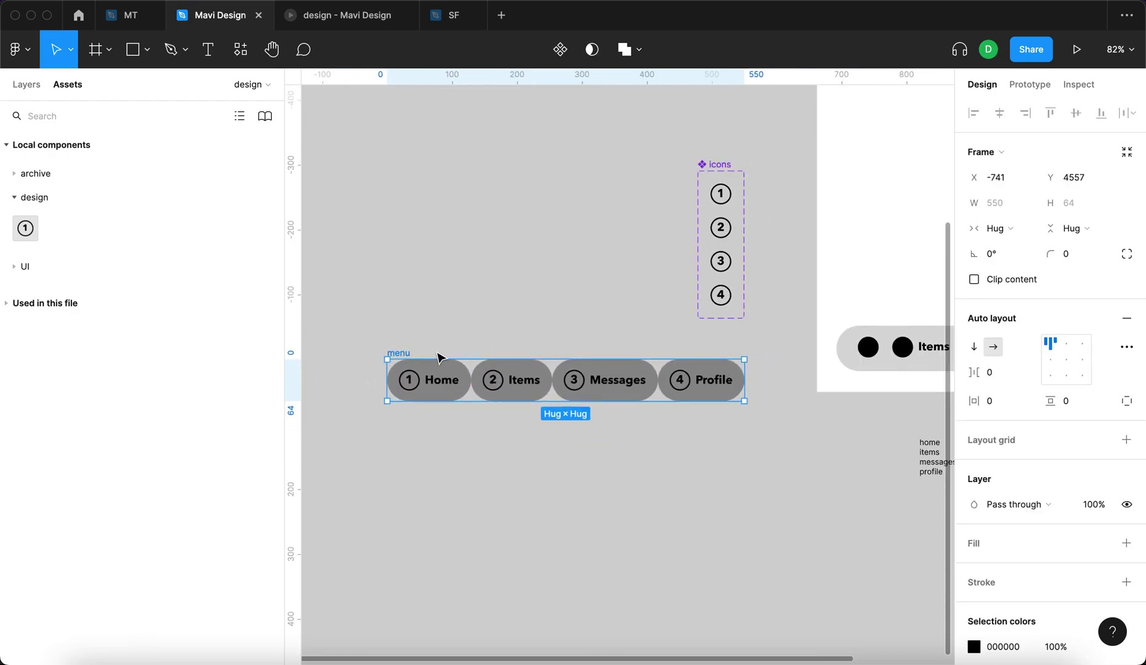
- Set the menu frame's horizontal and vertical padding to 6
{"action": "left_click", "coordinate": [435, 315]}
{"action": "left_click", "coordinate": [398, 353]}
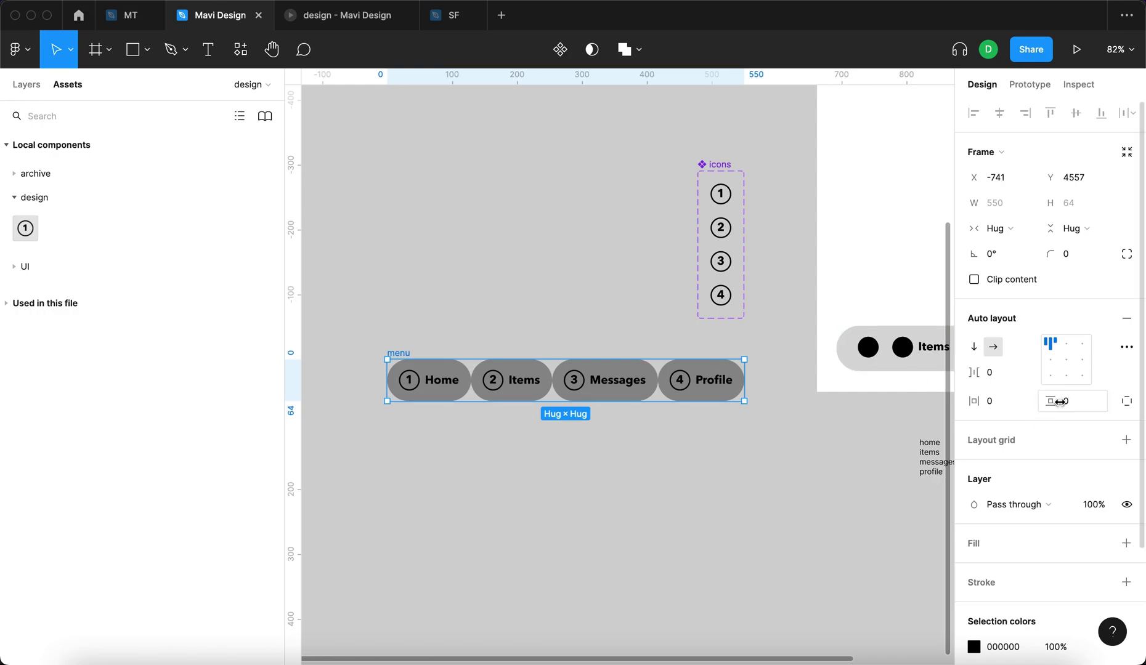
{"action": "key", "text": "shift+Up"}
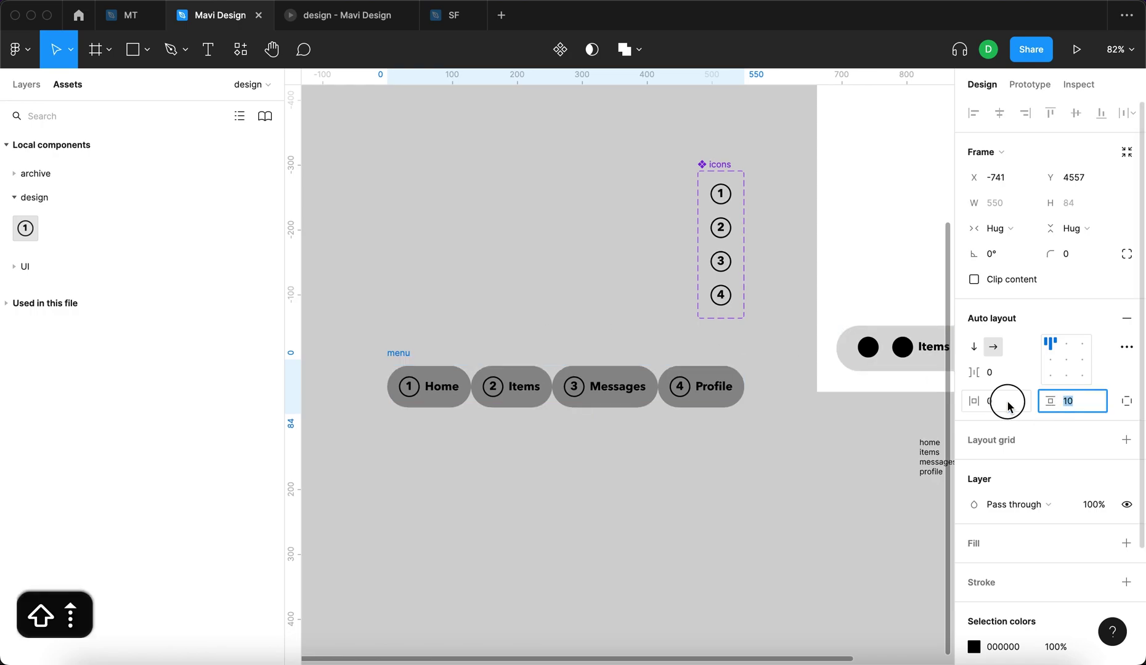
{"action": "left_click", "coordinate": [1008, 406]}
{"action": "key", "text": "shift+Up"}
{"action": "key", "text": "Down"}
{"action": "key", "text": "Down"}
{"action": "key", "text": "Down"}
{"action": "key", "text": "Down"}
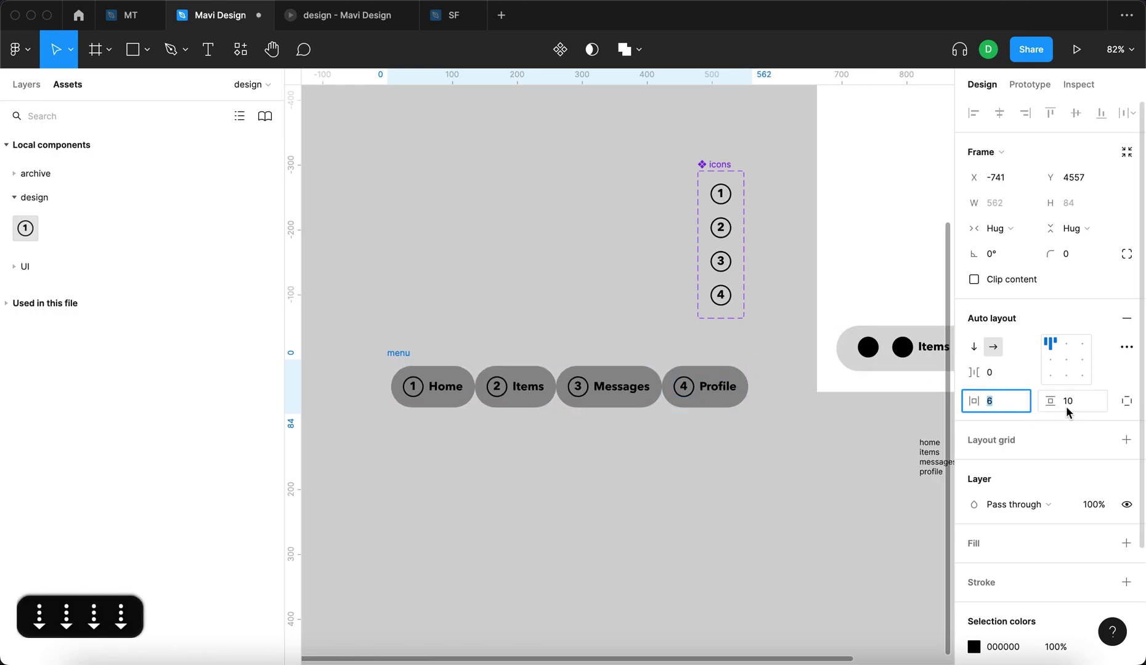
{"action": "key", "text": "Down"}
{"action": "key", "text": "Down"}
{"action": "key", "text": "Down"}
{"action": "key", "text": "Down"}
{"action": "key", "text": "Return"}
{"action": "left_click", "coordinate": [626, 463]}
- Add a fill to the menu frame and make it light grey E3E3E3
{"action": "left_click", "coordinate": [393, 360]}
{"action": "left_click", "coordinate": [1124, 547]}
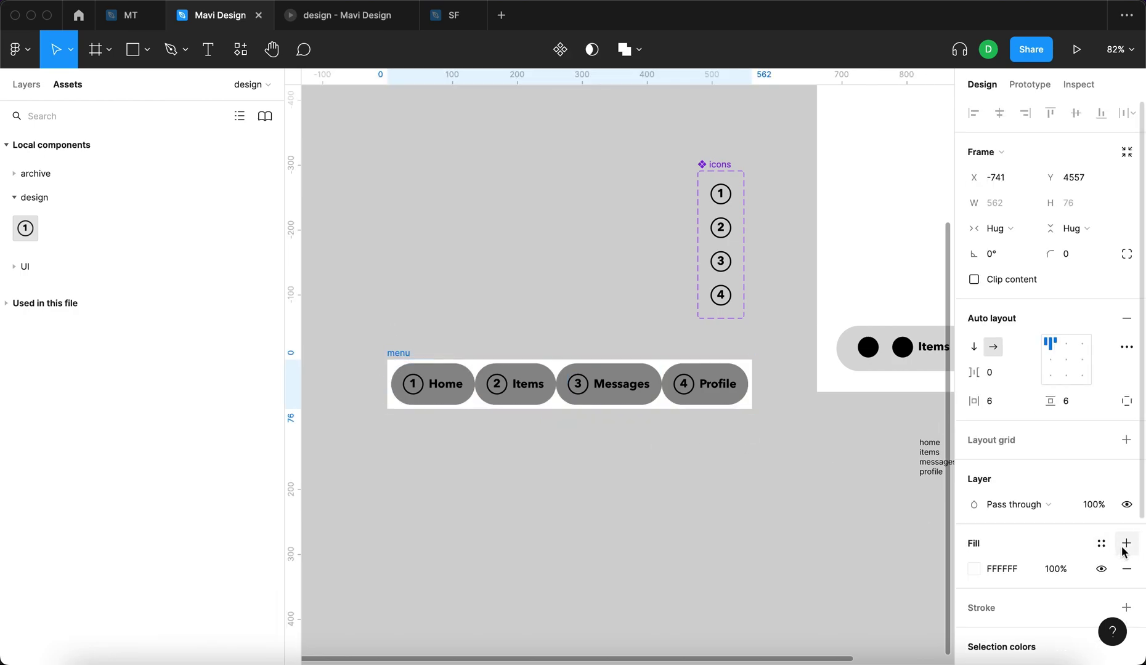
{"action": "left_click", "coordinate": [974, 573]}
{"action": "key", "text": "i"}
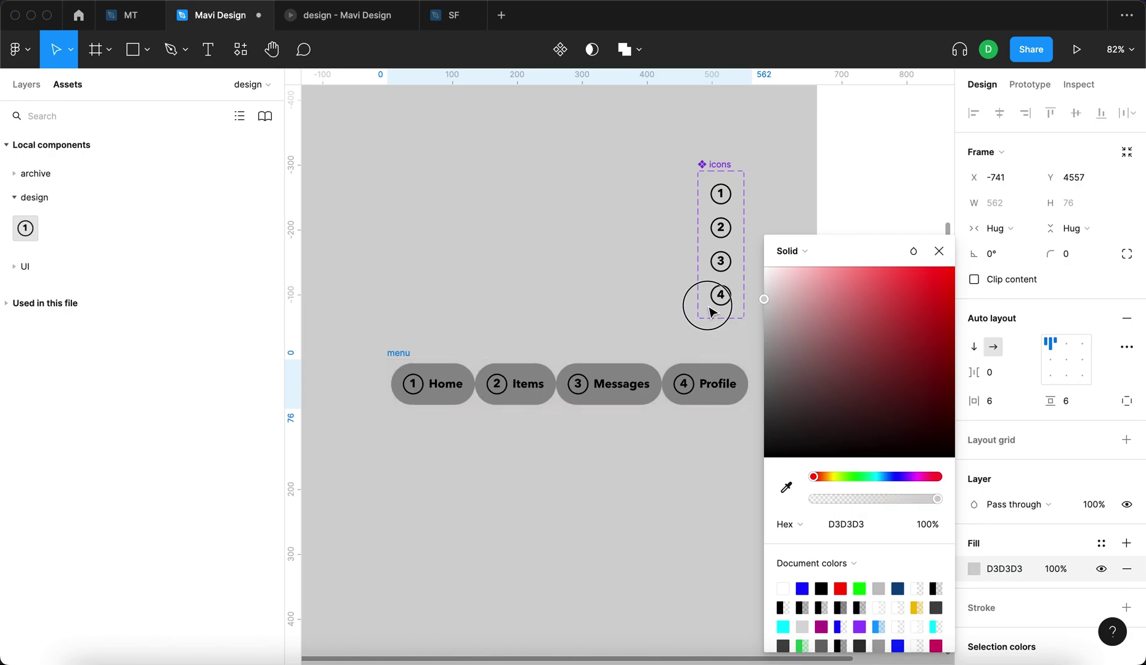
{"action": "left_click", "coordinate": [702, 299]}
{"action": "left_click", "coordinate": [525, 319]}
- Round the menu frame's corners with a radius of 70
{"action": "left_click", "coordinate": [401, 353]}
{"action": "key", "text": "shift+Up"}
{"action": "key", "text": "shift+Up"}
{"action": "key", "text": "shift+Up"}
{"action": "key", "text": "shift+Up"}
{"action": "key", "text": "shift+Up"}
{"action": "key", "text": "shift+Up"}
{"action": "key", "text": "shift+Up"}
{"action": "key", "text": "Return"}
{"action": "left_click", "coordinate": [513, 255]}
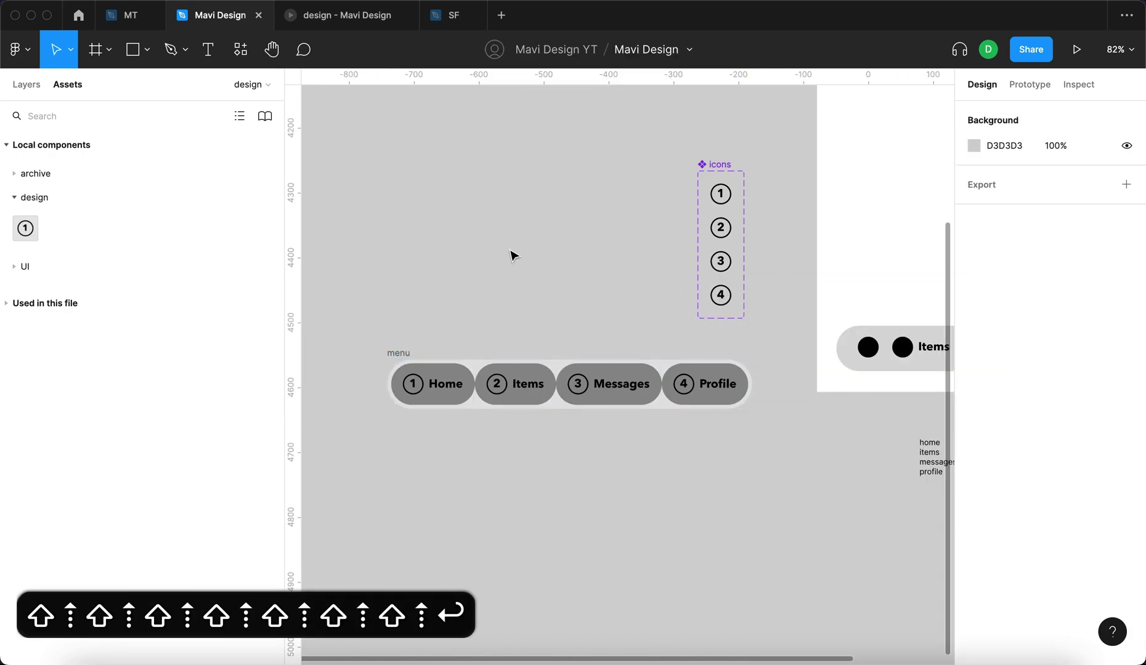
- Fill the Home menu item with yellow and the Items menu item with blue 6490D3
{"action": "scroll", "coordinate": [554, 291], "scroll_direction": "down", "scroll_amount": 3}
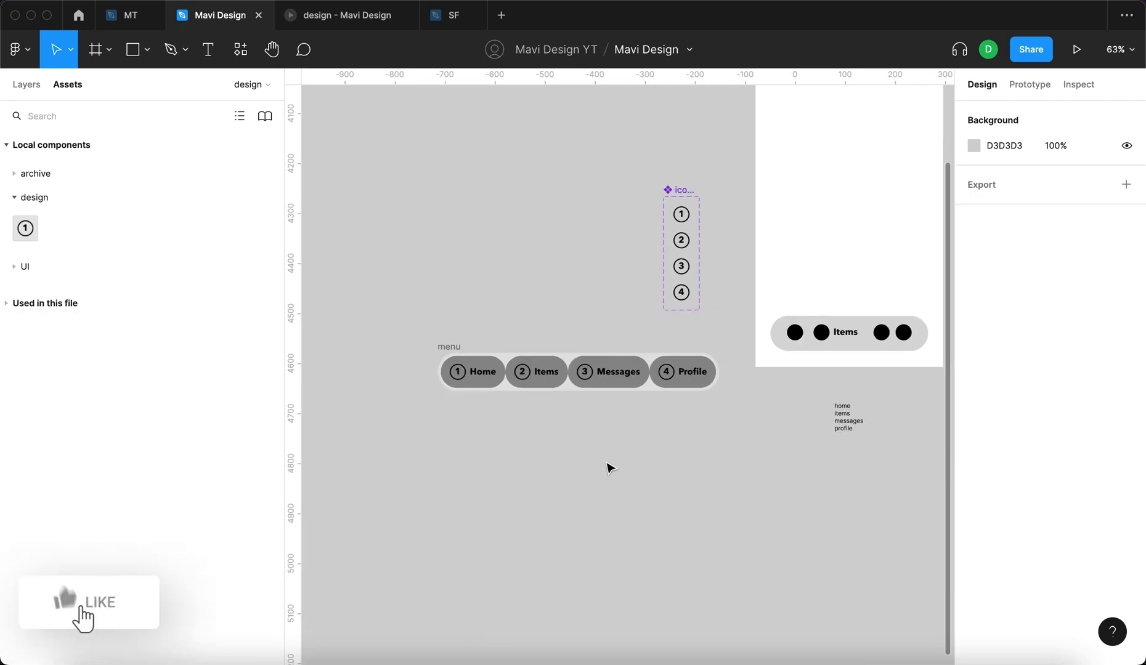
{"action": "left_click", "coordinate": [481, 372]}
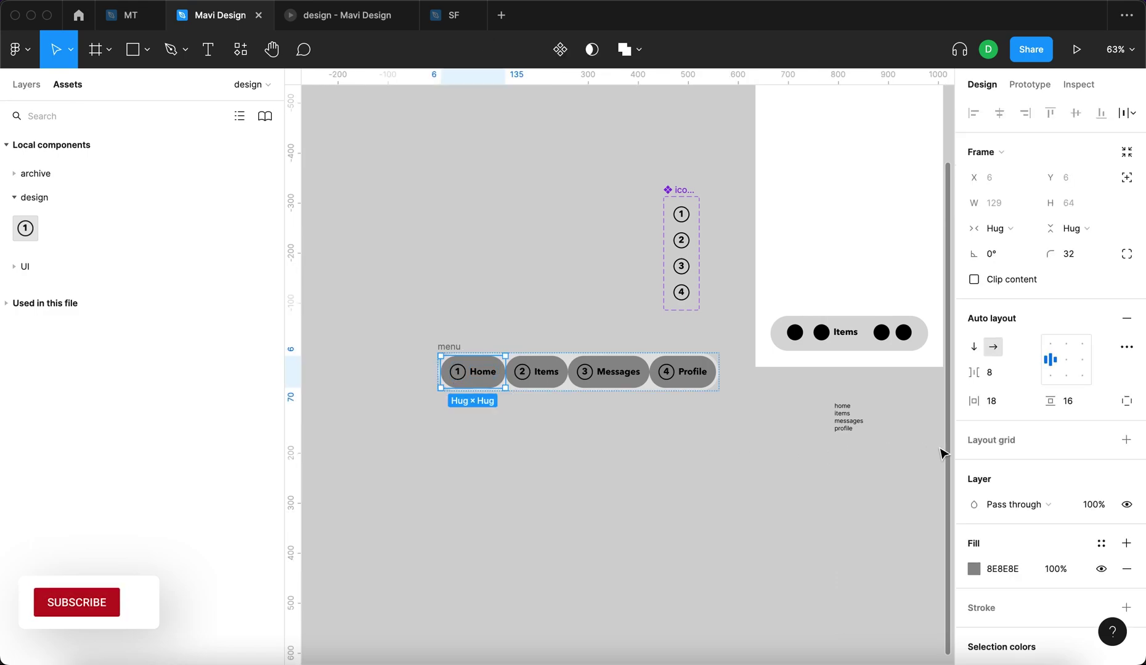
{"action": "left_click", "coordinate": [973, 540]}
{"action": "left_click", "coordinate": [833, 478]}
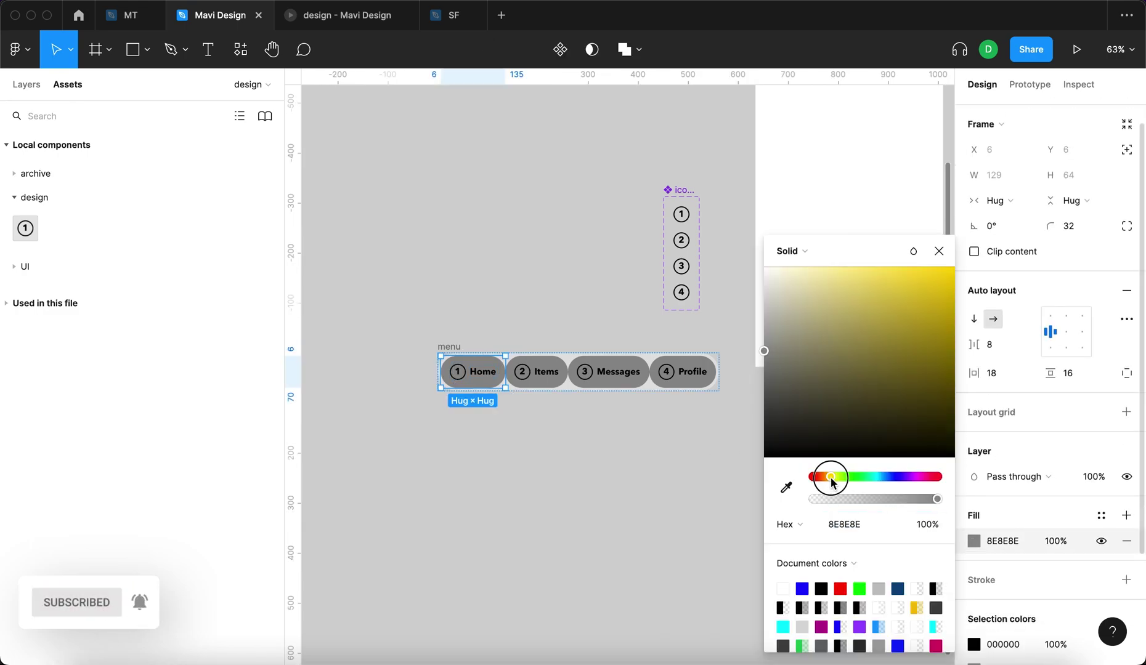
{"action": "left_click", "coordinate": [827, 478]}
{"action": "left_click_drag", "start_coordinate": [827, 478], "coordinate": [888, 477]}
{"action": "left_click", "coordinate": [542, 372]}
{"action": "left_click", "coordinate": [973, 541]}
{"action": "left_click", "coordinate": [934, 334]}
{"action": "left_click_drag", "start_coordinate": [934, 334], "coordinate": [918, 307]}
- Fill the Messages menu item with magenta and the Profile menu item with green 0AA307
{"action": "left_click", "coordinate": [608, 371]}
{"action": "left_click", "coordinate": [973, 540]}
{"action": "left_click_drag", "start_coordinate": [869, 476], "coordinate": [929, 481]}
{"action": "left_click", "coordinate": [918, 301]}
{"action": "left_click", "coordinate": [683, 372]}
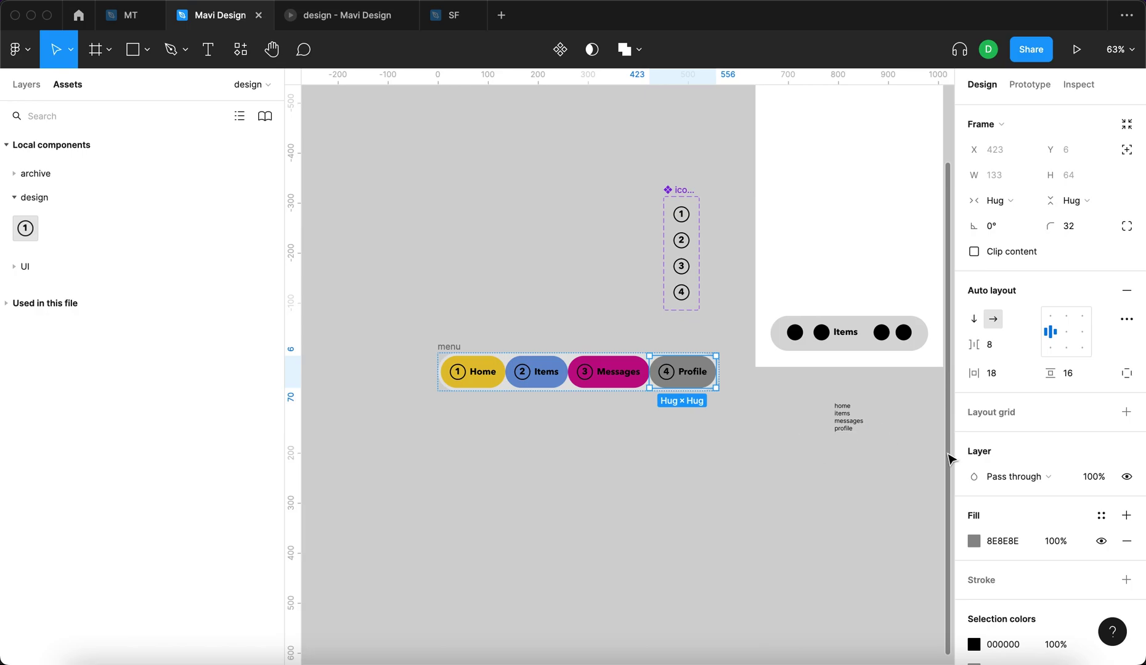
{"action": "left_click", "coordinate": [973, 541]}
{"action": "left_click", "coordinate": [866, 479]}
{"action": "left_click_drag", "start_coordinate": [866, 482], "coordinate": [855, 478]}
{"action": "left_click", "coordinate": [947, 338]}
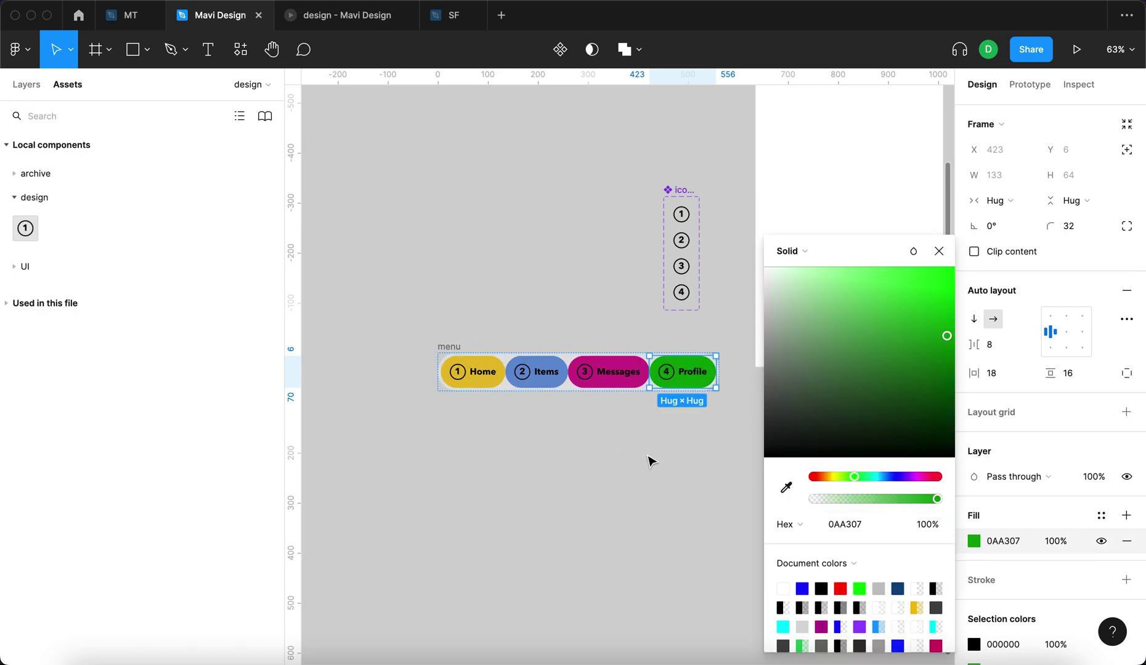
{"action": "left_click", "coordinate": [701, 442]}
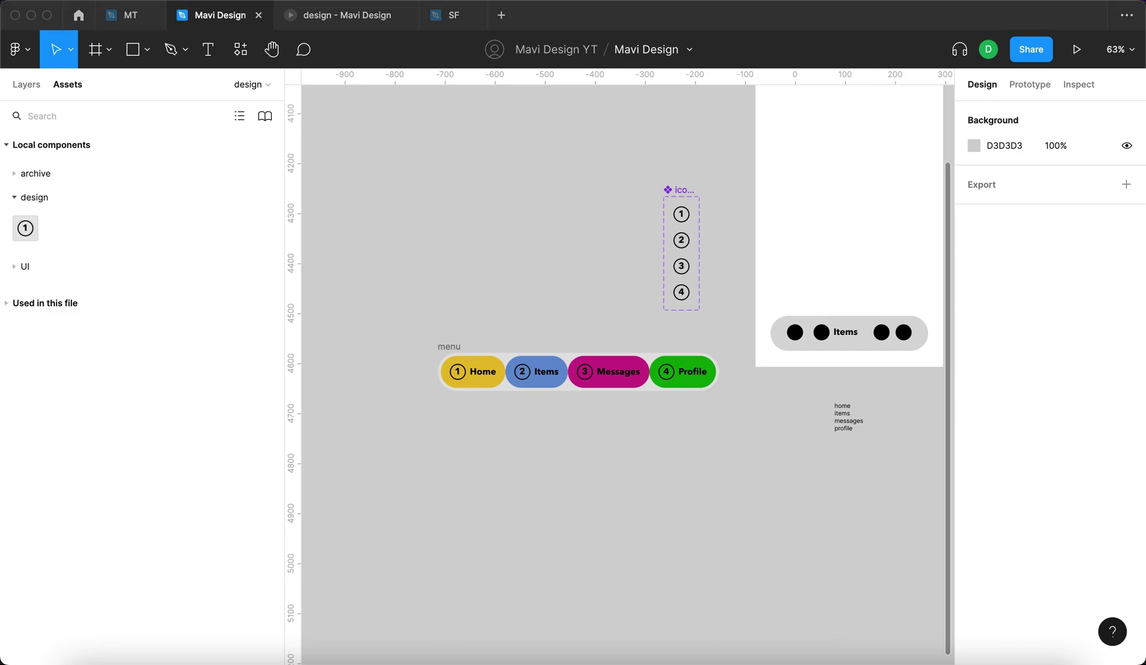
- Examine the colour palette image above the menu, including its swatches, hex codes and source credit
{"action": "scroll", "coordinate": [670, 482], "scroll_direction": "down", "scroll_amount": 3}
{"action": "scroll", "coordinate": [540, 361], "scroll_direction": "up", "scroll_amount": 2}
{"action": "scroll", "coordinate": [529, 343], "scroll_direction": "up", "scroll_amount": 5}
{"action": "scroll", "coordinate": [533, 349], "scroll_direction": "up", "scroll_amount": 2}
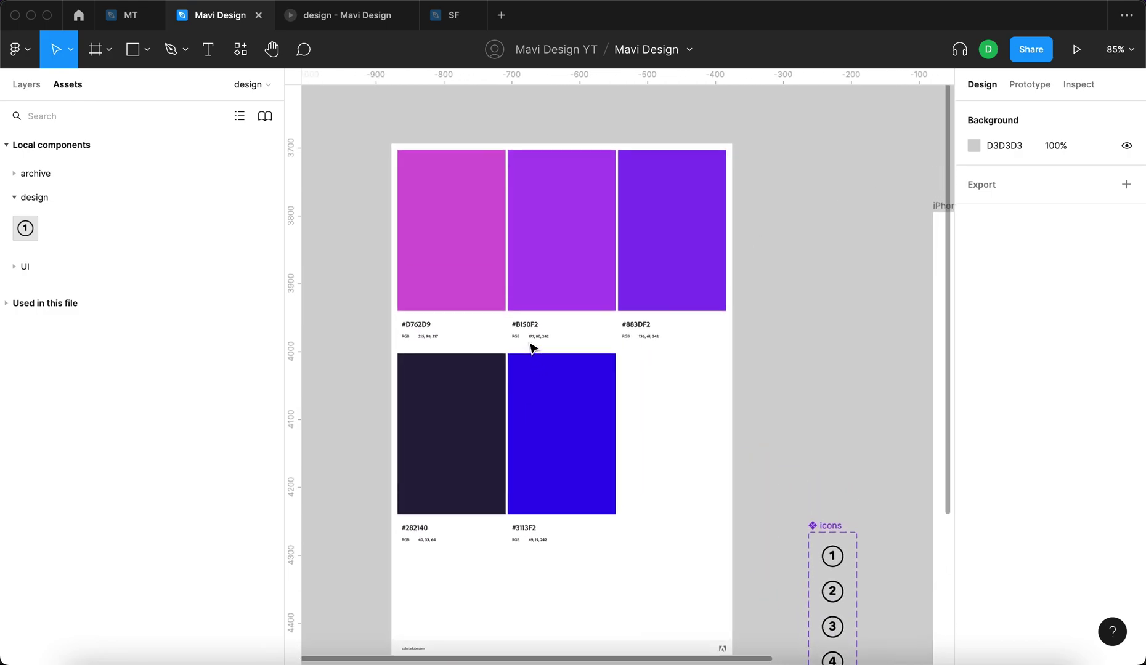
{"action": "scroll", "coordinate": [401, 552], "scroll_direction": "down", "scroll_amount": 5}
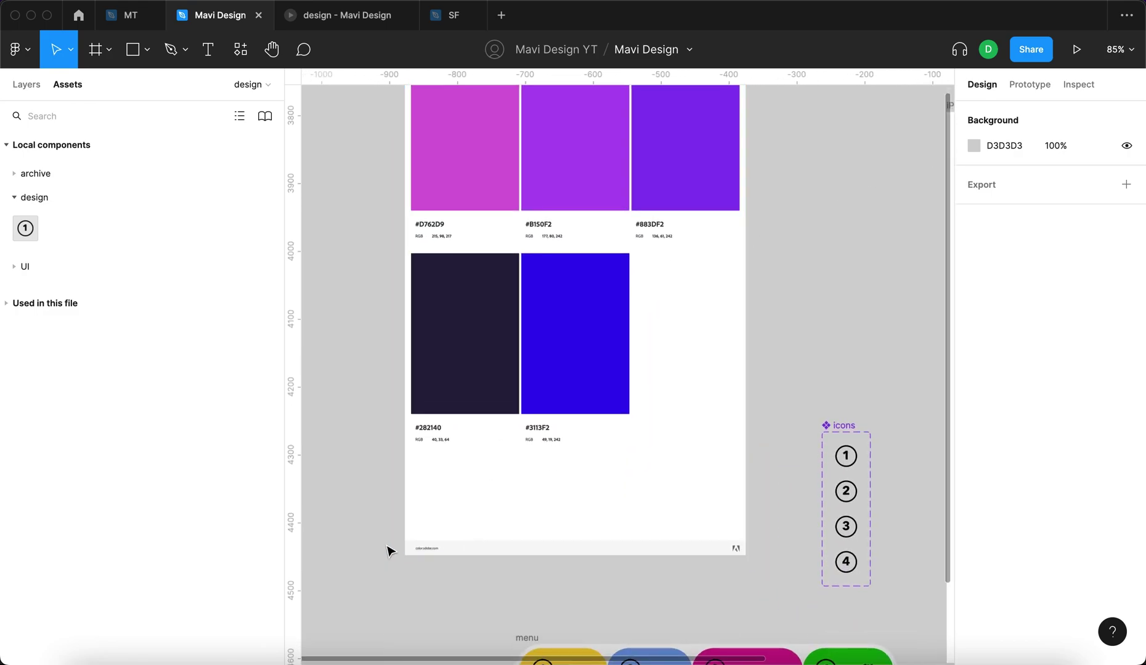
{"action": "scroll", "coordinate": [445, 557], "scroll_direction": "up", "scroll_amount": 10}
{"action": "scroll", "coordinate": [447, 554], "scroll_direction": "down", "scroll_amount": 8}
{"action": "scroll", "coordinate": [778, 320], "scroll_direction": "up", "scroll_amount": 3}
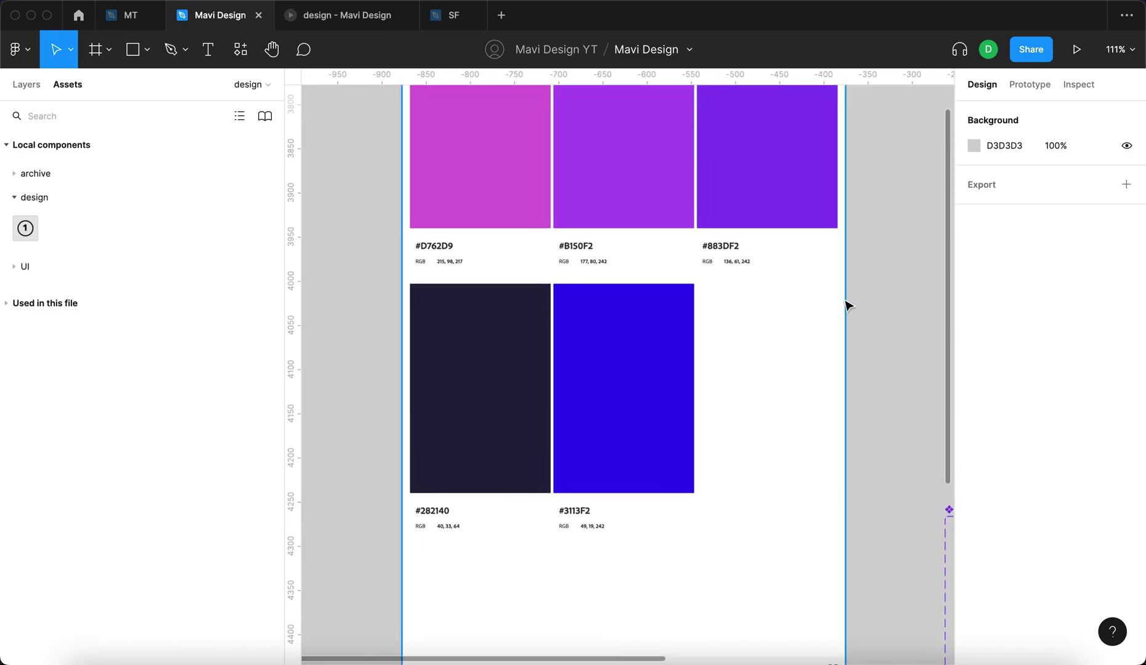
{"action": "scroll", "coordinate": [850, 372], "scroll_direction": "down", "scroll_amount": 5}
{"action": "scroll", "coordinate": [442, 499], "scroll_direction": "up", "scroll_amount": 10}
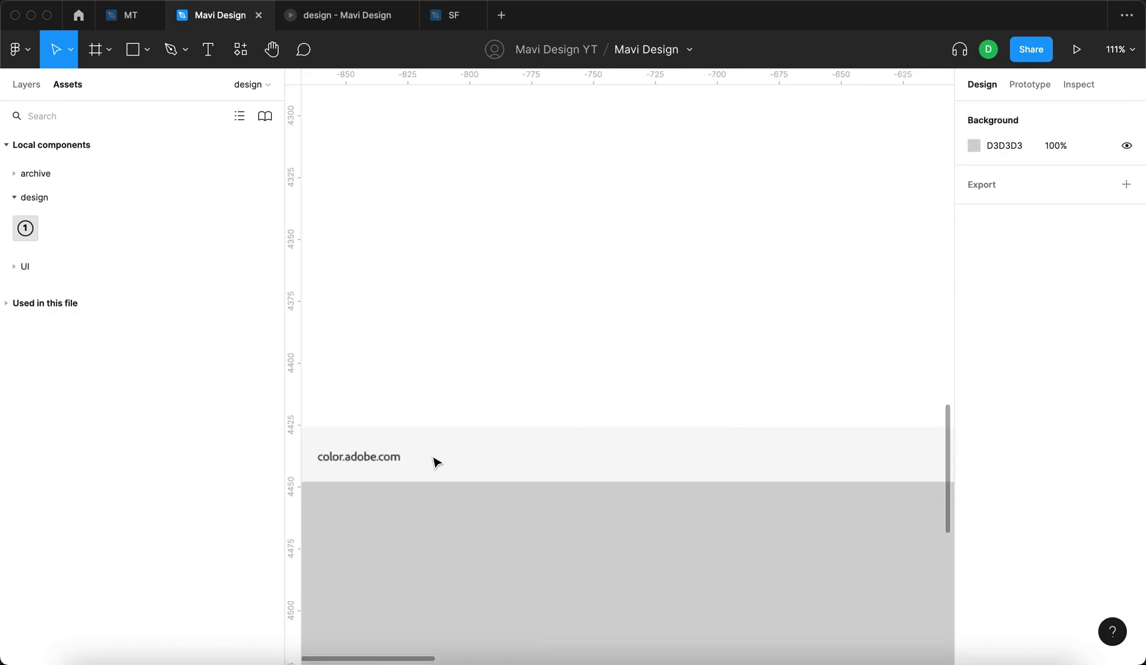
{"action": "scroll", "coordinate": [426, 483], "scroll_direction": "down", "scroll_amount": 3}
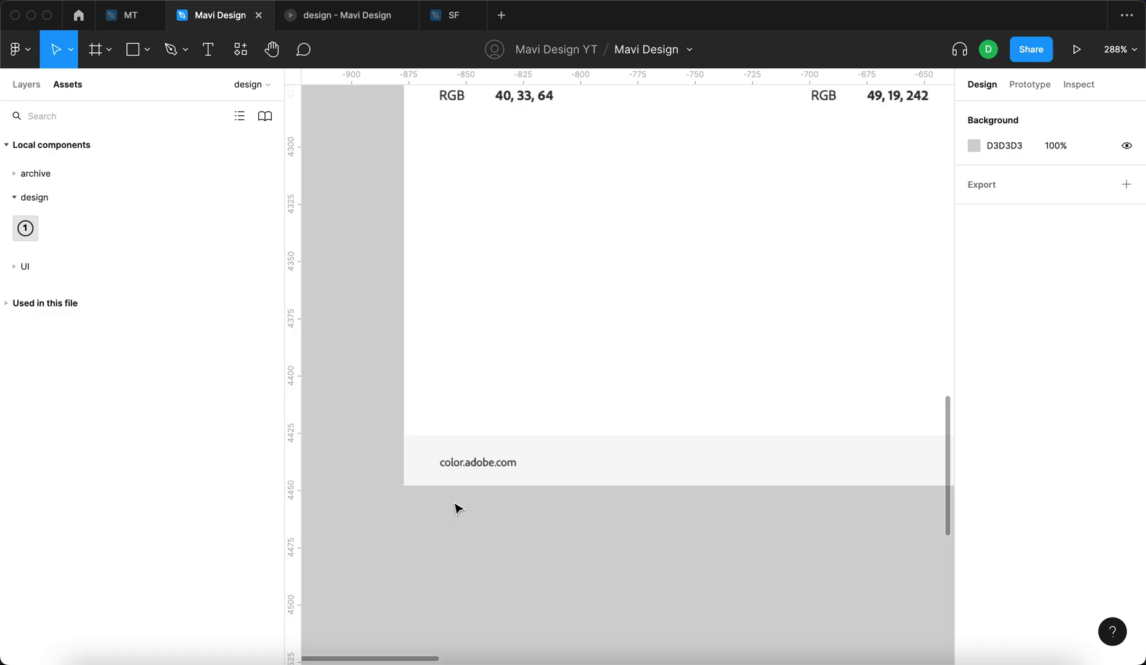
{"action": "scroll", "coordinate": [457, 508], "scroll_direction": "down", "scroll_amount": 4}
{"action": "scroll", "coordinate": [463, 504], "scroll_direction": "down", "scroll_amount": 2}
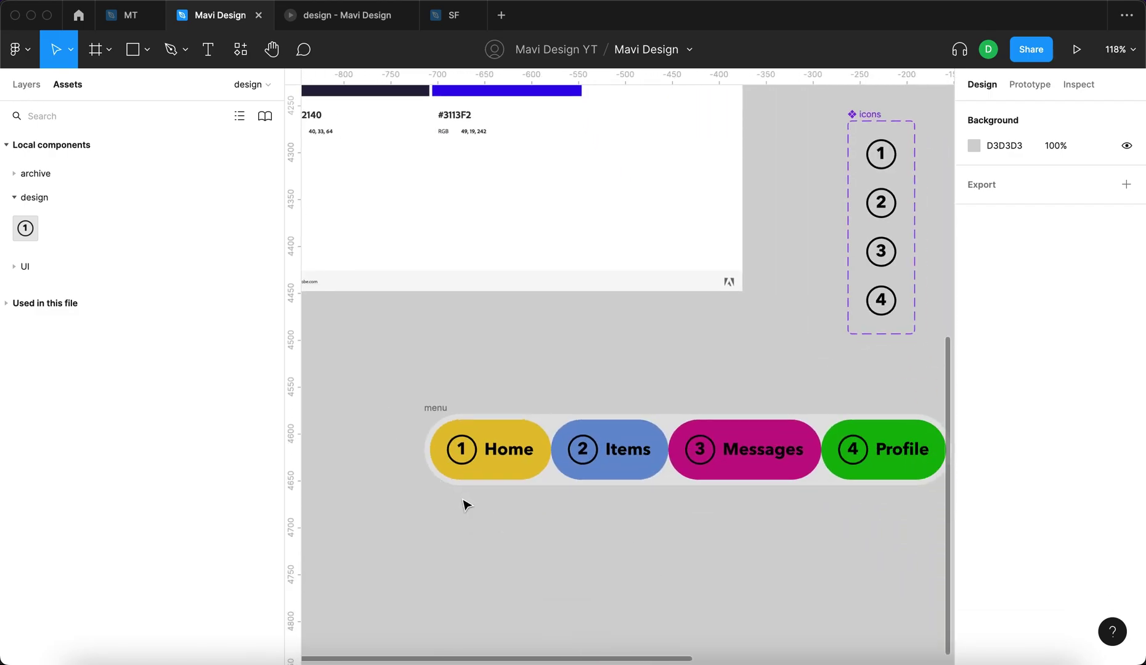
{"action": "scroll", "coordinate": [525, 499], "scroll_direction": "up", "scroll_amount": 2}
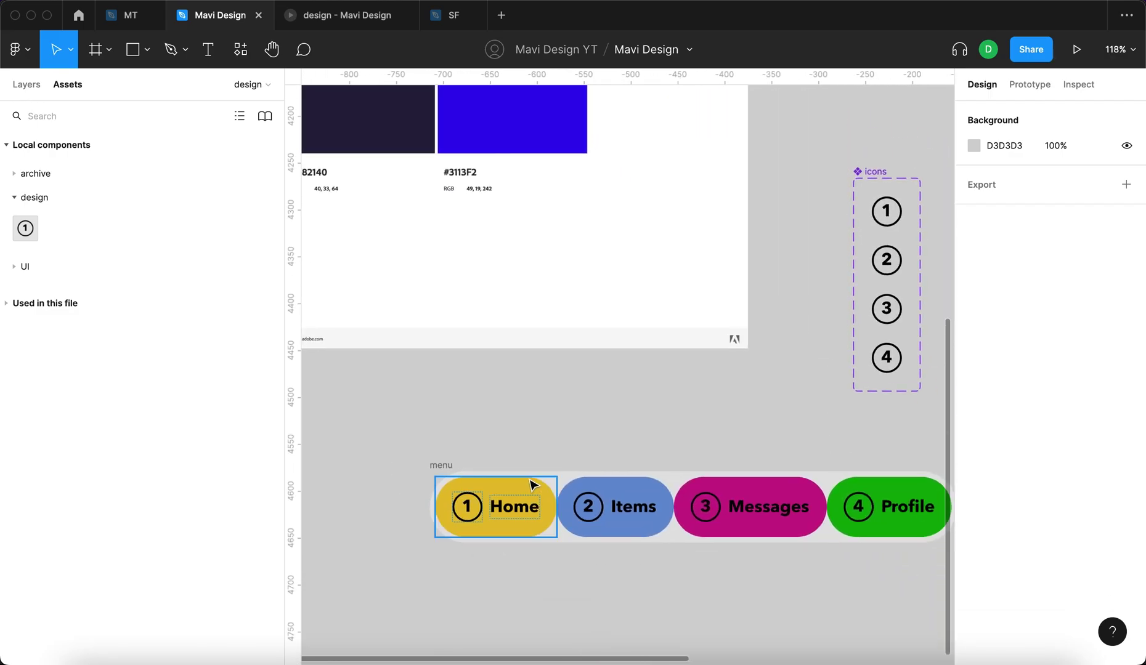
- Move the colour palette image down and to the left so it sits beside the menu frame
{"action": "scroll", "coordinate": [529, 480], "scroll_direction": "down", "scroll_amount": 5}
{"action": "left_click", "coordinate": [532, 384]}
{"action": "scroll", "coordinate": [493, 384], "scroll_direction": "down", "scroll_amount": 3}
{"action": "left_click_drag", "start_coordinate": [451, 382], "coordinate": [277, 594]}
{"action": "scroll", "coordinate": [424, 530], "scroll_direction": "left", "scroll_amount": 3}
{"action": "left_click", "coordinate": [781, 432]}
- Fill the Home menu item with the pink D762D9 swatch sampled from the palette image
{"action": "left_click", "coordinate": [766, 408]}
{"action": "scroll", "coordinate": [1010, 524], "scroll_direction": "down", "scroll_amount": 1}
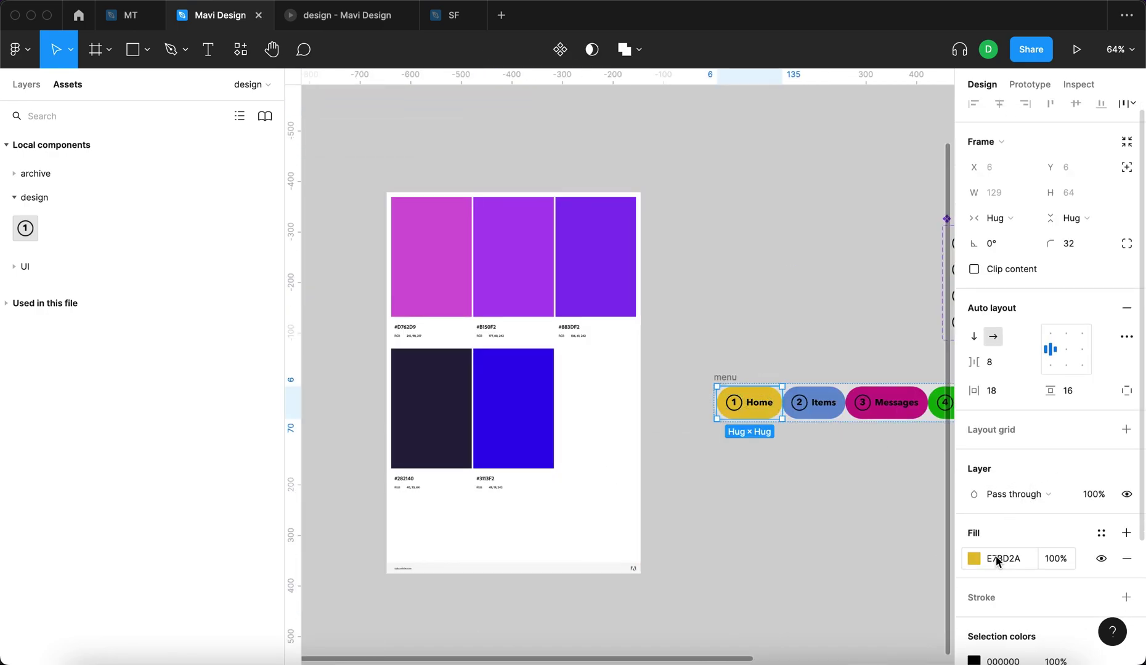
{"action": "left_click", "coordinate": [974, 559]}
{"action": "left_click", "coordinate": [785, 487]}
{"action": "left_click", "coordinate": [431, 260]}
- Fill the Items menu item with purple B050F2 sampled from the middle swatch of the palette's upper row
{"action": "scroll", "coordinate": [711, 268], "scroll_direction": "right", "scroll_amount": 3}
{"action": "left_click", "coordinate": [675, 390]}
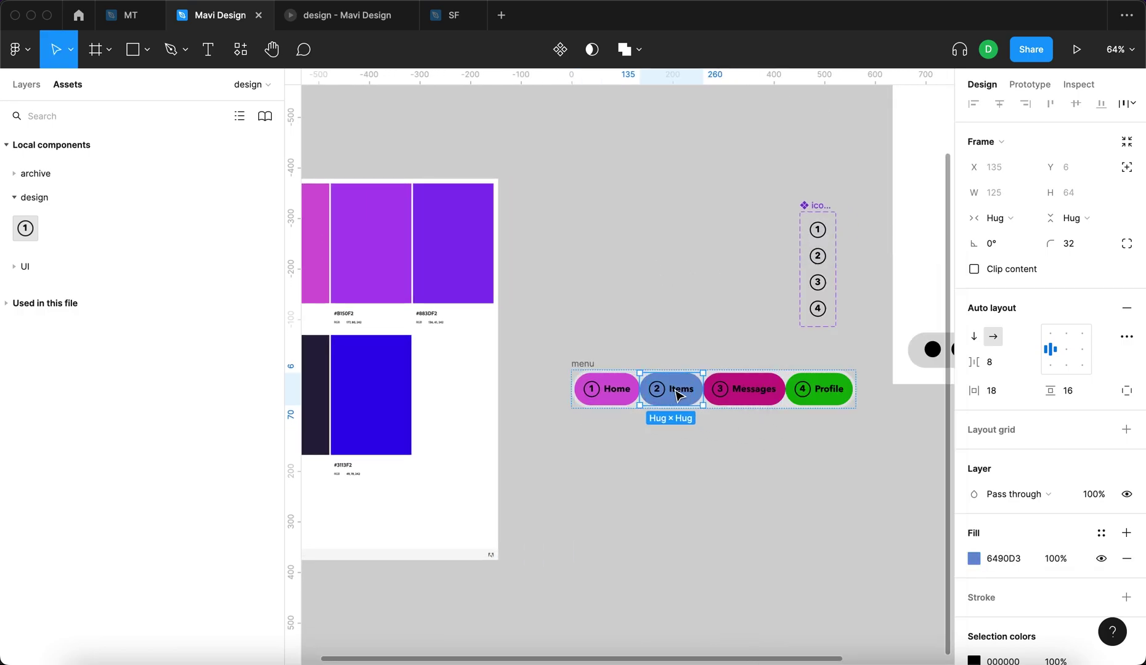
{"action": "left_click", "coordinate": [973, 559]}
{"action": "key", "text": "i"}
{"action": "left_click", "coordinate": [404, 225]}
- Fill the Messages item with violet 883DF2 and the Profile item with blue 3113F1, matching the palette swatches
{"action": "scroll", "coordinate": [813, 230], "scroll_direction": "left", "scroll_amount": 3}
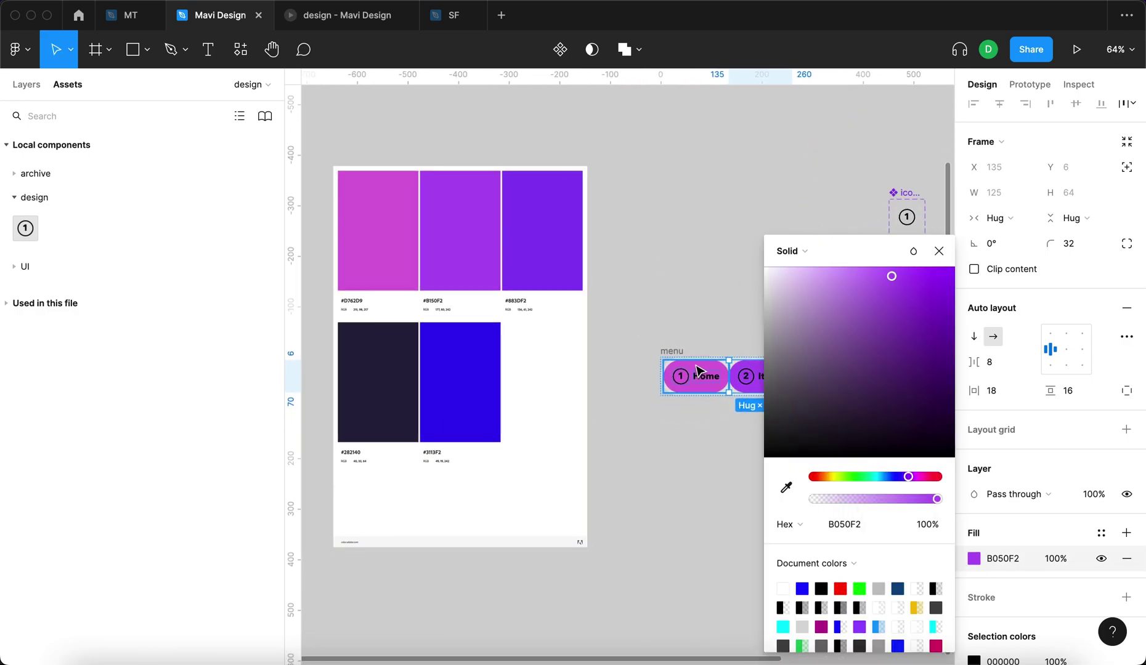
{"action": "scroll", "coordinate": [659, 316], "scroll_direction": "right", "scroll_amount": 3}
{"action": "scroll", "coordinate": [660, 316], "scroll_direction": "down", "scroll_amount": 1}
{"action": "left_click", "coordinate": [736, 346]}
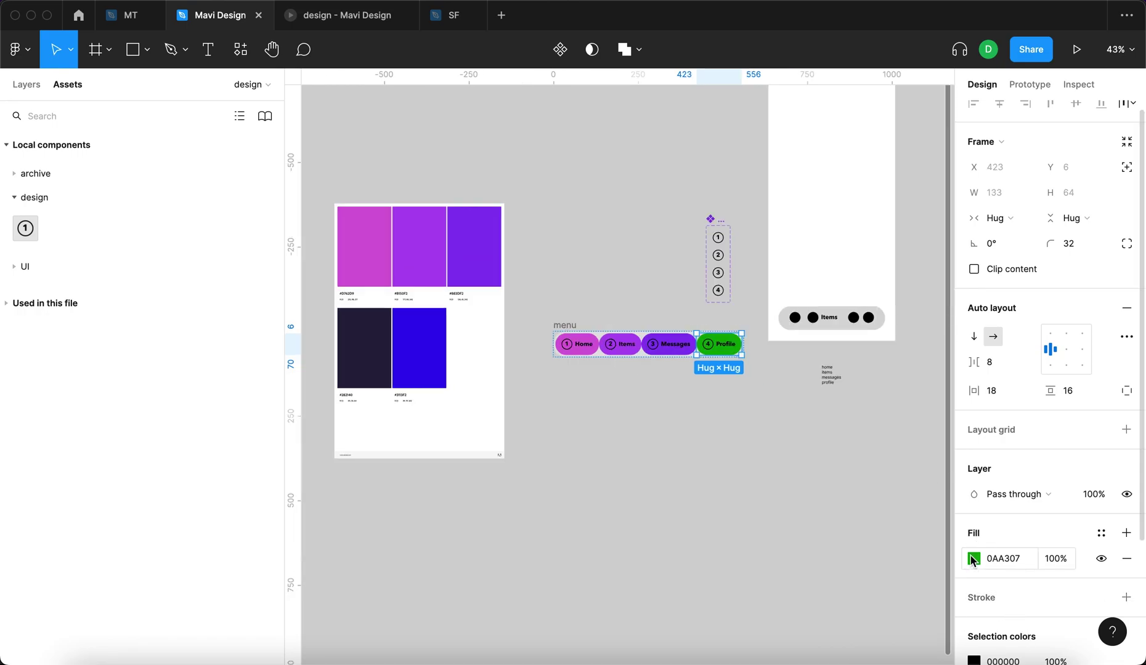
{"action": "left_click", "coordinate": [973, 559]}
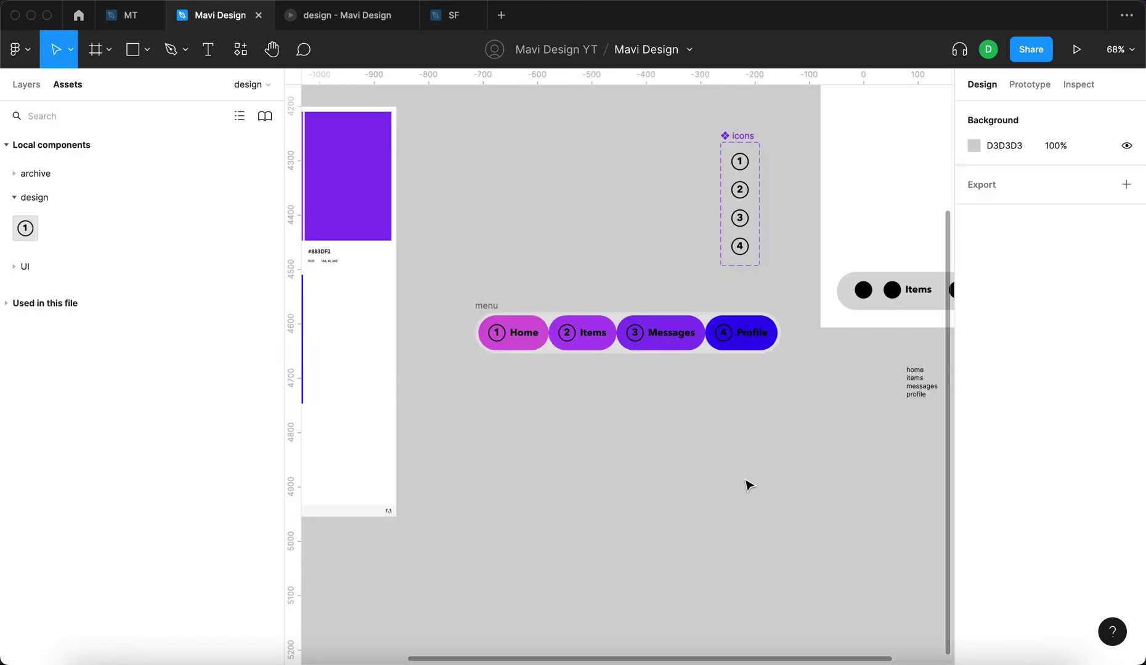
- Fill the iPhone 11 Pro / X - 1 frame with the dark 282140 swatch sampled from the palette image
{"action": "scroll", "coordinate": [747, 483], "scroll_direction": "down", "scroll_amount": 3}
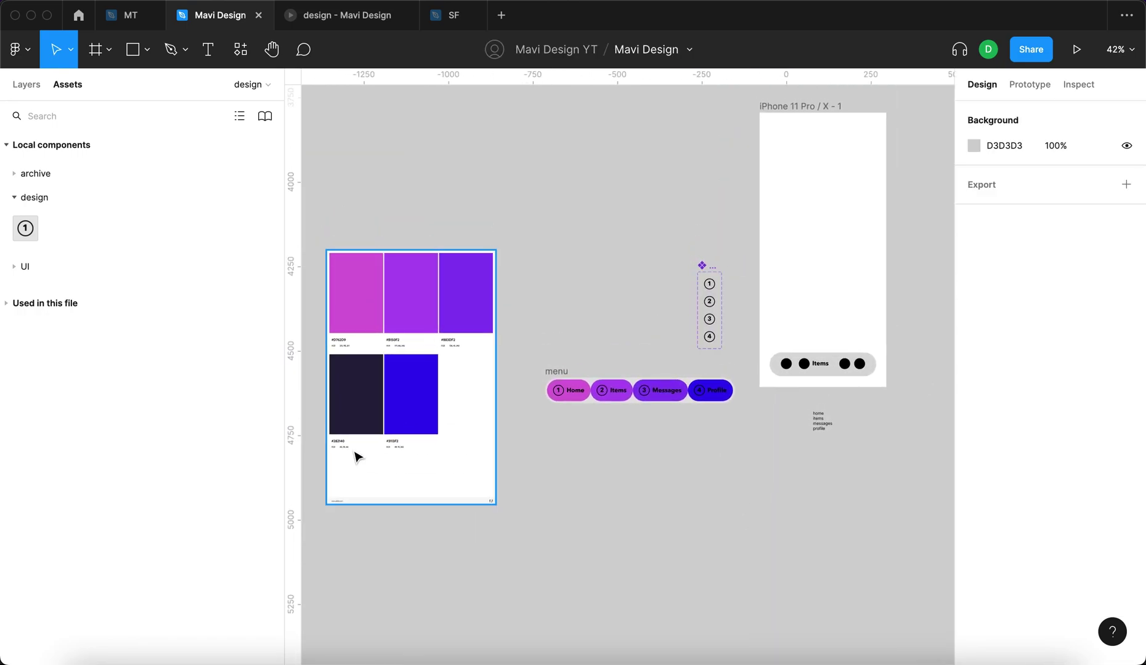
{"action": "left_click", "coordinate": [814, 114]}
{"action": "left_click", "coordinate": [974, 461]}
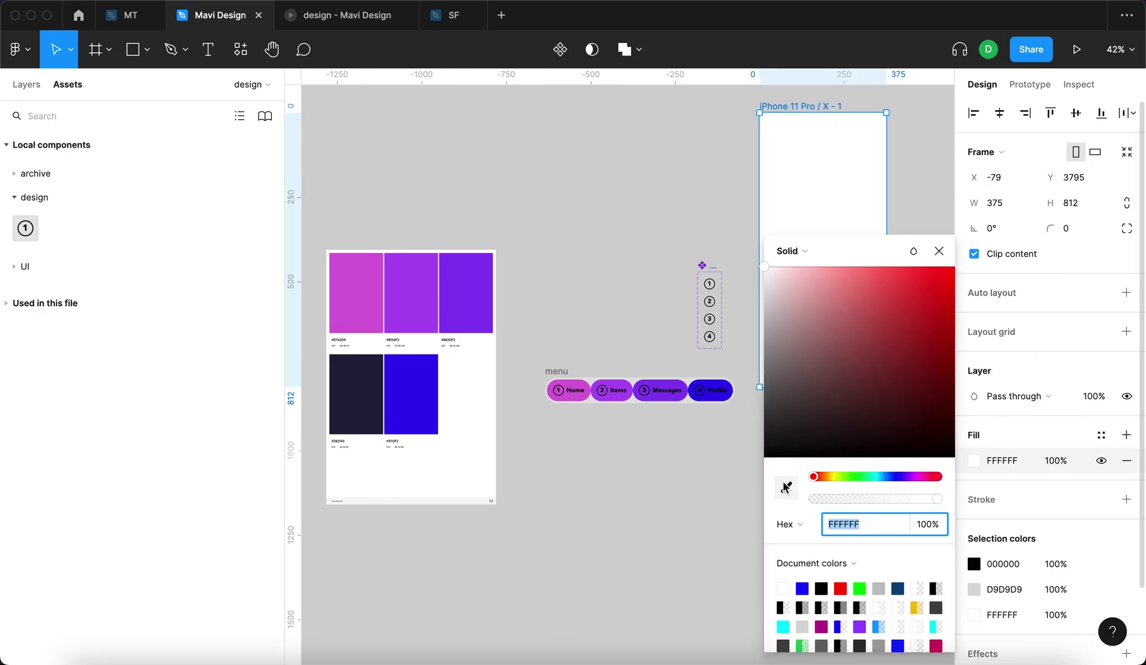
{"action": "left_click", "coordinate": [785, 488]}
{"action": "left_click", "coordinate": [373, 404]}
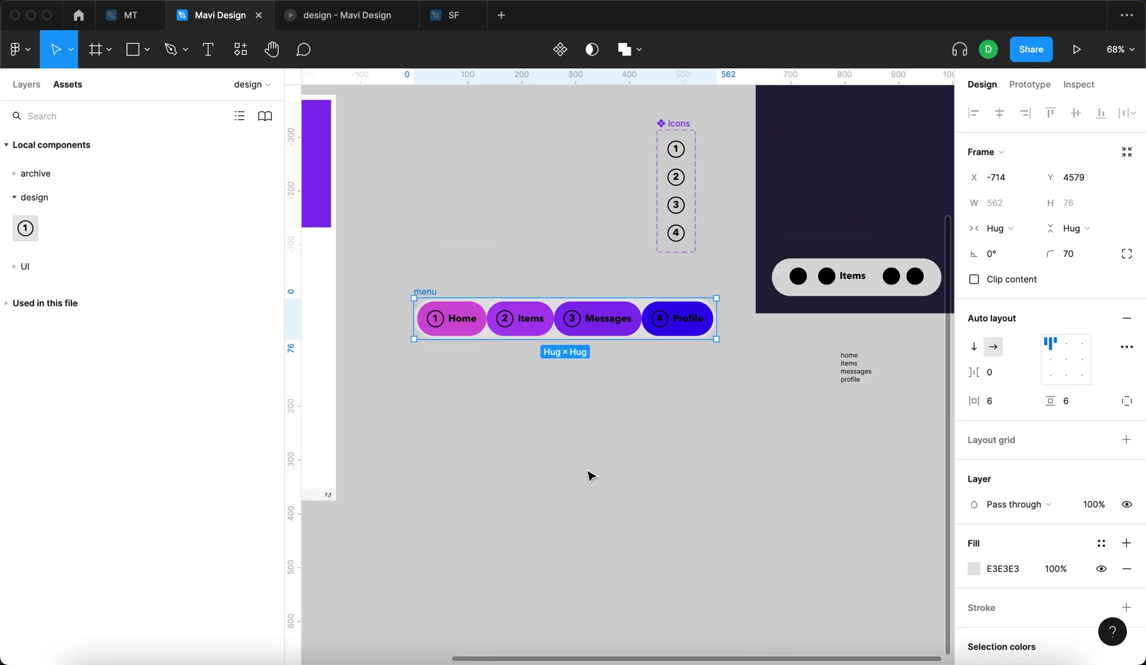
- Move the colour palette image up, away from the menu, to X -1393, Y 3740
{"action": "scroll", "coordinate": [588, 471], "scroll_direction": "left", "scroll_amount": 3}
{"action": "scroll", "coordinate": [585, 471], "scroll_direction": "down", "scroll_amount": 3}
{"action": "scroll", "coordinate": [584, 469], "scroll_direction": "down", "scroll_amount": 1}
{"action": "left_click_drag", "start_coordinate": [453, 361], "coordinate": [443, 188]}
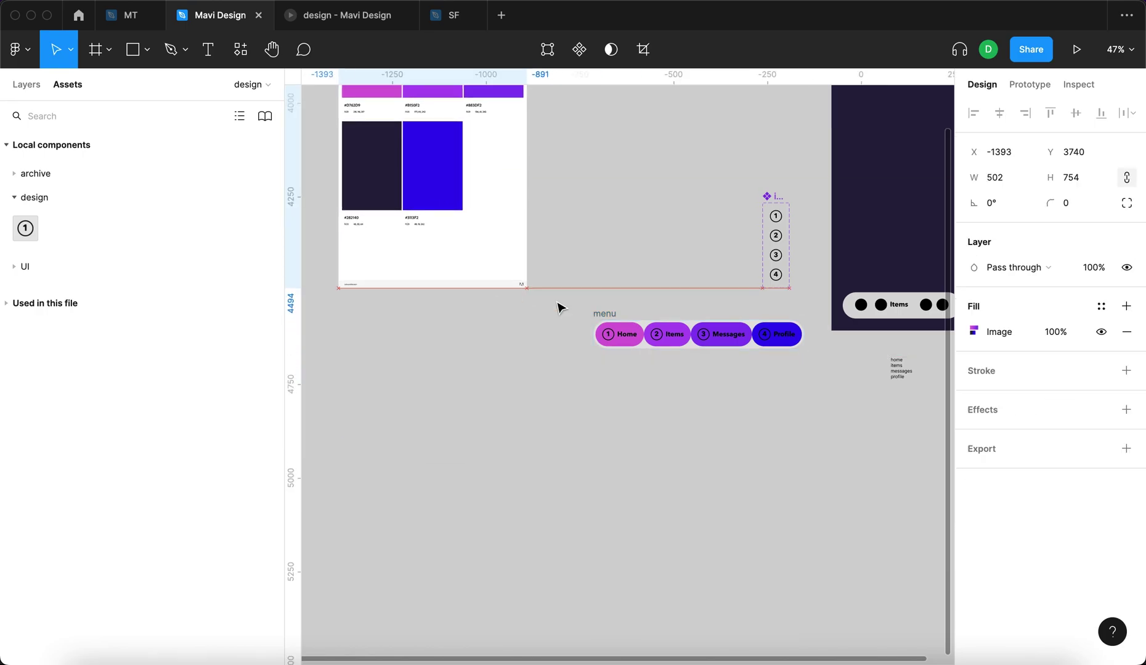
- Turn the menu frame into a component
{"action": "left_click", "coordinate": [607, 314]}
{"action": "scroll", "coordinate": [606, 289], "scroll_direction": "up", "scroll_amount": 3}
{"action": "left_click", "coordinate": [572, 49]}
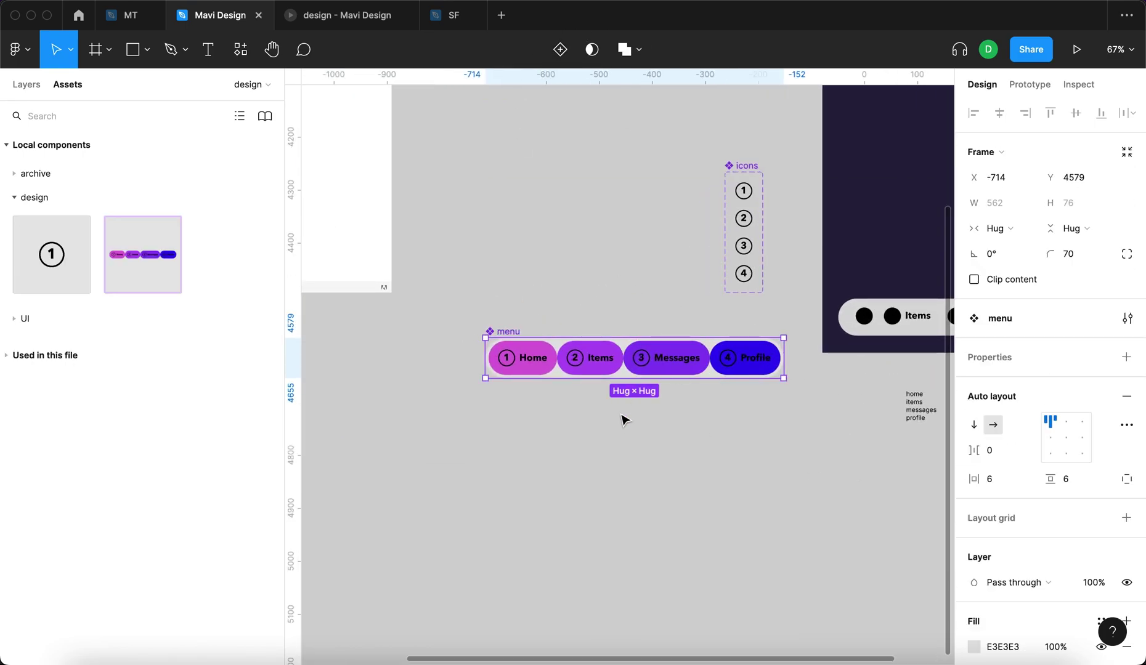
- Change the black used by the menu component's labels and icons to white FFFFFF
{"action": "scroll", "coordinate": [1074, 568], "scroll_direction": "down", "scroll_amount": 5}
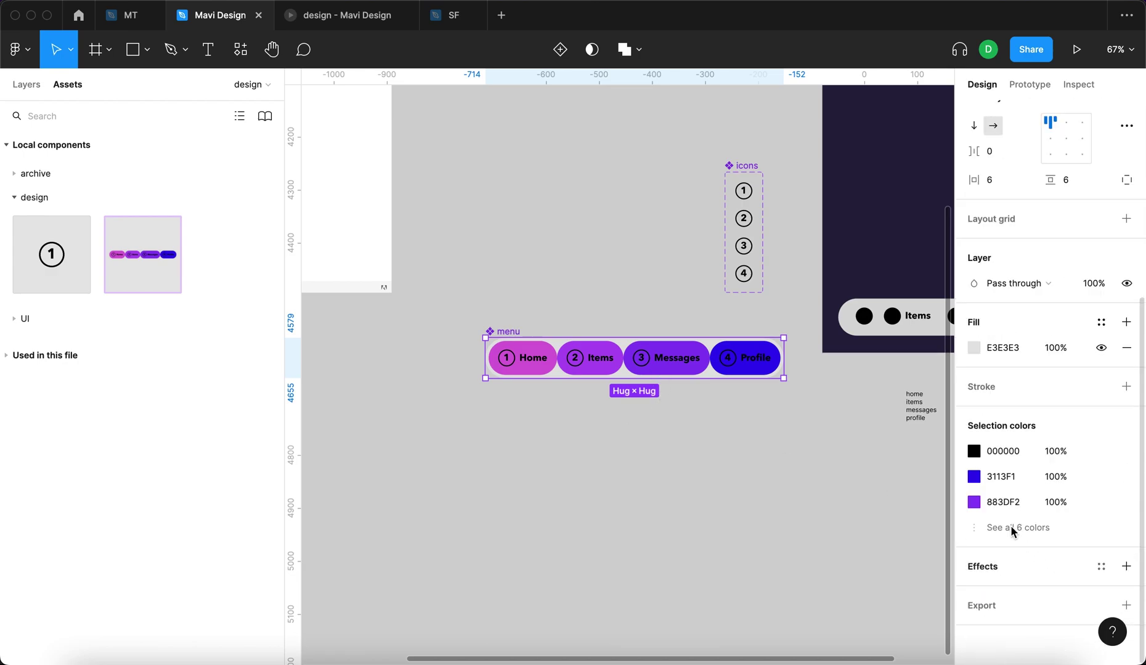
{"action": "left_click", "coordinate": [974, 452]}
{"action": "scroll", "coordinate": [468, 369], "scroll_direction": "right", "scroll_amount": 2}
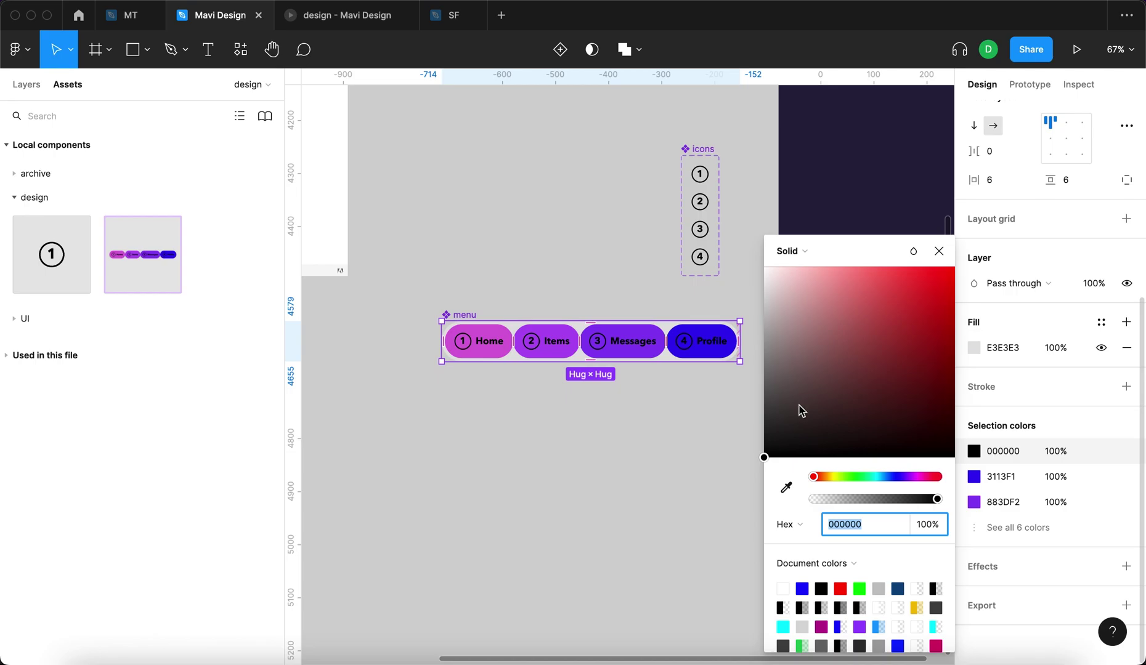
{"action": "left_click_drag", "start_coordinate": [799, 406], "coordinate": [661, 183]}
{"action": "left_click", "coordinate": [569, 273]}
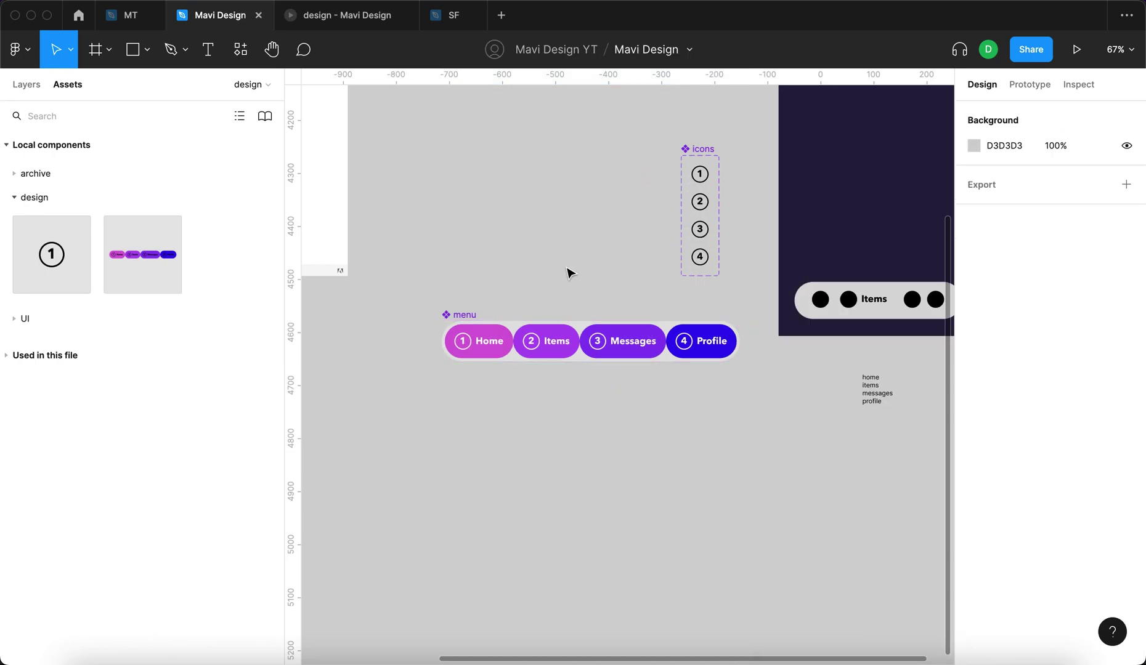
- Change the menu component's background fill to white FFFFFF
{"action": "left_click", "coordinate": [465, 330]}
{"action": "scroll", "coordinate": [976, 538], "scroll_direction": "down", "scroll_amount": 3}
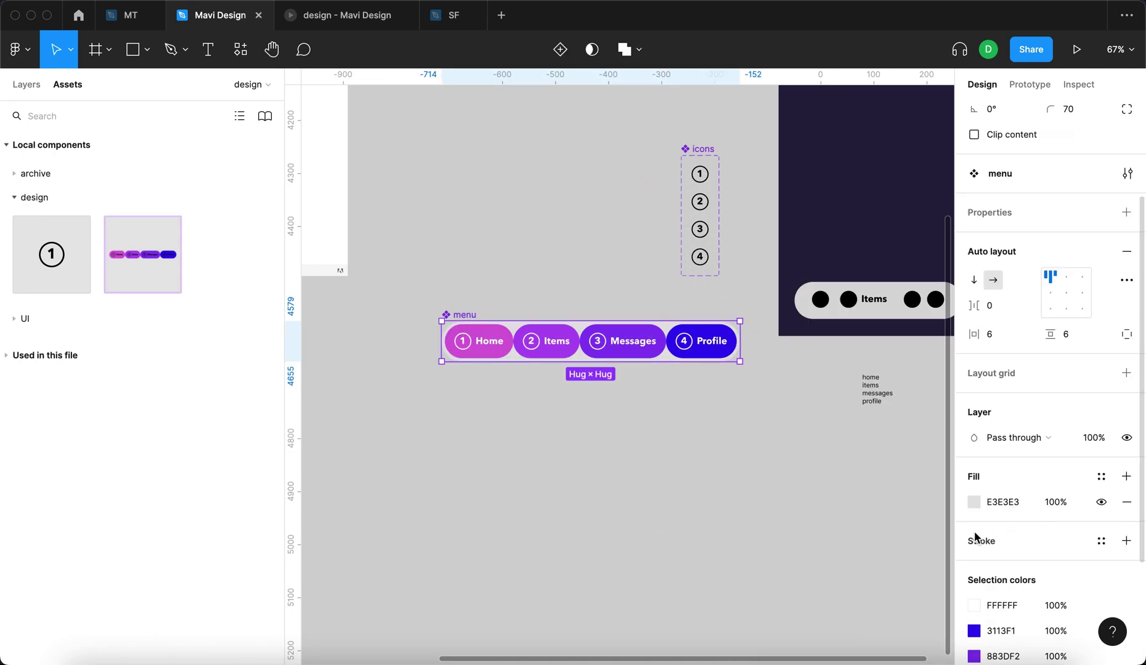
{"action": "left_click", "coordinate": [974, 504]}
{"action": "left_click_drag", "start_coordinate": [818, 334], "coordinate": [596, 207]}
{"action": "left_click", "coordinate": [544, 214]}
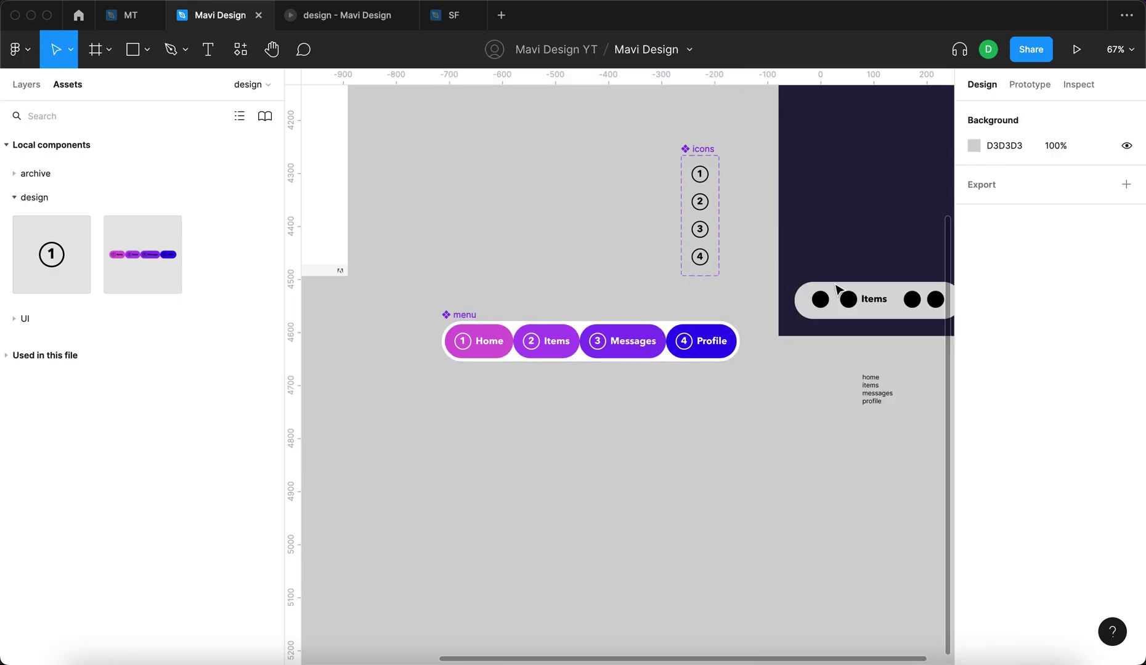
- Add four more variants to the menu component, stacked below the default one
{"action": "scroll", "coordinate": [558, 470], "scroll_direction": "down", "scroll_amount": 5}
{"action": "left_click", "coordinate": [517, 375]}
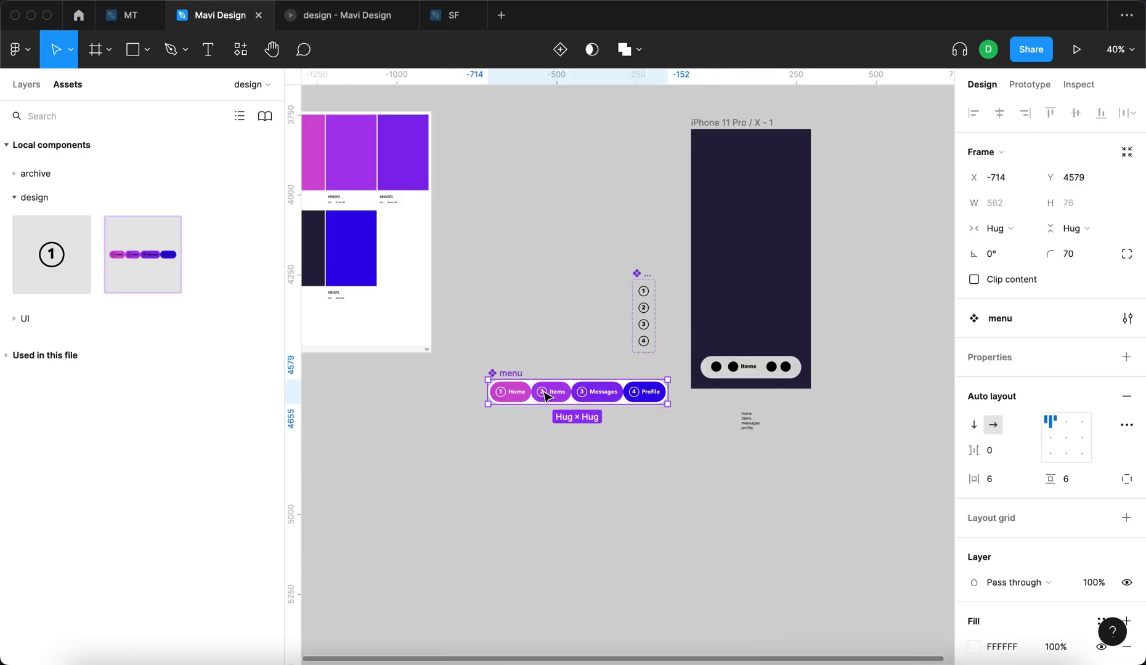
{"action": "scroll", "coordinate": [611, 440], "scroll_direction": "down", "scroll_amount": 1}
{"action": "scroll", "coordinate": [508, 429], "scroll_direction": "up", "scroll_amount": 5}
{"action": "scroll", "coordinate": [509, 429], "scroll_direction": "down", "scroll_amount": 3}
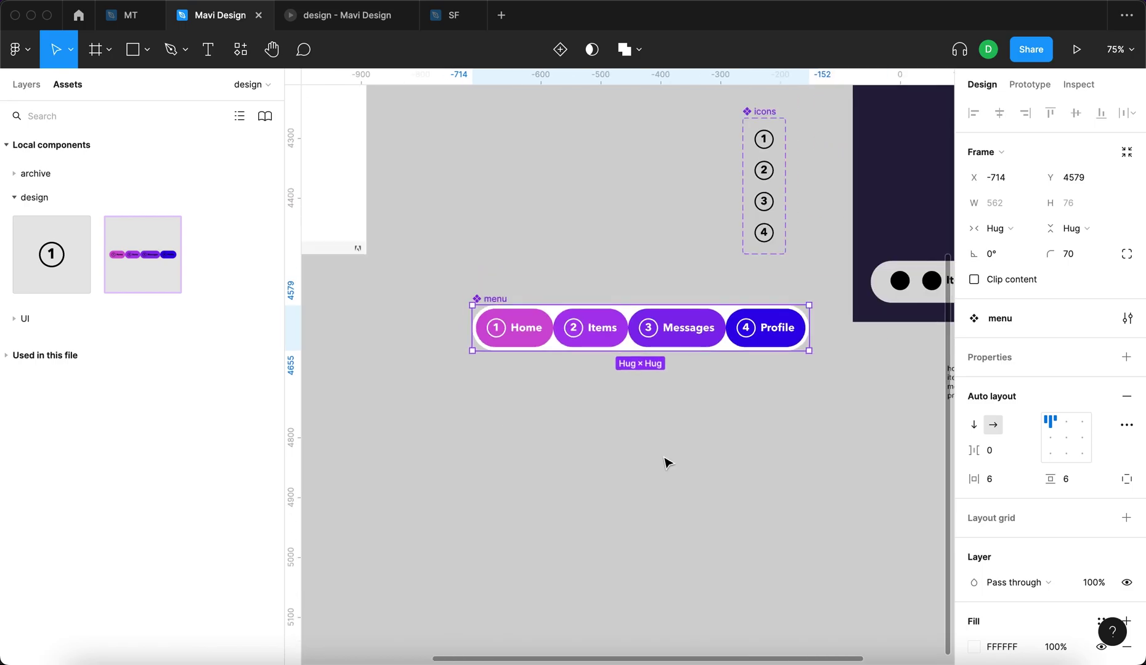
{"action": "scroll", "coordinate": [667, 460], "scroll_direction": "right", "scroll_amount": 2}
{"action": "left_click", "coordinate": [560, 50]}
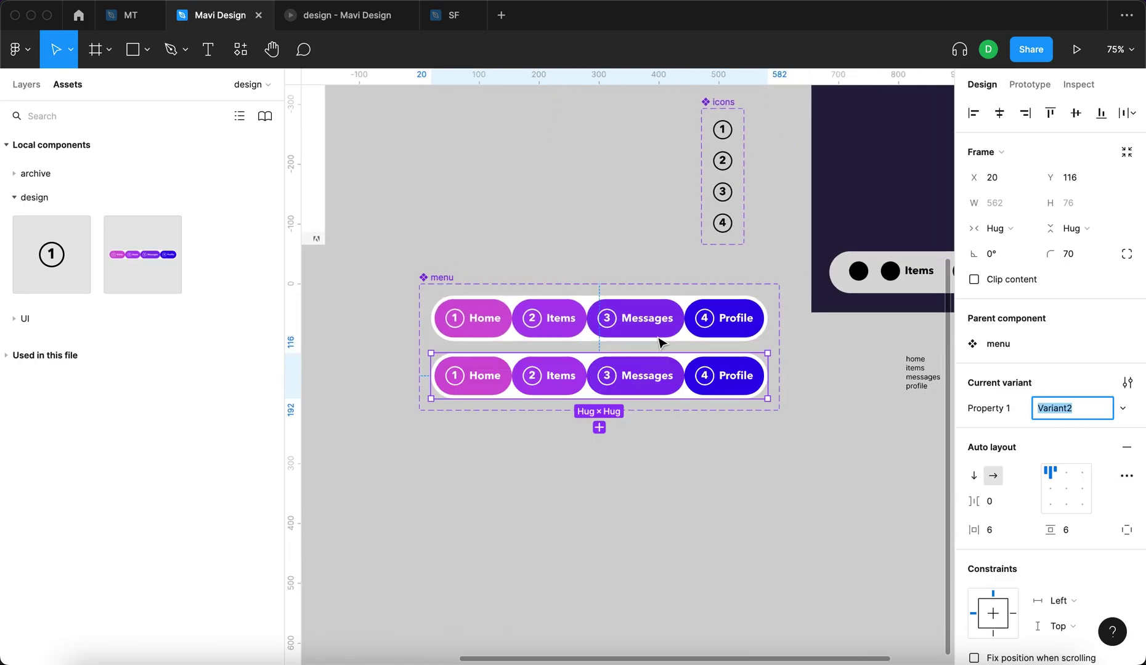
{"action": "left_click", "coordinate": [600, 429]}
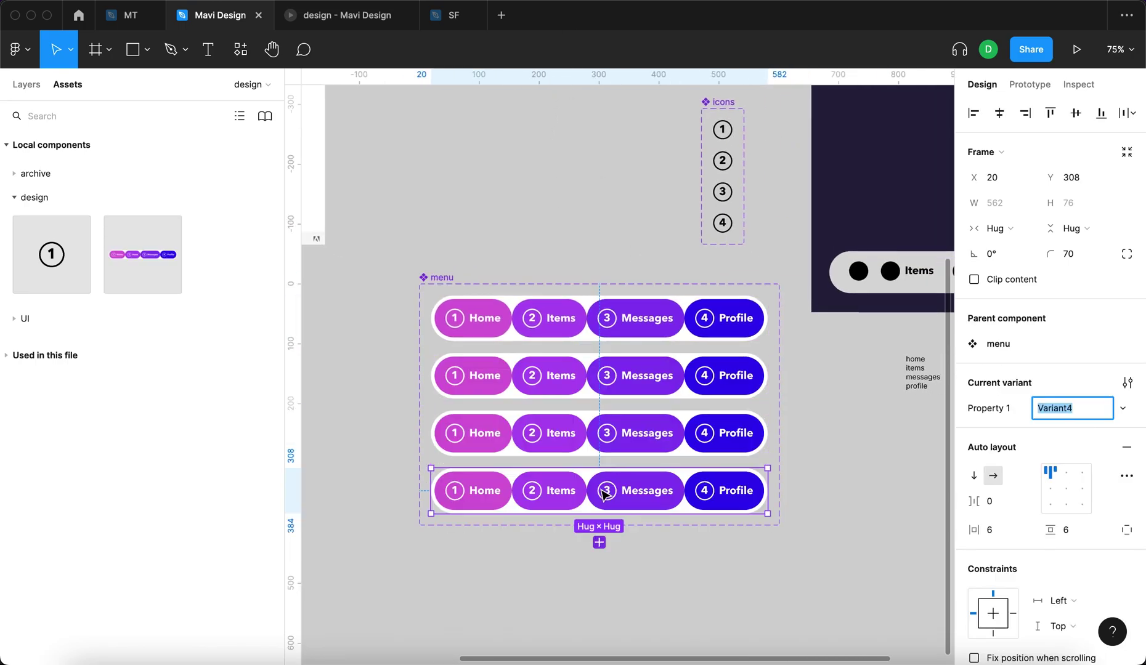
{"action": "left_click", "coordinate": [800, 544]}
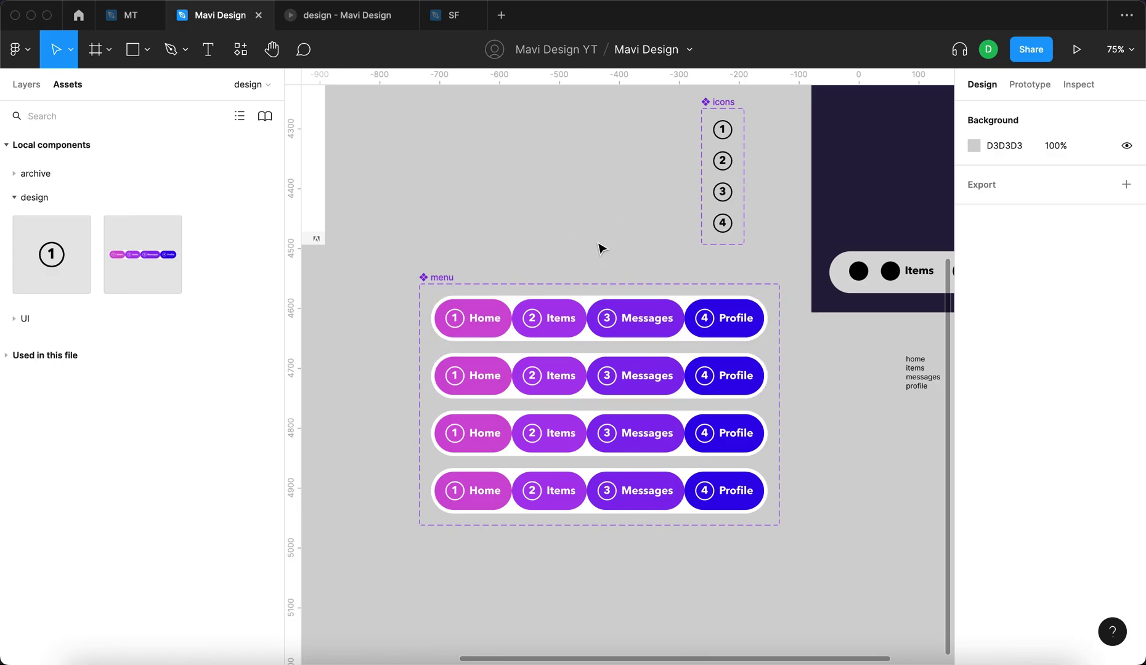
{"action": "scroll", "coordinate": [597, 385], "scroll_direction": "up", "scroll_amount": 3}
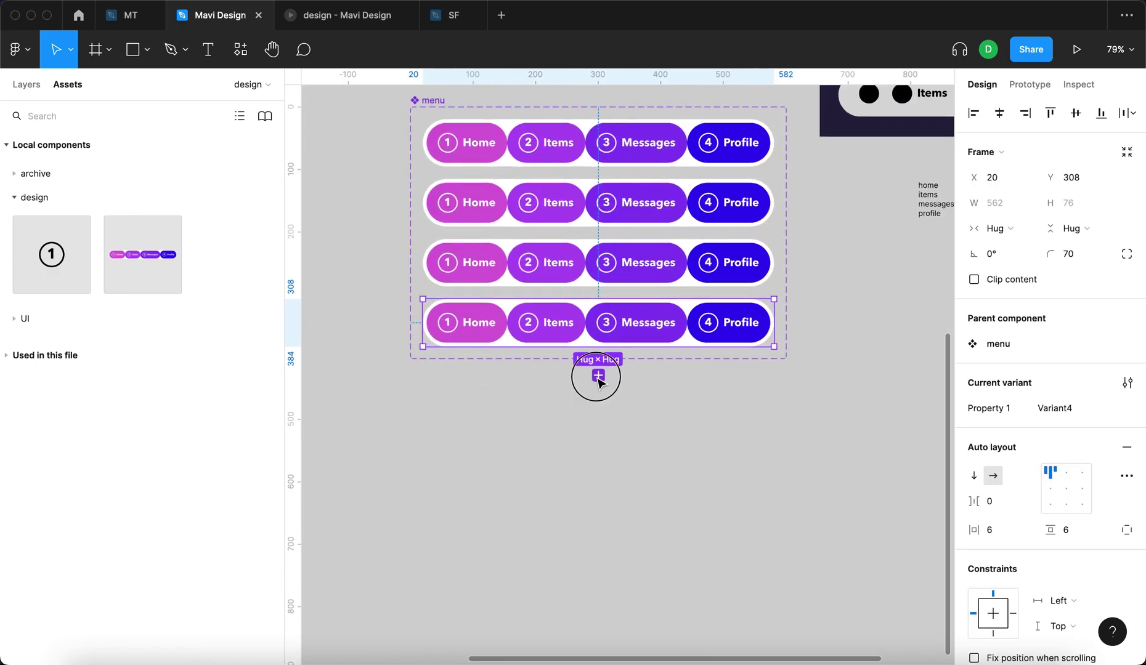
{"action": "left_click", "coordinate": [599, 375]}
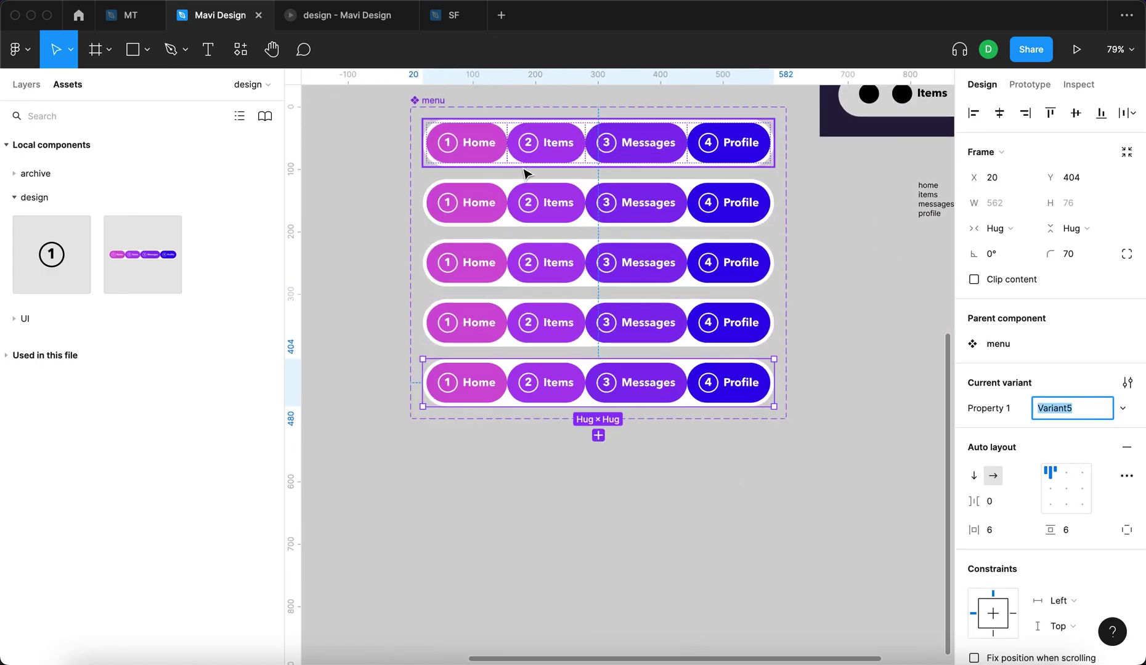
- Hide the Items, Messages and Profile text labels in the second menu variant
{"action": "left_click", "coordinate": [476, 153]}
{"action": "scroll", "coordinate": [588, 317], "scroll_direction": "up", "scroll_amount": 3}
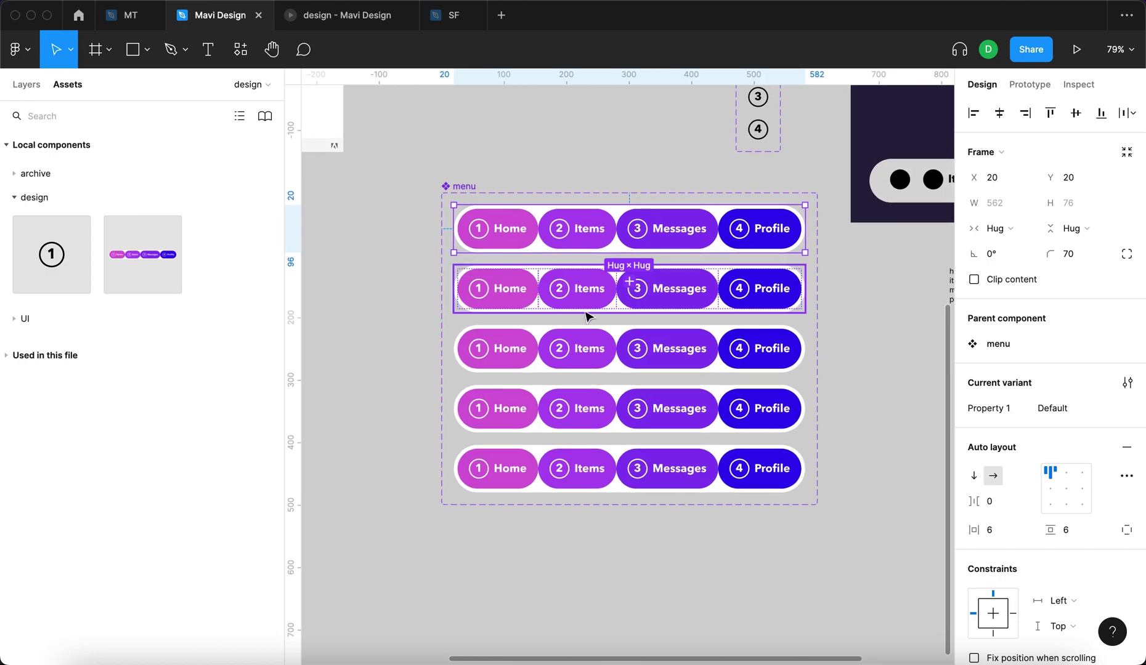
{"action": "left_click", "coordinate": [601, 284]}
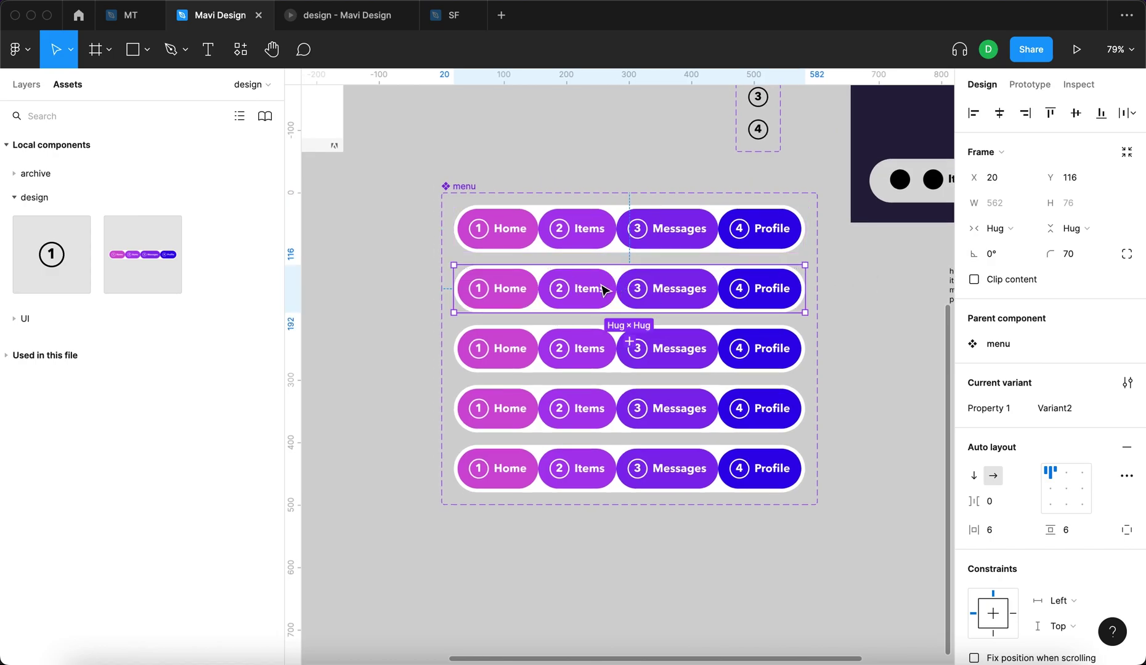
{"action": "left_click", "coordinate": [593, 284]}
{"action": "scroll", "coordinate": [538, 290], "scroll_direction": "up", "scroll_amount": 5}
{"action": "double_click", "coordinate": [688, 301]}
{"action": "scroll", "coordinate": [689, 302], "scroll_direction": "down", "scroll_amount": 3}
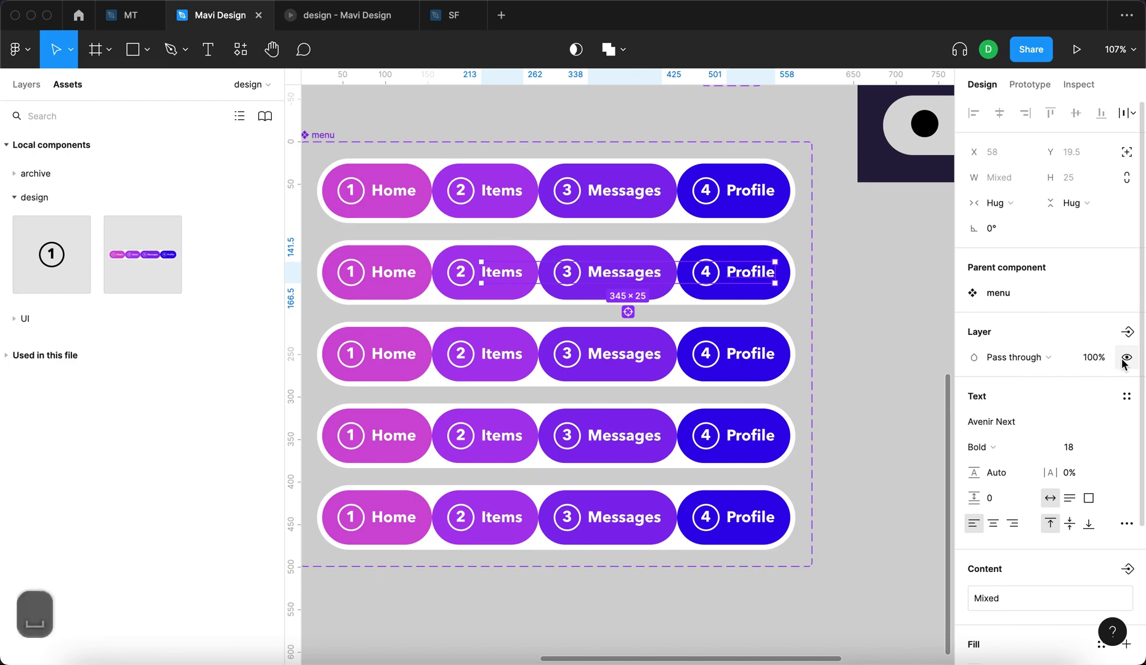
{"action": "left_click", "coordinate": [1126, 358]}
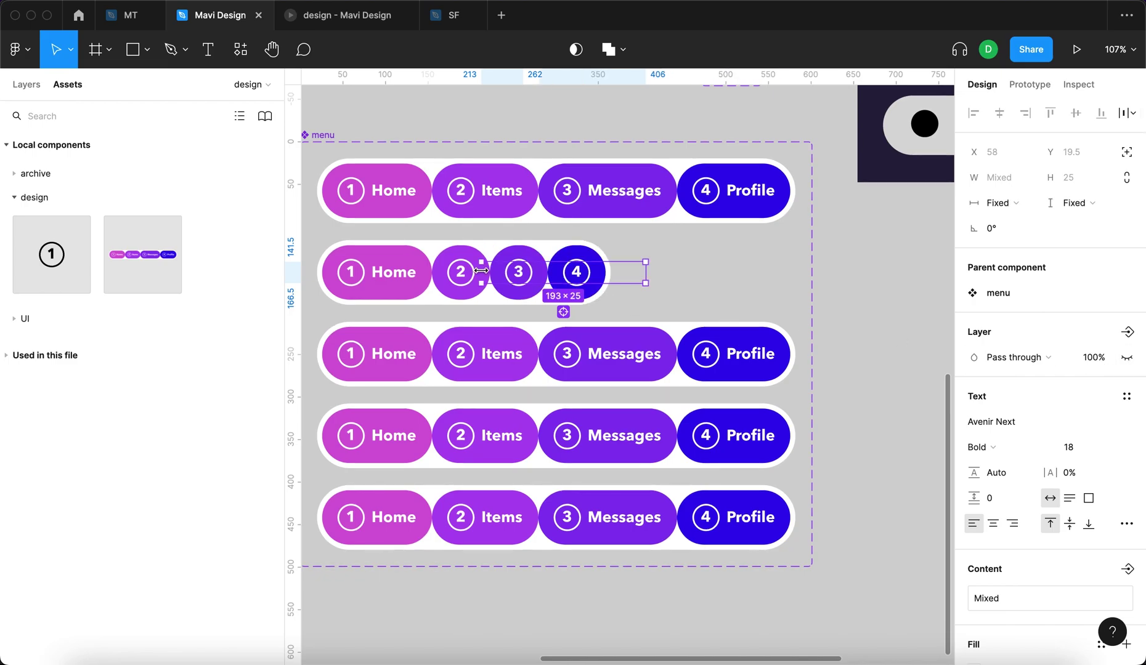
{"action": "left_click", "coordinate": [691, 273]}
{"action": "left_click", "coordinate": [494, 280]}
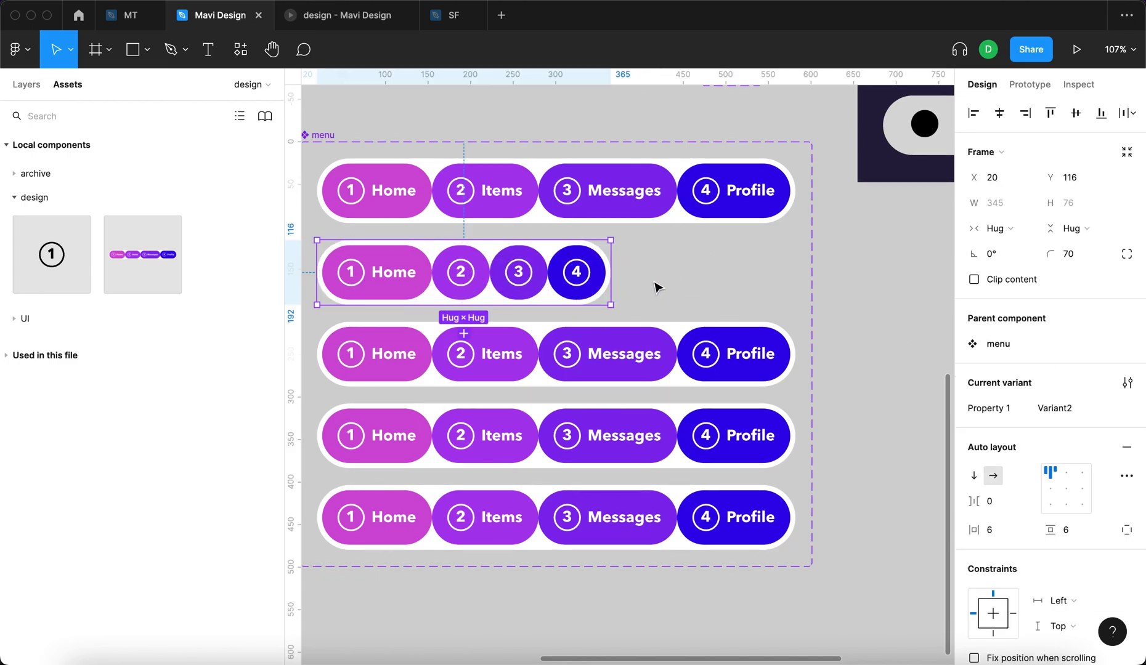
- Set the background colour opacity of items 2, 3 and 4 in the second variant to 0%
{"action": "left_click_drag", "start_coordinate": [486, 283], "coordinate": [622, 311]}
{"action": "double_click", "coordinate": [622, 313]}
{"action": "left_click", "coordinate": [656, 322], "text": "shift"}
{"action": "left_click", "coordinate": [713, 322], "text": "shift"}
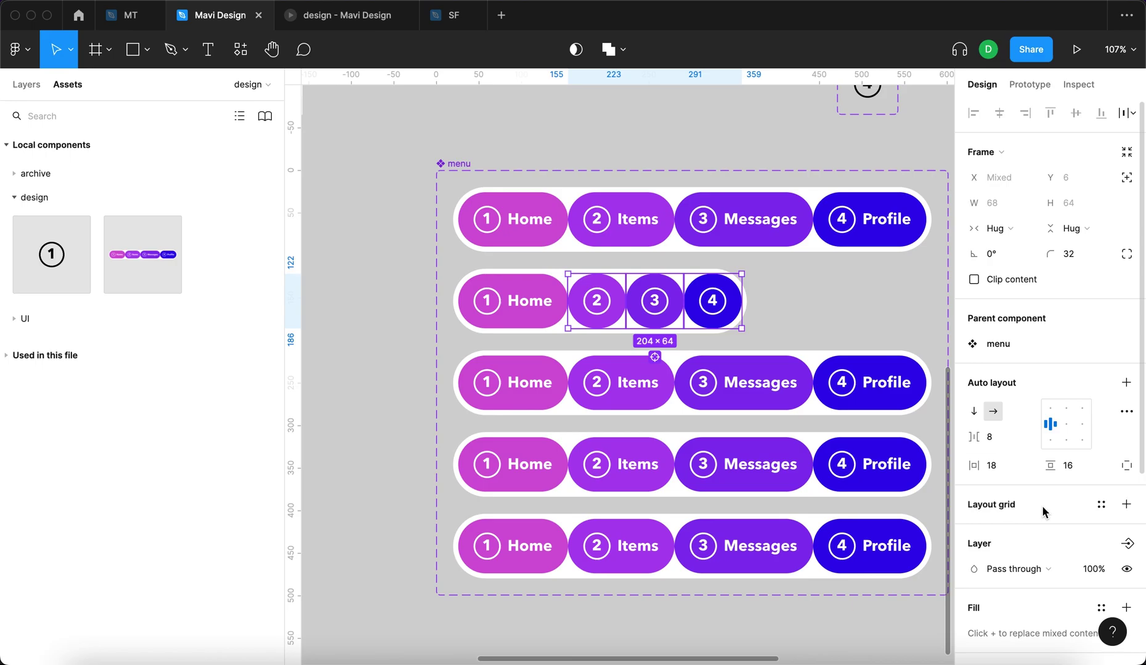
{"action": "scroll", "coordinate": [1043, 512], "scroll_direction": "down", "scroll_amount": 5}
{"action": "left_click", "coordinate": [1056, 531]}
{"action": "type", "text": "0"}
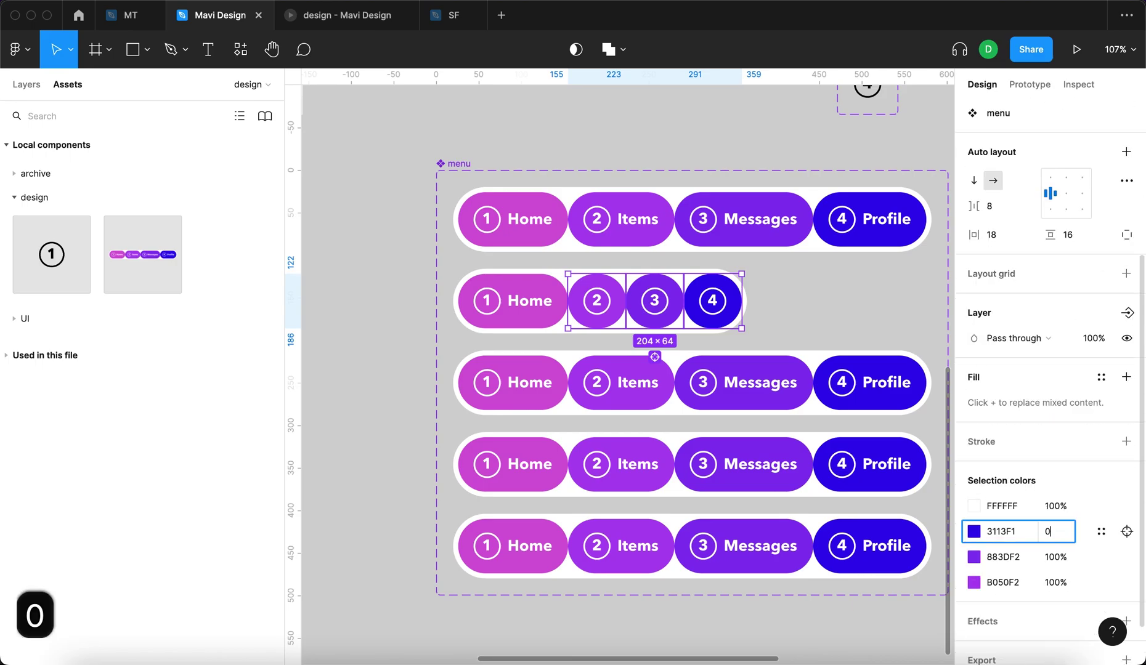
{"action": "left_click", "coordinate": [1055, 557]}
{"action": "type", "text": "0"}
{"action": "left_click", "coordinate": [1055, 582]}
{"action": "type", "text": "0"}
{"action": "key", "text": "Return"}
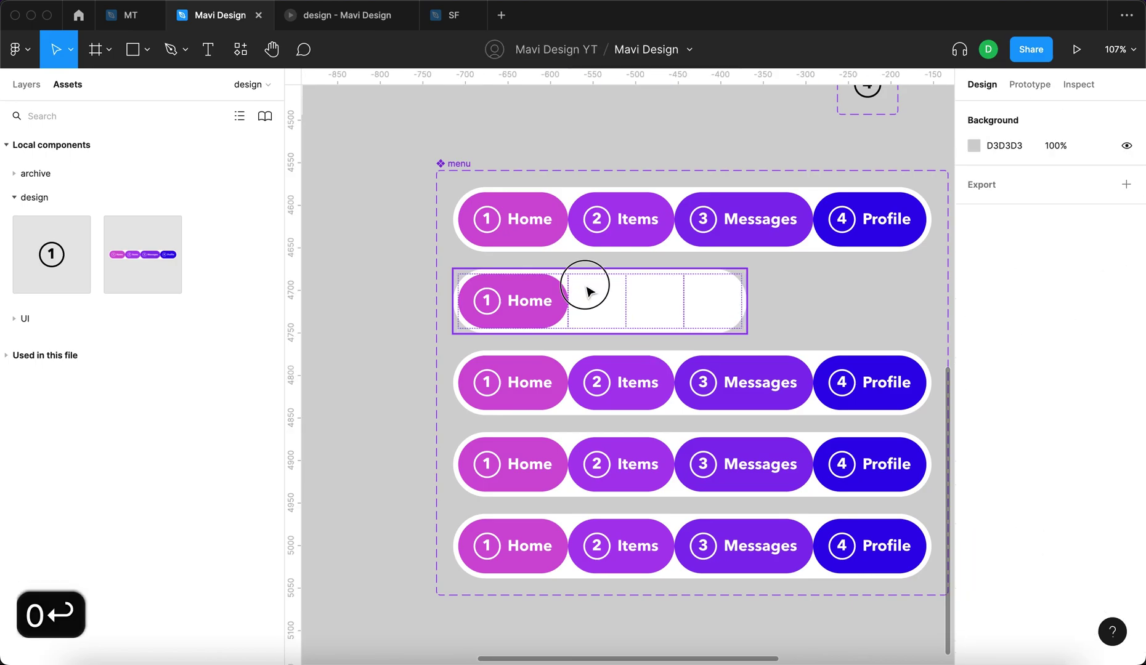
{"action": "left_click", "coordinate": [587, 287]}
{"action": "double_click", "coordinate": [713, 314]}
{"action": "left_click", "coordinate": [777, 327]}
{"action": "double_click", "coordinate": [585, 312]}
{"action": "left_click", "coordinate": [774, 316]}
{"action": "scroll", "coordinate": [593, 321], "scroll_direction": "right", "scroll_amount": 3}
{"action": "scroll", "coordinate": [593, 322], "scroll_direction": "up", "scroll_amount": 1}
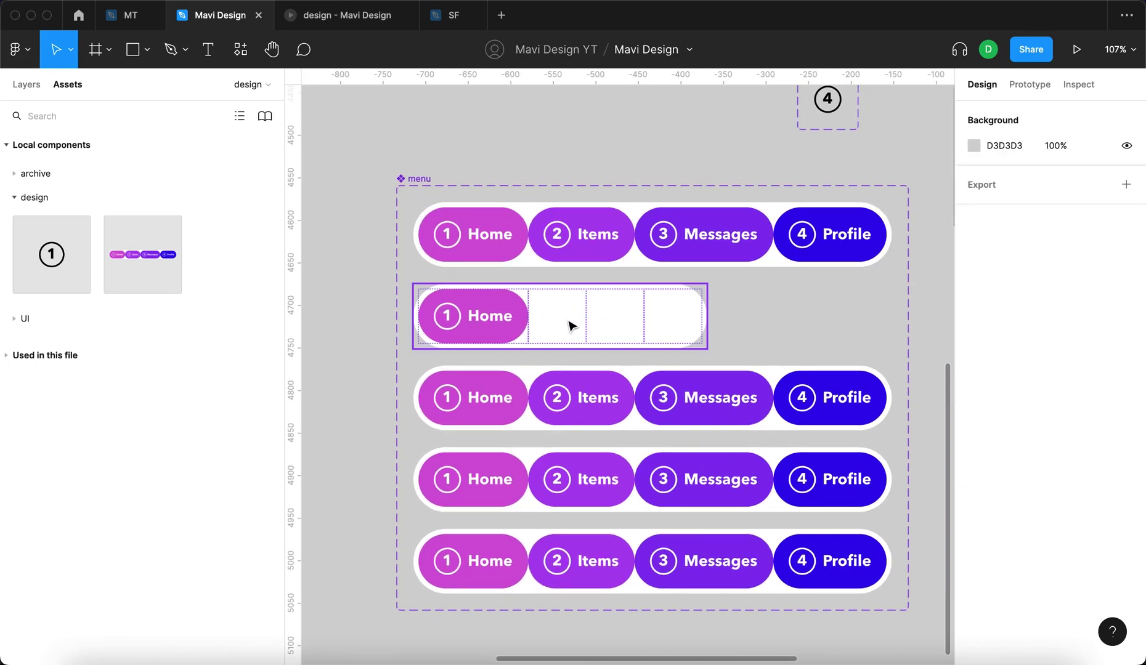
{"action": "left_click", "coordinate": [568, 331]}
{"action": "left_click", "coordinate": [568, 329]}
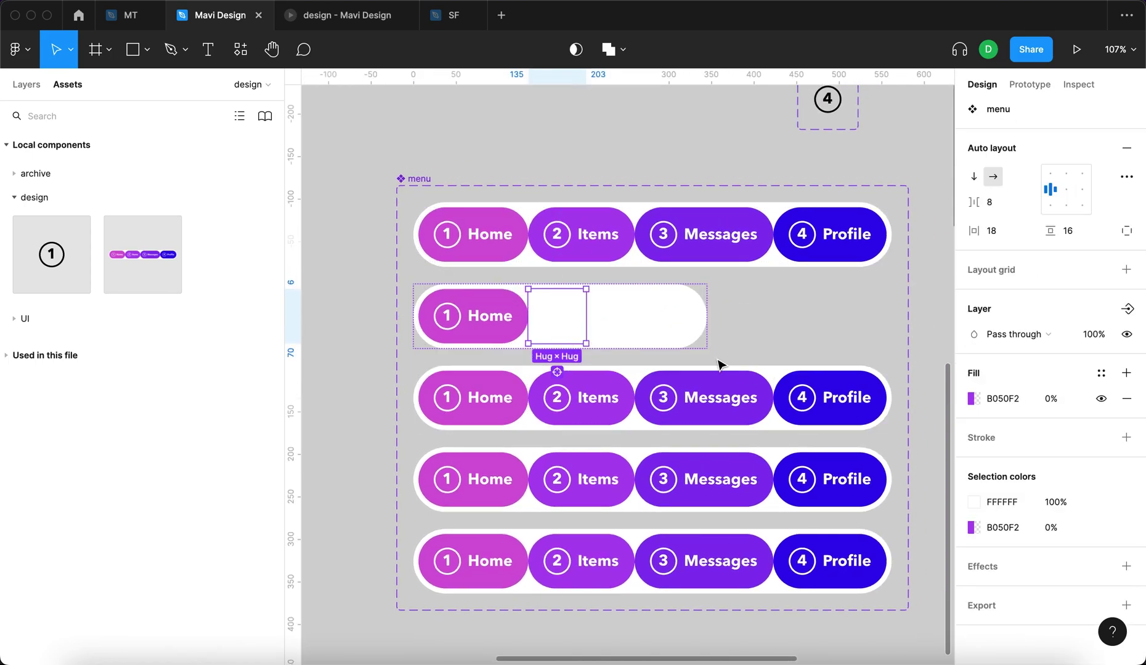
{"action": "key", "text": "Escape"}
- Change icon 2 in the second variant from white to the Items purple B050F2, sampled from the default variant
{"action": "left_click", "coordinate": [583, 317]}
{"action": "double_click", "coordinate": [570, 319]}
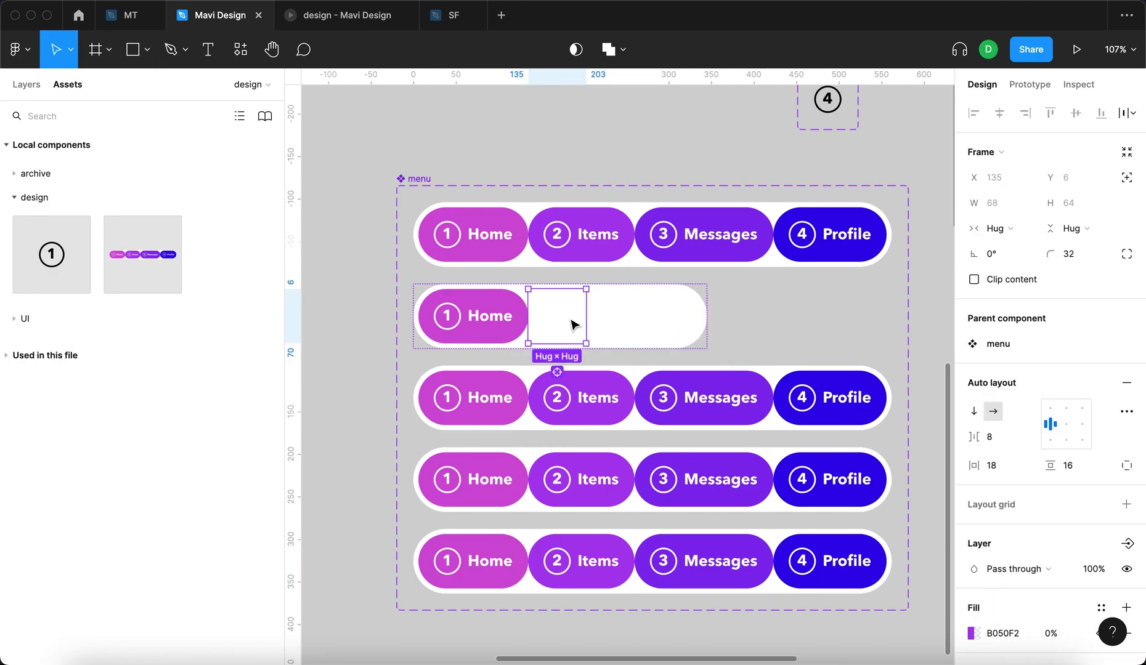
{"action": "scroll", "coordinate": [1125, 542], "scroll_direction": "down", "scroll_amount": 5}
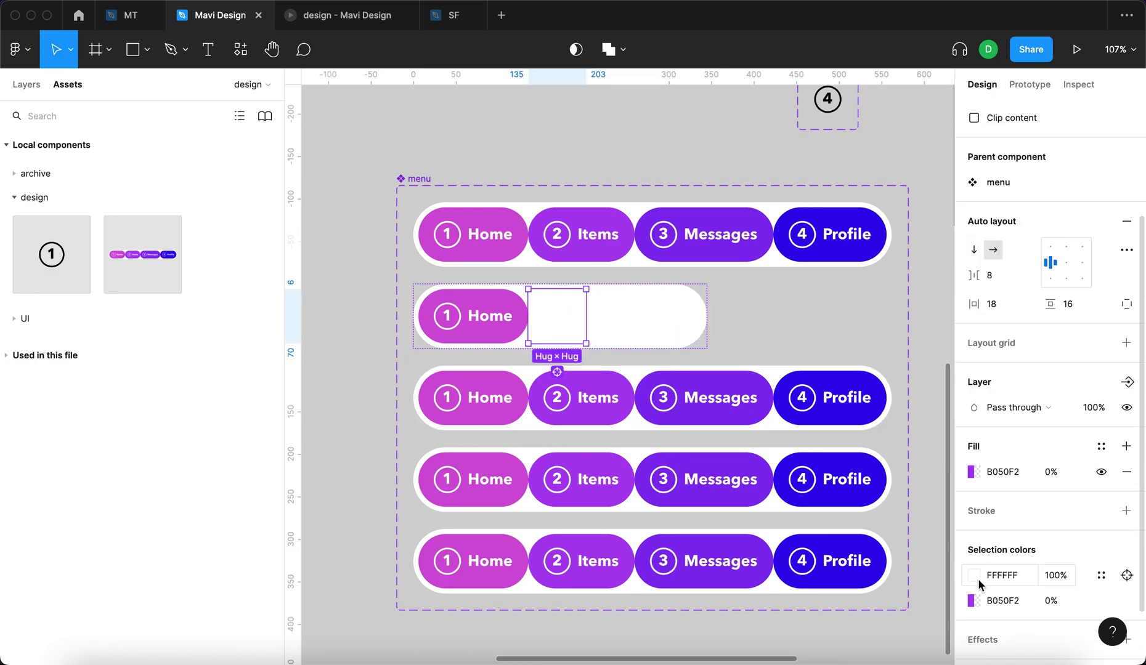
{"action": "left_click", "coordinate": [974, 576]}
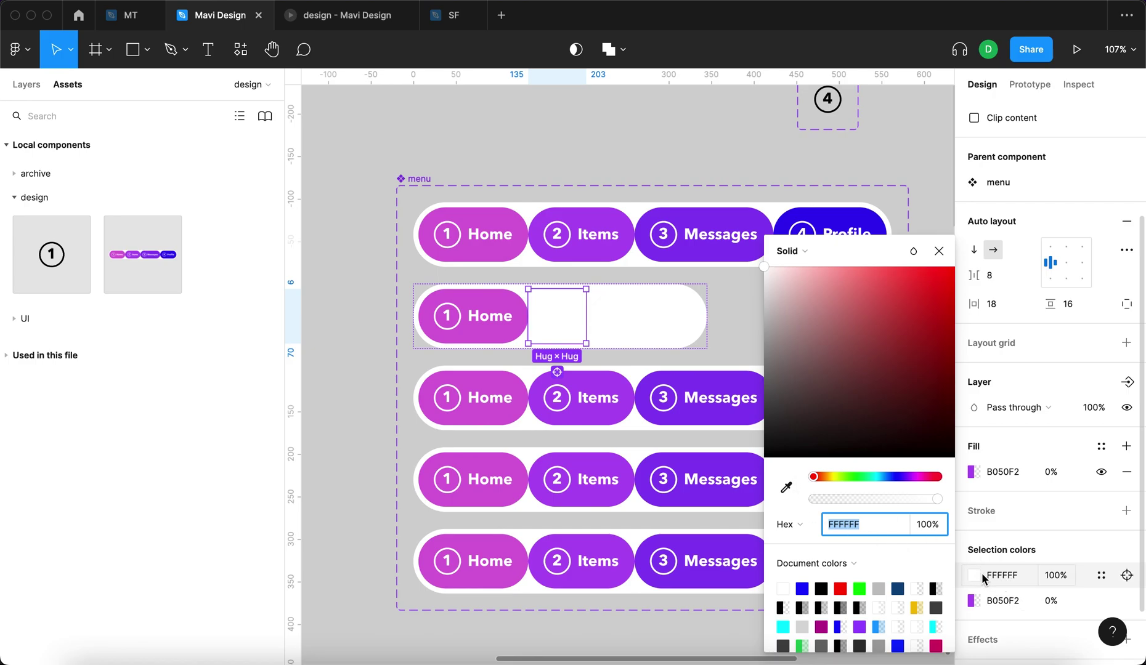
{"action": "left_click", "coordinate": [786, 487]}
{"action": "left_click", "coordinate": [588, 217]}
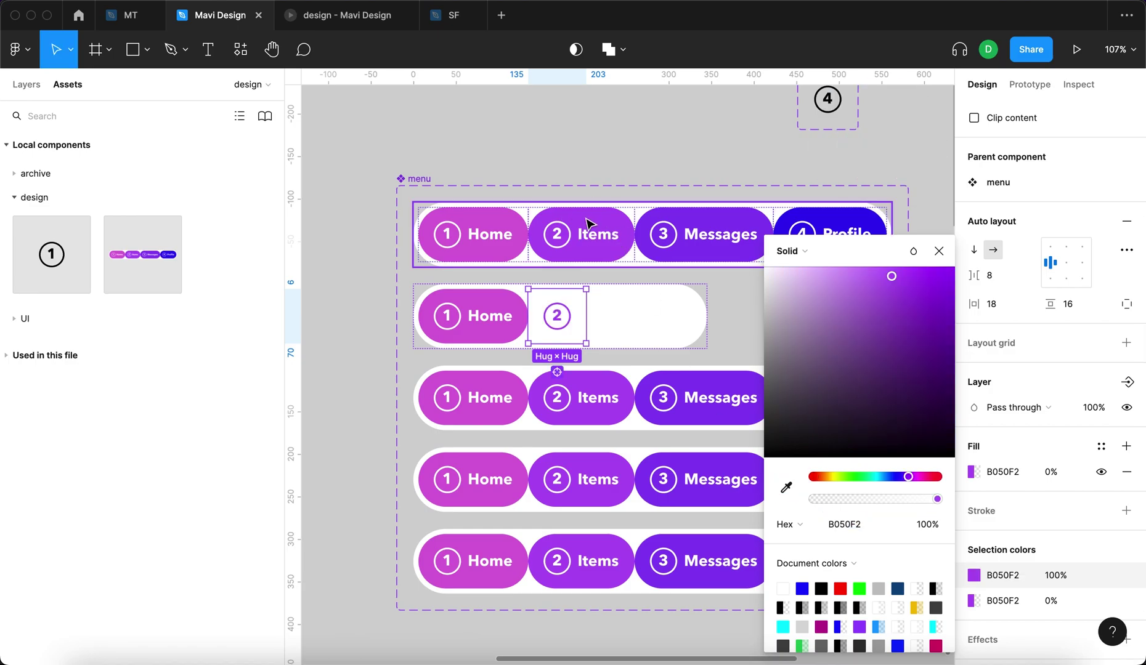
{"action": "left_click", "coordinate": [939, 251]}
- Recolour icon 3 in the second variant with the violet sampled from the default variant's Messages item
{"action": "left_click", "coordinate": [623, 319]}
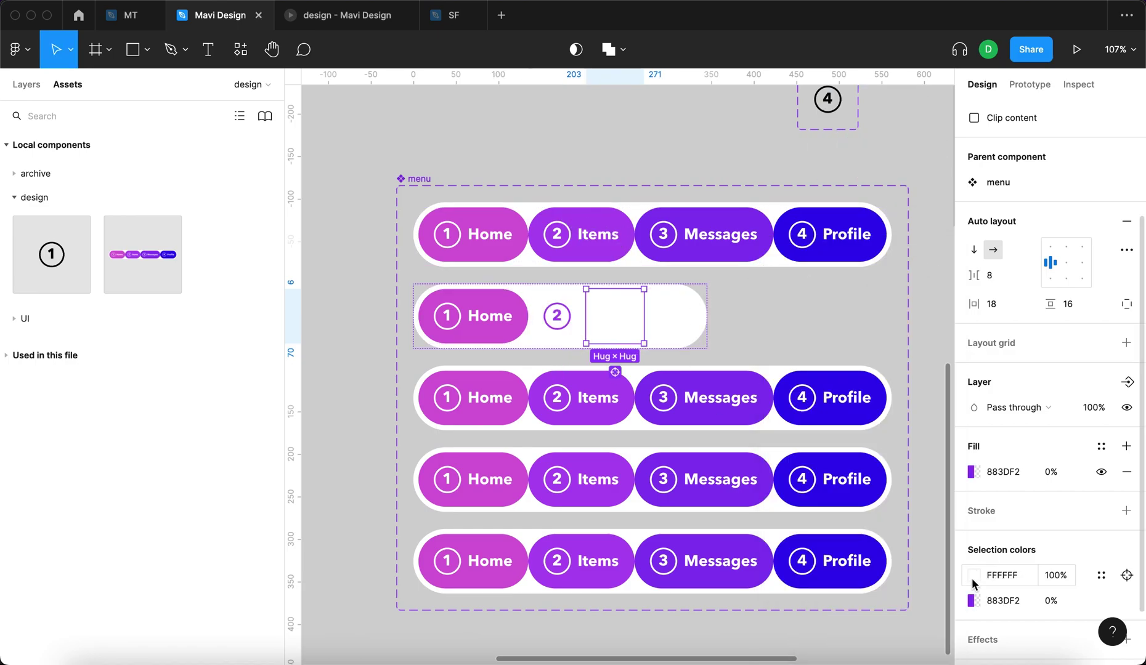
{"action": "left_click", "coordinate": [973, 575]}
{"action": "left_click", "coordinate": [786, 487]}
{"action": "left_click", "coordinate": [719, 217]}
{"action": "key", "text": "ctrl+d"}
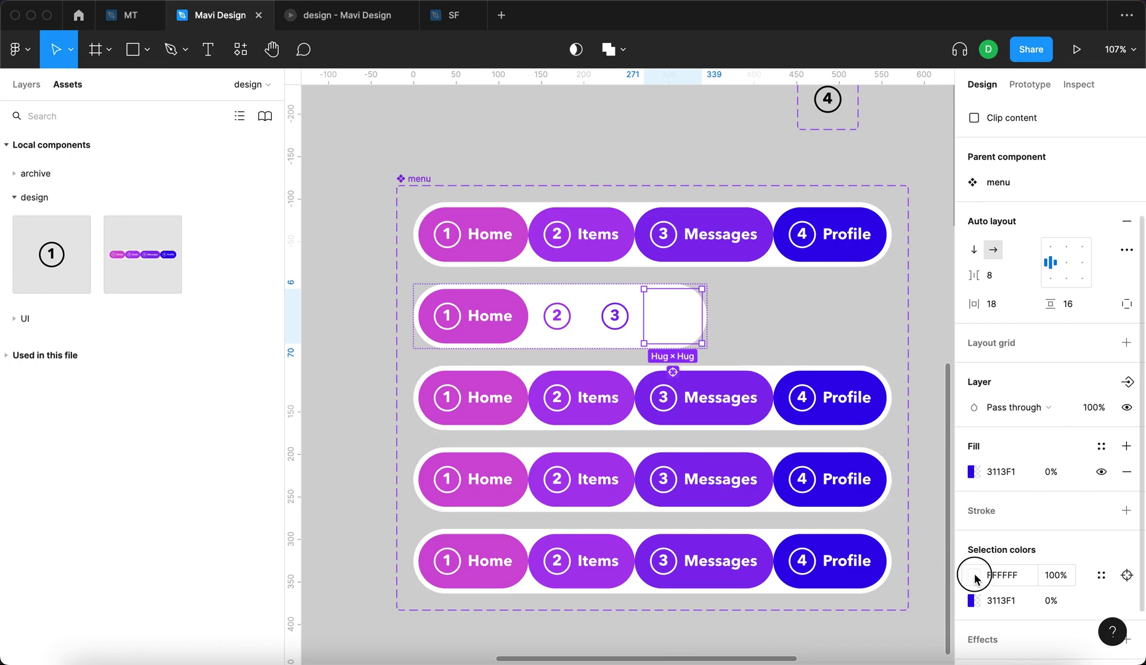
- Recolour icon 4 in the second variant with the blue sampled from the default variant's Profile item
{"action": "left_click", "coordinate": [973, 575]}
{"action": "left_click", "coordinate": [786, 487]}
{"action": "left_click", "coordinate": [822, 222]}
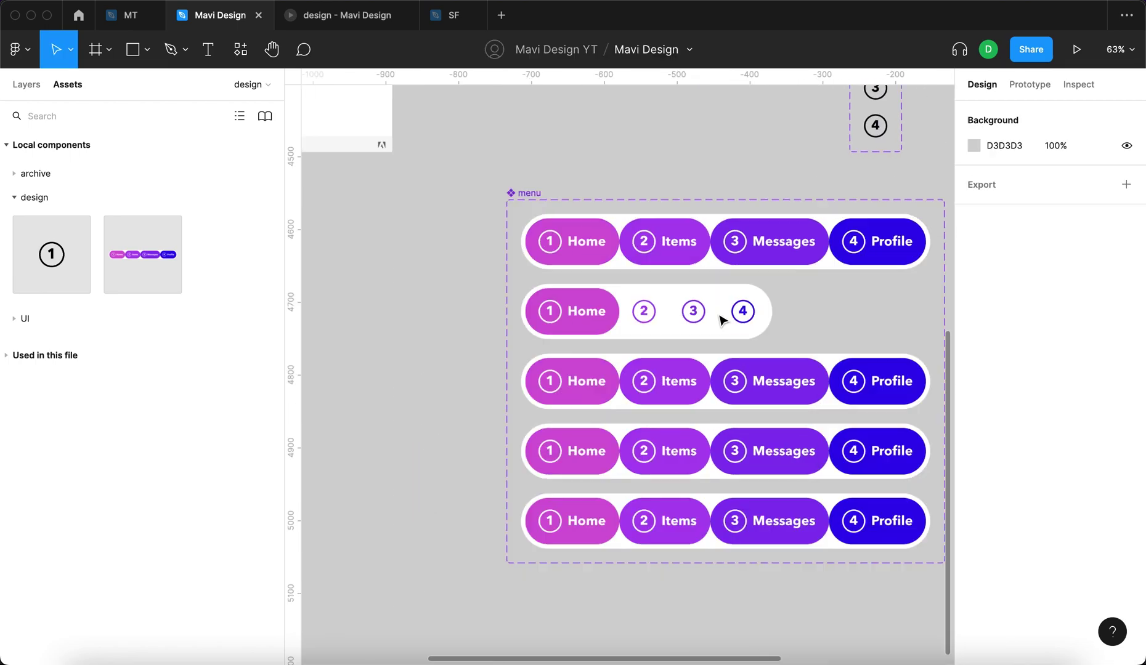
- Hide the Home, Messages and Profile text labels in the third menu variant
{"action": "scroll", "coordinate": [717, 317], "scroll_direction": "up", "scroll_amount": 3}
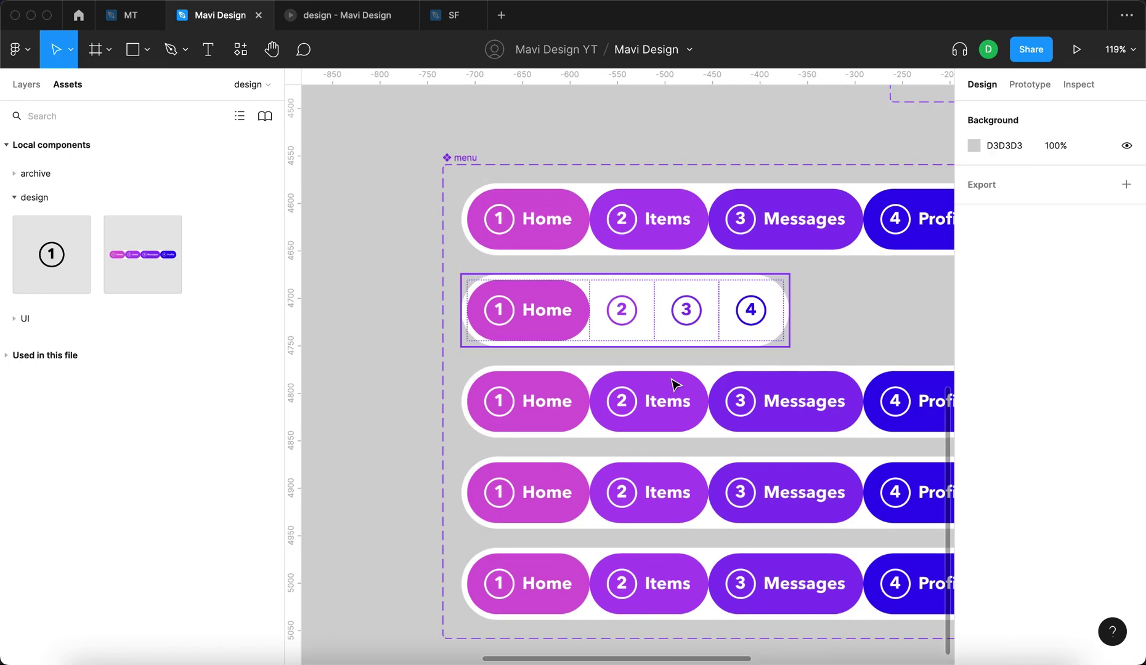
{"action": "scroll", "coordinate": [611, 317], "scroll_direction": "down", "scroll_amount": 3}
{"action": "scroll", "coordinate": [468, 261], "scroll_direction": "up", "scroll_amount": 3}
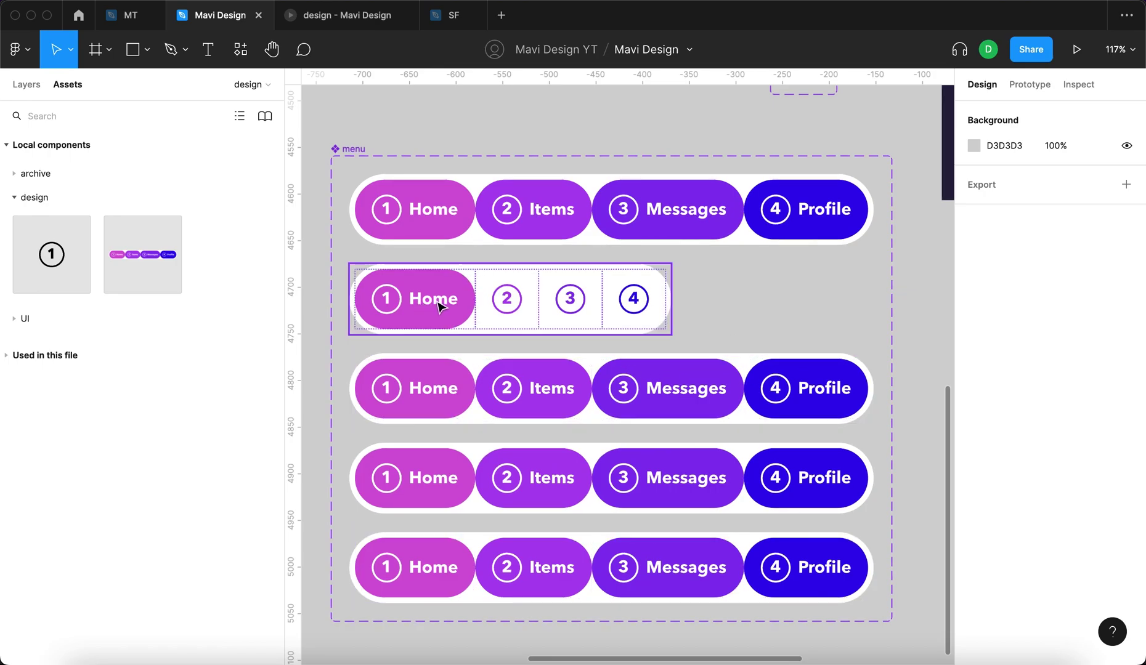
{"action": "left_click", "coordinate": [439, 388], "text": "super"}
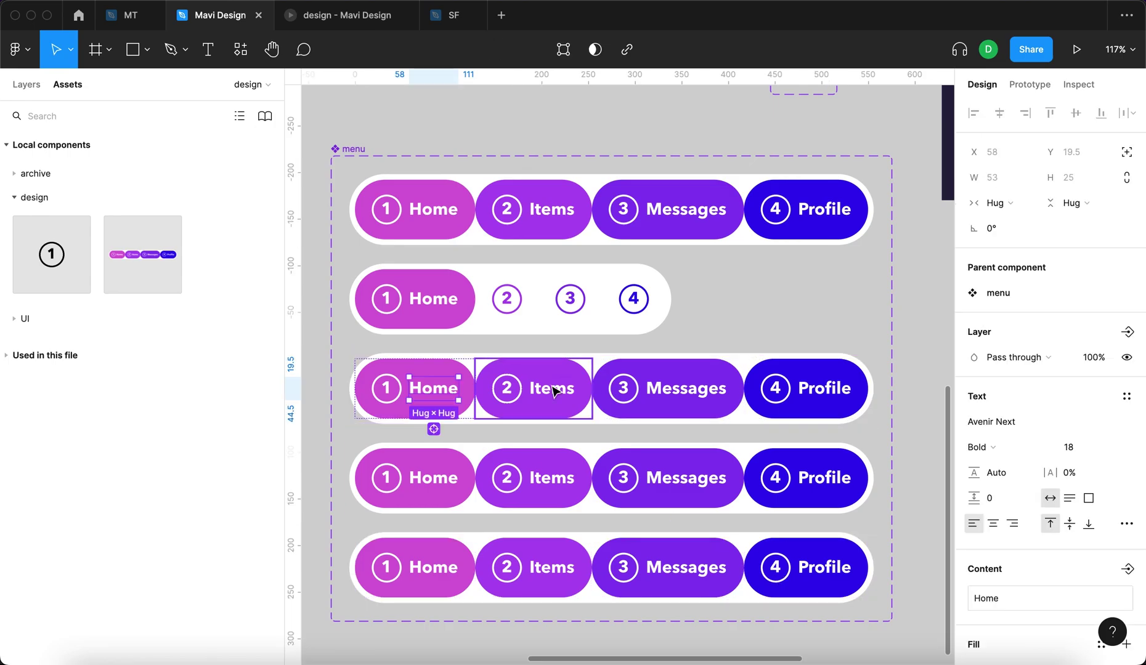
{"action": "left_click", "coordinate": [661, 388], "text": "shift+super"}
{"action": "left_click", "coordinate": [815, 390], "text": "shift+super"}
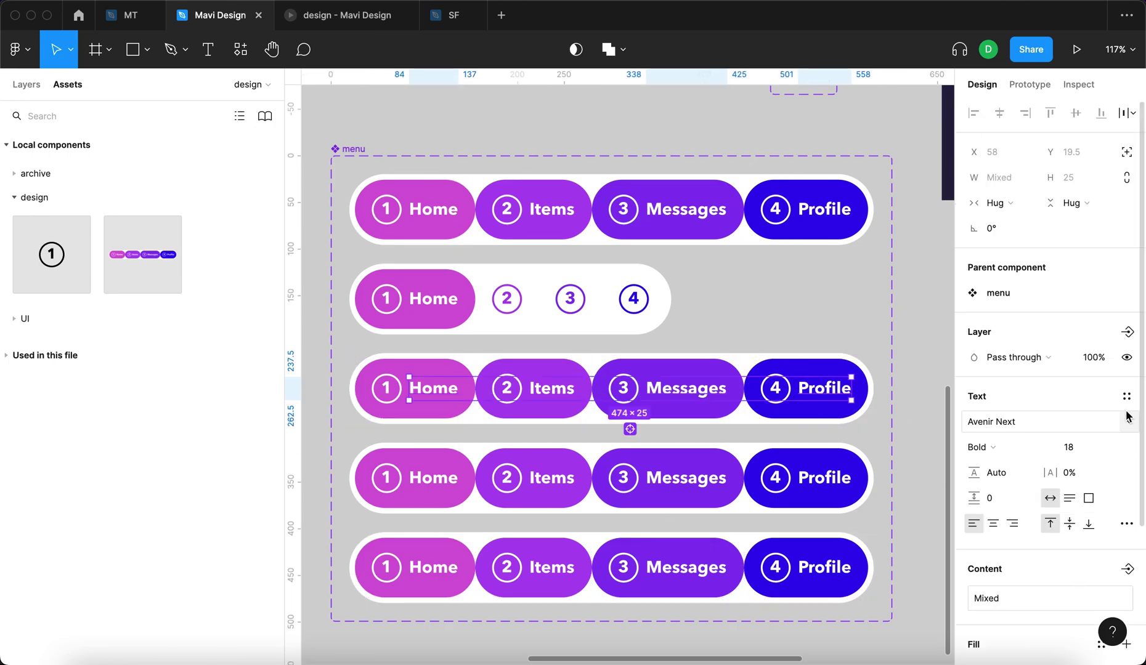
{"action": "left_click", "coordinate": [1126, 358]}
- Hide the Home, Items and Profile text labels in the fourth menu variant
{"action": "left_click", "coordinate": [551, 482]}
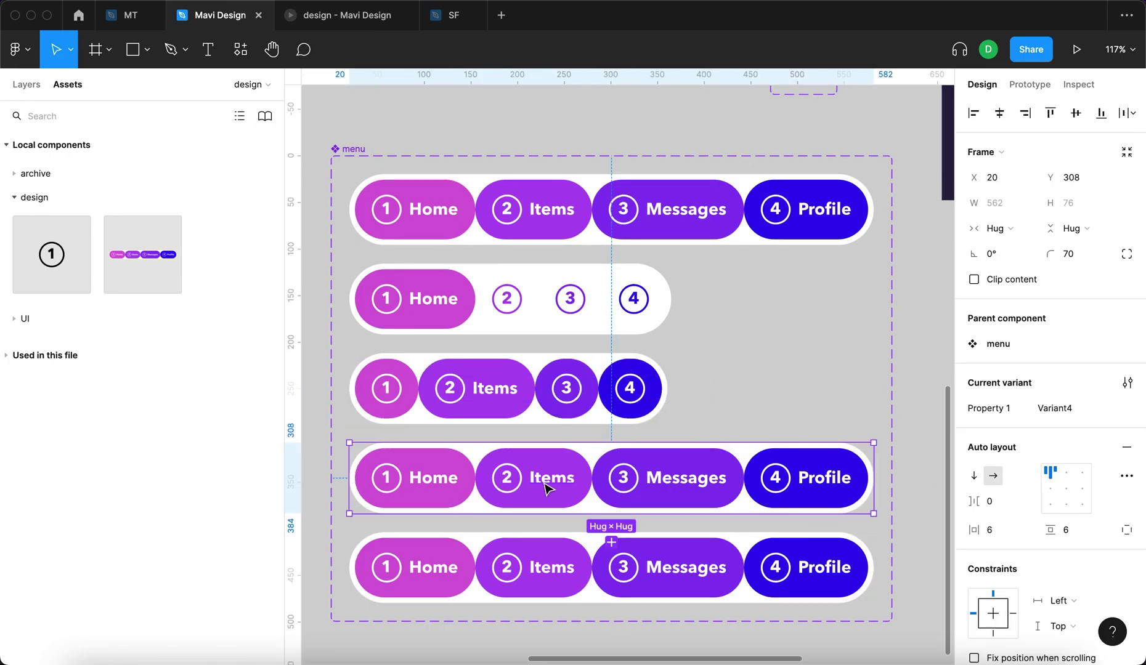
{"action": "left_click", "coordinate": [550, 482], "text": "super"}
{"action": "left_click", "coordinate": [447, 485], "text": "shift+super"}
{"action": "left_click", "coordinate": [844, 486], "text": "shift+super"}
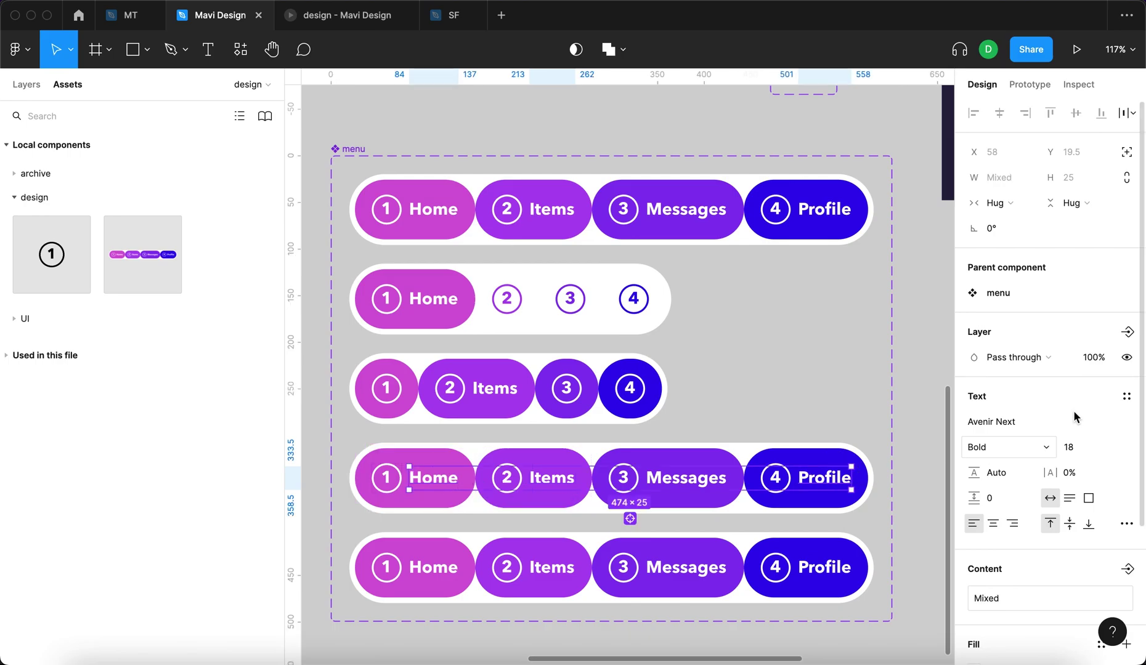
{"action": "left_click", "coordinate": [1126, 357]}
- Hide the Home, Items and Messages text labels in the fifth menu variant
{"action": "left_click", "coordinate": [430, 573]}
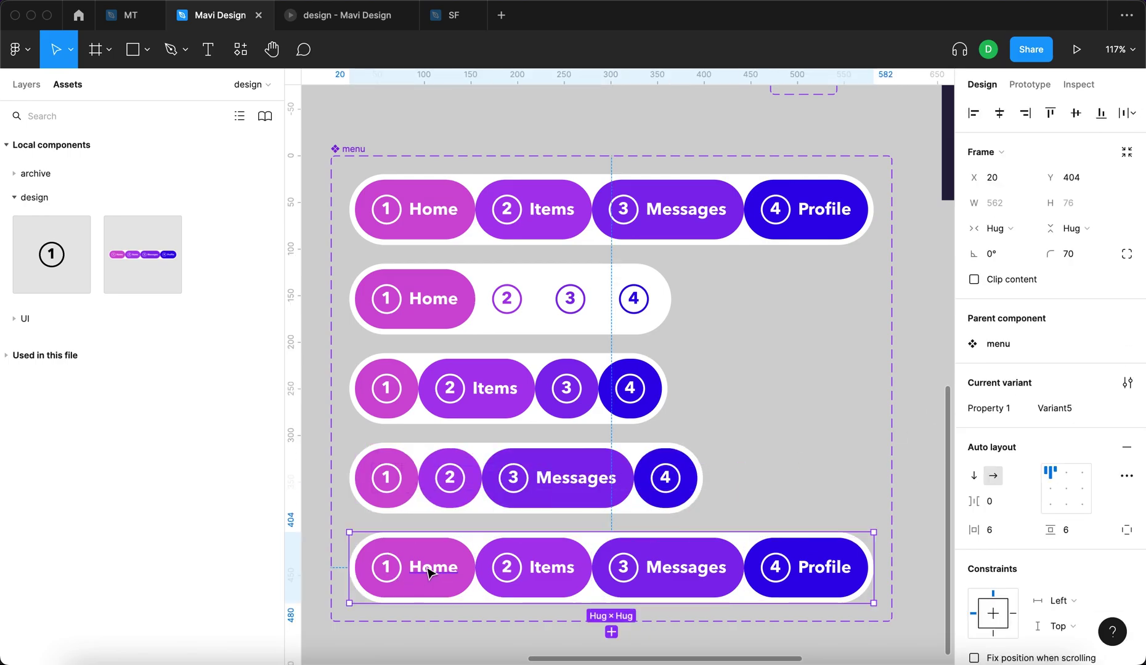
{"action": "left_click", "coordinate": [429, 573], "text": "super"}
{"action": "left_click", "coordinate": [551, 568], "text": "shift+super"}
{"action": "left_click", "coordinate": [686, 566], "text": "shift+super"}
{"action": "left_click", "coordinate": [1127, 358]}
- Make the Home item fills in the third, fourth and fifth variants 0% opaque and recolour icon 1 with the default variant's Home pink
{"action": "left_click", "coordinate": [622, 478]}
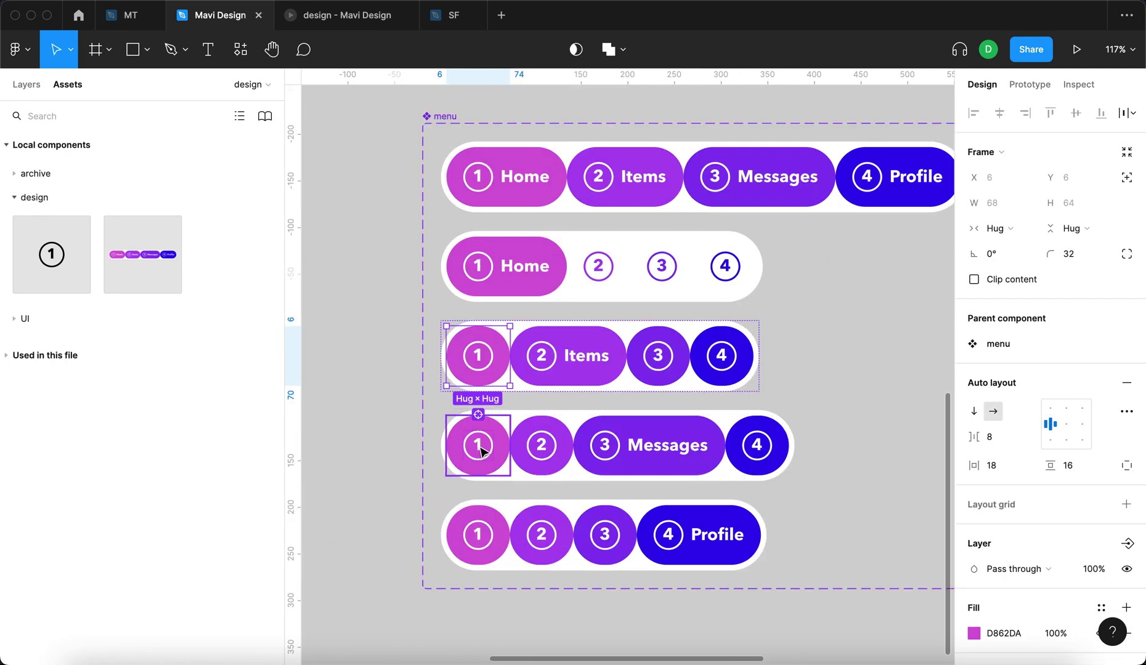
{"action": "left_click", "coordinate": [481, 448], "text": "shift+super"}
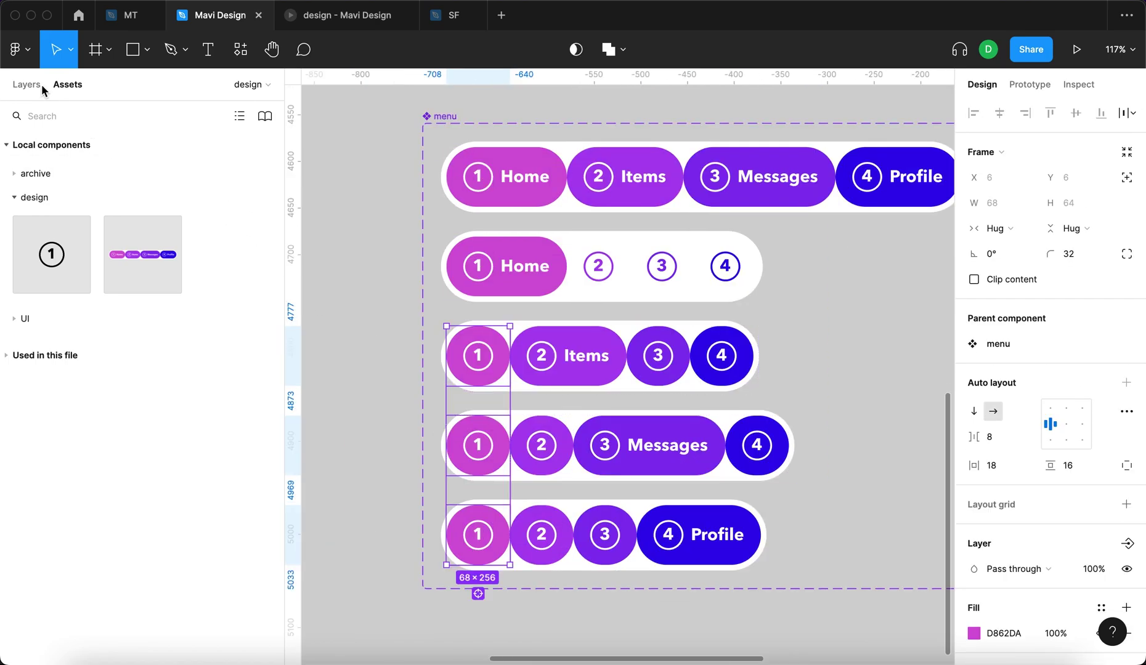
{"action": "left_click", "coordinate": [38, 84]}
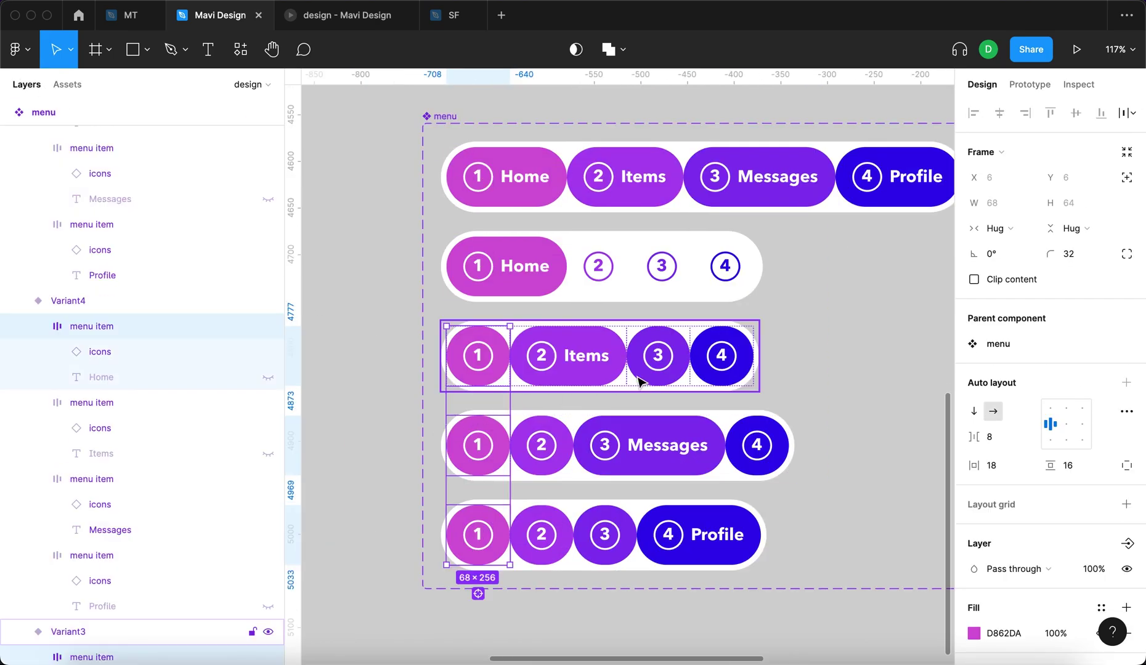
{"action": "scroll", "coordinate": [570, 330], "scroll_direction": "down", "scroll_amount": 5}
{"action": "scroll", "coordinate": [1058, 548], "scroll_direction": "down", "scroll_amount": 3}
{"action": "left_click", "coordinate": [1056, 434]}
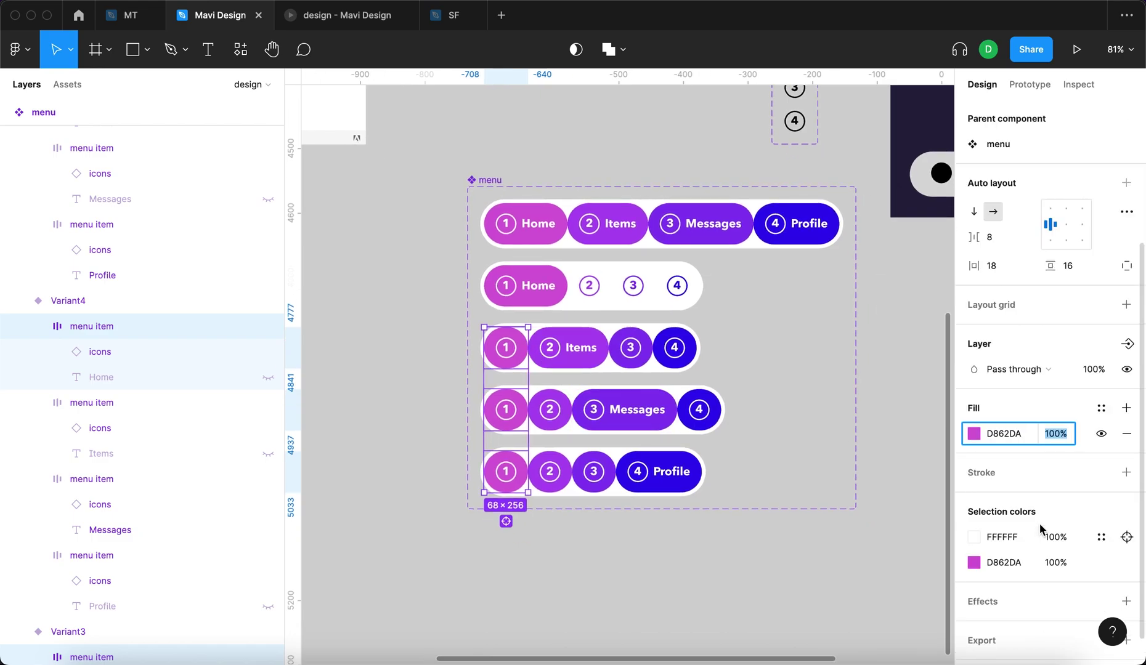
{"action": "type", "text": "0"}
{"action": "key", "text": "Return"}
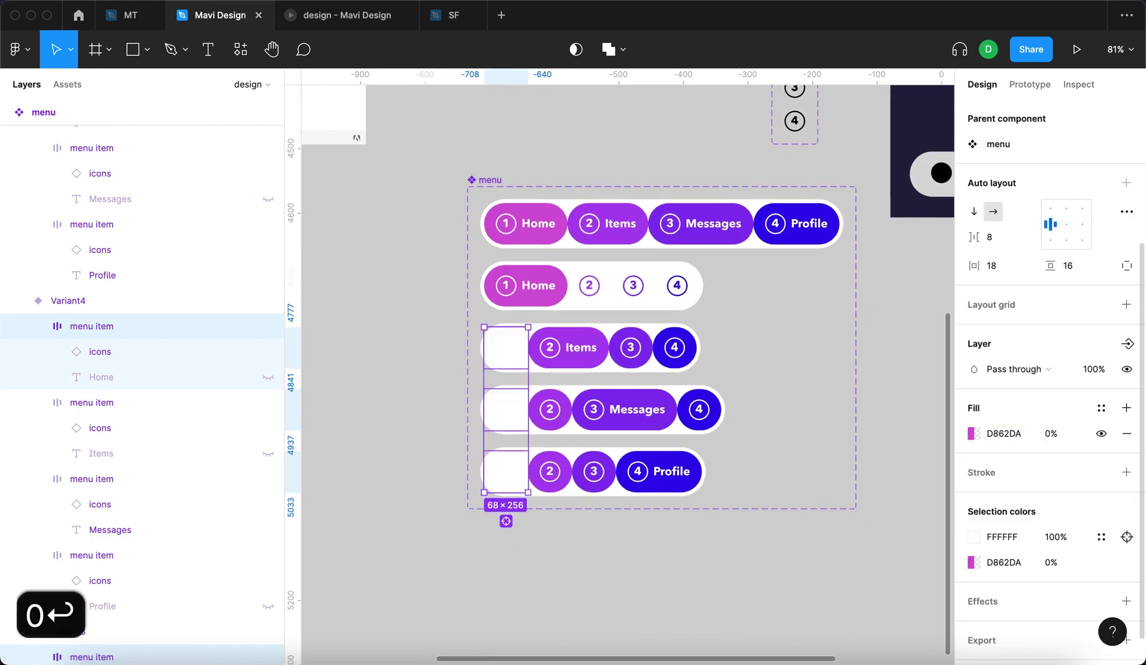
{"action": "left_click", "coordinate": [971, 541]}
{"action": "left_click", "coordinate": [786, 488]}
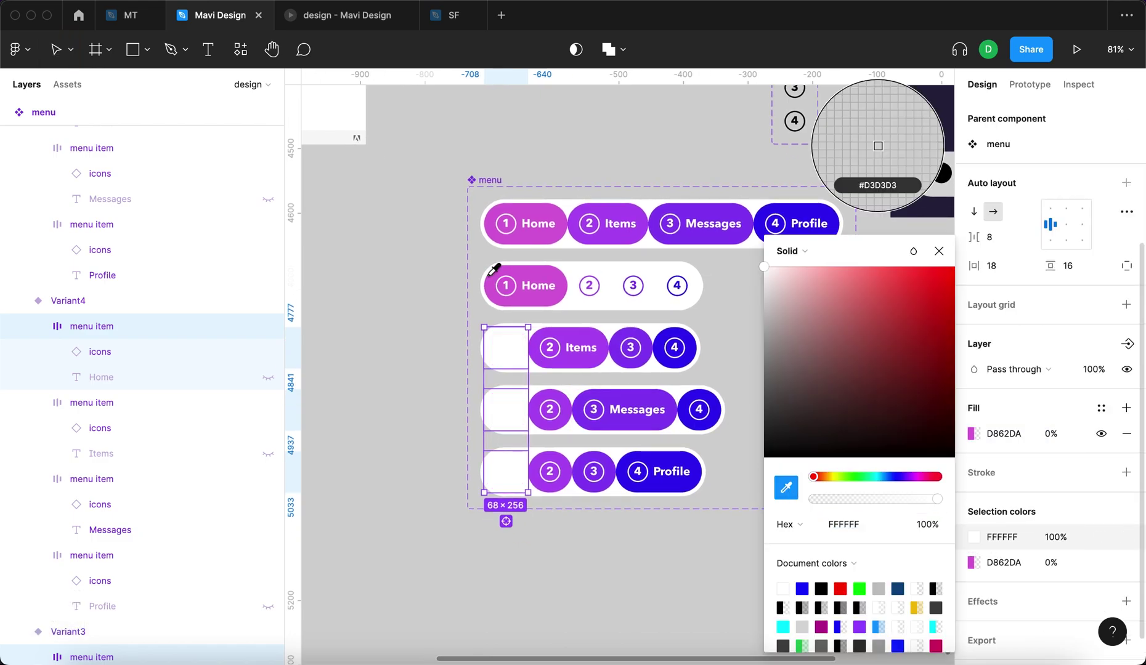
{"action": "left_click", "coordinate": [503, 239]}
- Make the Items fills in the fourth and fifth variants 0% opaque and recolour icon 2 with the Items purple sampled from the third variant
{"action": "left_click", "coordinate": [550, 410]}
{"action": "left_click", "coordinate": [553, 478], "text": "shift"}
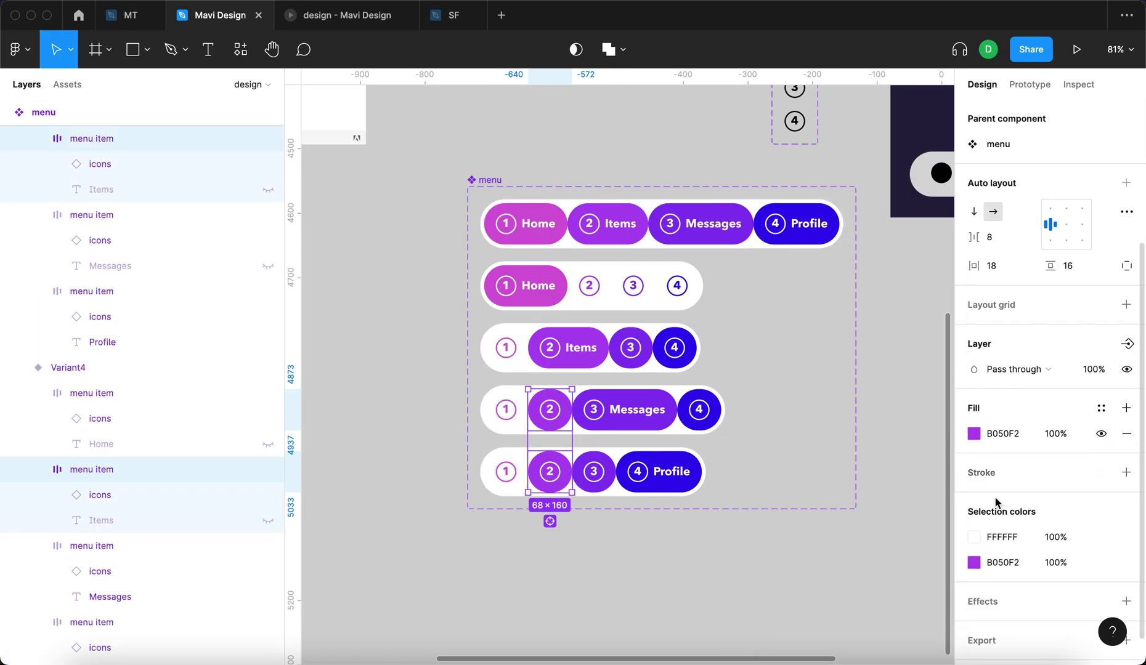
{"action": "left_click", "coordinate": [1055, 434]}
{"action": "type", "text": "0"}
{"action": "key", "text": "Return"}
{"action": "left_click", "coordinate": [974, 537]}
{"action": "left_click", "coordinate": [786, 487]}
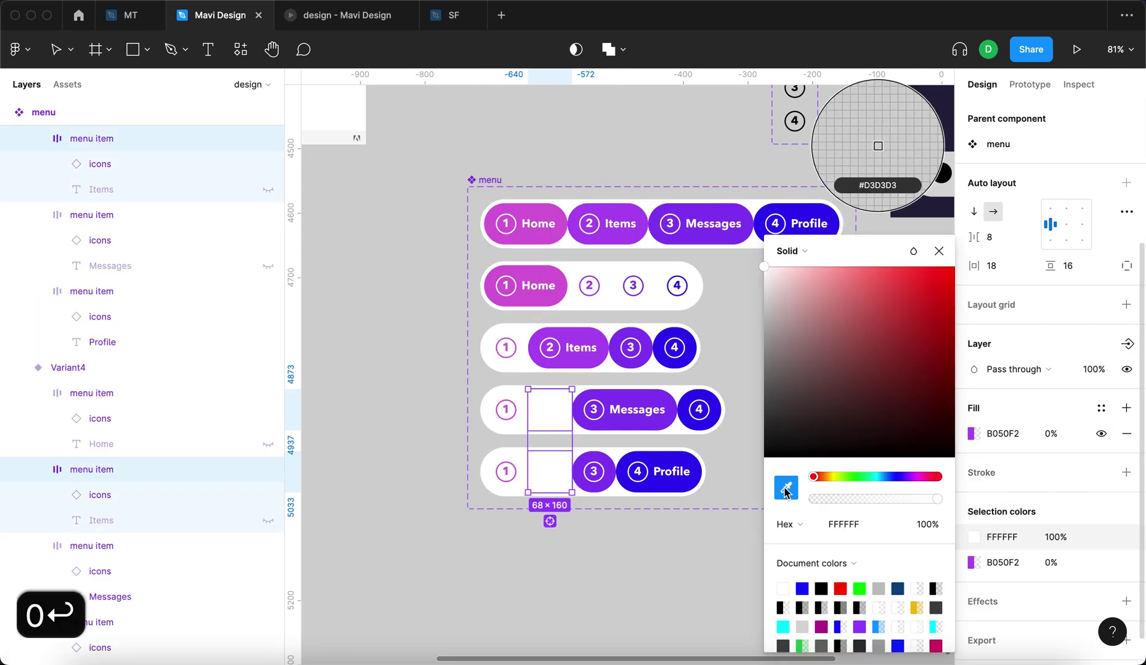
{"action": "left_click", "coordinate": [562, 335]}
- Make the Messages fills in the third and fifth variants 0% opaque and recolour icon 3 with the default variant's Messages violet
{"action": "left_click", "coordinate": [630, 347]}
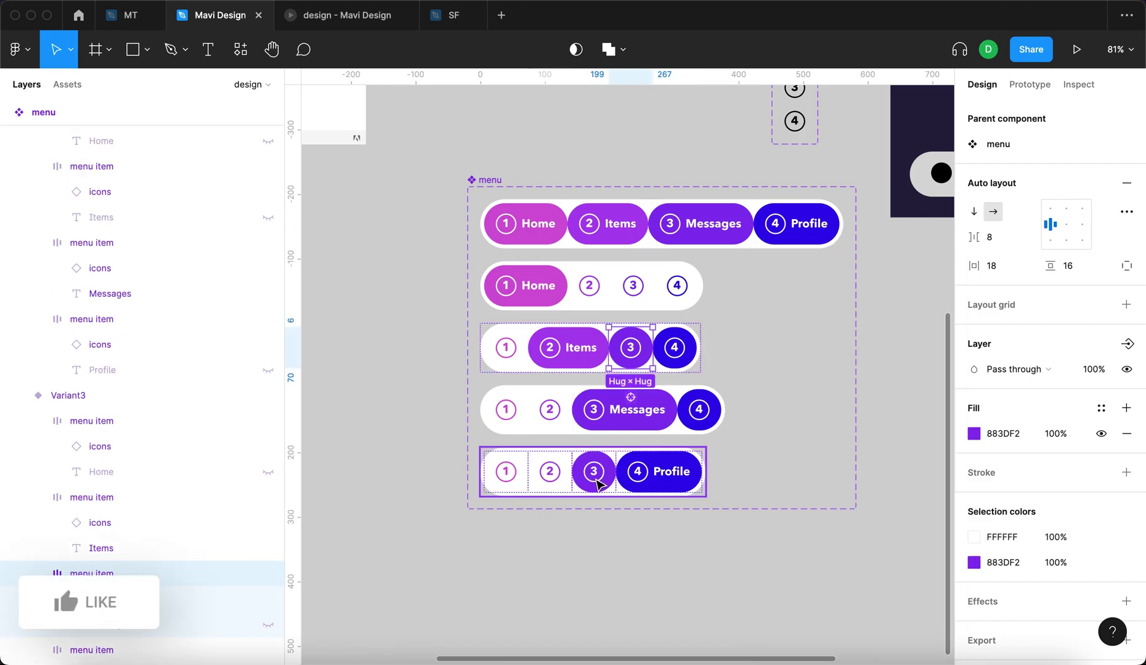
{"action": "left_click", "coordinate": [597, 480], "text": "shift"}
{"action": "left_click", "coordinate": [1056, 434]}
{"action": "type", "text": "0"}
{"action": "key", "text": "Return"}
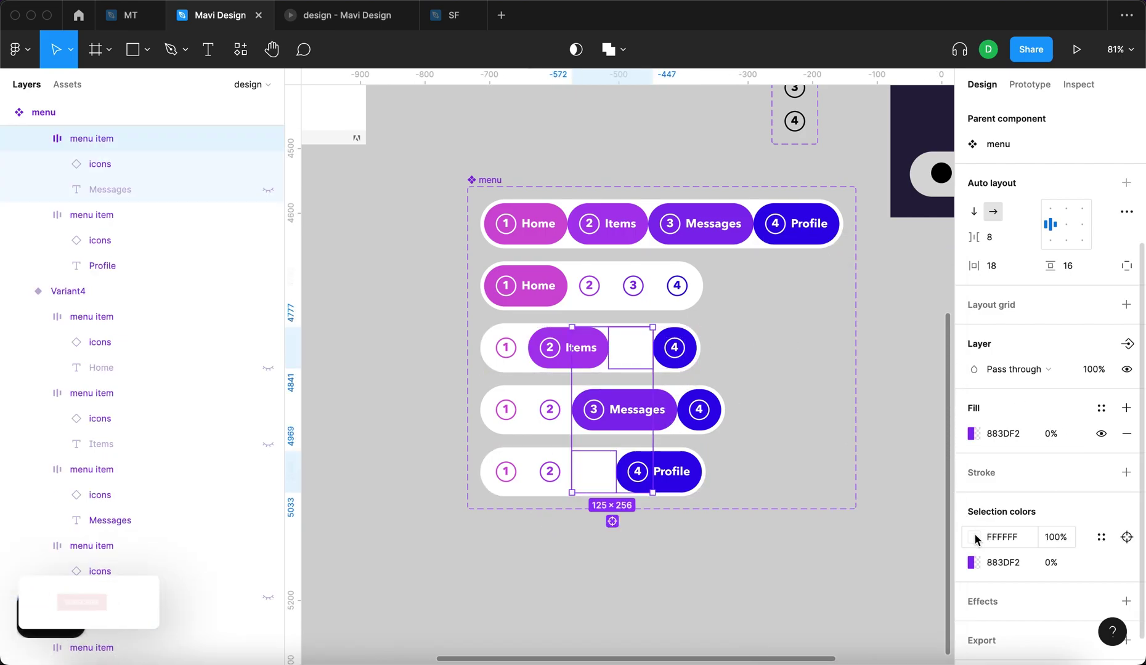
{"action": "left_click", "coordinate": [974, 537]}
{"action": "left_click", "coordinate": [789, 493]}
{"action": "left_click", "coordinate": [698, 221]}
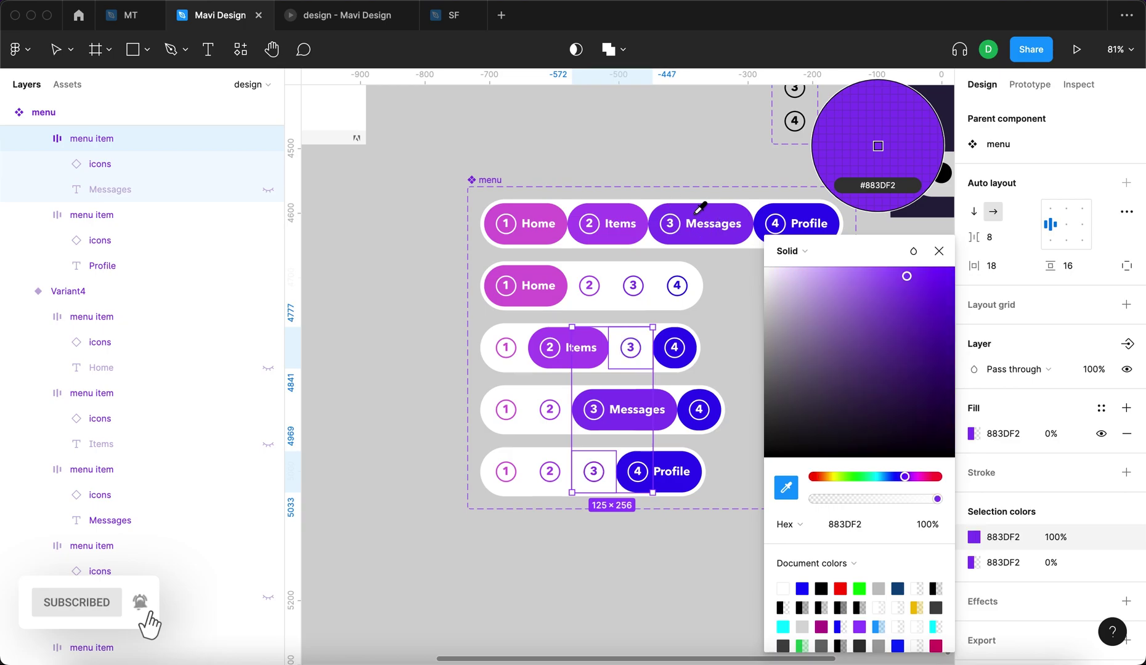
- Make the Profile fills in the third and fourth variants 0% opaque and recolour icon 4 with the default variant's Profile blue
{"action": "scroll", "coordinate": [701, 360], "scroll_direction": "right", "scroll_amount": 2}
{"action": "scroll", "coordinate": [702, 361], "scroll_direction": "down", "scroll_amount": 1}
{"action": "left_click", "coordinate": [613, 323]}
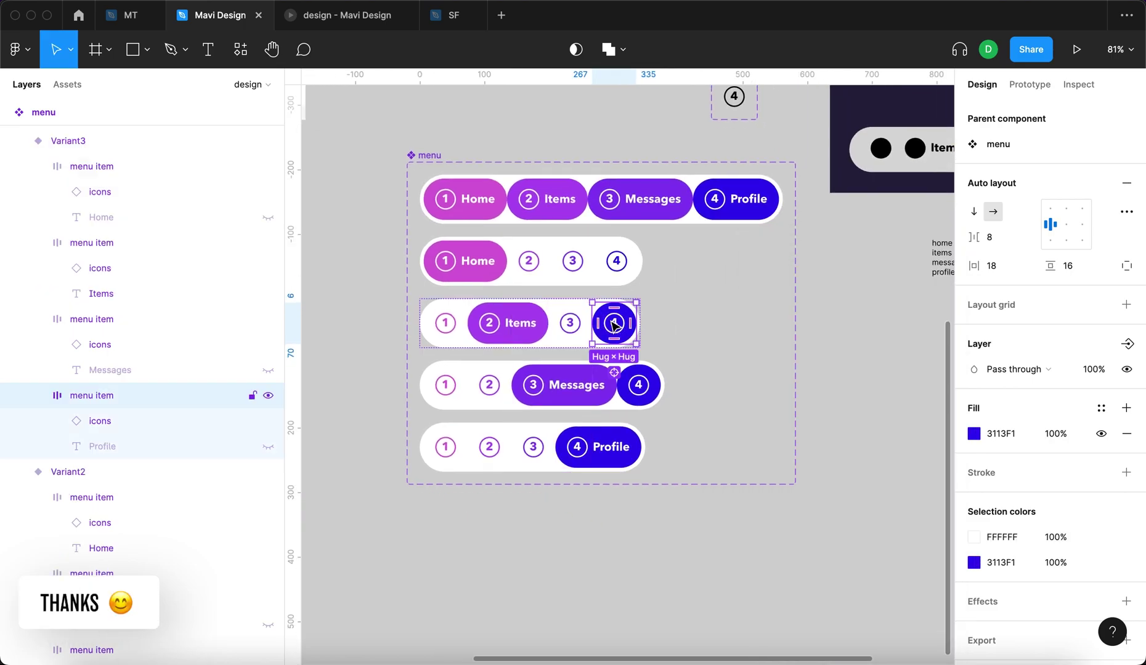
{"action": "left_click", "coordinate": [638, 385], "text": "shift"}
{"action": "left_click", "coordinate": [1055, 434]}
{"action": "type", "text": "0"}
{"action": "key", "text": "Return"}
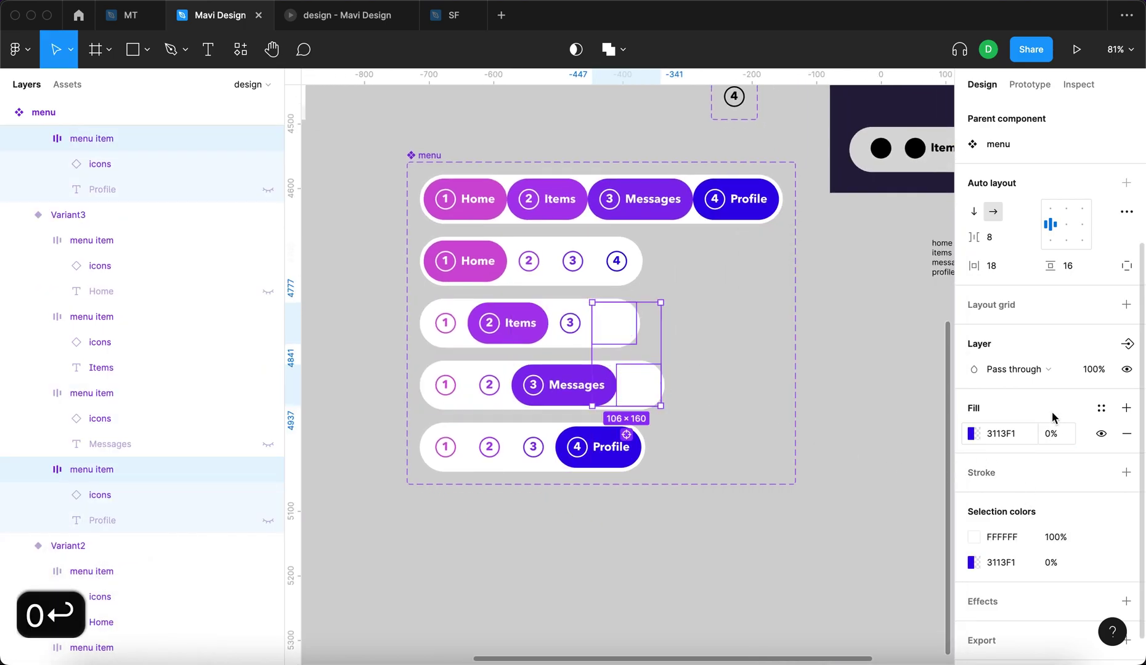
{"action": "left_click", "coordinate": [973, 537]}
{"action": "left_click", "coordinate": [786, 487]}
{"action": "left_click", "coordinate": [748, 196]}
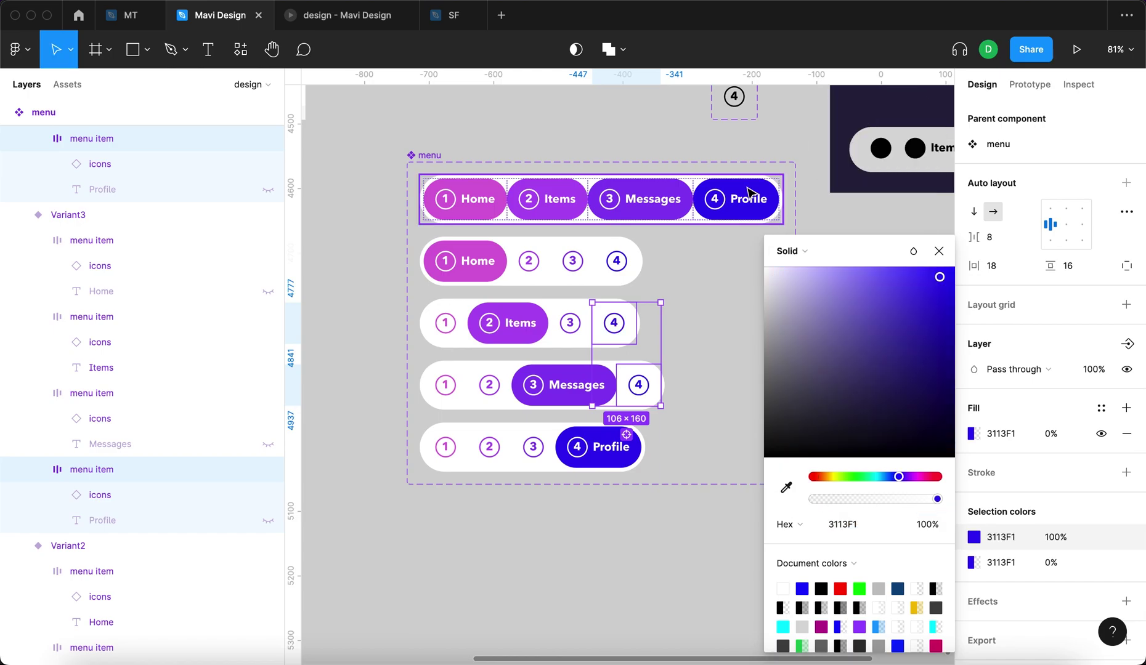
{"action": "left_click", "coordinate": [939, 251]}
{"action": "left_click", "coordinate": [755, 311]}
- Move the grey placeholder bar out of the phone frame and delete the leftover placeholder circles and Items text
{"action": "scroll", "coordinate": [761, 308], "scroll_direction": "left", "scroll_amount": 3}
{"action": "left_click", "coordinate": [784, 273]}
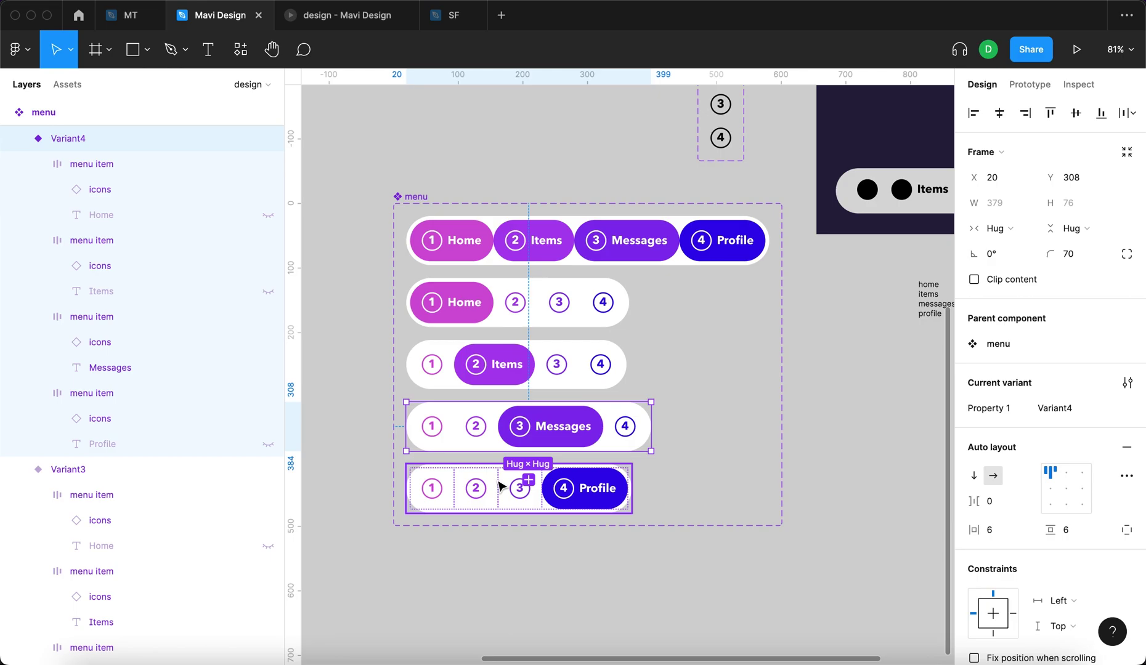
{"action": "left_click", "coordinate": [500, 487]}
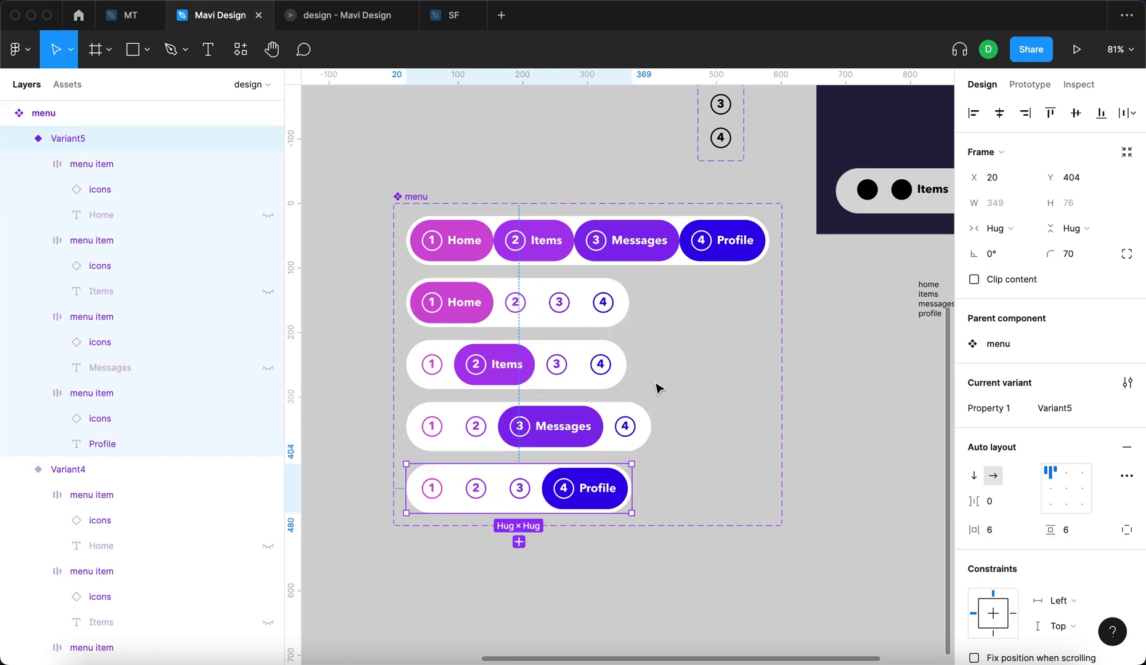
{"action": "scroll", "coordinate": [660, 390], "scroll_direction": "down", "scroll_amount": 5}
{"action": "left_click", "coordinate": [672, 395]}
{"action": "left_click", "coordinate": [818, 278]}
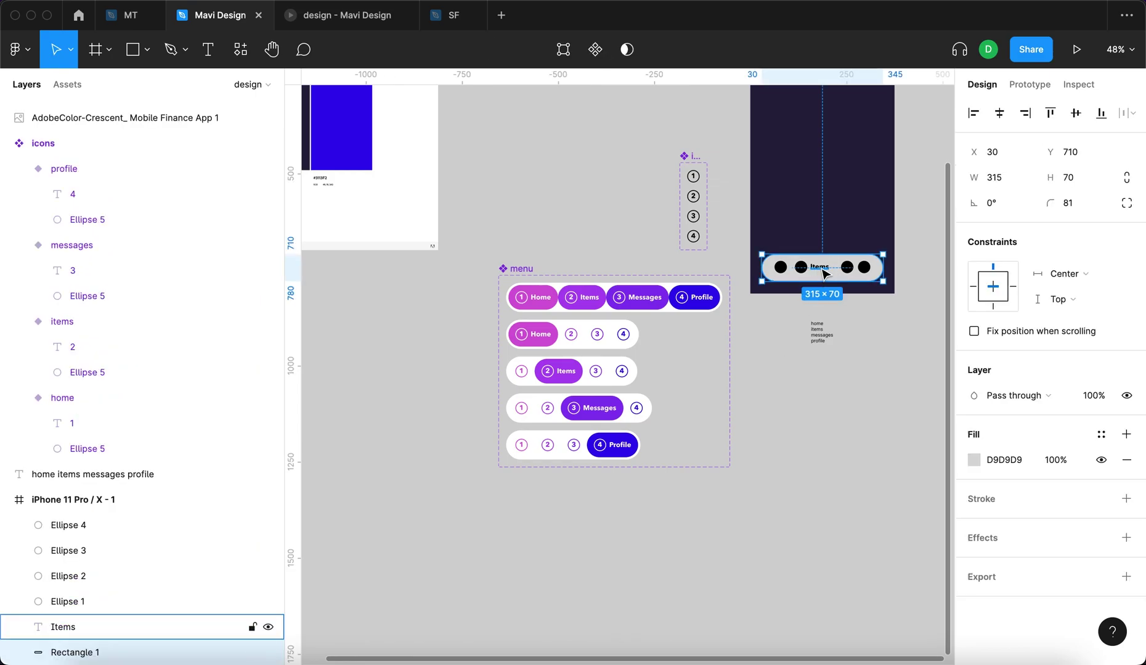
{"action": "left_click_drag", "start_coordinate": [821, 269], "coordinate": [860, 461]}
{"action": "left_click_drag", "start_coordinate": [852, 271], "coordinate": [773, 276]}
{"action": "key", "text": "BackSpace"}
- Place a copy of the Messages variant as a menu instance near the bottom of the phone frame
{"action": "left_click", "coordinate": [643, 407]}
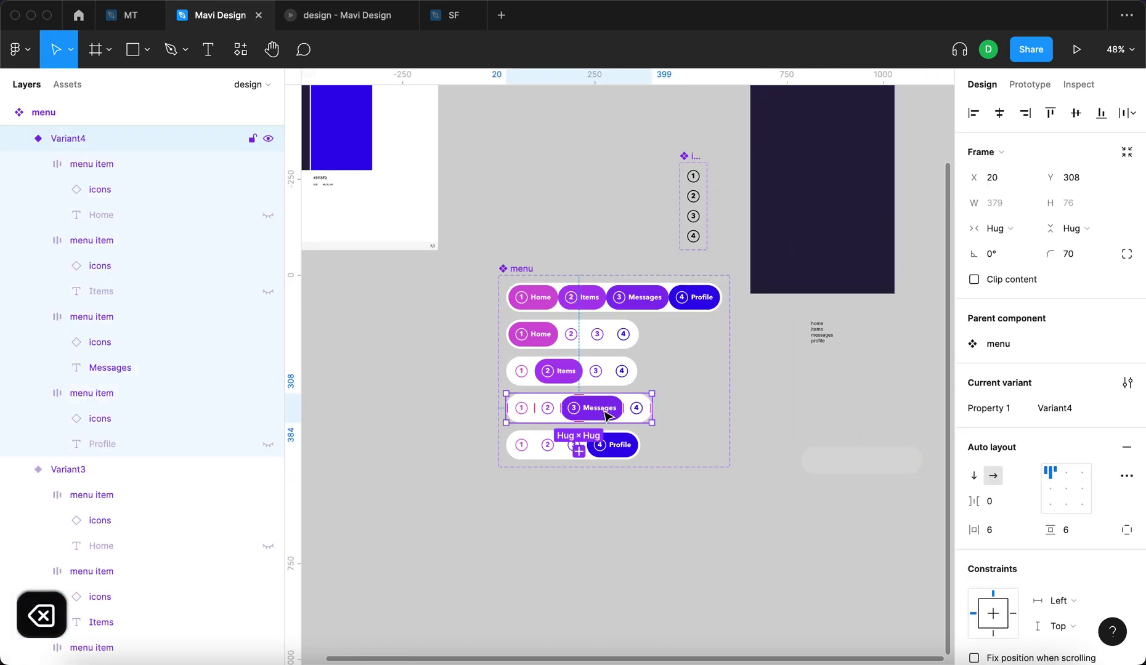
{"action": "left_click_drag", "start_coordinate": [584, 411], "coordinate": [835, 290]}
{"action": "scroll", "coordinate": [875, 246], "scroll_direction": "up", "scroll_amount": 5}
{"action": "key", "text": "Escape"}
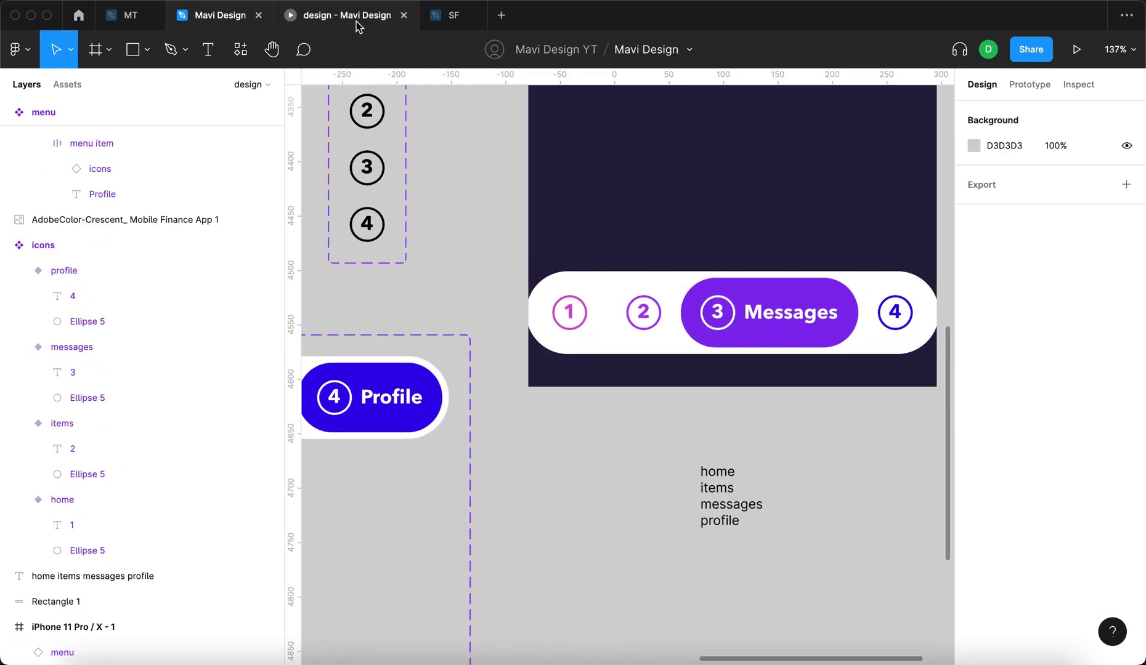
- Preview the prototype to check how the menu instance fits the phone's width, and return to the design file
{"action": "left_click", "coordinate": [360, 18]}
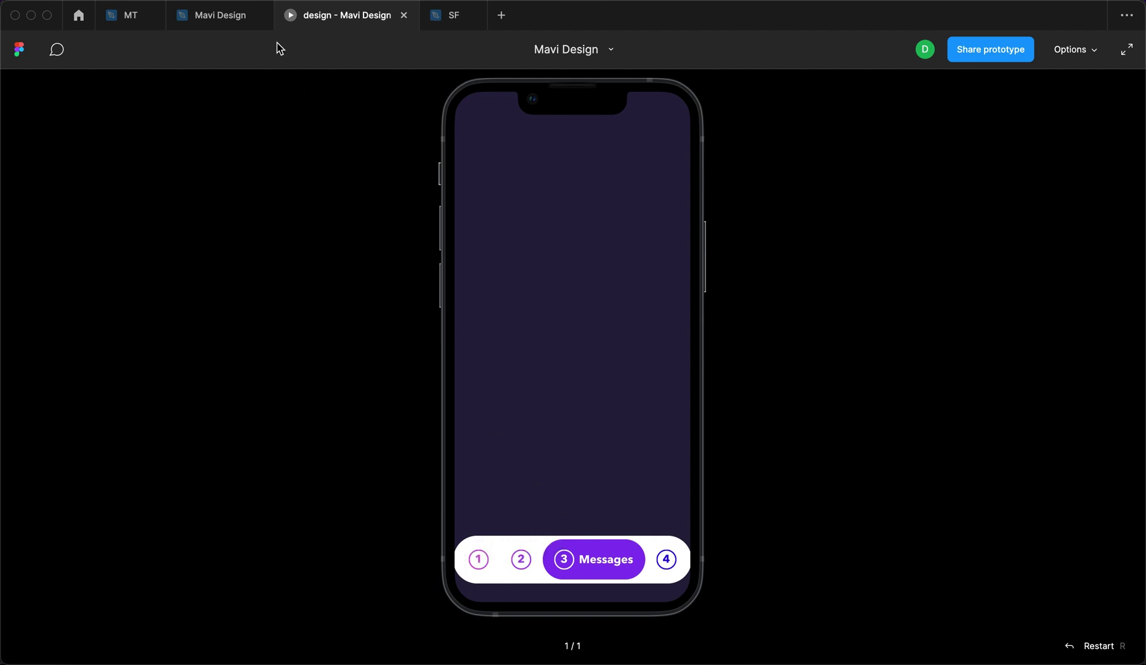
{"action": "left_click", "coordinate": [246, 20]}
{"action": "scroll", "coordinate": [762, 364], "scroll_direction": "down", "scroll_amount": 5}
{"action": "left_click", "coordinate": [759, 359]}
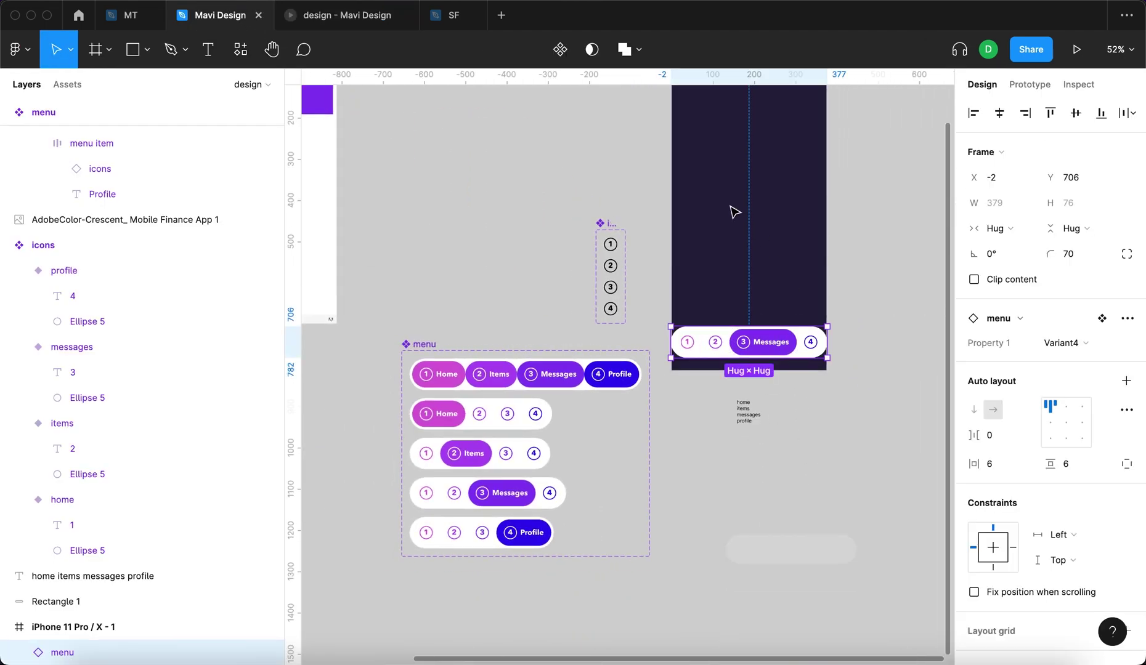
{"action": "left_click", "coordinate": [358, 16]}
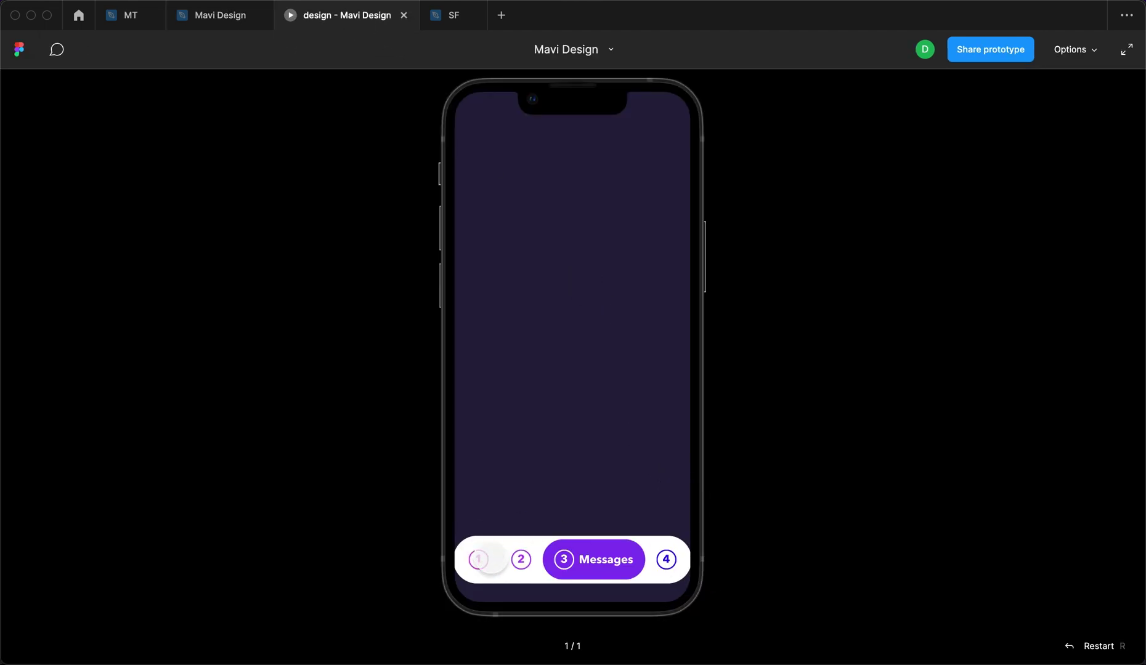
{"action": "left_click", "coordinate": [220, 15]}
- Set the horizontal padding of every menu item in all five variants to 14
{"action": "scroll", "coordinate": [644, 397], "scroll_direction": "down", "scroll_amount": 3}
{"action": "scroll", "coordinate": [568, 450], "scroll_direction": "up", "scroll_amount": 5}
{"action": "left_click", "coordinate": [527, 272]}
{"action": "left_click", "coordinate": [522, 334], "text": "shift"}
{"action": "left_click", "coordinate": [516, 379], "text": "shift"}
{"action": "left_click", "coordinate": [515, 435], "text": "shift"}
{"action": "left_click", "coordinate": [516, 502], "text": "shift"}
{"action": "scroll", "coordinate": [500, 374], "scroll_direction": "up", "scroll_amount": 3}
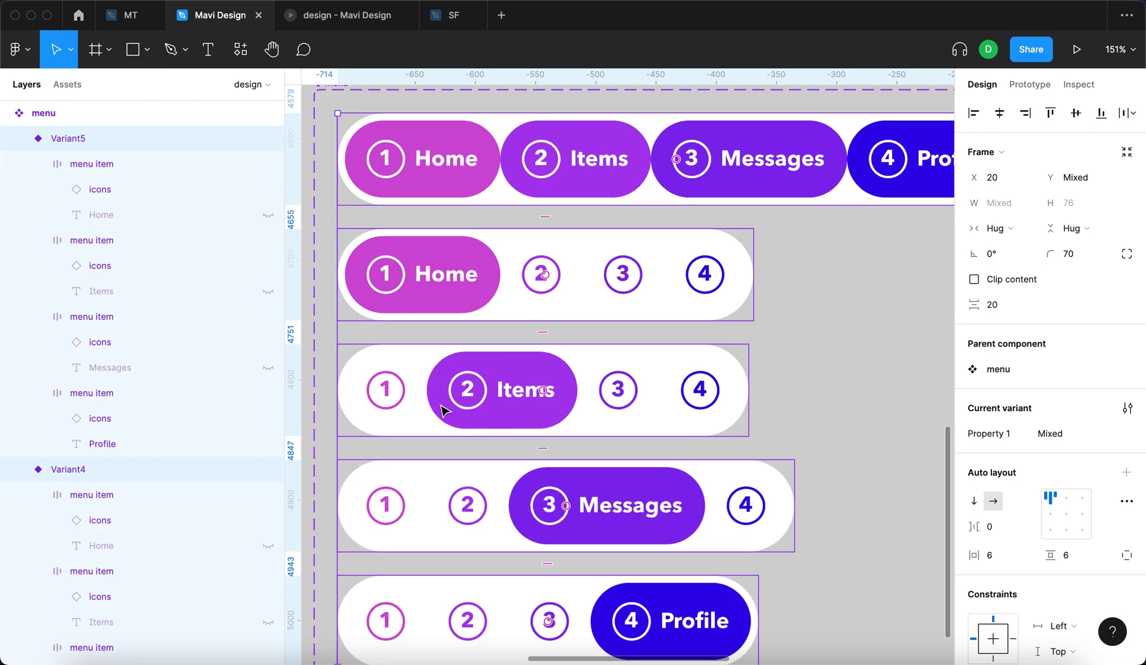
{"action": "scroll", "coordinate": [491, 423], "scroll_direction": "down", "scroll_amount": 3}
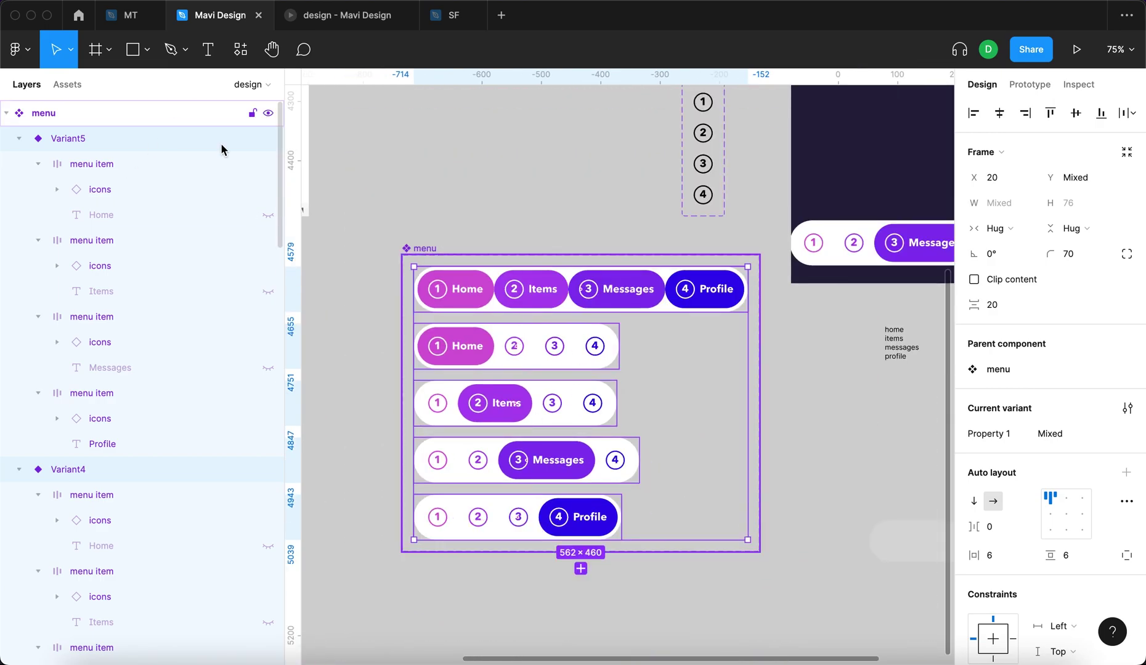
{"action": "scroll", "coordinate": [558, 336], "scroll_direction": "right", "scroll_amount": 1}
{"action": "key", "text": "Return"}
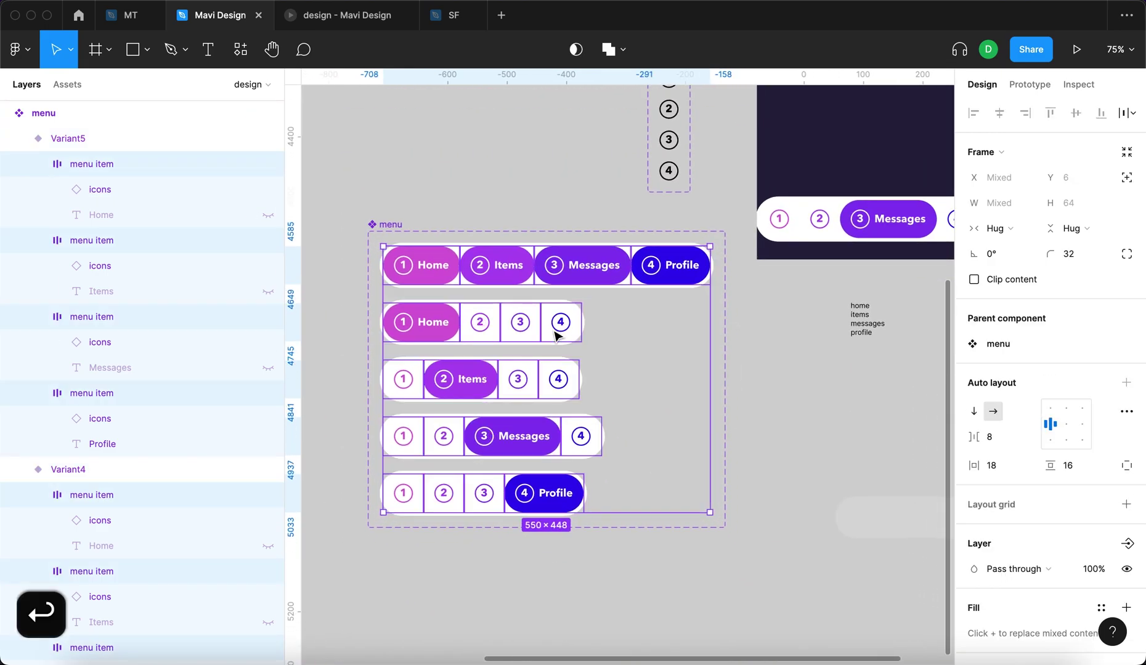
{"action": "left_click", "coordinate": [978, 467]}
{"action": "key", "text": "Down"}
{"action": "key", "text": "Down"}
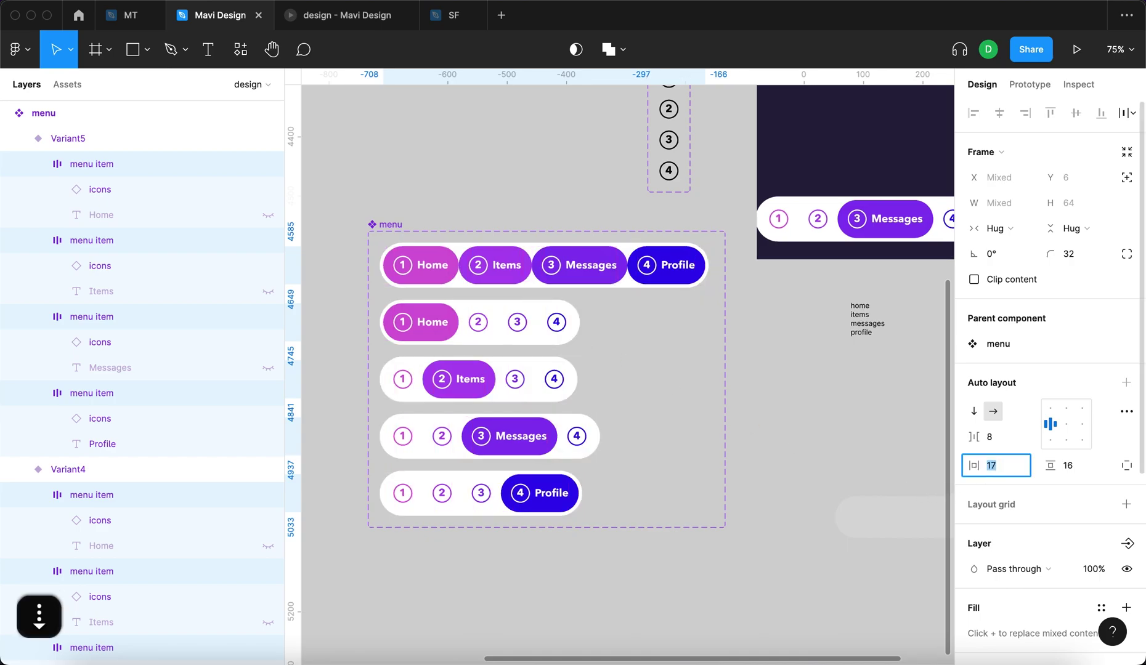
{"action": "key", "text": "Down"}
{"action": "key", "text": "Down"}
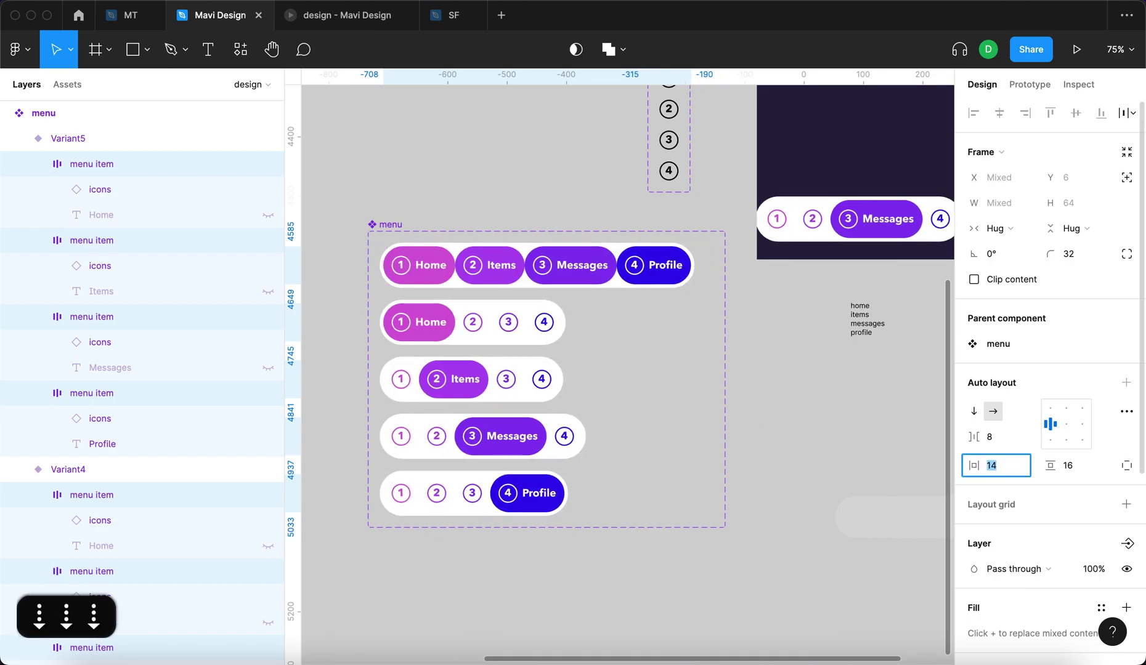
- Set the vertical padding of every menu item in all five variants to 12
{"action": "scroll", "coordinate": [864, 430], "scroll_direction": "right", "scroll_amount": 3}
{"action": "left_click", "coordinate": [1075, 466]}
{"action": "key", "text": "Down"}
{"action": "key", "text": "Down"}
{"action": "key", "text": "Down"}
{"action": "key", "text": "Down"}
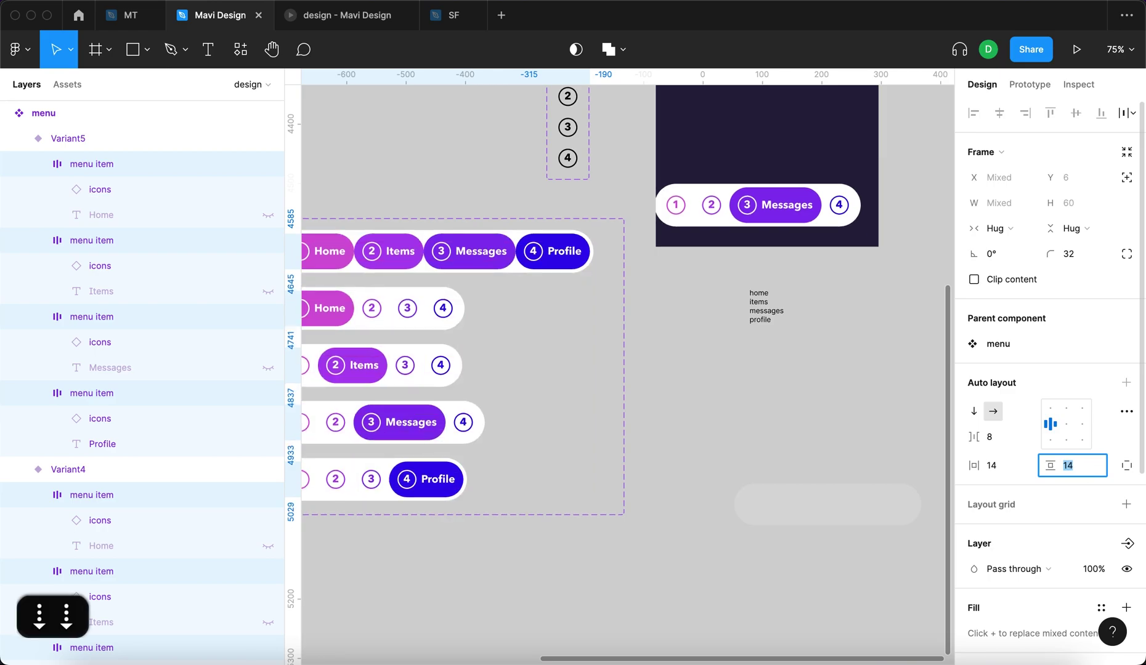
{"action": "key", "text": "Return"}
{"action": "scroll", "coordinate": [706, 462], "scroll_direction": "left", "scroll_amount": 3}
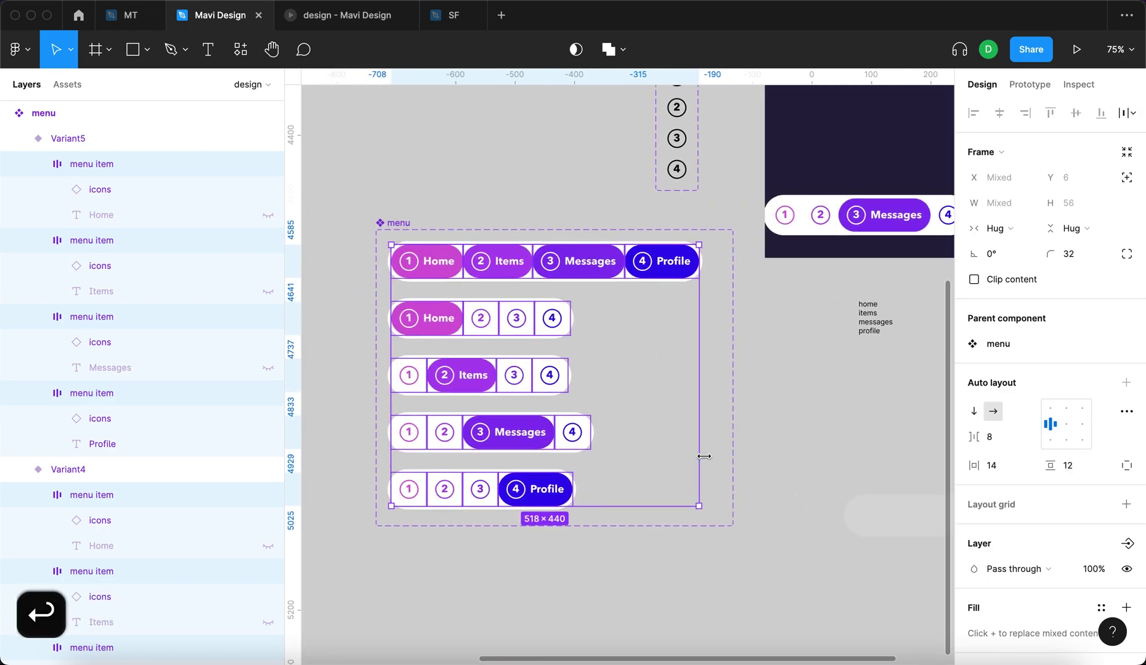
- Set the horizontal and vertical padding of all five menu variants to 4
{"action": "key", "text": "shift+Return"}
{"action": "scroll", "coordinate": [519, 488], "scroll_direction": "right", "scroll_amount": 2}
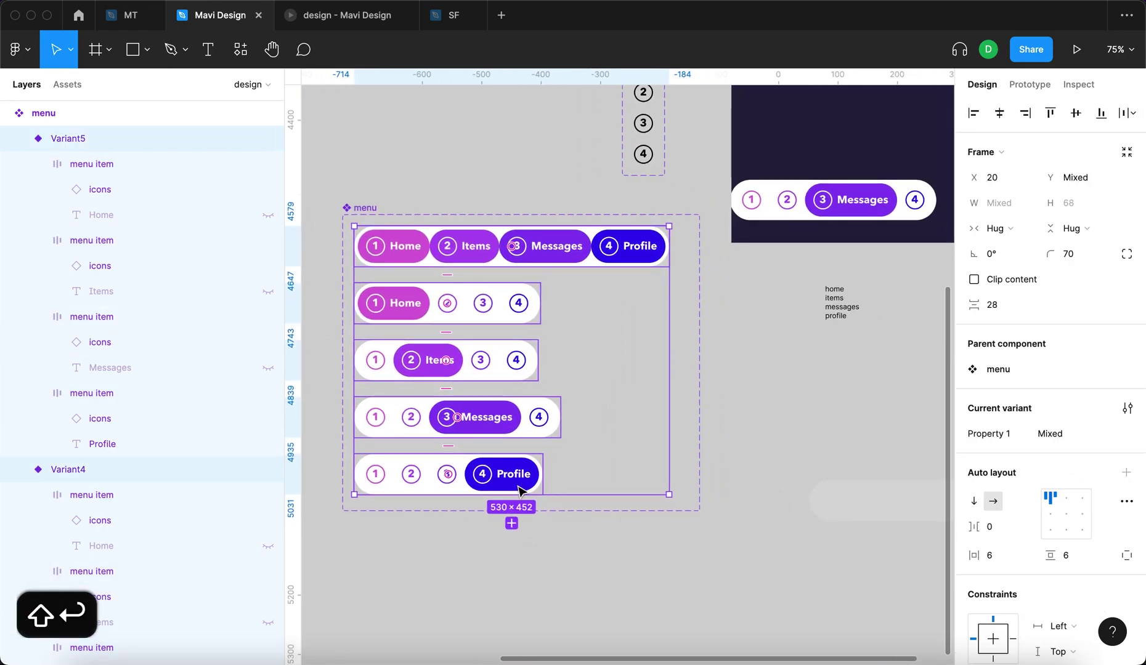
{"action": "left_click", "coordinate": [1001, 555]}
{"action": "key", "text": "Down"}
{"action": "key", "text": "Down"}
{"action": "left_click", "coordinate": [1077, 565]}
{"action": "key", "text": "Down"}
{"action": "key", "text": "Down"}
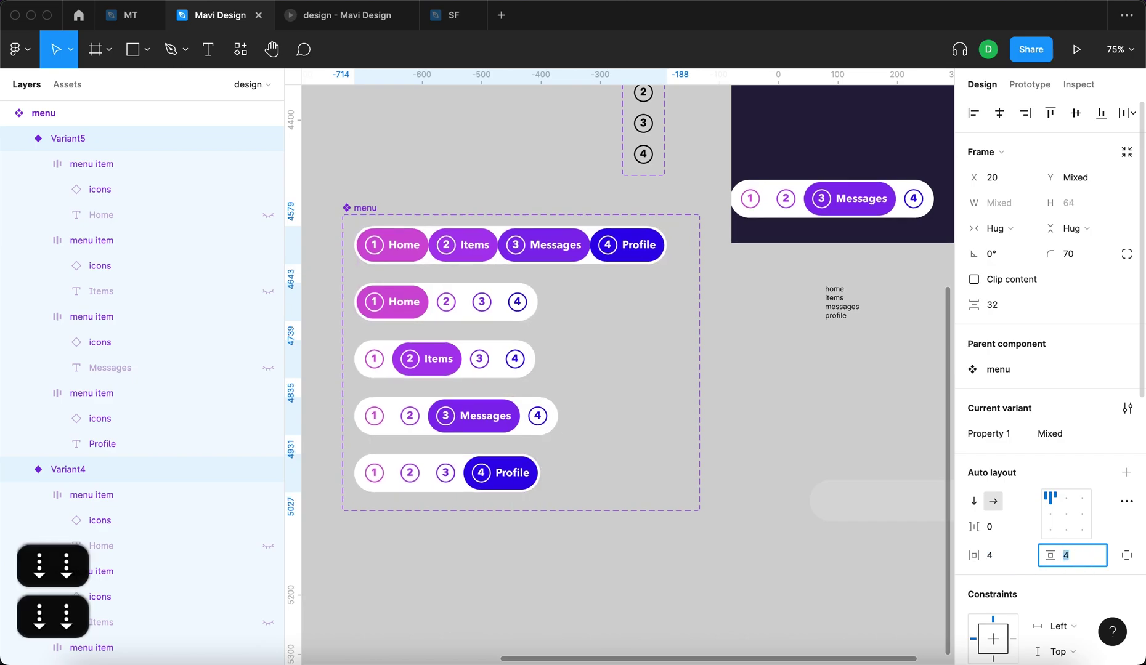
{"action": "key", "text": "Return"}
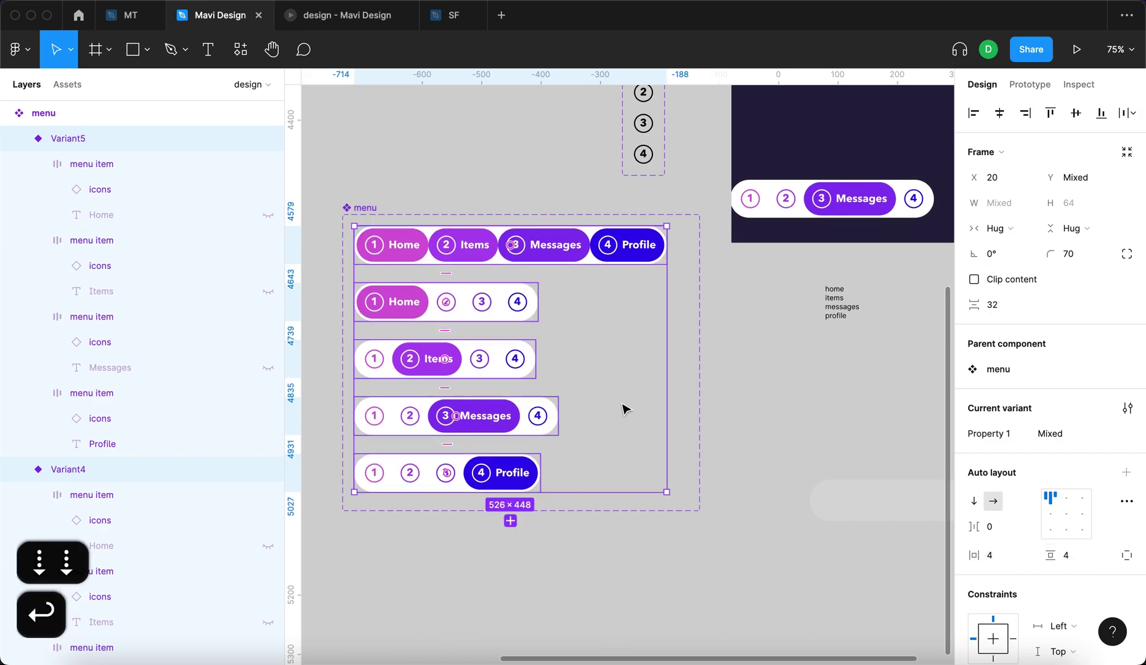
- Centre the menu instance horizontally in the phone frame and preview the prototype
{"action": "left_click", "coordinate": [803, 485]}
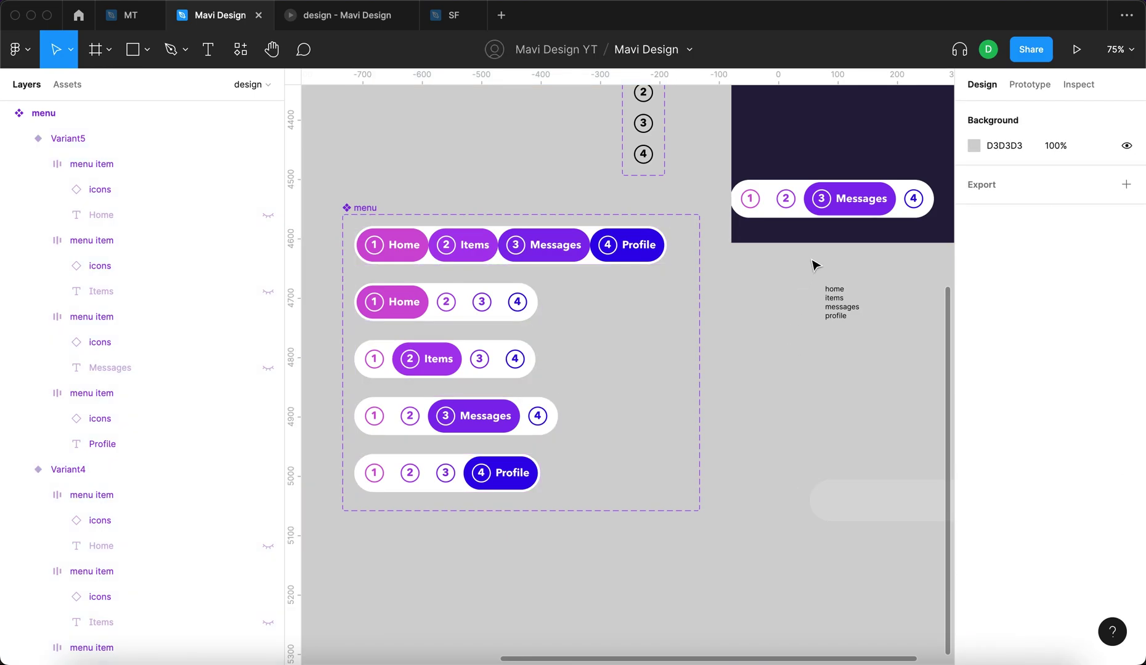
{"action": "left_click", "coordinate": [839, 199]}
{"action": "left_click", "coordinate": [800, 410]}
{"action": "left_click_drag", "start_coordinate": [761, 411], "coordinate": [652, 475]}
{"action": "left_click", "coordinate": [363, 17]}
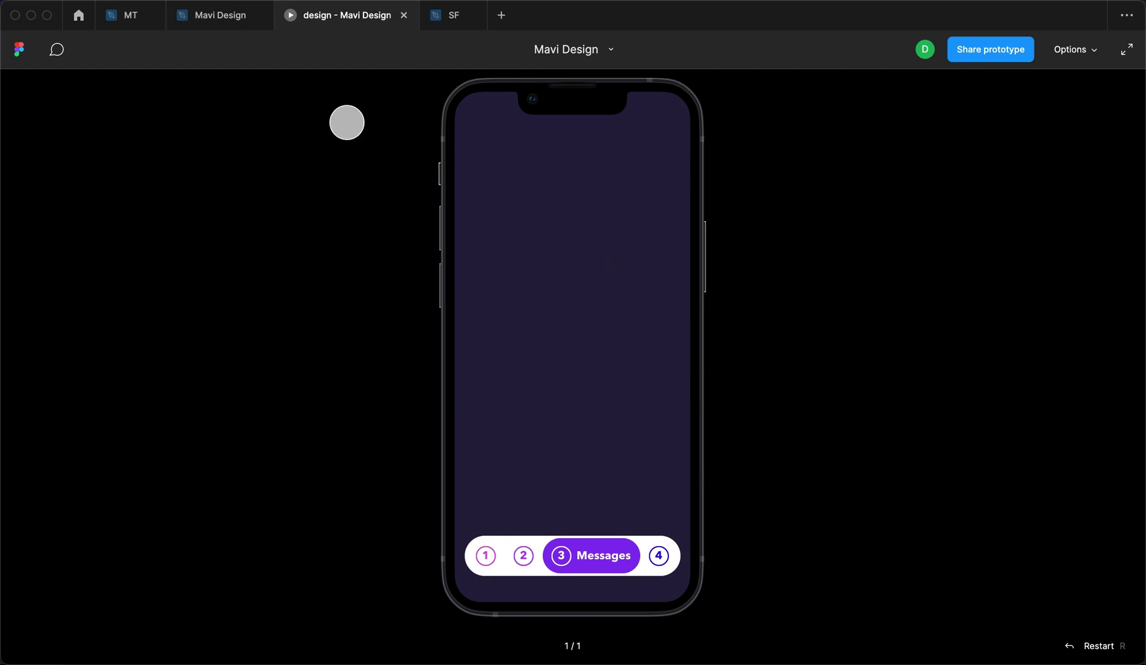
- Set the horizontal and vertical padding of the four single-item menu variants to 2 and preview the prototype
{"action": "left_click", "coordinate": [202, 23]}
{"action": "left_click_drag", "start_coordinate": [641, 442], "coordinate": [448, 251]}
{"action": "left_click", "coordinate": [995, 555]}
{"action": "left_click", "coordinate": [1066, 560]}
{"action": "key", "text": "Down"}
{"action": "key", "text": "Down"}
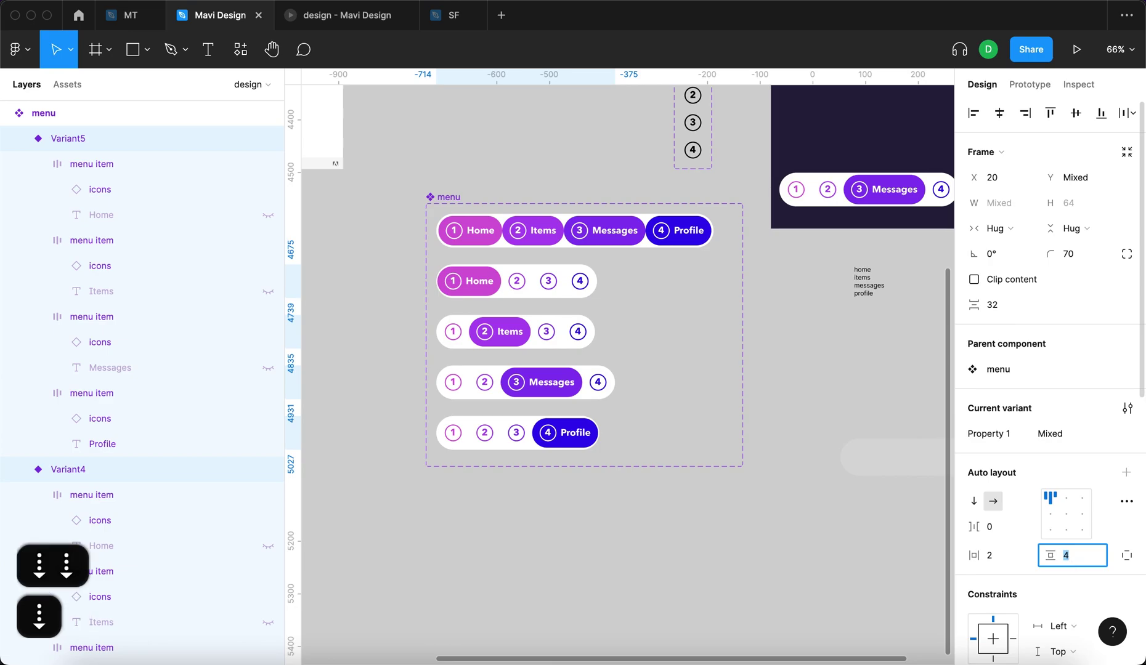
{"action": "key", "text": "Return"}
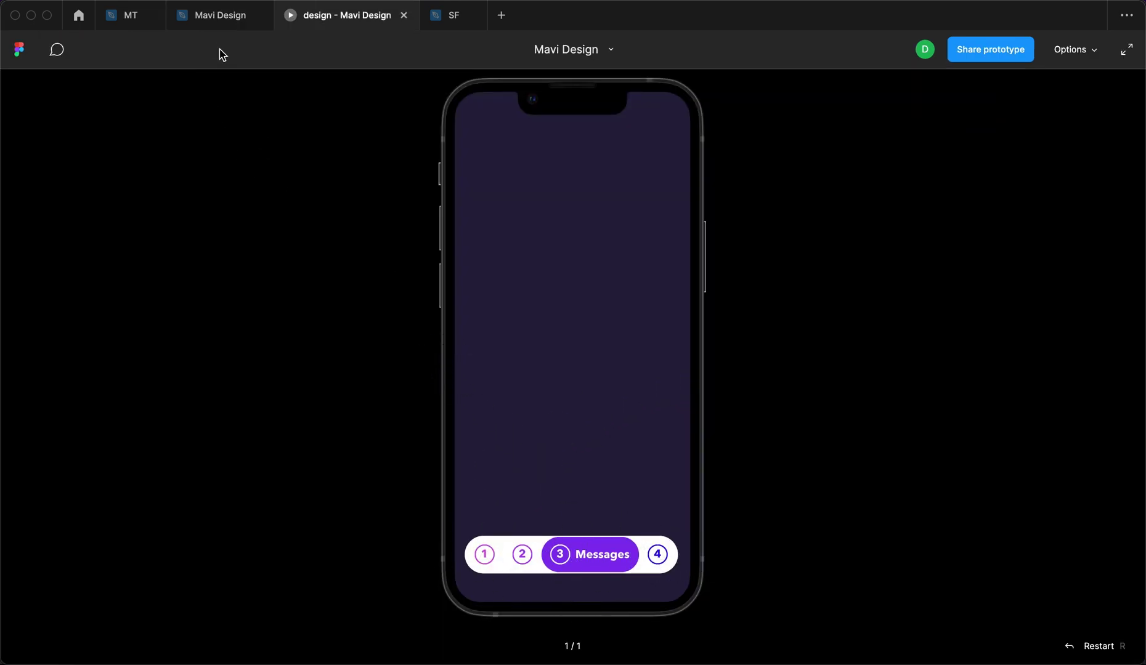
- Rename the menu component set's variant property to "active item"
{"action": "left_click", "coordinate": [230, 19]}
{"action": "left_click", "coordinate": [611, 234]}
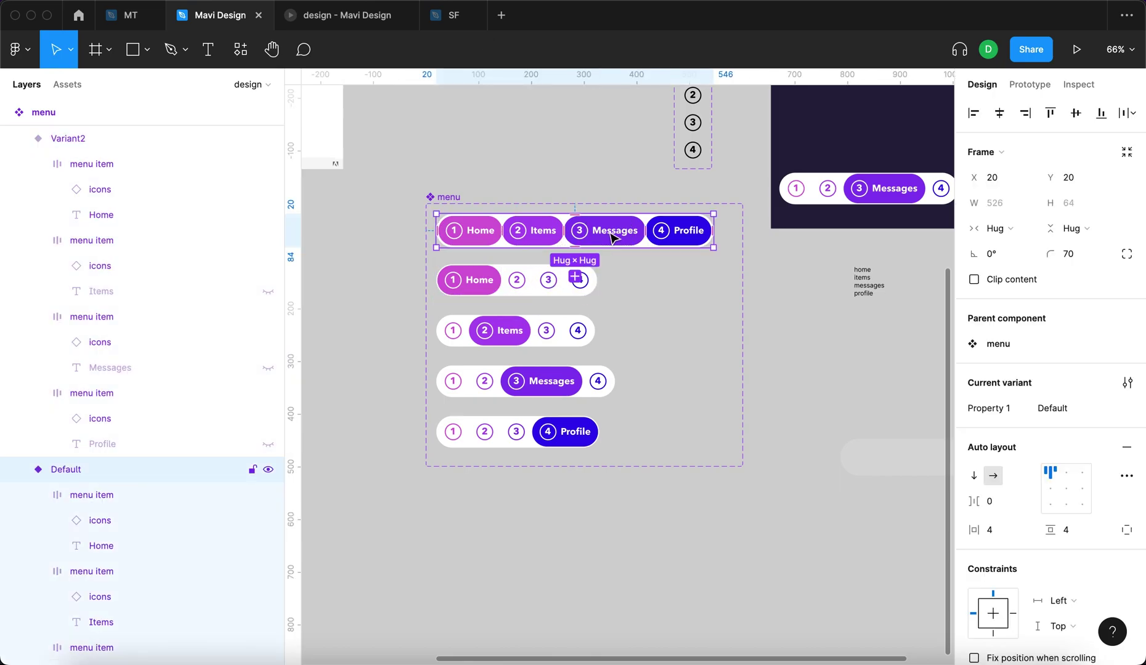
{"action": "left_click", "coordinate": [448, 197]}
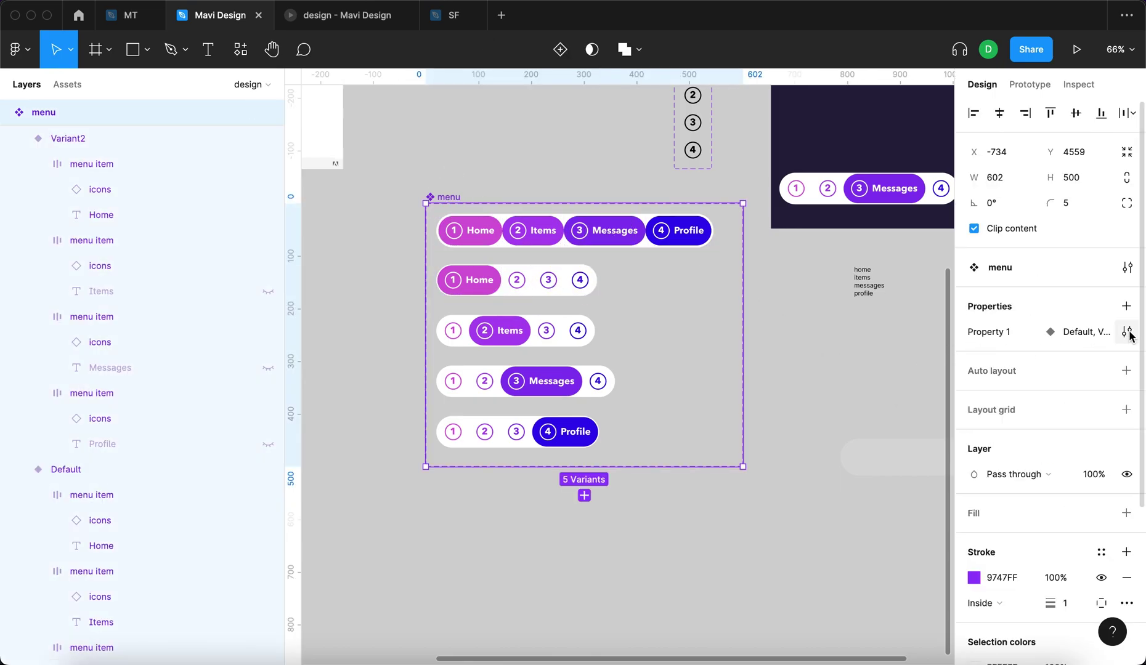
{"action": "left_click", "coordinate": [1127, 331]}
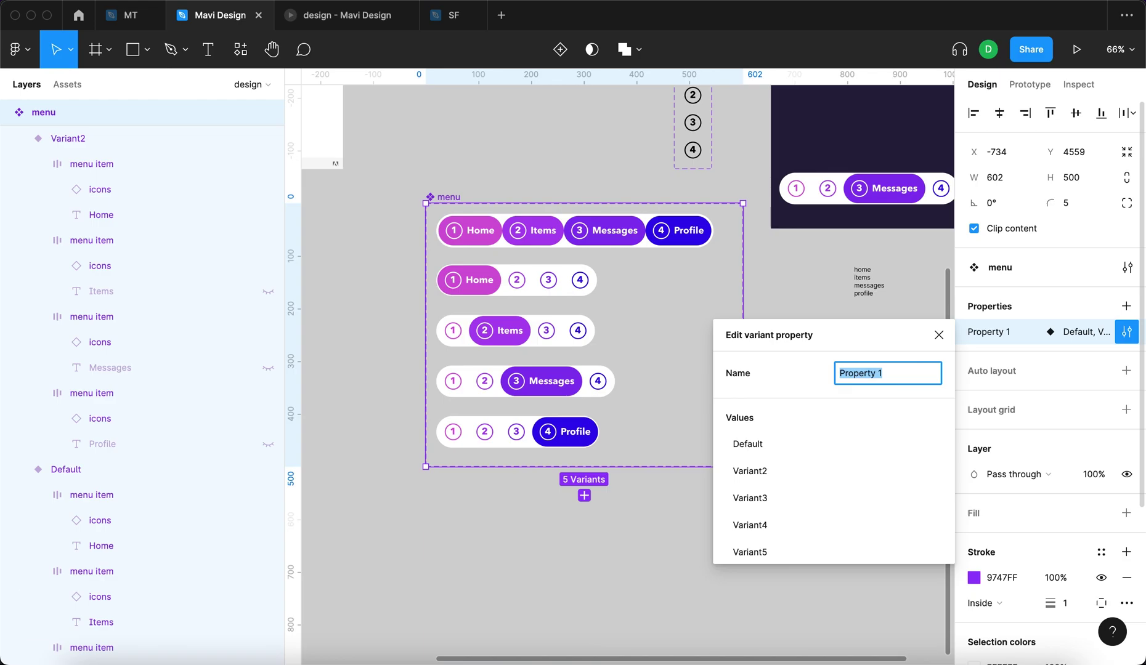
{"action": "type", "text": "menu"}
{"action": "key", "text": "BackSpace"}
{"action": "key", "text": "BackSpace"}
{"action": "key", "text": "BackSpace"}
{"action": "key", "text": "BackSpace"}
{"action": "type", "text": "active item"}
{"action": "key", "text": "Return"}
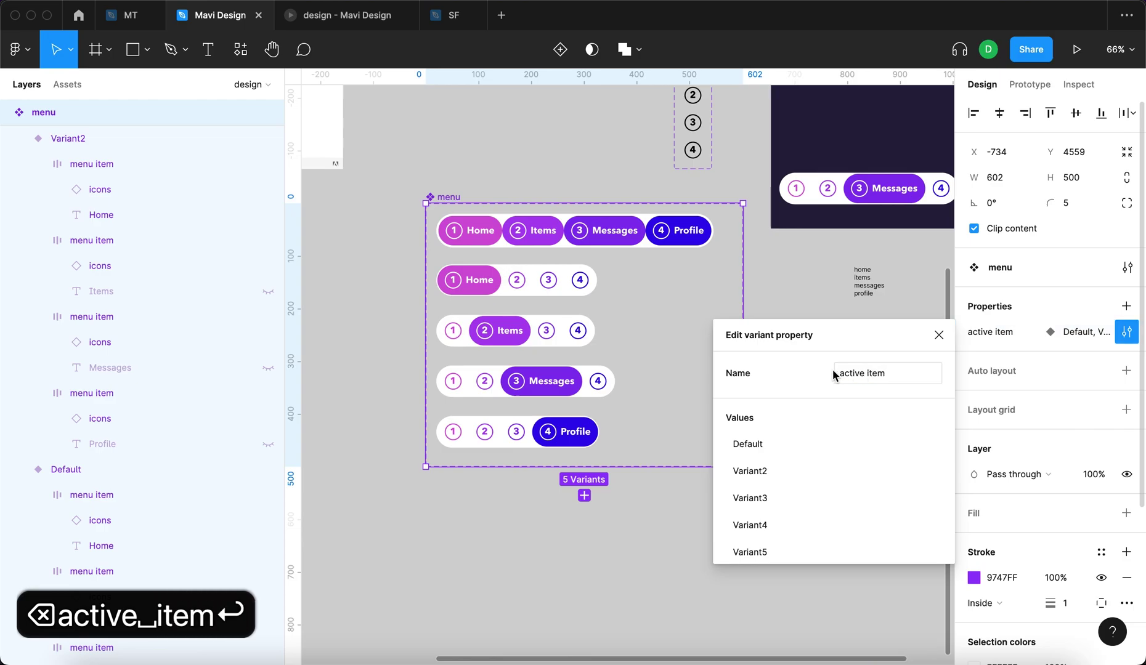
- Set the active item value of the variant showing all four labels to n/a
{"action": "left_click", "coordinate": [570, 246]}
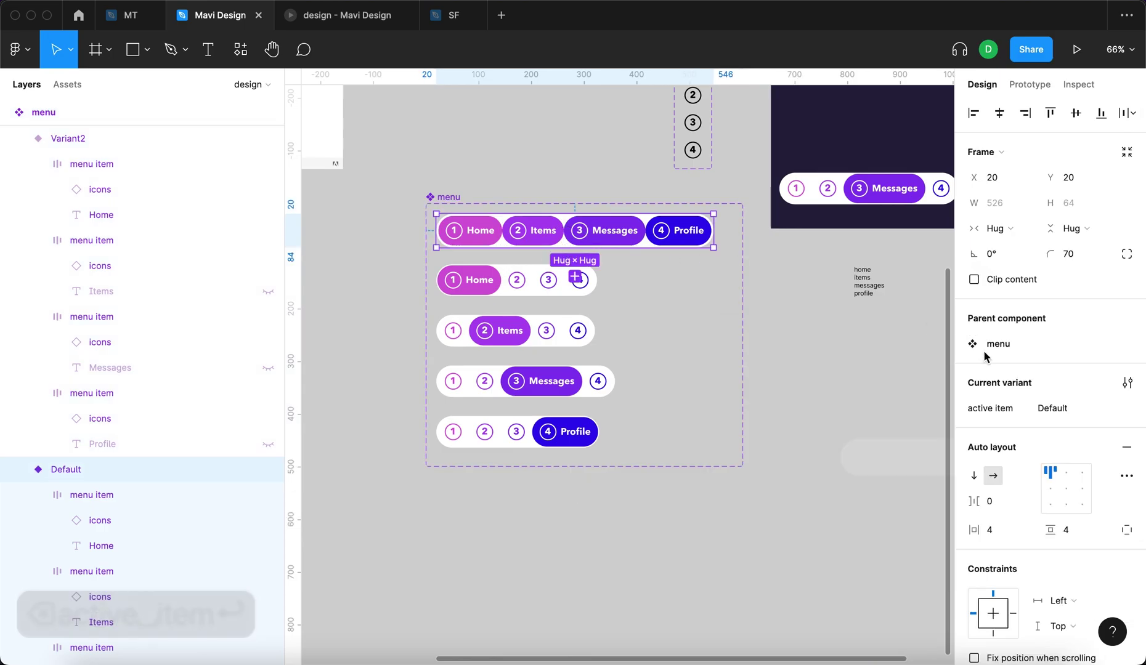
{"action": "left_click", "coordinate": [1053, 419]}
{"action": "type", "text": "none"}
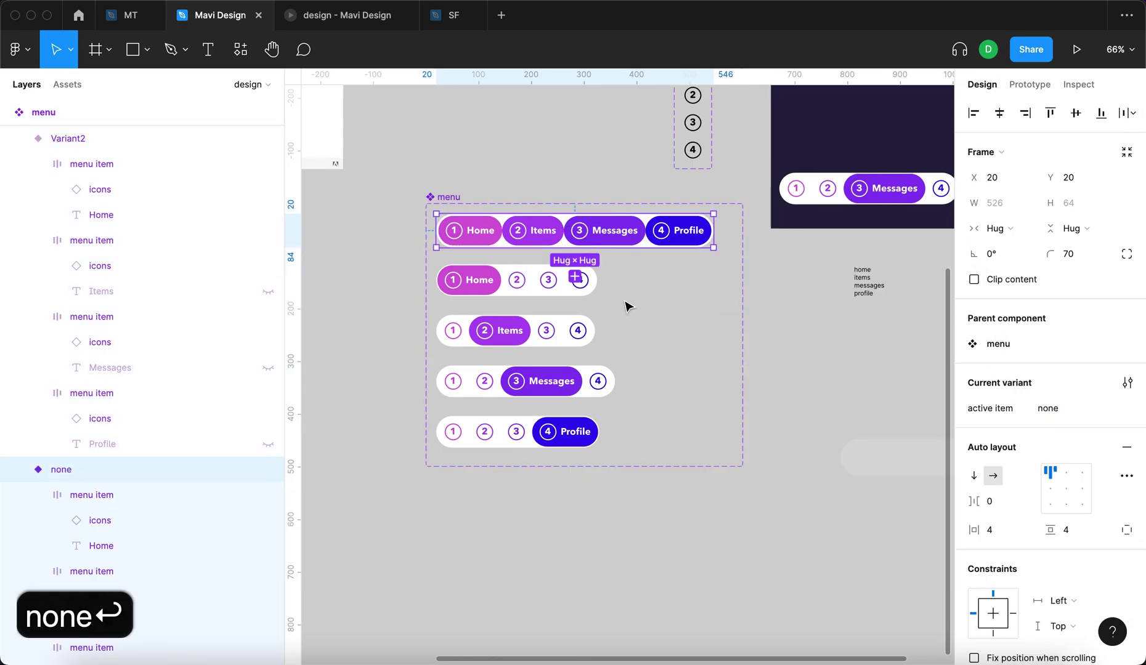
{"action": "left_click", "coordinate": [1072, 408]}
{"action": "type", "text": "n{"}
{"action": "key", "text": "BackSpace"}
{"action": "type", "text": "/"}
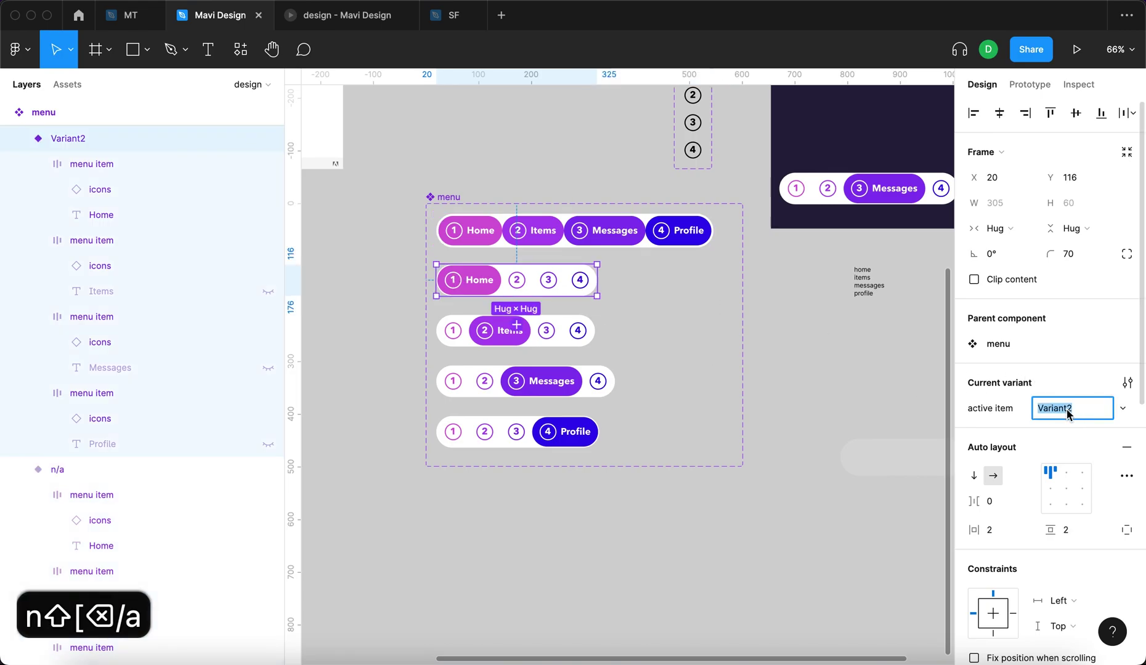
- Set the active item values of the Home and Items variants to home and items
{"action": "type", "text": "home"}
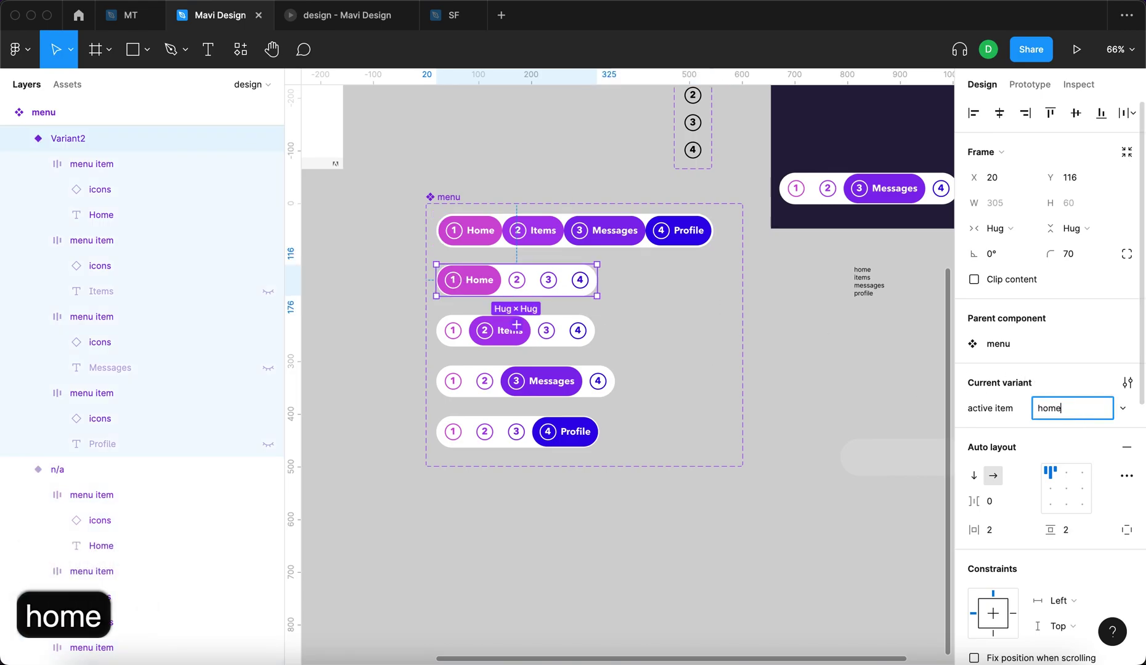
{"action": "key", "text": "Return"}
{"action": "left_click", "coordinate": [481, 333]}
{"action": "left_click", "coordinate": [1080, 413]}
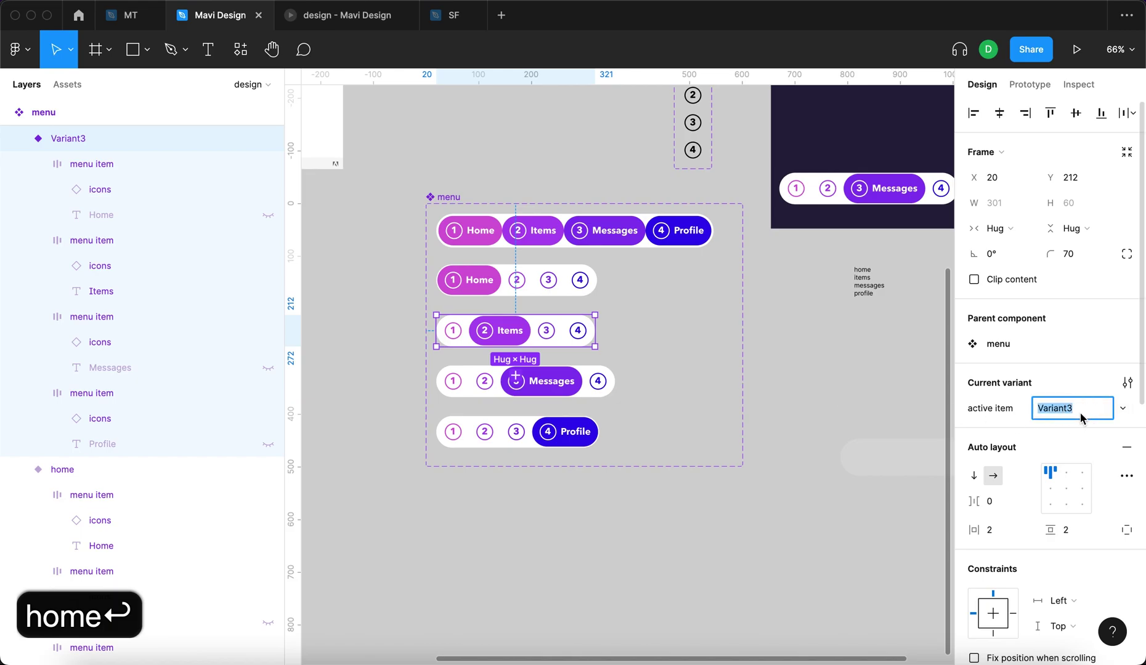
{"action": "type", "text": "items"}
{"action": "key", "text": "Tab"}
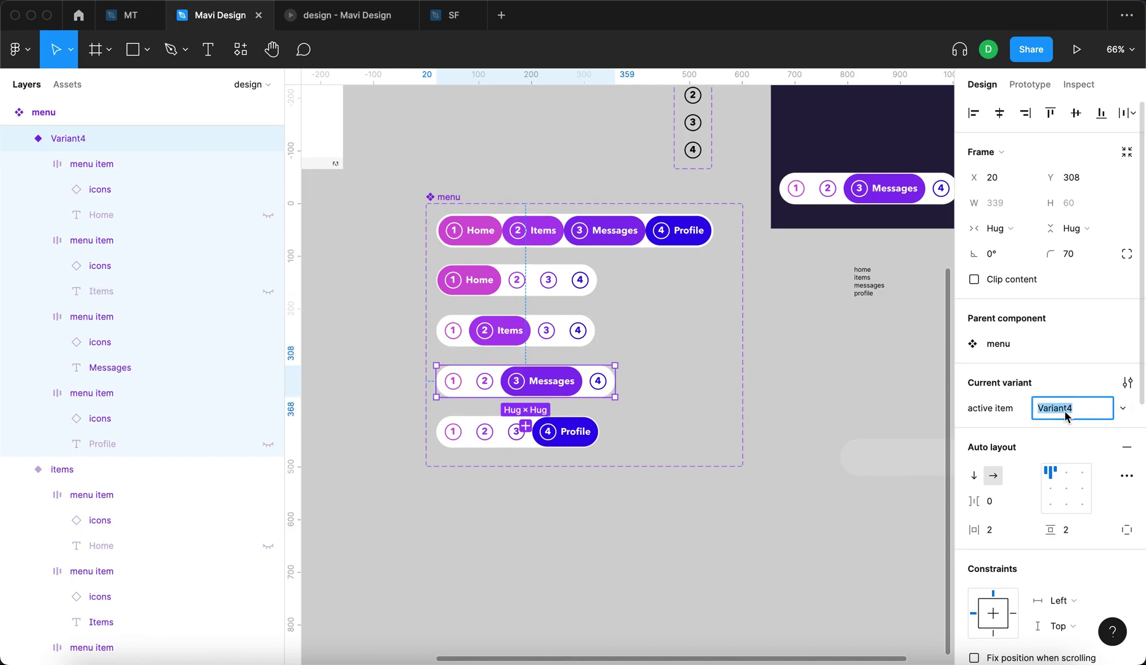
- Set the active item values of the Messages and Profile variants to messages and profile
{"action": "type", "text": "messages"}
{"action": "key", "text": "Return"}
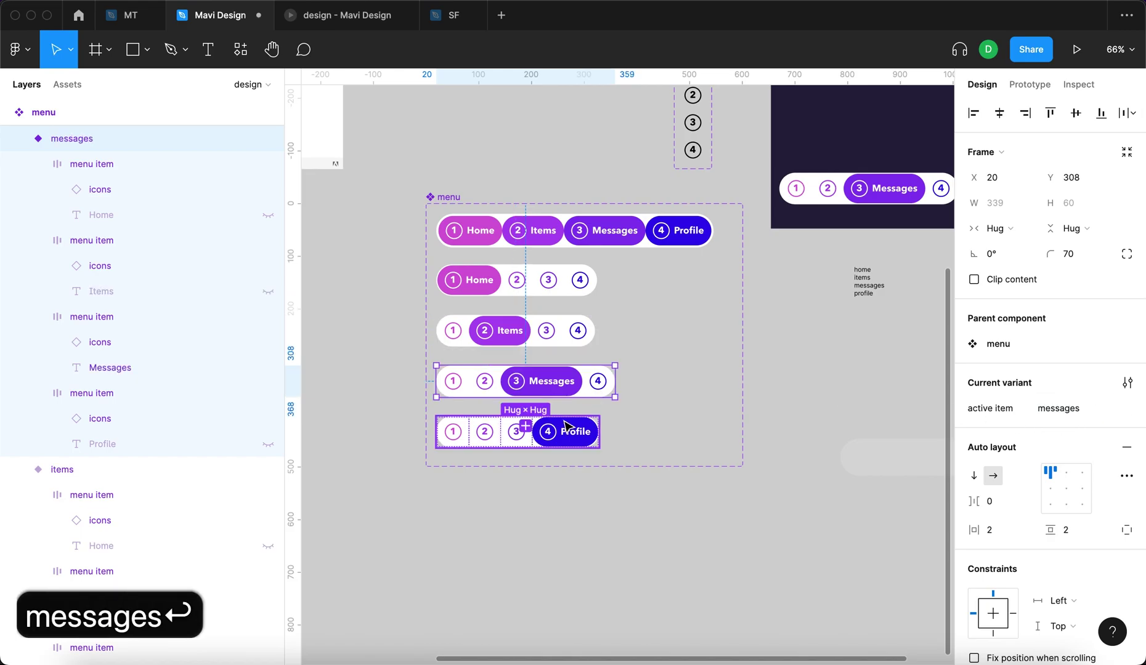
{"action": "left_click", "coordinate": [525, 430]}
{"action": "left_click", "coordinate": [1084, 407]}
{"action": "type", "text": "profile"}
{"action": "key", "text": "Return"}
- Move the icons and menu component sets beside the phone frame and rename the frame "test screen"
{"action": "left_click_drag", "start_coordinate": [608, 358], "coordinate": [641, 181]}
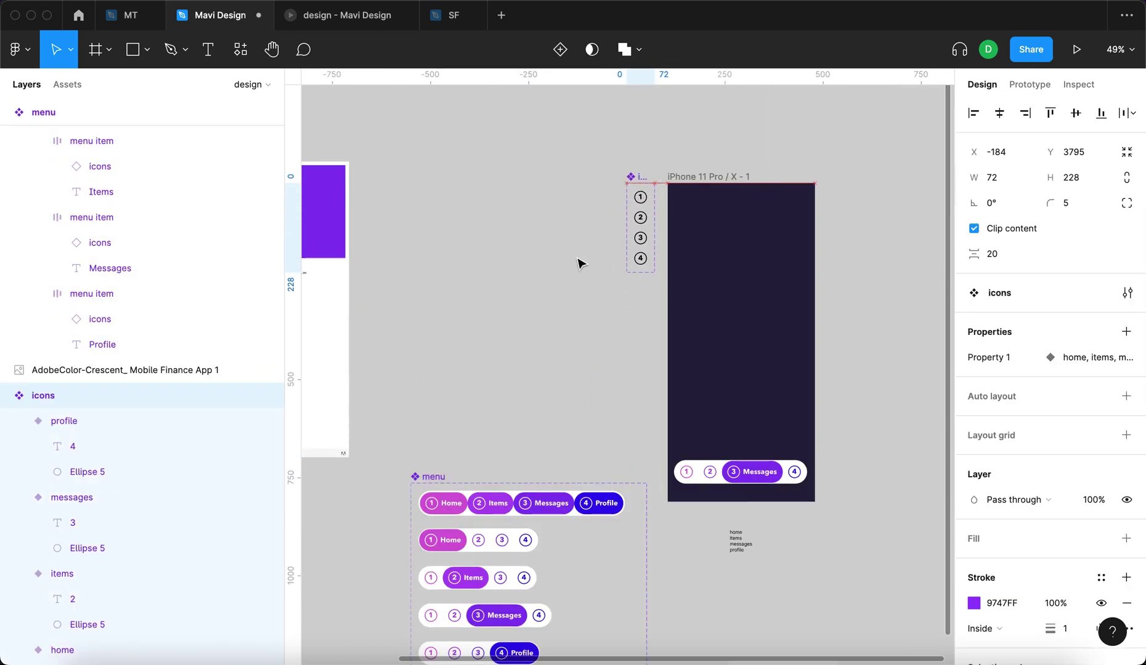
{"action": "left_click_drag", "start_coordinate": [426, 477], "coordinate": [395, 176]}
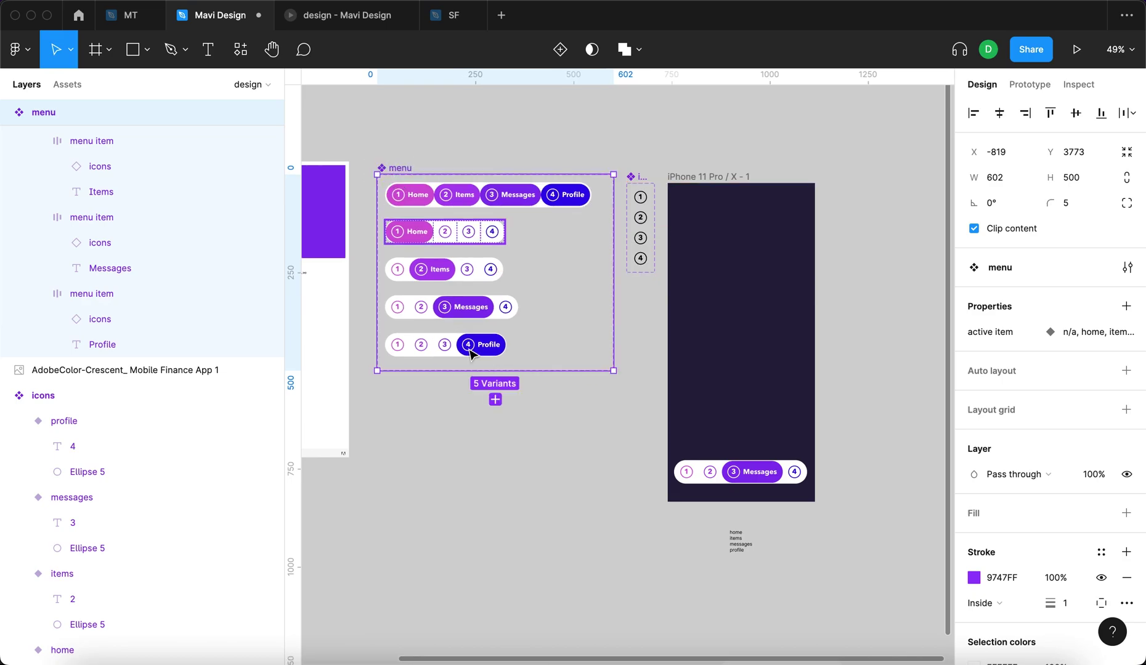
{"action": "double_click", "coordinate": [709, 177]}
{"action": "type", "text": "test screen"}
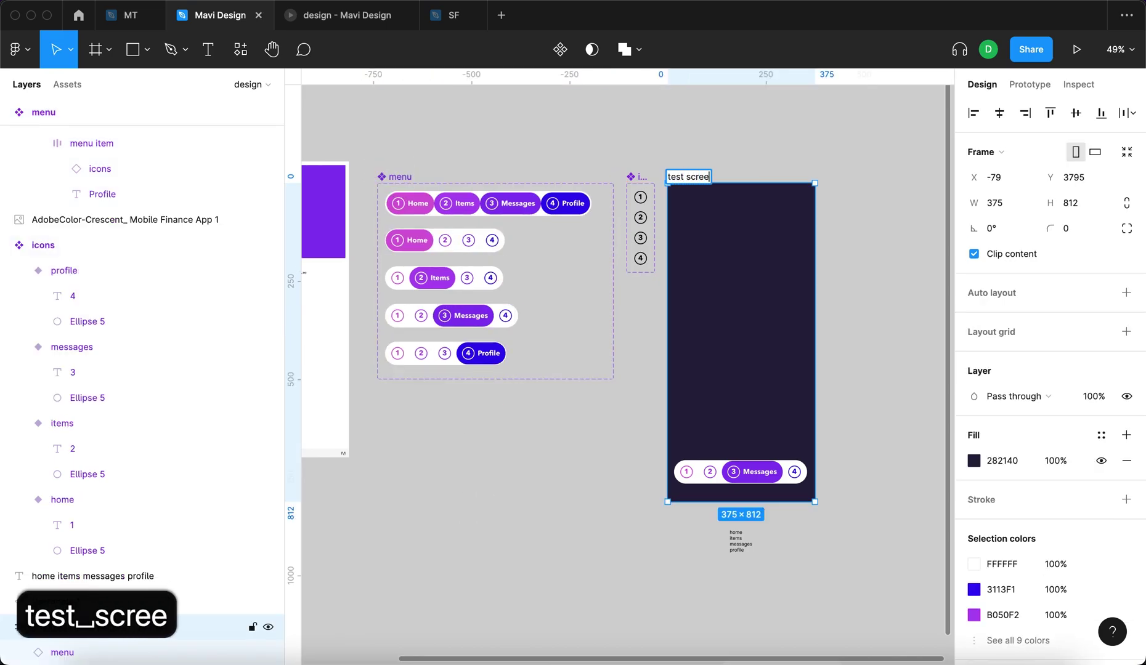
{"action": "key", "text": "Return"}
- Draw a square about 15 × 15 on the empty canvas above the icons component set
{"action": "scroll", "coordinate": [509, 229], "scroll_direction": "down", "scroll_amount": 3}
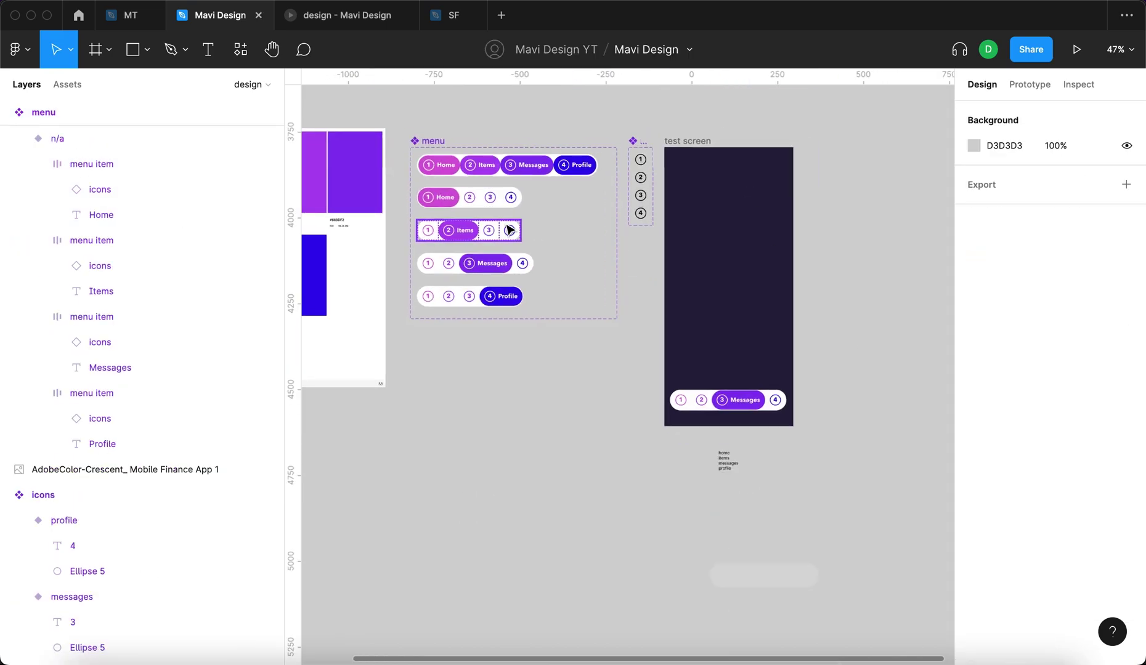
{"action": "scroll", "coordinate": [506, 230], "scroll_direction": "up", "scroll_amount": 3}
{"action": "scroll", "coordinate": [509, 231], "scroll_direction": "up", "scroll_amount": 5}
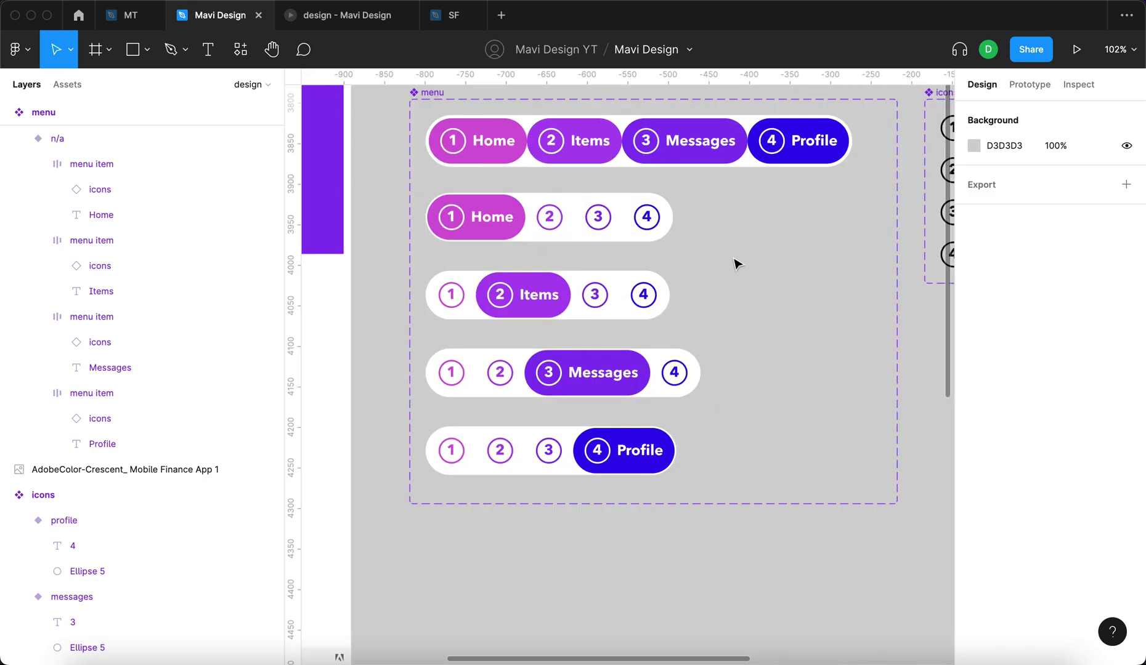
{"action": "left_click_drag", "start_coordinate": [767, 246], "coordinate": [607, 295]}
{"action": "scroll", "coordinate": [476, 268], "scroll_direction": "down", "scroll_amount": 2}
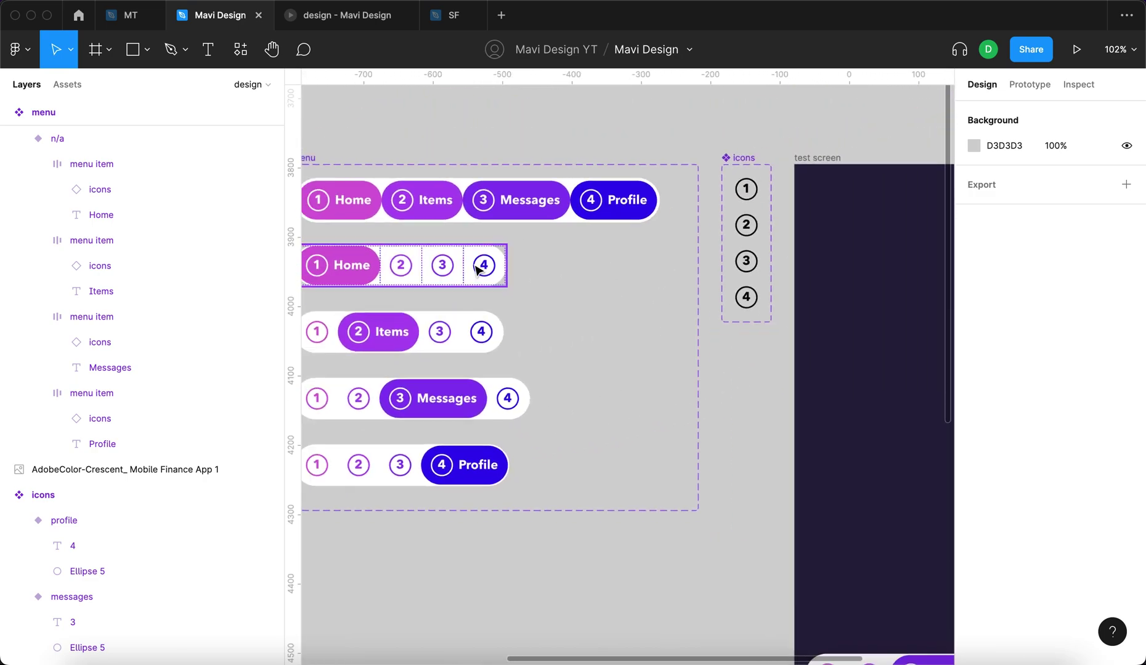
{"action": "scroll", "coordinate": [746, 182], "scroll_direction": "up", "scroll_amount": 5}
{"action": "left_click", "coordinate": [744, 197]}
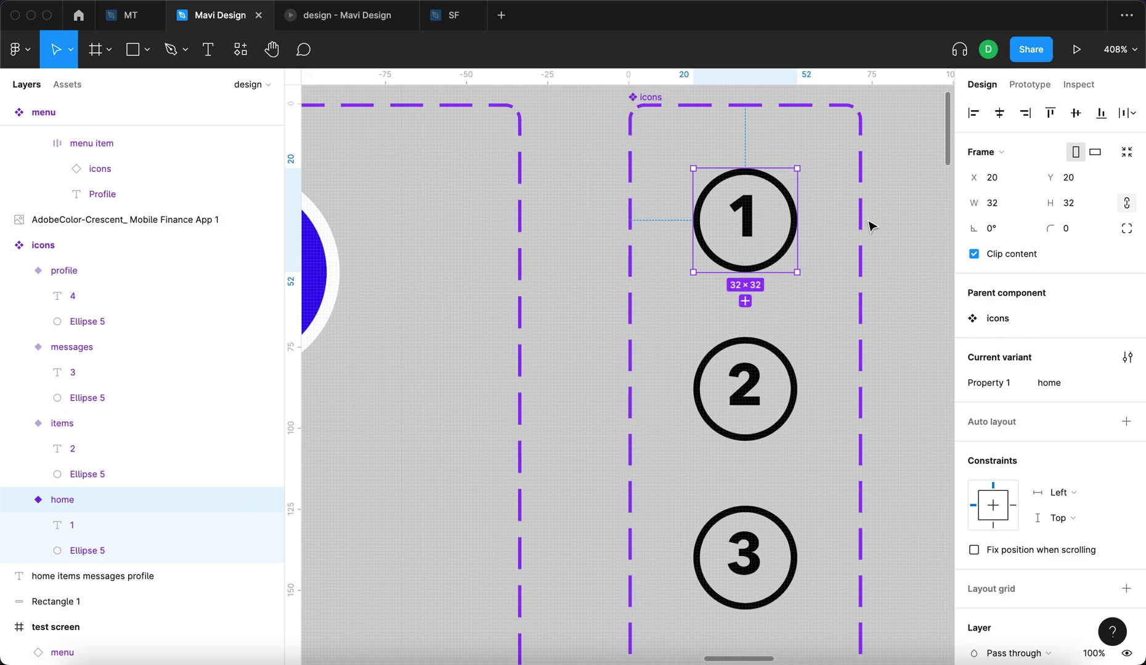
{"action": "scroll", "coordinate": [870, 226], "scroll_direction": "right", "scroll_amount": 5}
{"action": "scroll", "coordinate": [565, 350], "scroll_direction": "up", "scroll_amount": 4}
{"action": "left_click", "coordinate": [591, 214]}
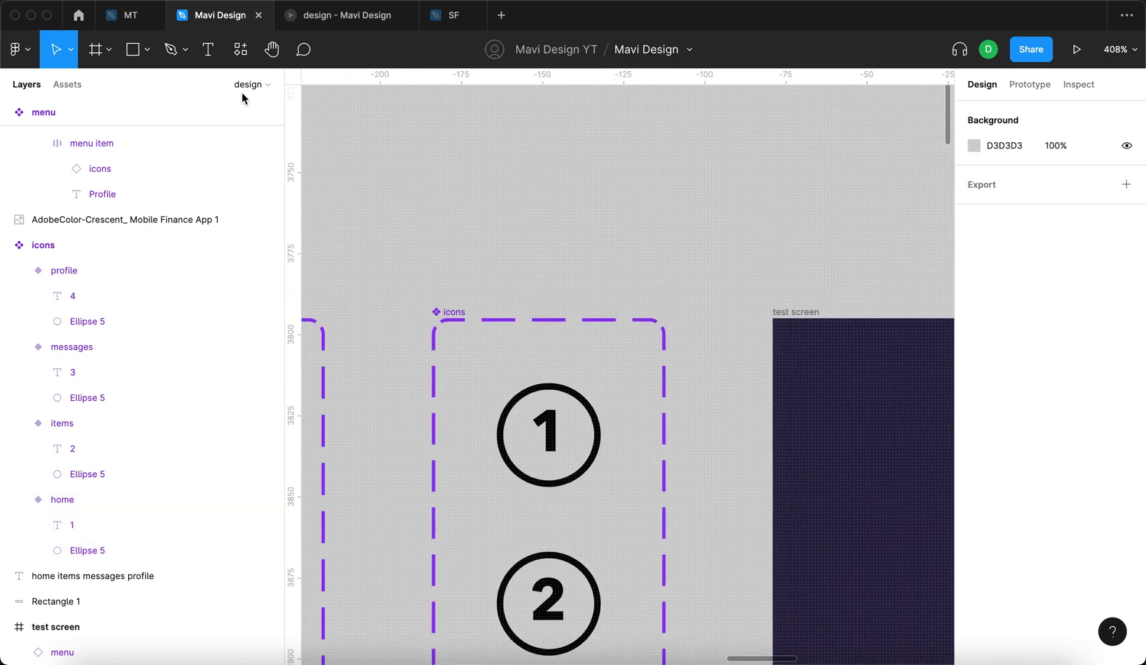
{"action": "left_click", "coordinate": [133, 50]}
{"action": "left_click_drag", "start_coordinate": [568, 158], "coordinate": [616, 208]}
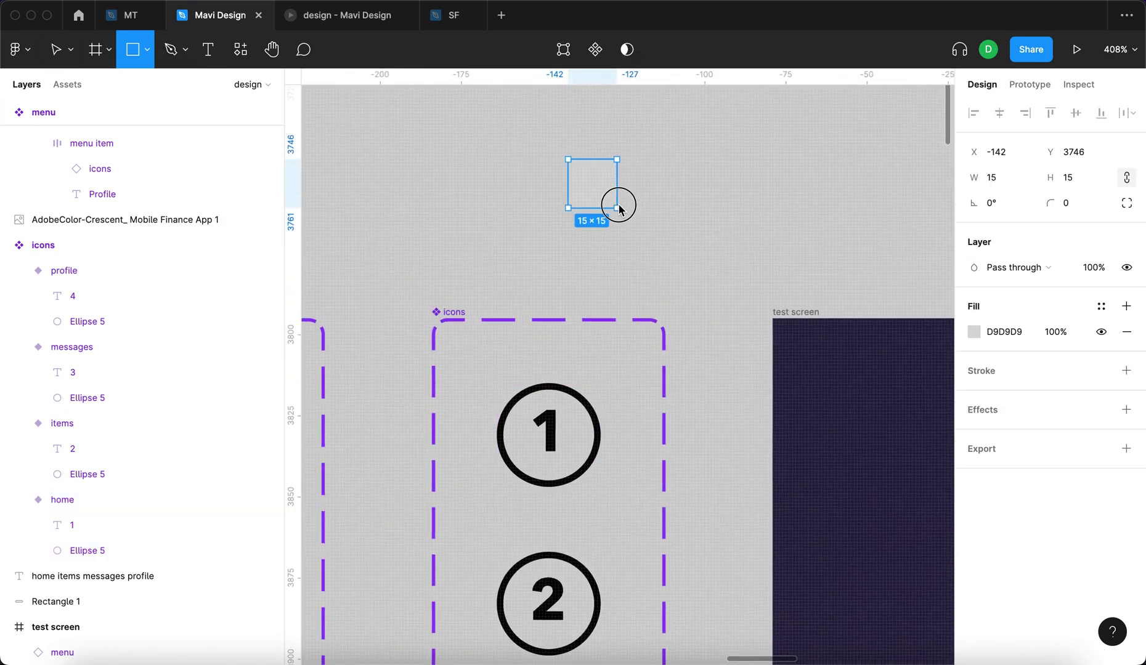
- Remove the square's fill and give it a black, centre-aligned stroke of width 2
{"action": "left_click", "coordinate": [1126, 371]}
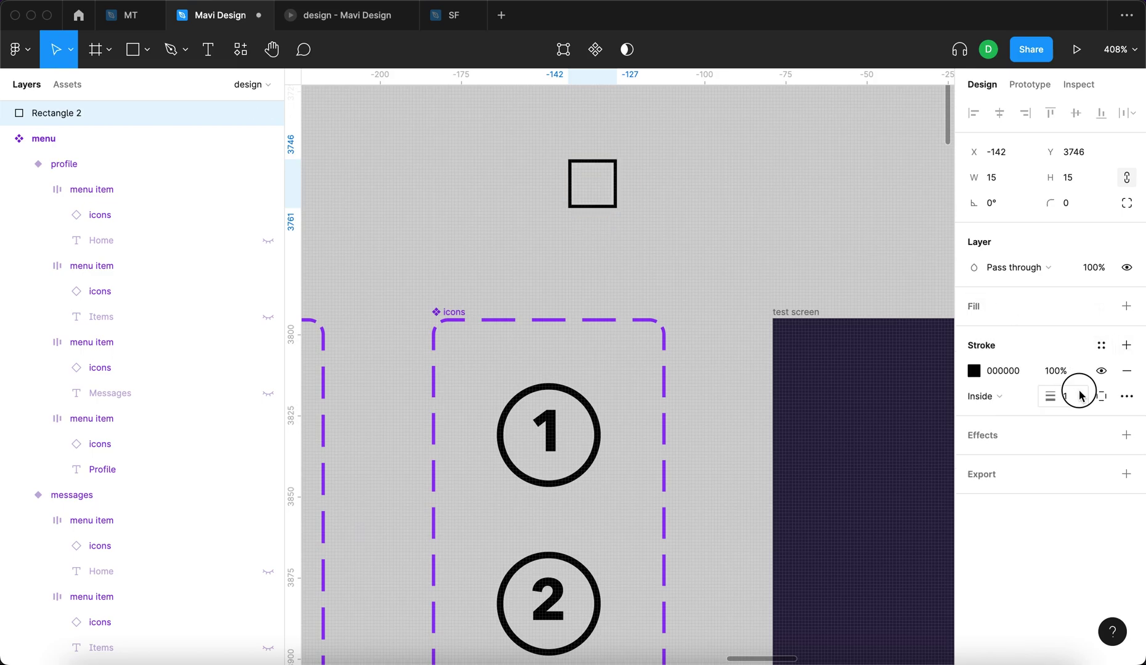
{"action": "key", "text": "Up"}
{"action": "key", "text": "Return"}
{"action": "key", "text": "Return"}
{"action": "key", "text": "Return"}
{"action": "left_click", "coordinate": [985, 396]}
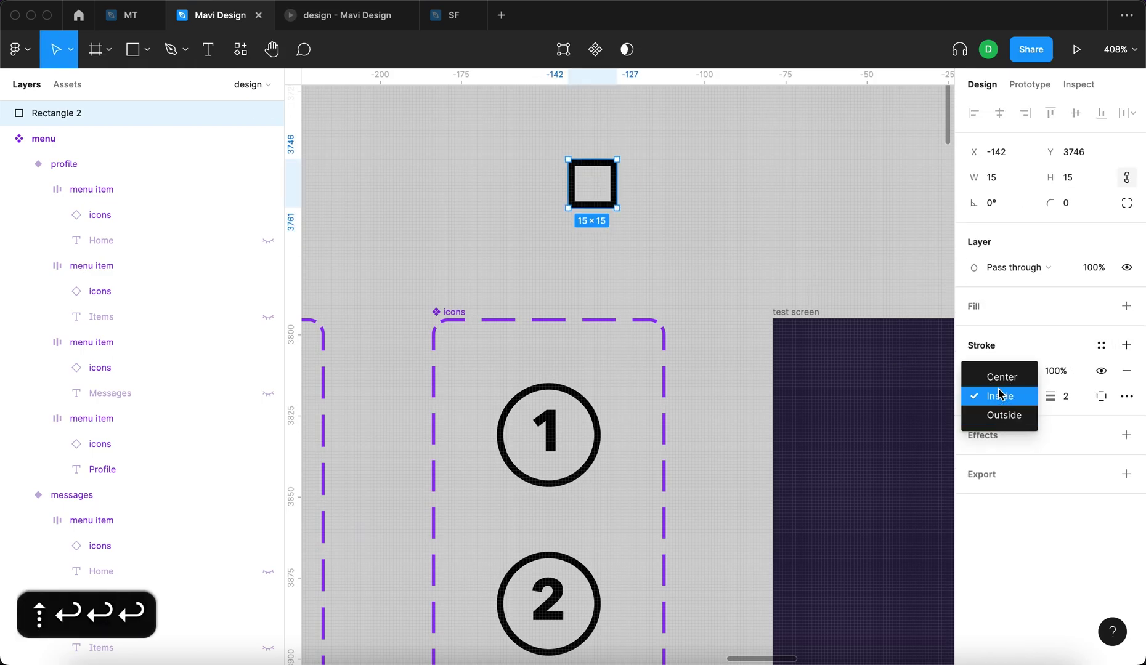
{"action": "left_click", "coordinate": [998, 376]}
- Pull the midpoint of the square's top edge upward to form a house outline about 15 × 18
{"action": "key", "text": "Return"}
{"action": "scroll", "coordinate": [596, 166], "scroll_direction": "up", "scroll_amount": 5}
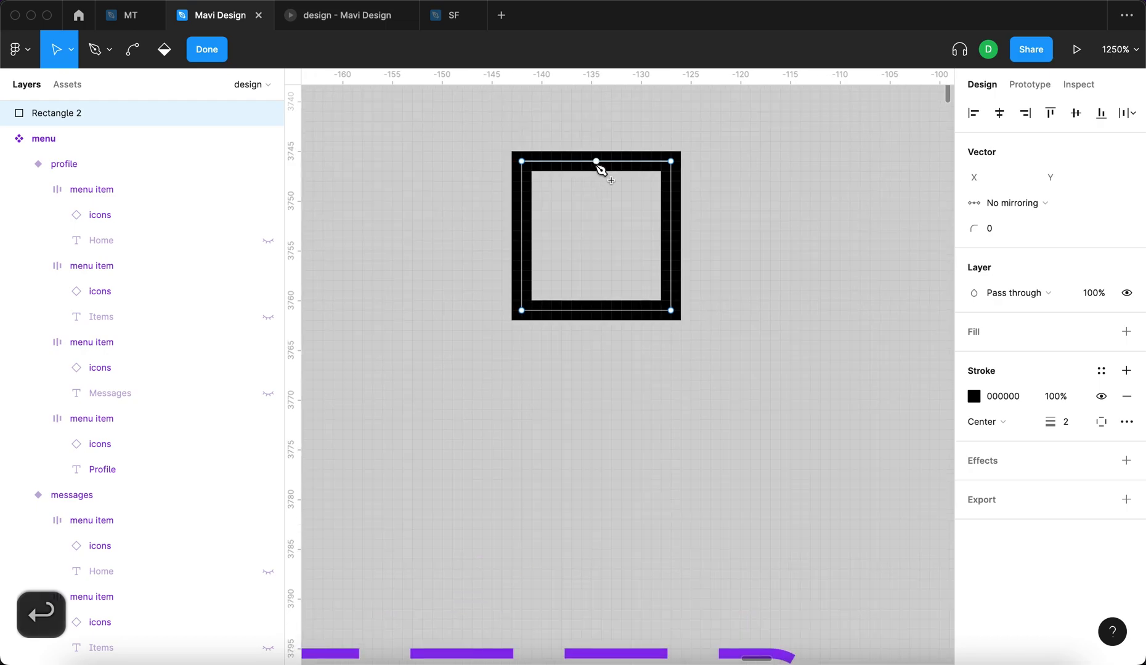
{"action": "left_click", "coordinate": [596, 162]}
{"action": "left_click_drag", "start_coordinate": [596, 161], "coordinate": [596, 112]}
{"action": "scroll", "coordinate": [600, 115], "scroll_direction": "down", "scroll_amount": 5}
{"action": "scroll", "coordinate": [601, 115], "scroll_direction": "up", "scroll_amount": 2}
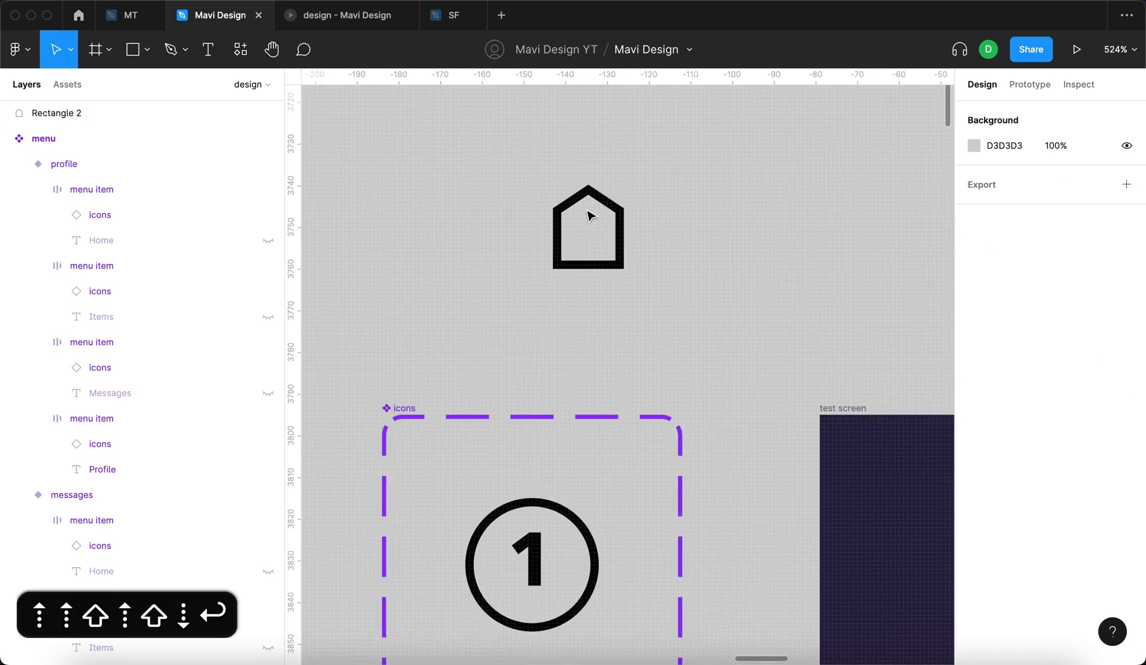
- Place the house outline in the home icon variant over the number 1 and check it in the menu variants
{"action": "left_click", "coordinate": [562, 234]}
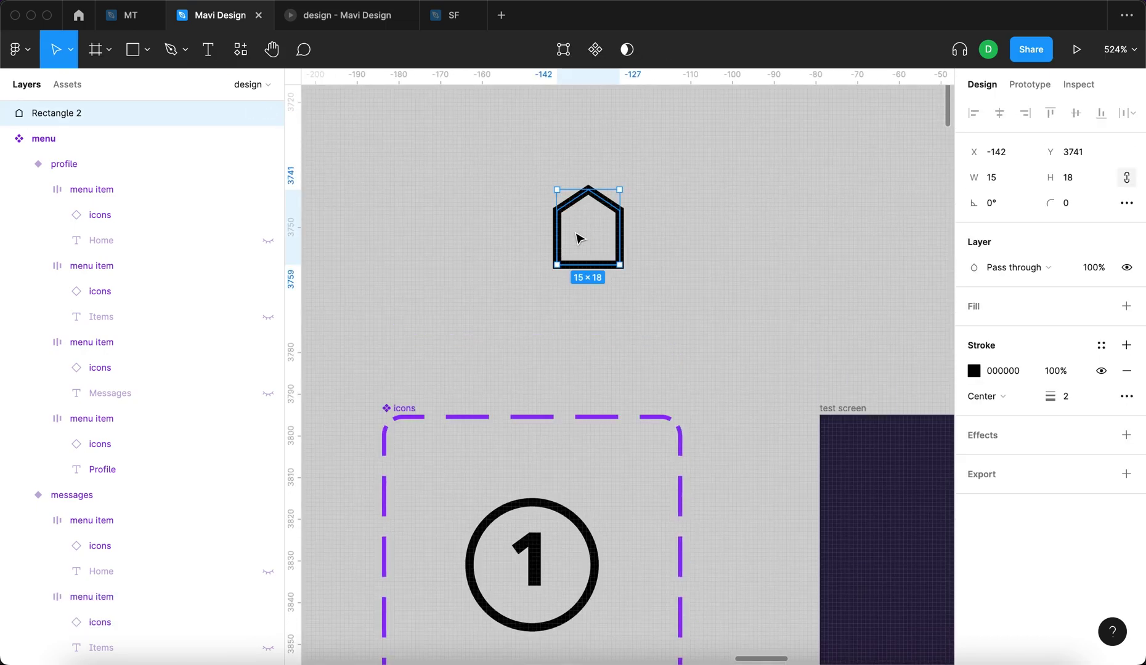
{"action": "left_click_drag", "start_coordinate": [587, 252], "coordinate": [525, 281]}
{"action": "scroll", "coordinate": [516, 237], "scroll_direction": "down", "scroll_amount": 5}
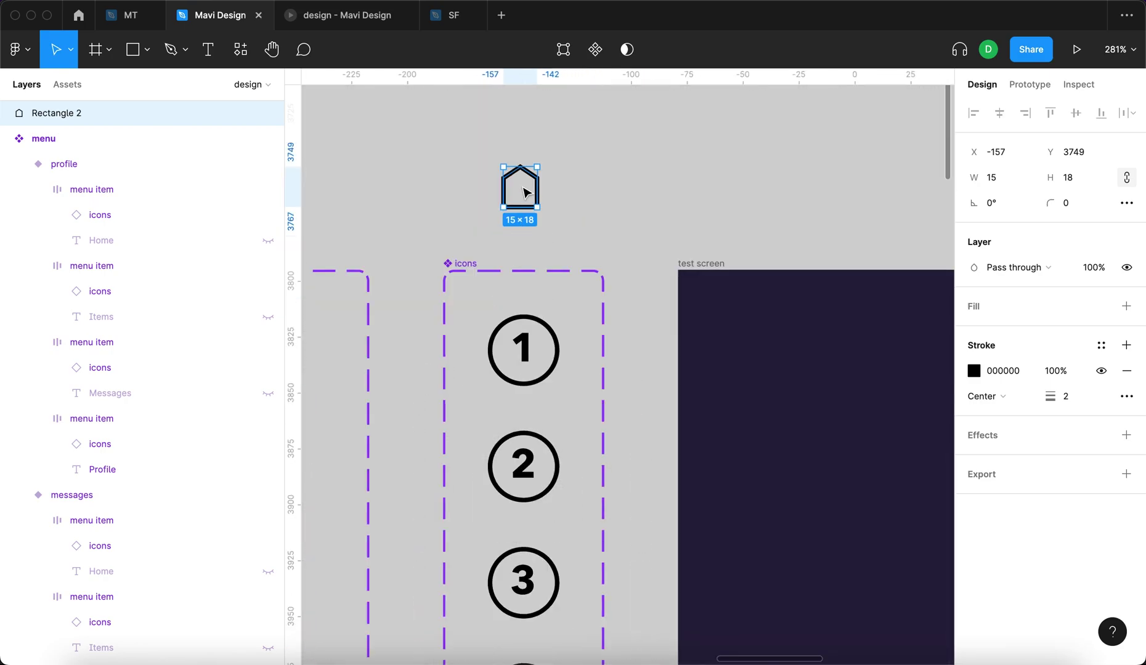
{"action": "left_click_drag", "start_coordinate": [526, 193], "coordinate": [532, 353]}
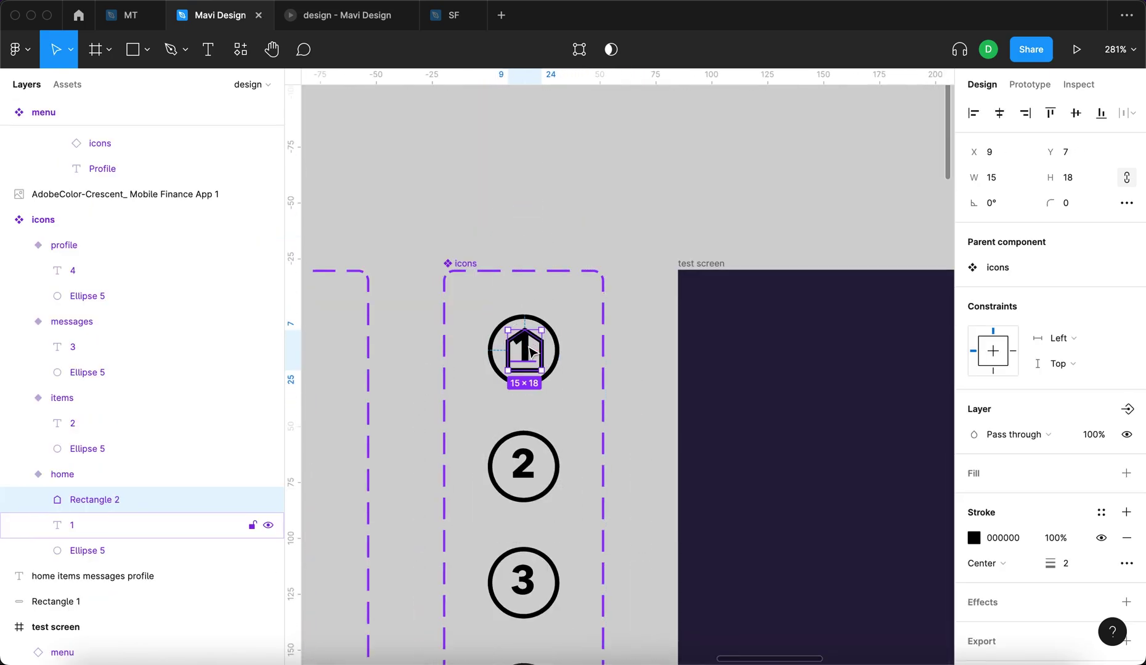
{"action": "scroll", "coordinate": [532, 337], "scroll_direction": "down", "scroll_amount": 5}
{"action": "scroll", "coordinate": [535, 337], "scroll_direction": "left", "scroll_amount": 10}
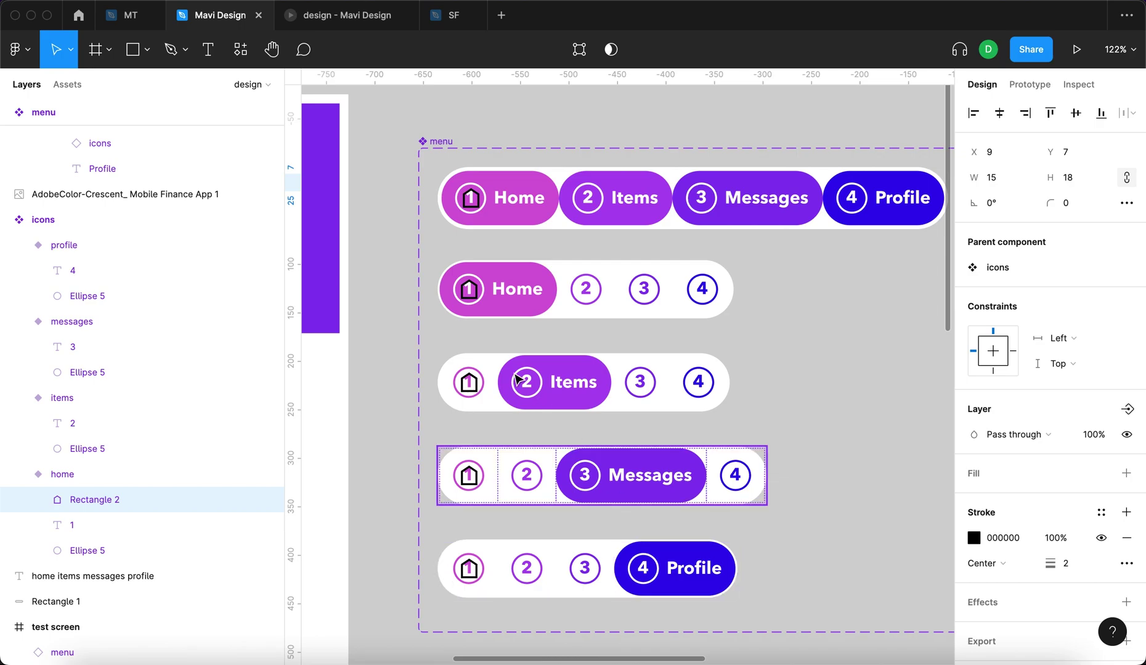
{"action": "scroll", "coordinate": [660, 371], "scroll_direction": "right", "scroll_amount": 5}
{"action": "scroll", "coordinate": [660, 371], "scroll_direction": "left", "scroll_amount": 5}
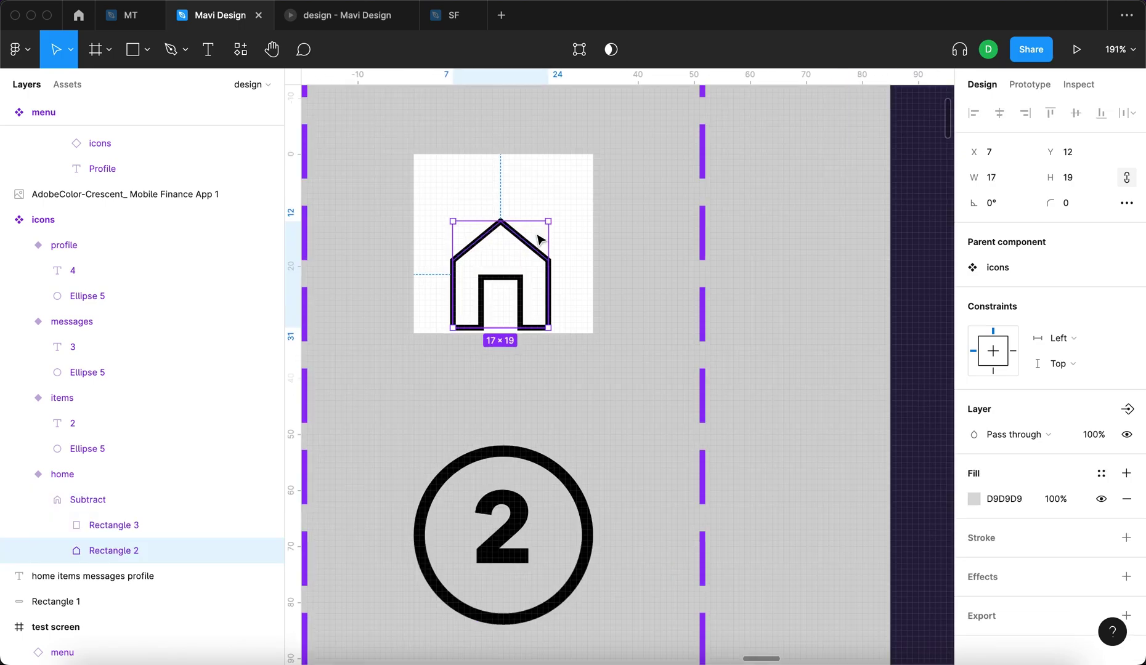
- Shrink the door rectangle in the house icon to about 5 × 7
{"action": "scroll", "coordinate": [511, 264], "scroll_direction": "down", "scroll_amount": 5}
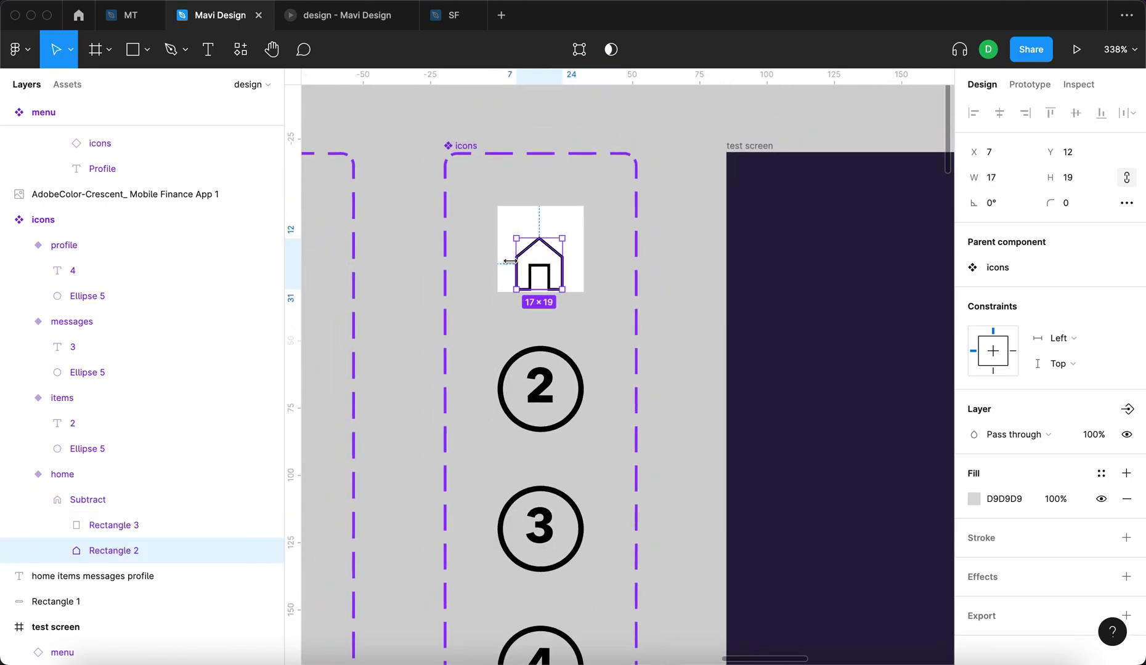
{"action": "scroll", "coordinate": [534, 270], "scroll_direction": "up", "scroll_amount": 5}
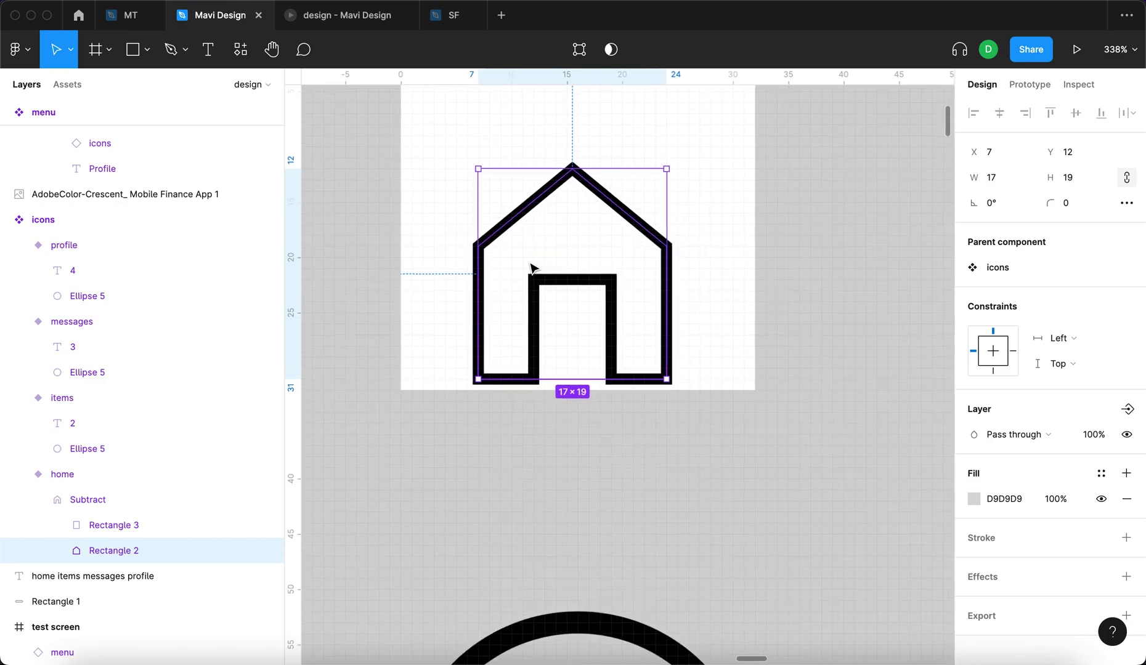
{"action": "left_click", "coordinate": [560, 279]}
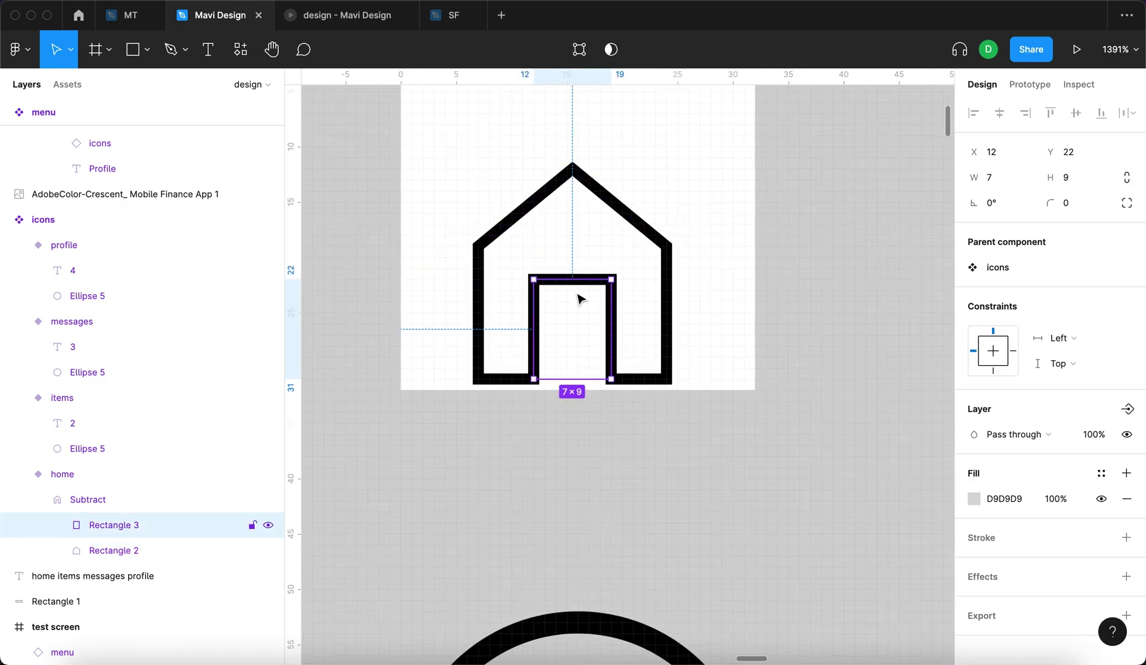
{"action": "scroll", "coordinate": [575, 293], "scroll_direction": "down", "scroll_amount": 2}
{"action": "left_click_drag", "start_coordinate": [646, 326], "coordinate": [633, 347]}
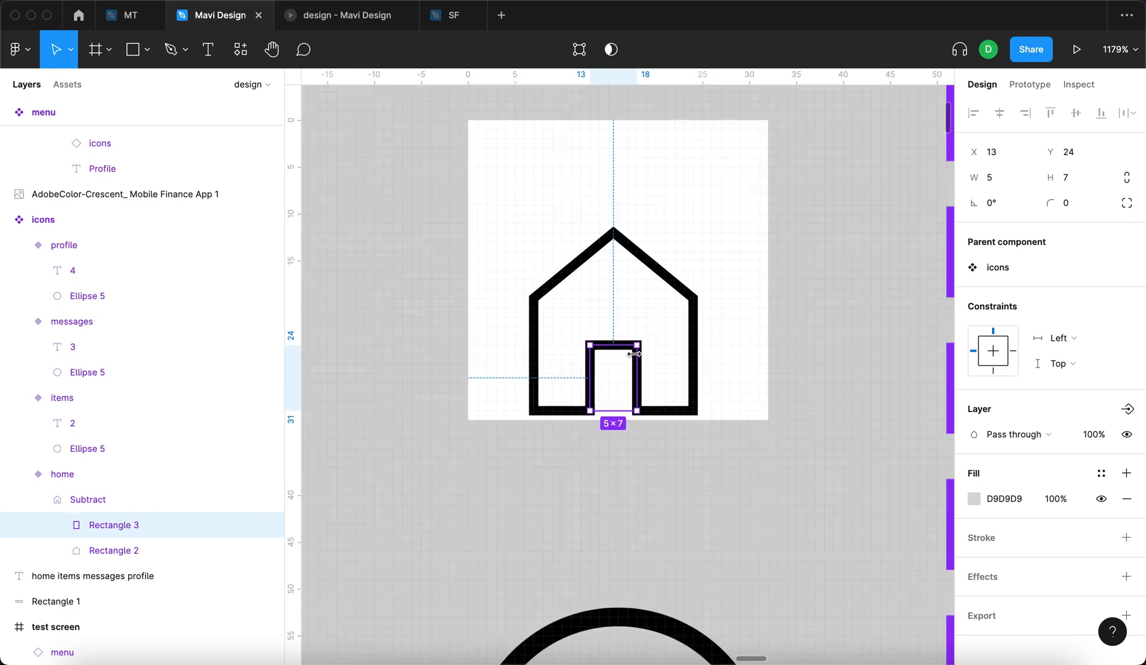
- Set the house icon's stroke width to 3 and round its corners with a radius of 2
{"action": "double_click", "coordinate": [693, 411]}
{"action": "key", "text": "Left"}
{"action": "key", "text": "Return"}
{"action": "key", "text": "Return"}
{"action": "key", "text": "Return"}
{"action": "scroll", "coordinate": [604, 408], "scroll_direction": "down", "scroll_amount": 2}
{"action": "left_click", "coordinate": [604, 408], "text": "super"}
{"action": "left_click", "coordinate": [640, 425]}
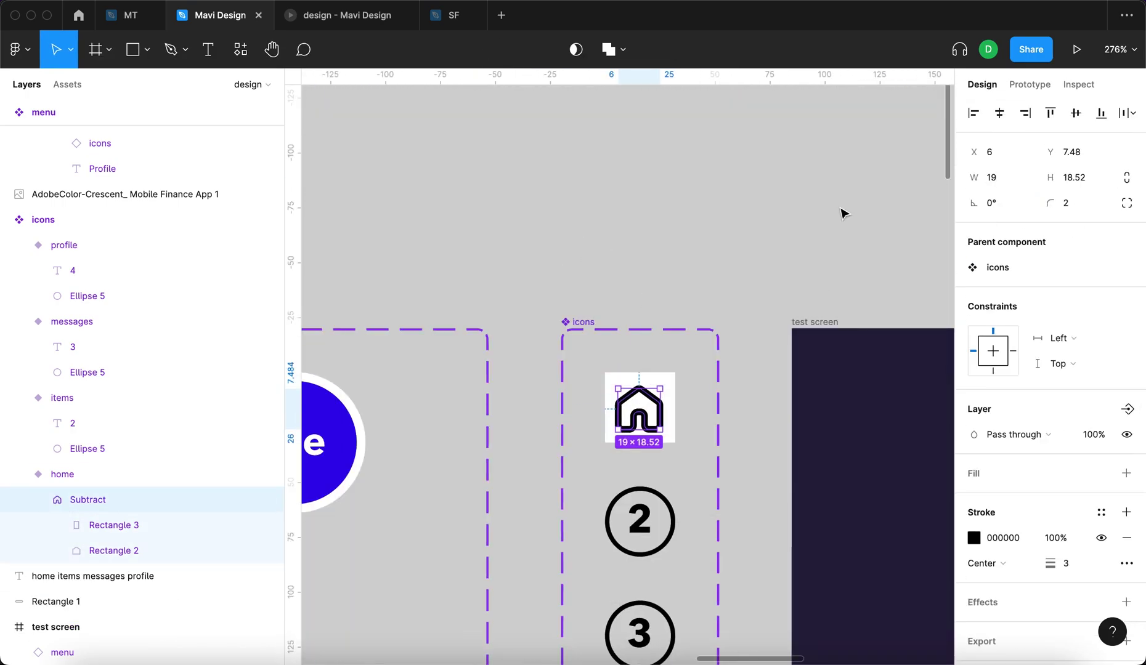
- Clear the remaining numbered placeholders and build the items icon as a group of three horizontal lines, the lowest one shorter
{"action": "key", "text": "shift+2"}
{"action": "left_click", "coordinate": [813, 307]}
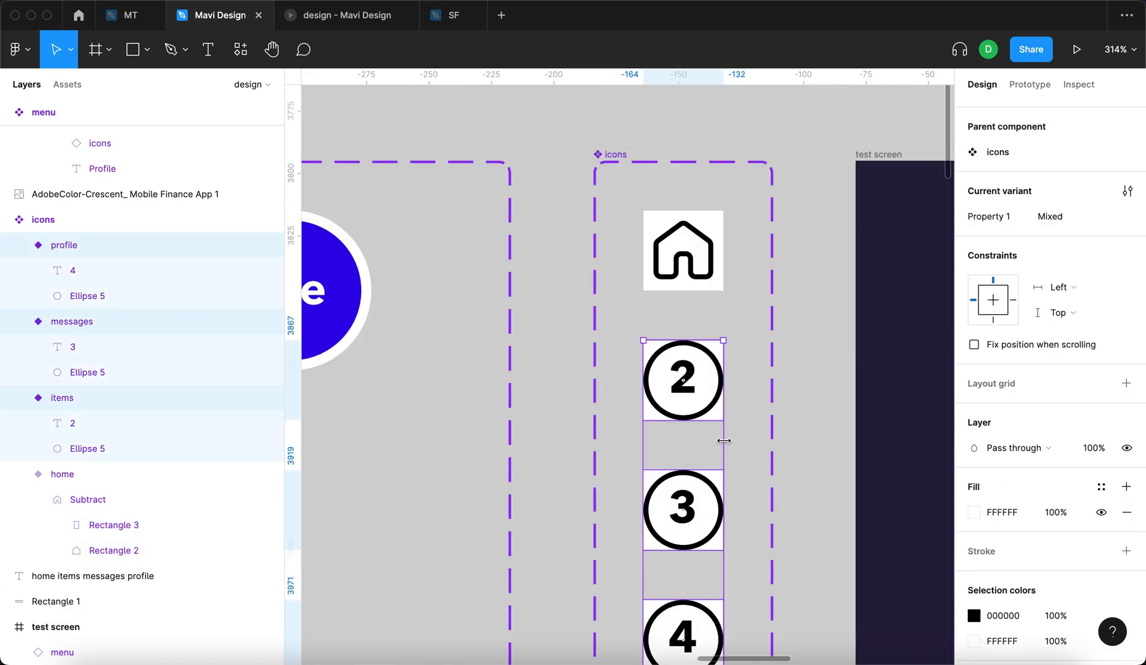
{"action": "key", "text": "super+g"}
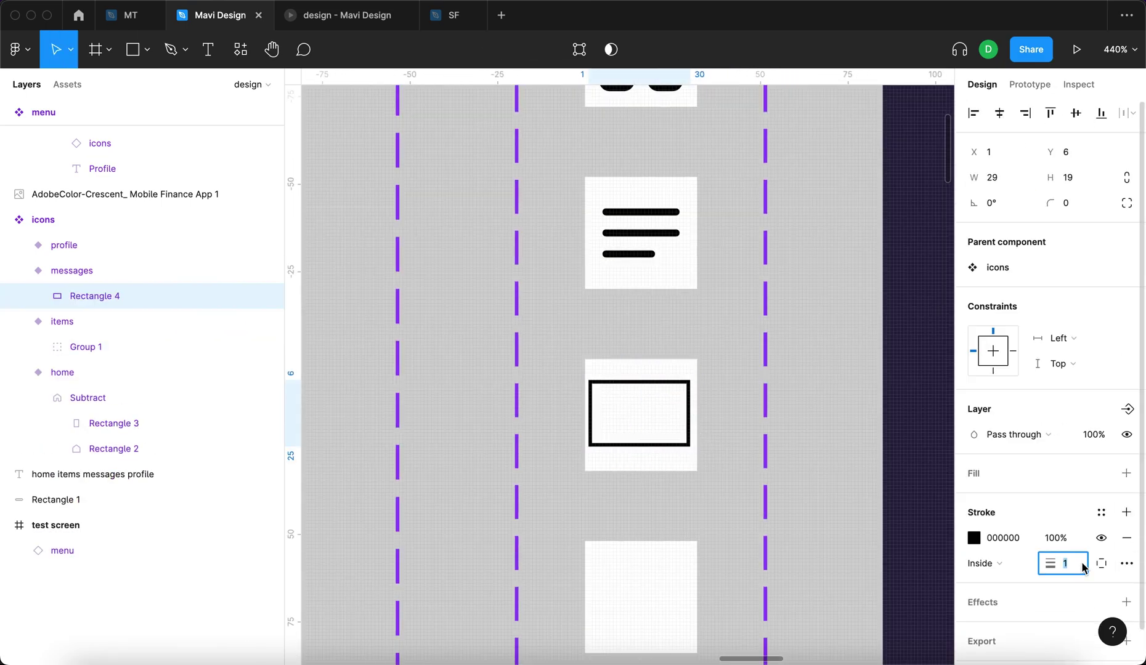
- Turn the outlined rectangle in the messages variant into a rounded speech bubble with two short text lines inside
{"action": "key", "text": "Return"}
{"action": "key", "text": "Up"}
{"action": "key", "text": "Up"}
{"action": "key", "text": "Up"}
{"action": "key", "text": "Up"}
{"action": "key", "text": "Up"}
{"action": "key", "text": "Up"}
{"action": "key", "text": "shift+Down"}
{"action": "key", "text": "shift+Down"}
{"action": "key", "text": "Escape"}
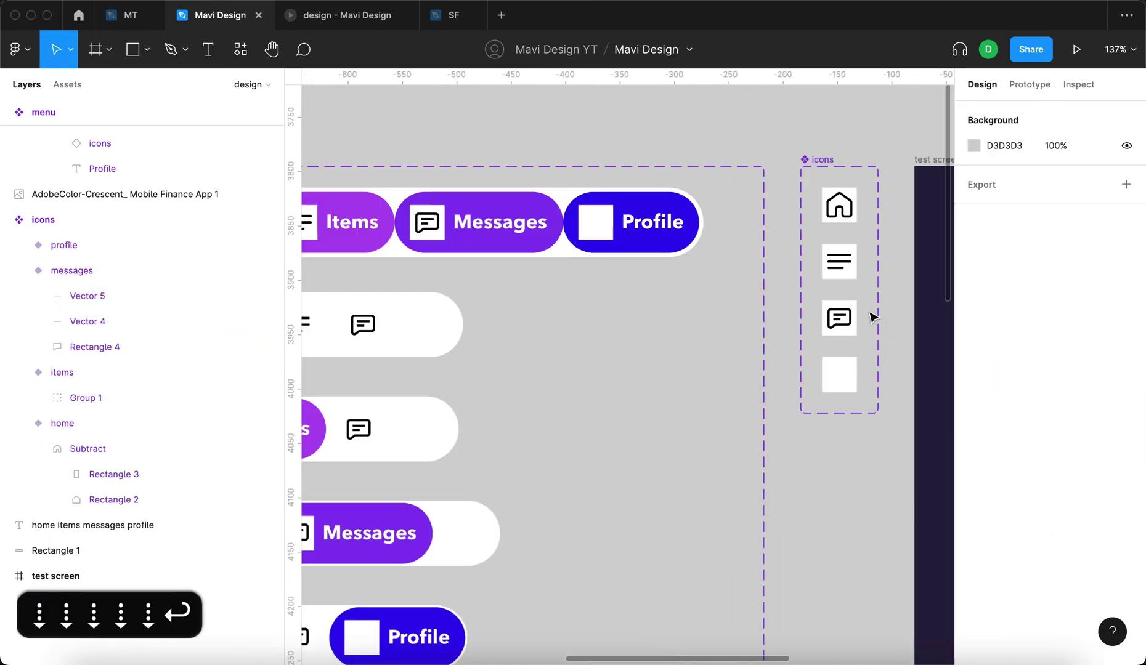
- Build the profile icon in the empty variant from a circle head and 24 × 14 rounded shoulders with a centred stroke of 2
{"action": "scroll", "coordinate": [874, 317], "scroll_direction": "right", "scroll_amount": 5}
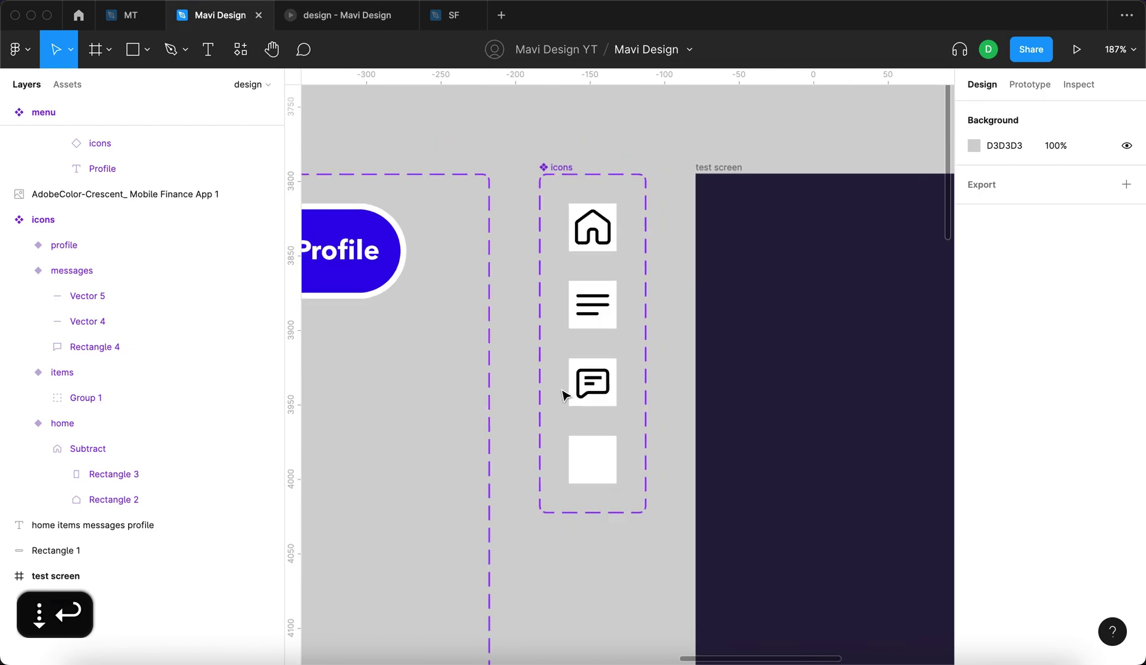
{"action": "key", "text": "super+0"}
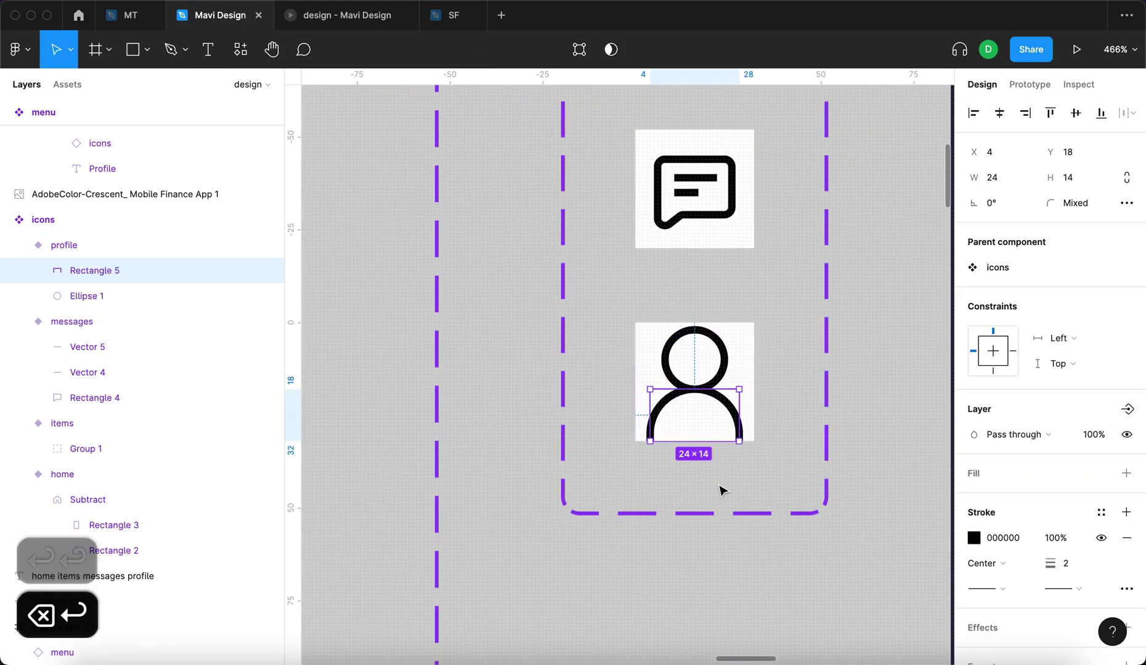
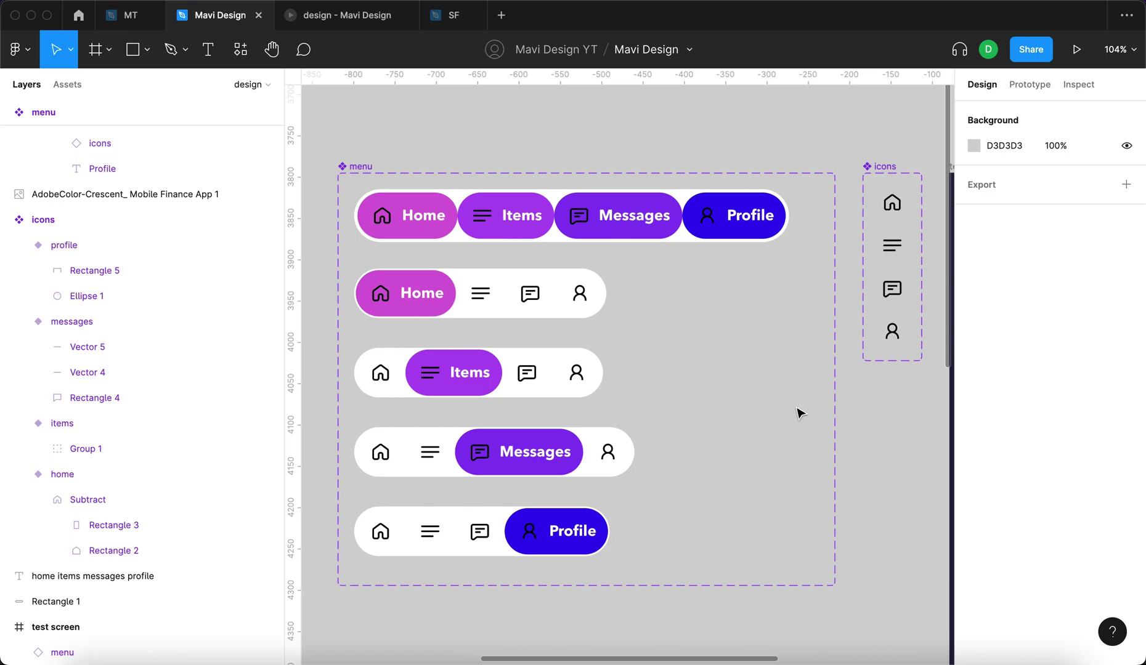
- Recolour the black icons of all four items in the fully expanded menu variant to white
{"action": "scroll", "coordinate": [794, 421], "scroll_direction": "down", "scroll_amount": 2}
{"action": "scroll", "coordinate": [794, 421], "scroll_direction": "left", "scroll_amount": 2}
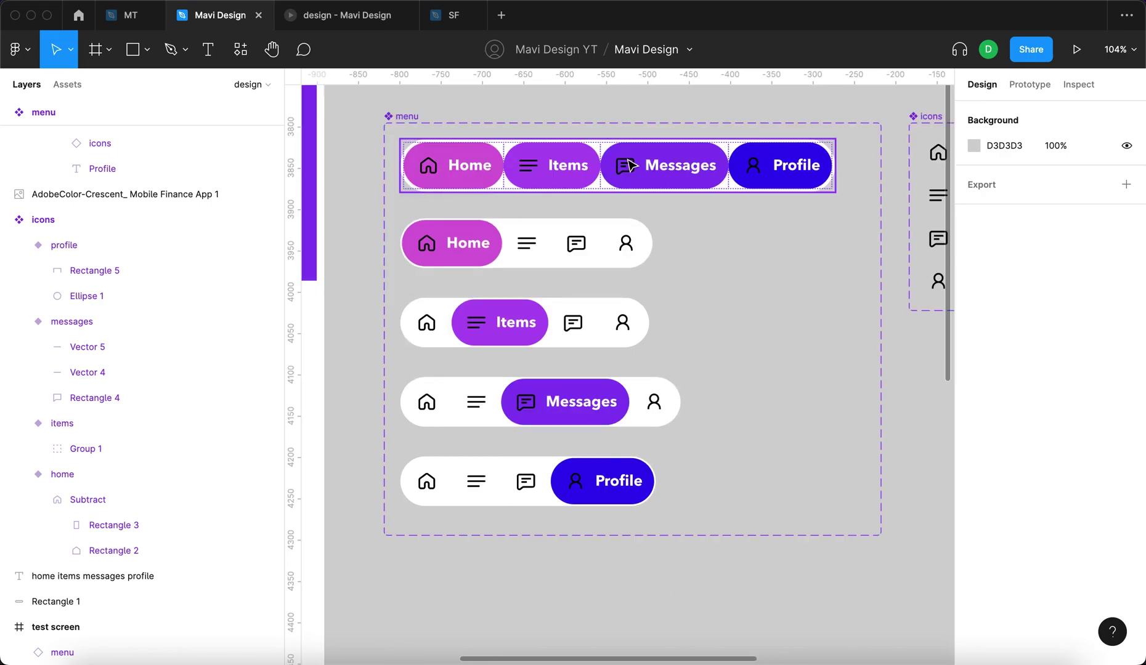
{"action": "double_click", "coordinate": [435, 183]}
{"action": "left_click", "coordinate": [555, 177], "text": "shift"}
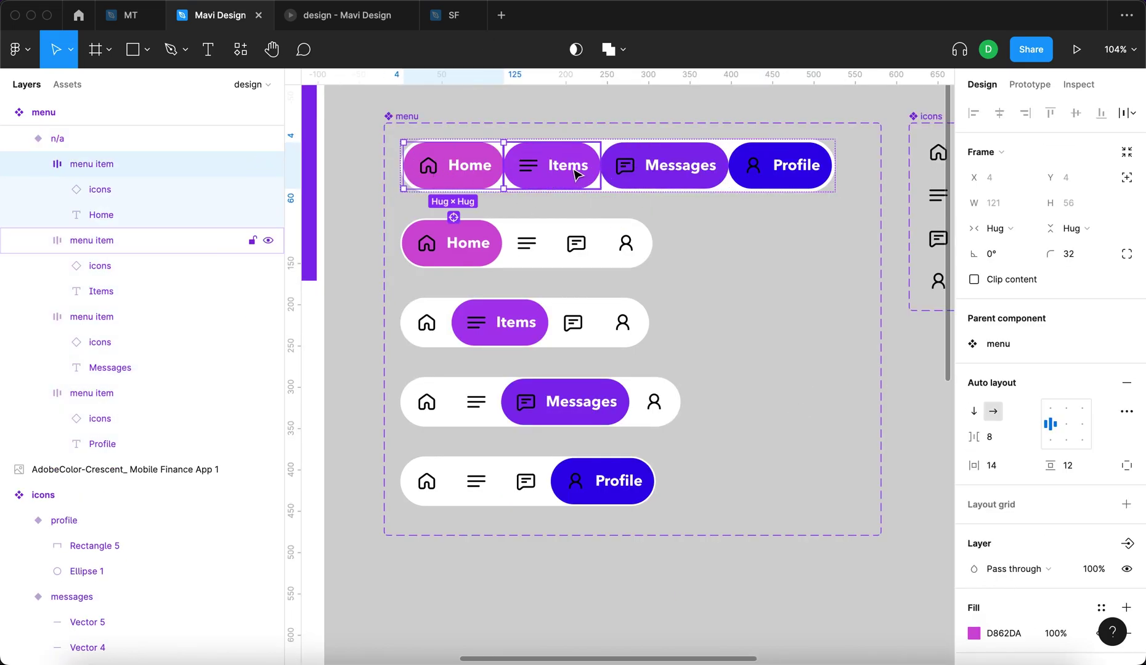
{"action": "left_click", "coordinate": [640, 175], "text": "shift"}
{"action": "left_click", "coordinate": [769, 182], "text": "shift"}
{"action": "scroll", "coordinate": [1004, 472], "scroll_direction": "down", "scroll_amount": 5}
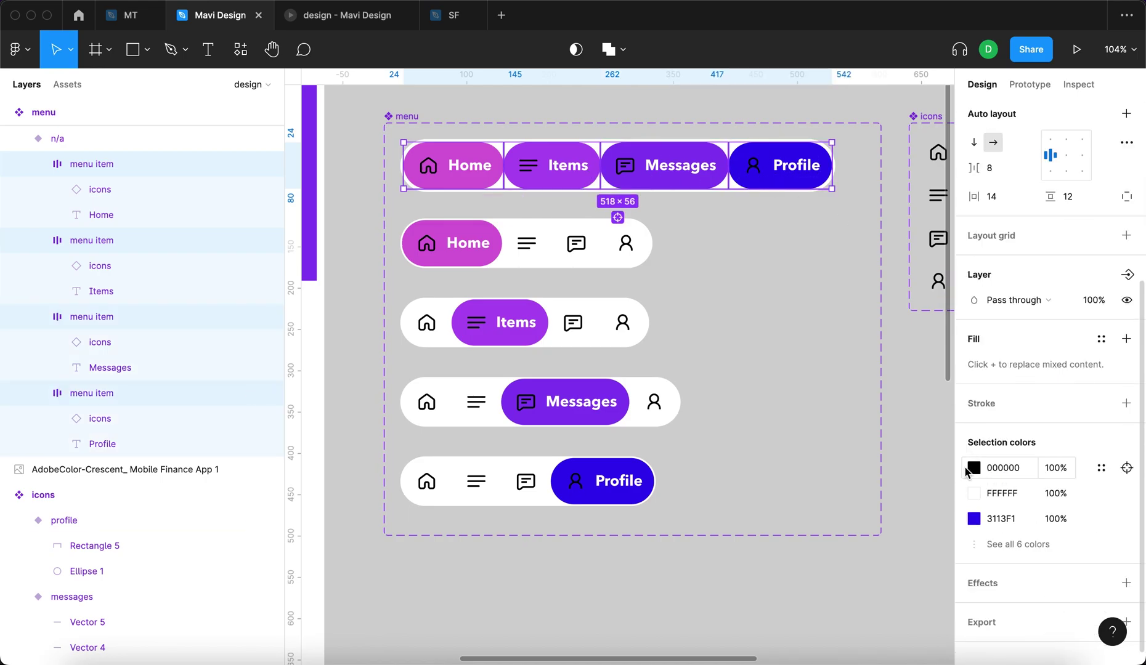
{"action": "left_click", "coordinate": [975, 470]}
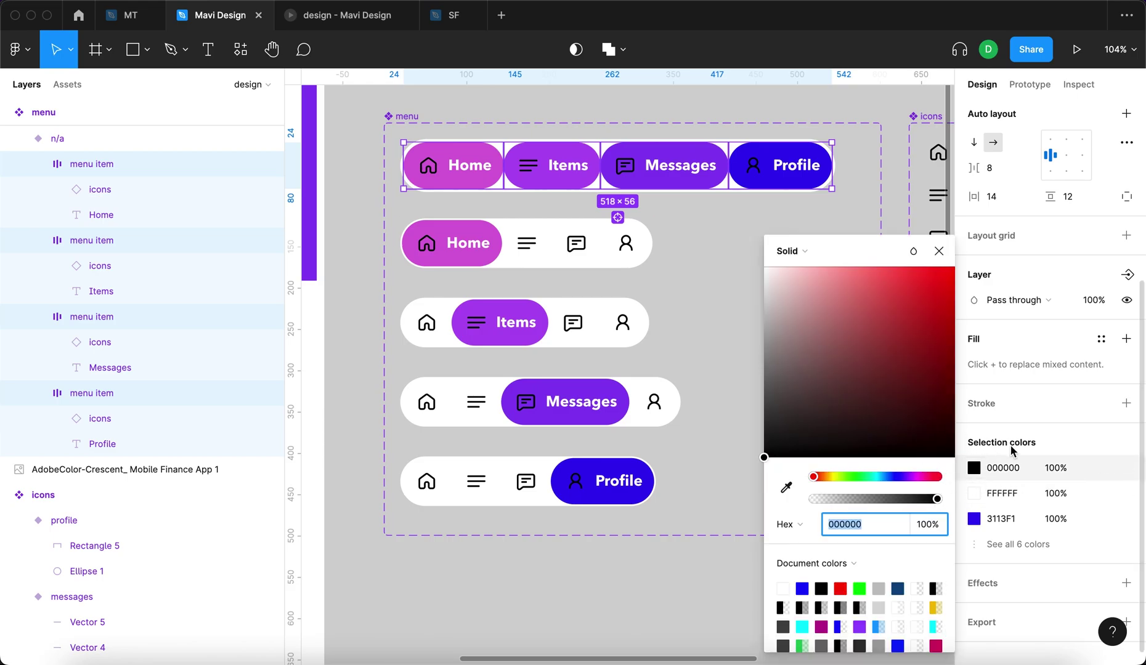
{"action": "left_click_drag", "start_coordinate": [871, 409], "coordinate": [675, 213]}
{"action": "left_click", "coordinate": [939, 251]}
- Change the black icon colour to white in the home, items, messages and profile menu variants together
{"action": "left_click", "coordinate": [591, 259]}
{"action": "left_click", "coordinate": [531, 318], "text": "shift"}
{"action": "left_click", "coordinate": [558, 414], "text": "shift"}
{"action": "left_click", "coordinate": [591, 469], "text": "shift"}
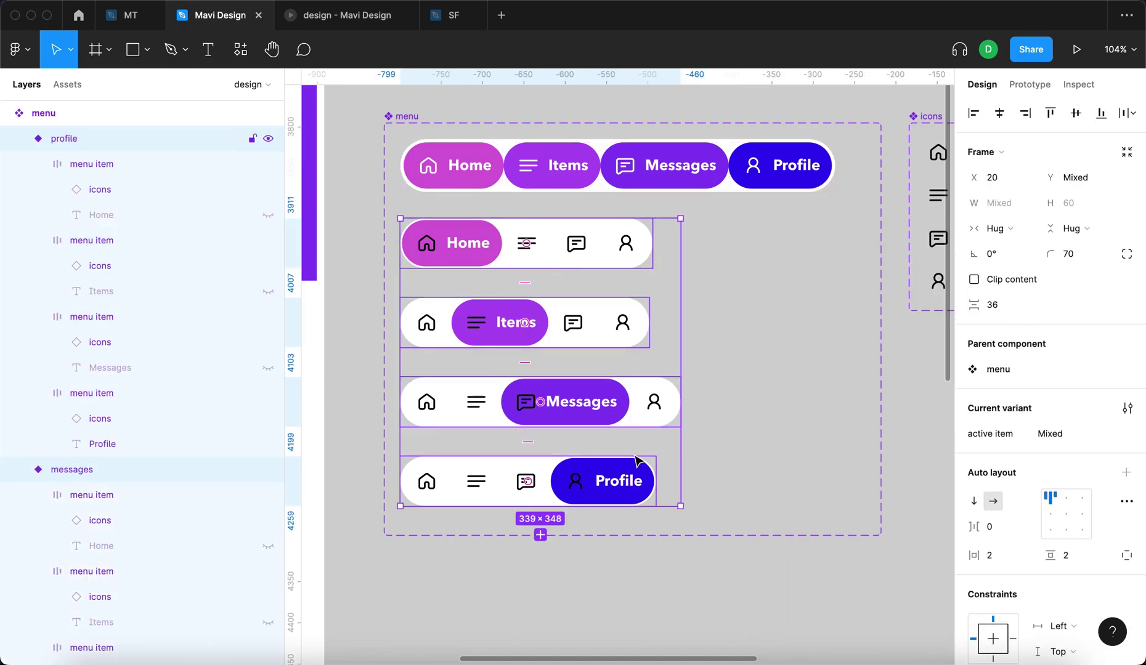
{"action": "scroll", "coordinate": [996, 444], "scroll_direction": "down", "scroll_amount": 5}
{"action": "scroll", "coordinate": [997, 441], "scroll_direction": "down", "scroll_amount": 5}
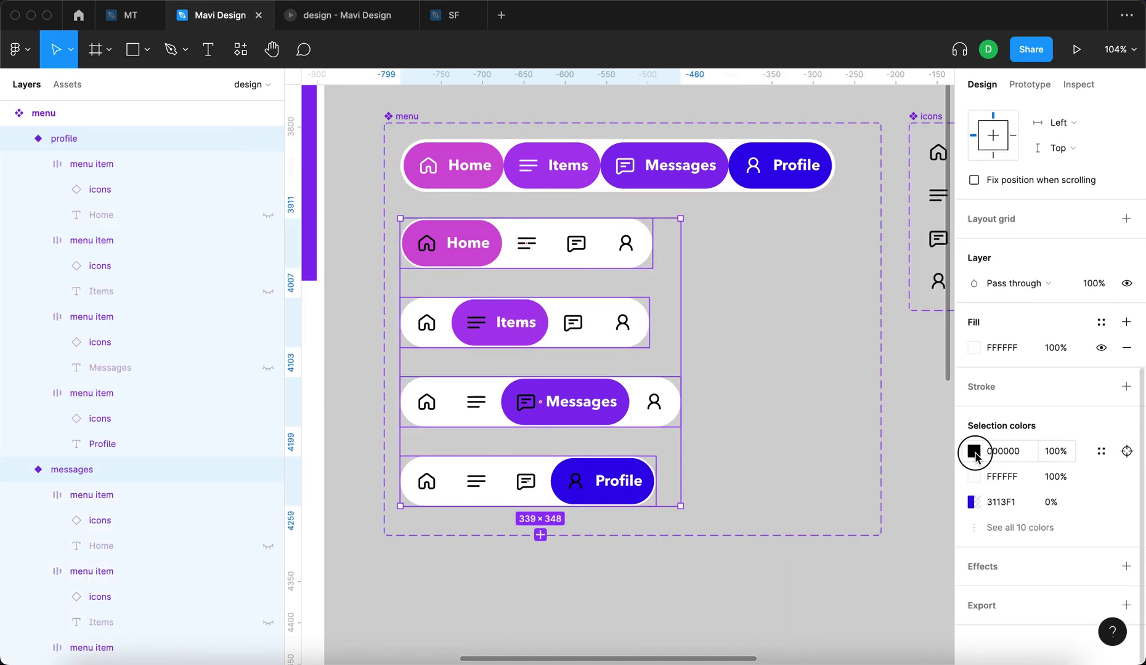
{"action": "left_click", "coordinate": [973, 451]}
{"action": "left_click_drag", "start_coordinate": [868, 448], "coordinate": [678, 203]}
{"action": "key", "text": "Escape"}
{"action": "left_click", "coordinate": [758, 279]}
- Colour the inactive Items icons in the home, messages and profile variants with the purple sampled from the Items pill
{"action": "left_click", "coordinate": [515, 247]}
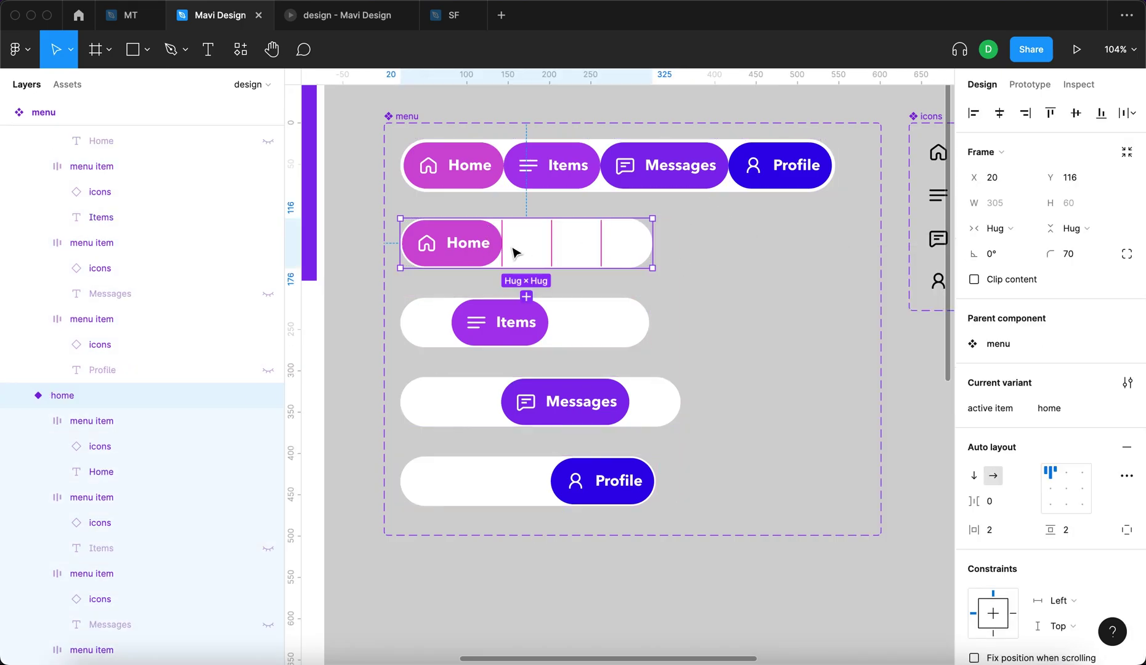
{"action": "double_click", "coordinate": [539, 264]}
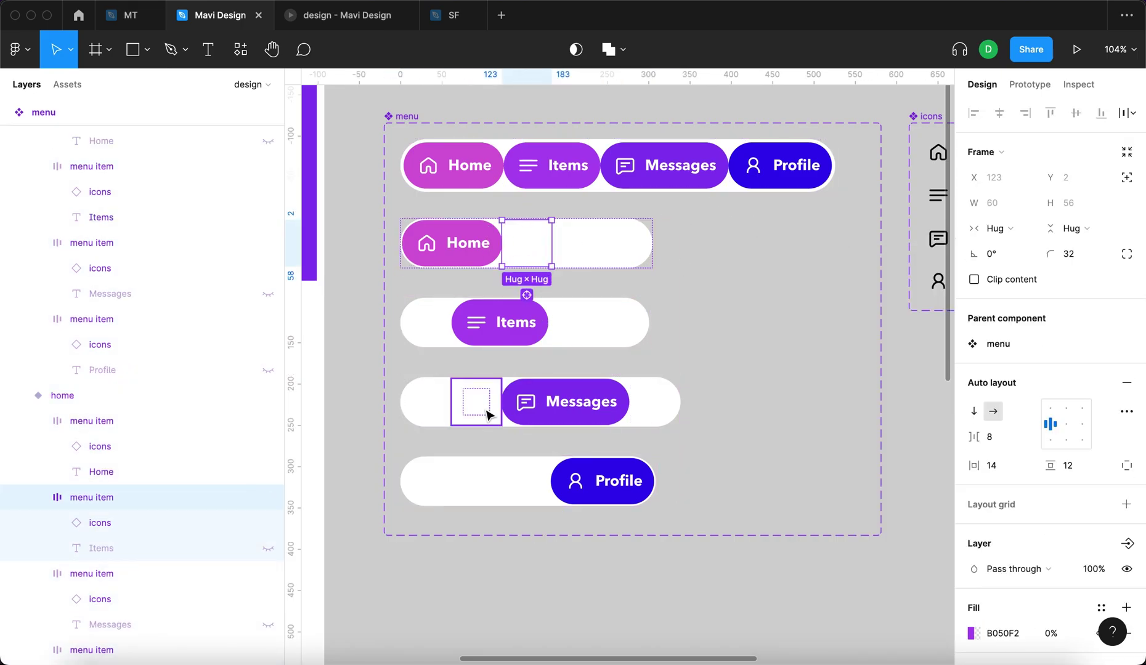
{"action": "left_click", "coordinate": [486, 418], "text": "shift"}
{"action": "left_click", "coordinate": [477, 484], "text": "shift"}
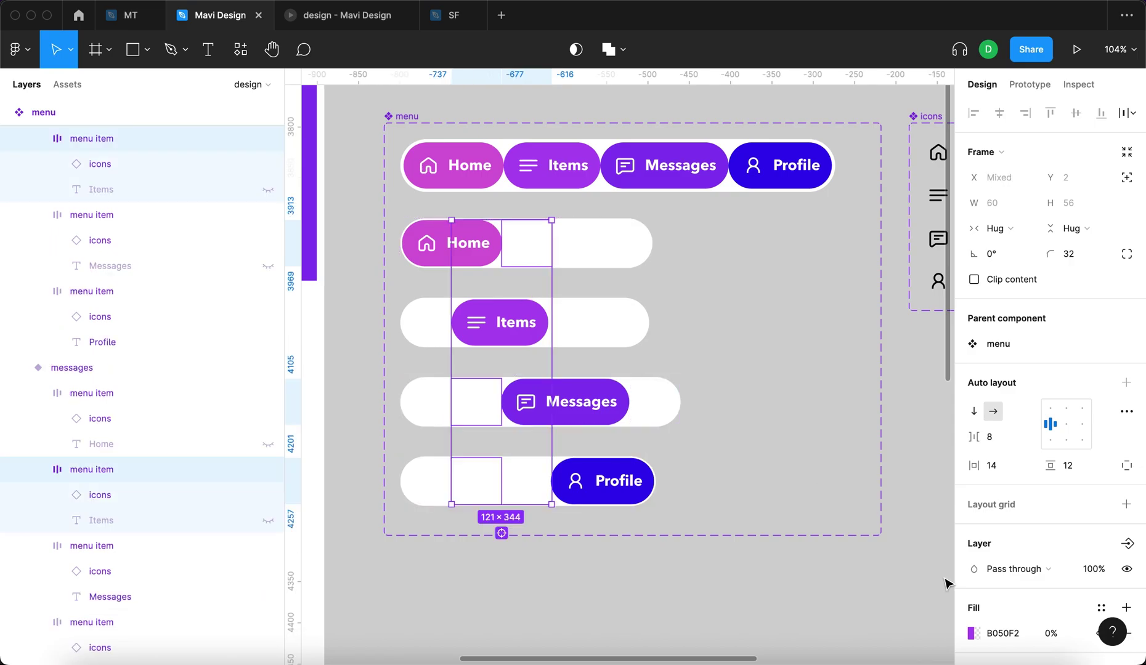
{"action": "left_click", "coordinate": [975, 506]}
{"action": "left_click", "coordinate": [786, 487]}
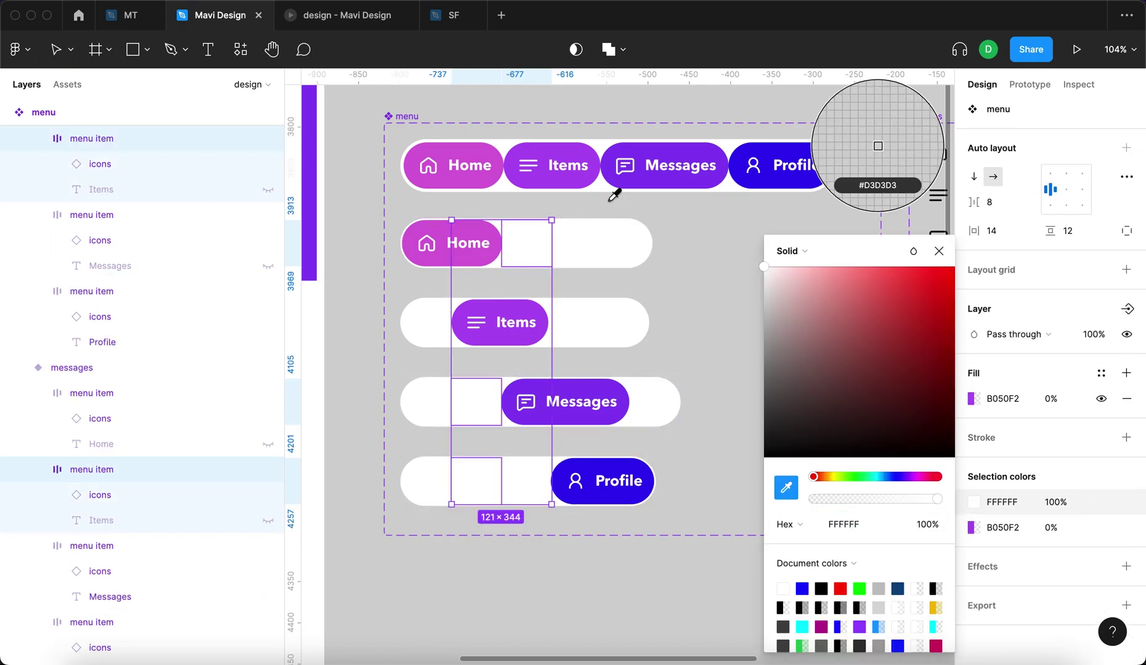
{"action": "left_click", "coordinate": [588, 154]}
{"action": "left_click", "coordinate": [670, 256]}
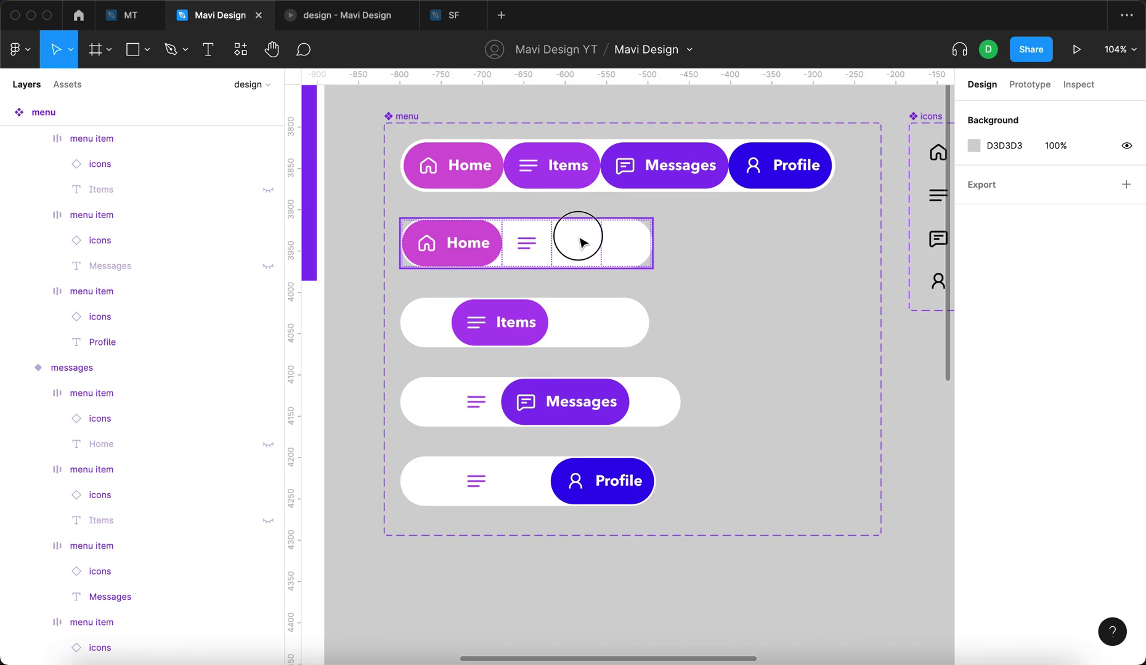
- Colour the inactive Messages icons in the home, items and profile variants with the violet sampled from the Messages pill
{"action": "double_click", "coordinate": [577, 242]}
{"action": "left_click", "coordinate": [577, 332], "text": "shift"}
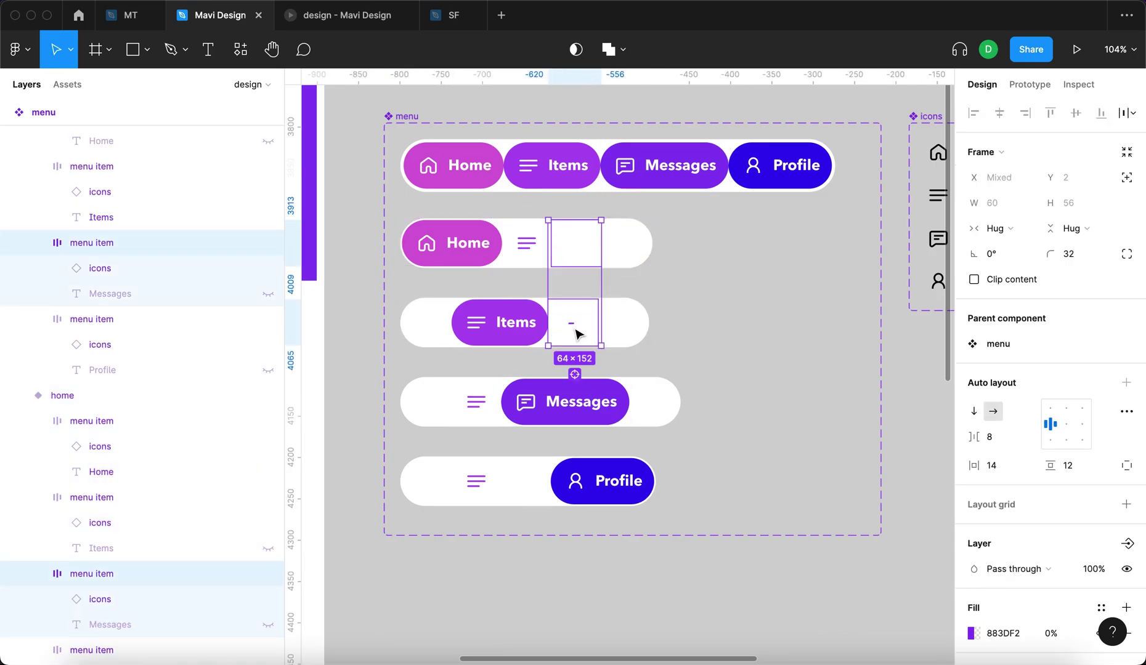
{"action": "left_click", "coordinate": [534, 480], "text": "shift"}
{"action": "scroll", "coordinate": [987, 587], "scroll_direction": "down", "scroll_amount": 4}
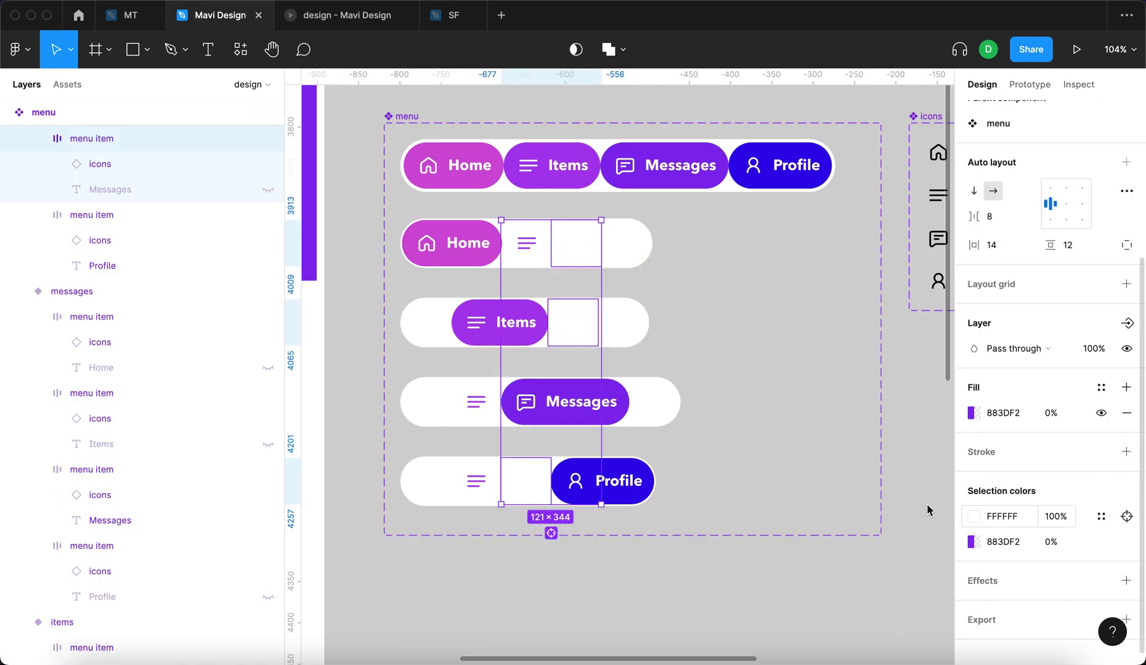
{"action": "left_click", "coordinate": [973, 517]}
{"action": "left_click", "coordinate": [786, 488]}
{"action": "left_click", "coordinate": [654, 157]}
- Colour the inactive Profile icons blue and the inactive Home icons pink to match their own pills
{"action": "left_click", "coordinate": [625, 243]}
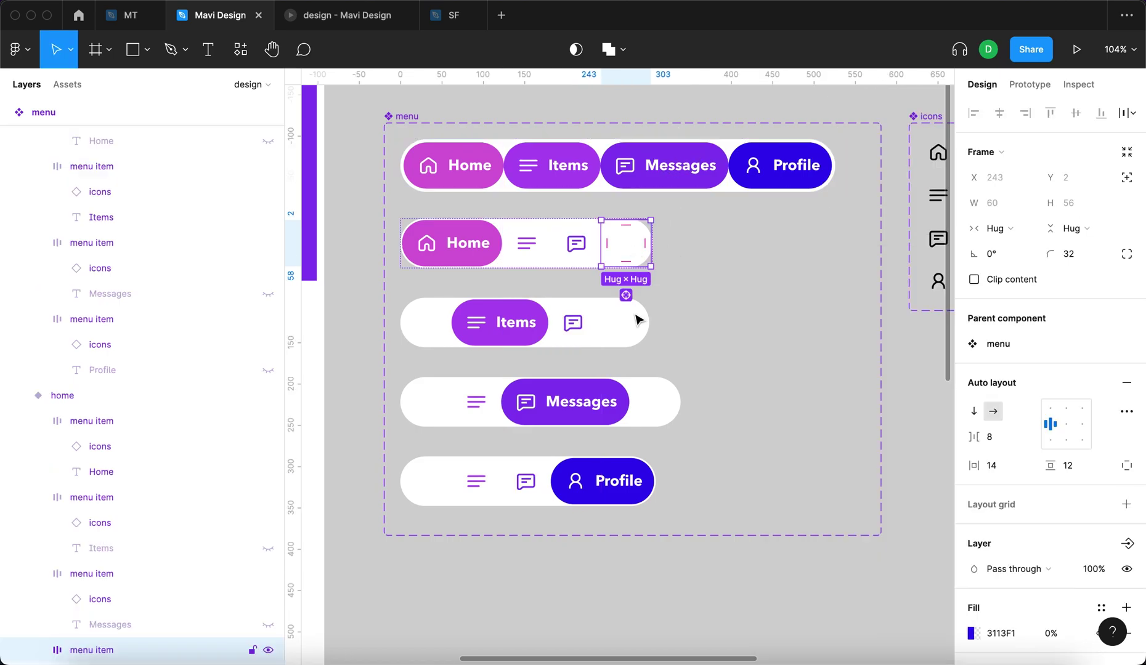
{"action": "left_click", "coordinate": [626, 327], "text": "shift"}
{"action": "scroll", "coordinate": [812, 362], "scroll_direction": "down", "scroll_amount": 3}
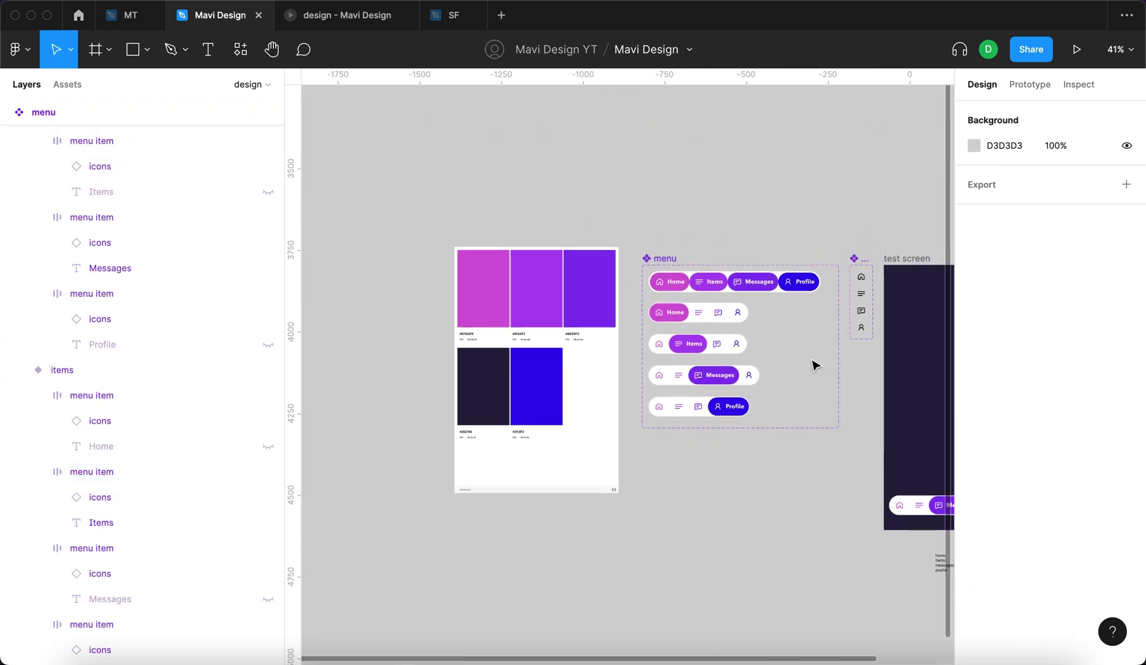
- Review the recoloured icons across the menu variants and in the menu on the test screen
{"action": "scroll", "coordinate": [811, 364], "scroll_direction": "right", "scroll_amount": 3}
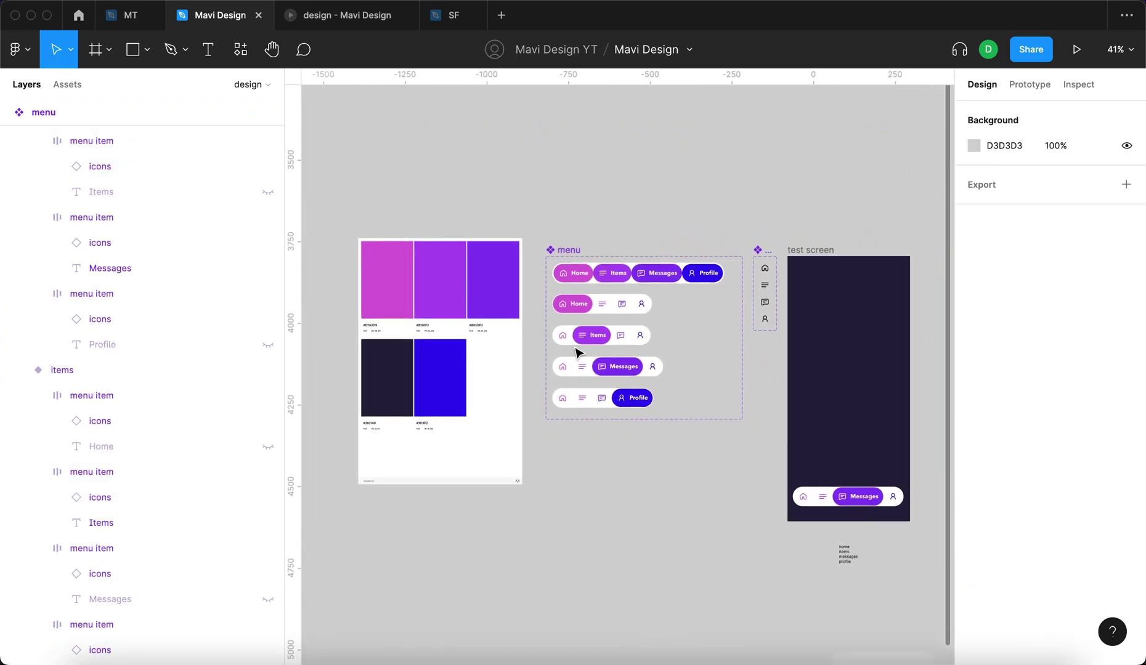
{"action": "scroll", "coordinate": [578, 350], "scroll_direction": "up", "scroll_amount": 5}
{"action": "scroll", "coordinate": [738, 203], "scroll_direction": "right", "scroll_amount": 2}
{"action": "scroll", "coordinate": [701, 420], "scroll_direction": "right", "scroll_amount": 2}
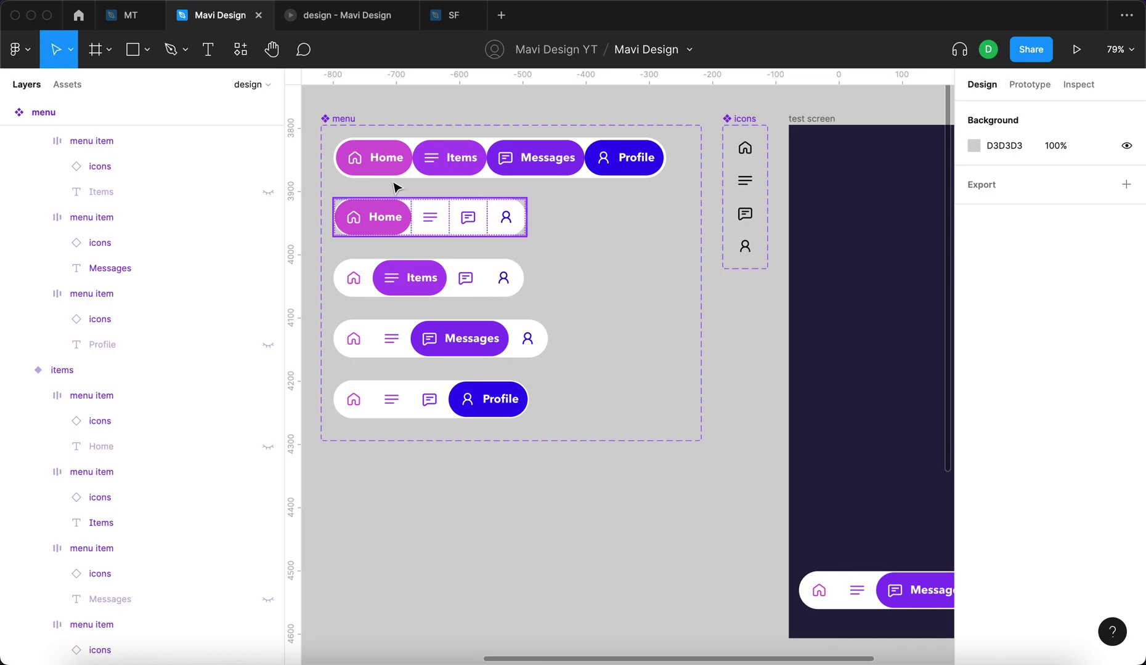
{"action": "scroll", "coordinate": [499, 300], "scroll_direction": "left", "scroll_amount": 1}
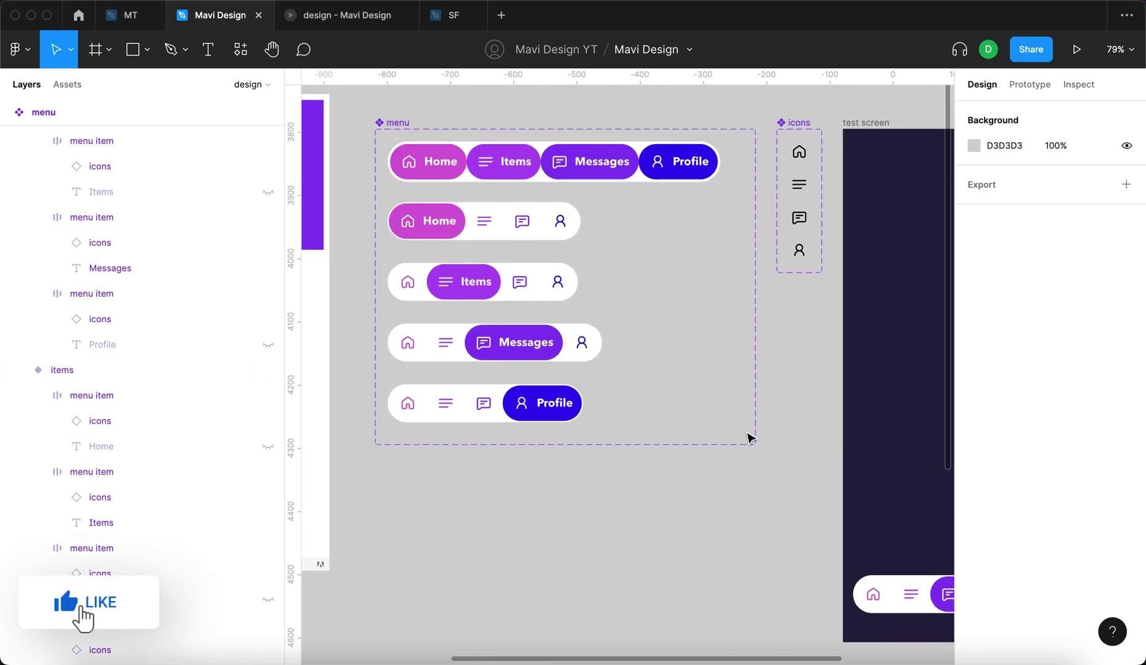
{"action": "scroll", "coordinate": [794, 426], "scroll_direction": "right", "scroll_amount": 5}
{"action": "scroll", "coordinate": [586, 501], "scroll_direction": "down", "scroll_amount": 5}
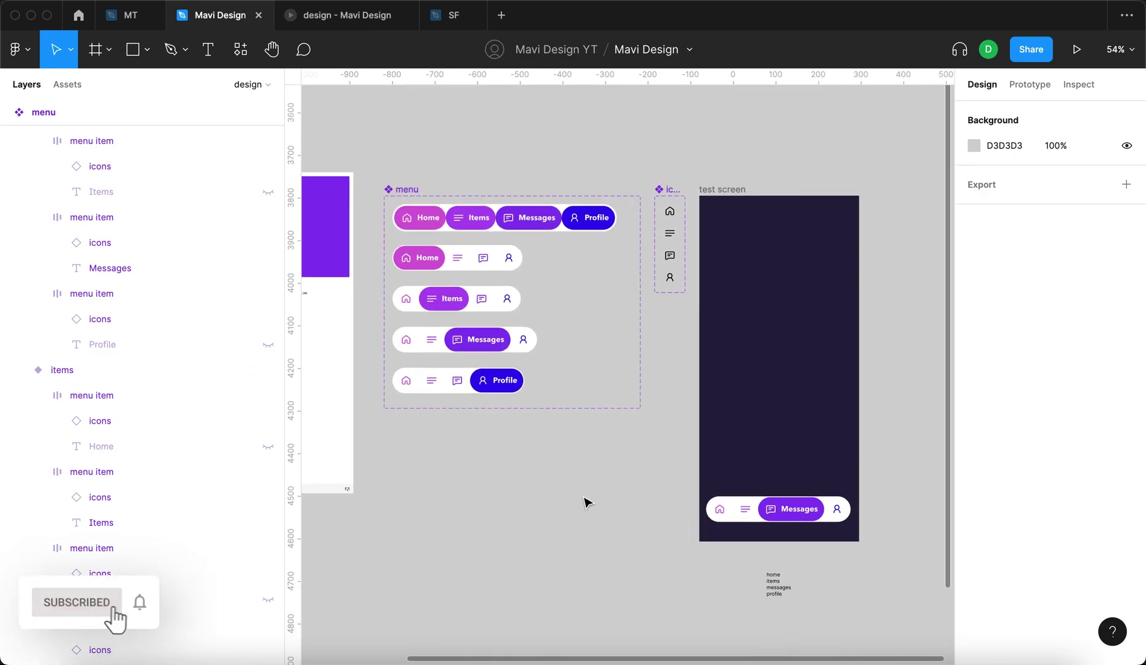
{"action": "scroll", "coordinate": [586, 501], "scroll_direction": "up", "scroll_amount": 2}
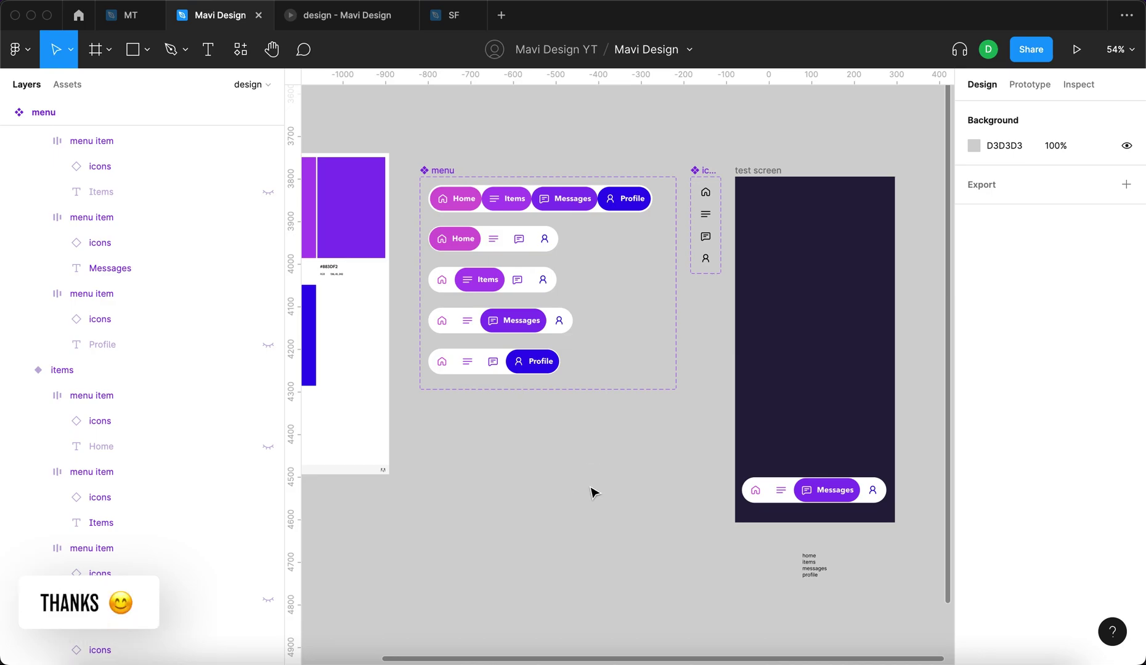
- Duplicate the test screen frame beside the original and rename the copy home
{"action": "scroll", "coordinate": [583, 474], "scroll_direction": "right", "scroll_amount": 3}
{"action": "left_click", "coordinate": [668, 159]}
{"action": "left_click_drag", "start_coordinate": [667, 159], "coordinate": [840, 162], "text": "alt"}
{"action": "scroll", "coordinate": [840, 161], "scroll_direction": "right", "scroll_amount": 5}
{"action": "left_click_drag", "start_coordinate": [652, 176], "coordinate": [678, 176]}
{"action": "key", "text": "super+r"}
{"action": "type", "text": "home"}
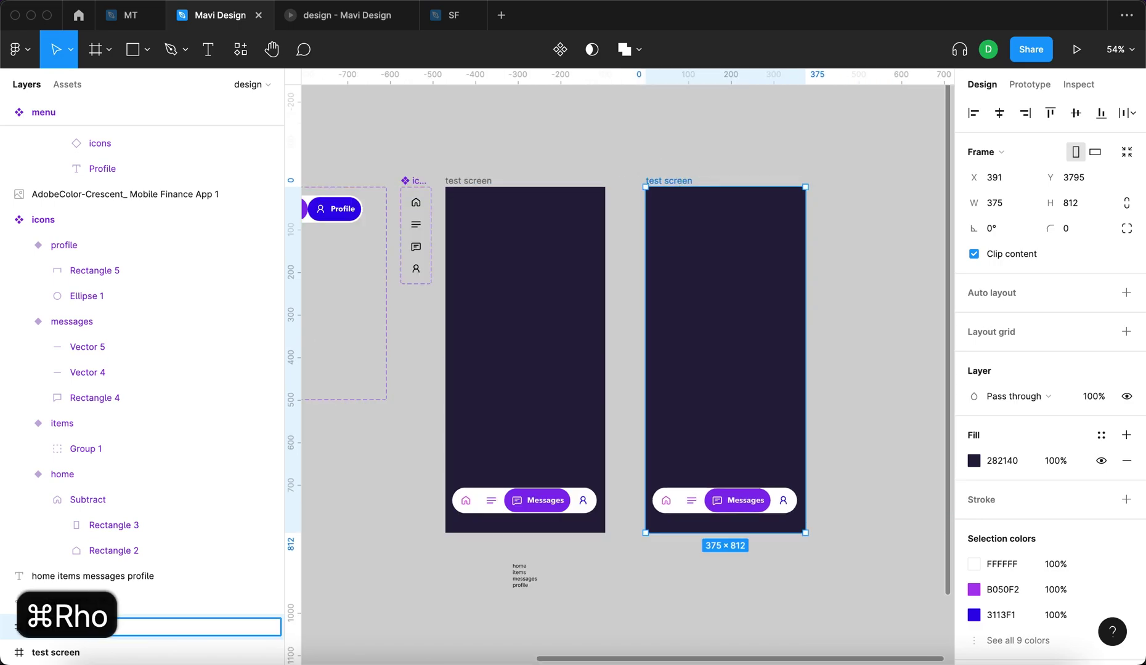
{"action": "key", "text": "Return"}
- Duplicate the home frame beside itself and rename the copy items
{"action": "left_click", "coordinate": [688, 164]}
{"action": "scroll", "coordinate": [688, 164], "scroll_direction": "right", "scroll_amount": 1}
{"action": "scroll", "coordinate": [661, 185], "scroll_direction": "down", "scroll_amount": 3}
{"action": "left_click", "coordinate": [665, 189]}
{"action": "scroll", "coordinate": [666, 189], "scroll_direction": "down", "scroll_amount": 2}
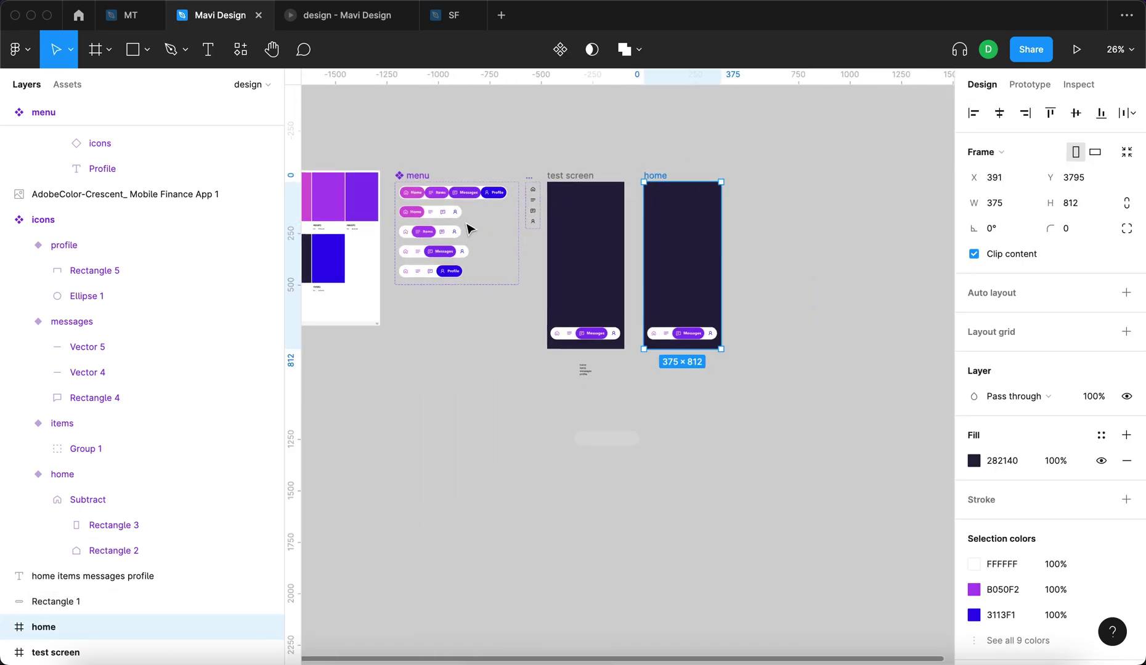
{"action": "left_click_drag", "start_coordinate": [657, 180], "coordinate": [740, 180]}
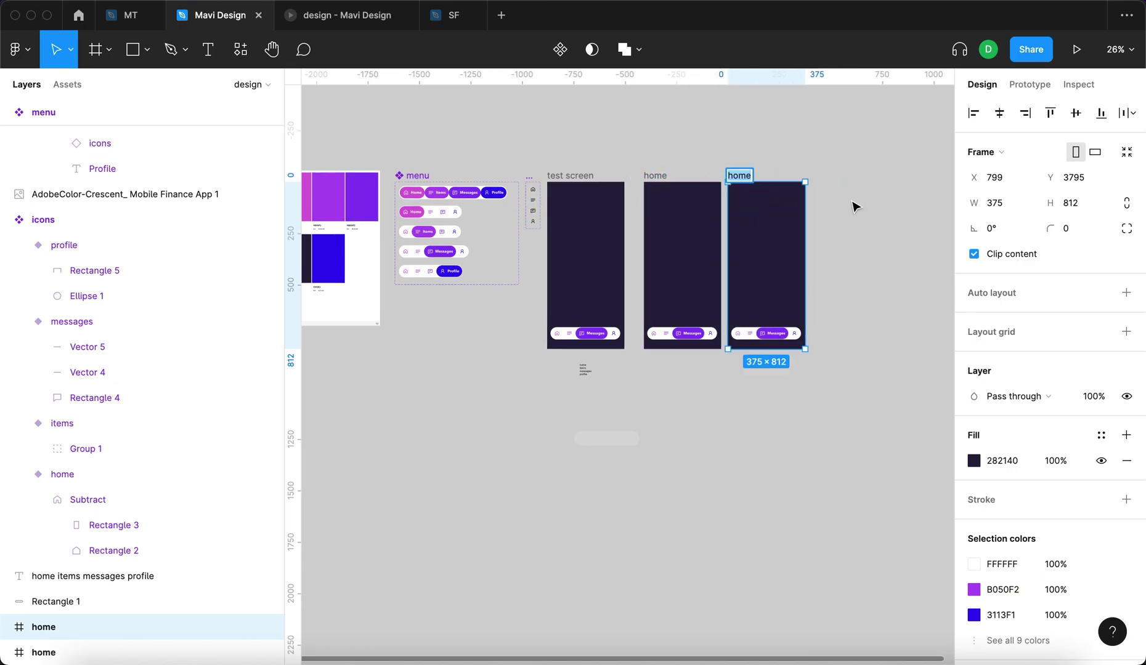
{"action": "type", "text": "ems"}
{"action": "key", "text": "Return"}
- Duplicate the items frame twice more in the row and name the copies messages and profile
{"action": "left_click", "coordinate": [795, 179]}
{"action": "left_click_drag", "start_coordinate": [769, 178], "coordinate": [853, 178]}
{"action": "key", "text": "super+r"}
{"action": "type", "text": "messages"}
{"action": "key", "text": "Return"}
{"action": "left_click", "coordinate": [839, 166]}
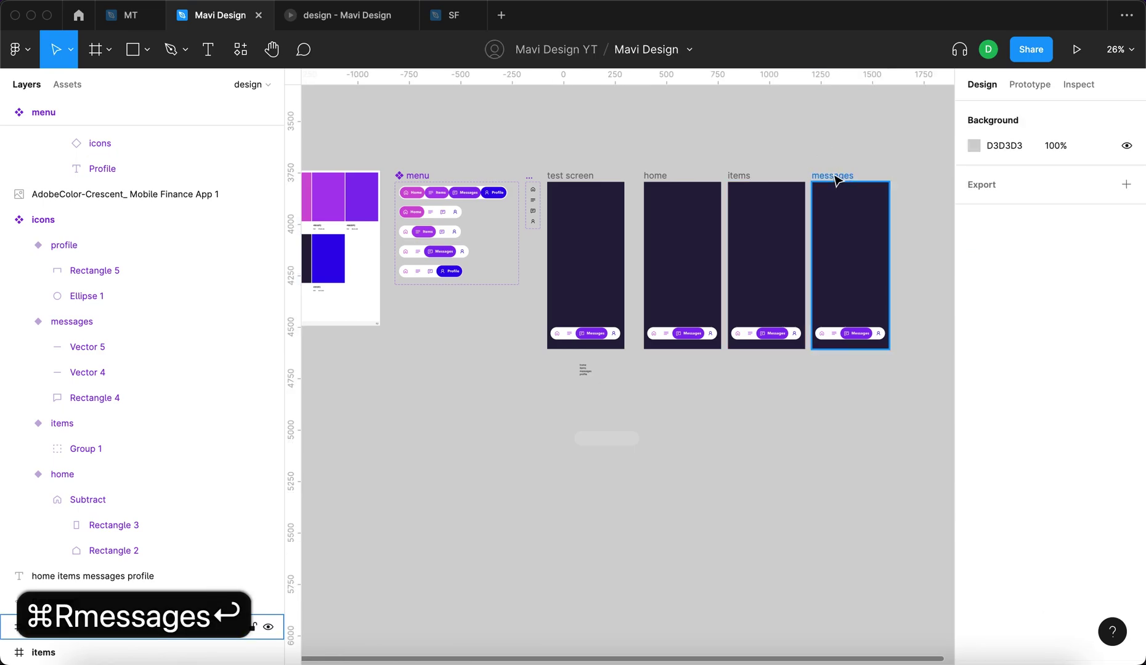
{"action": "left_click", "coordinate": [834, 177]}
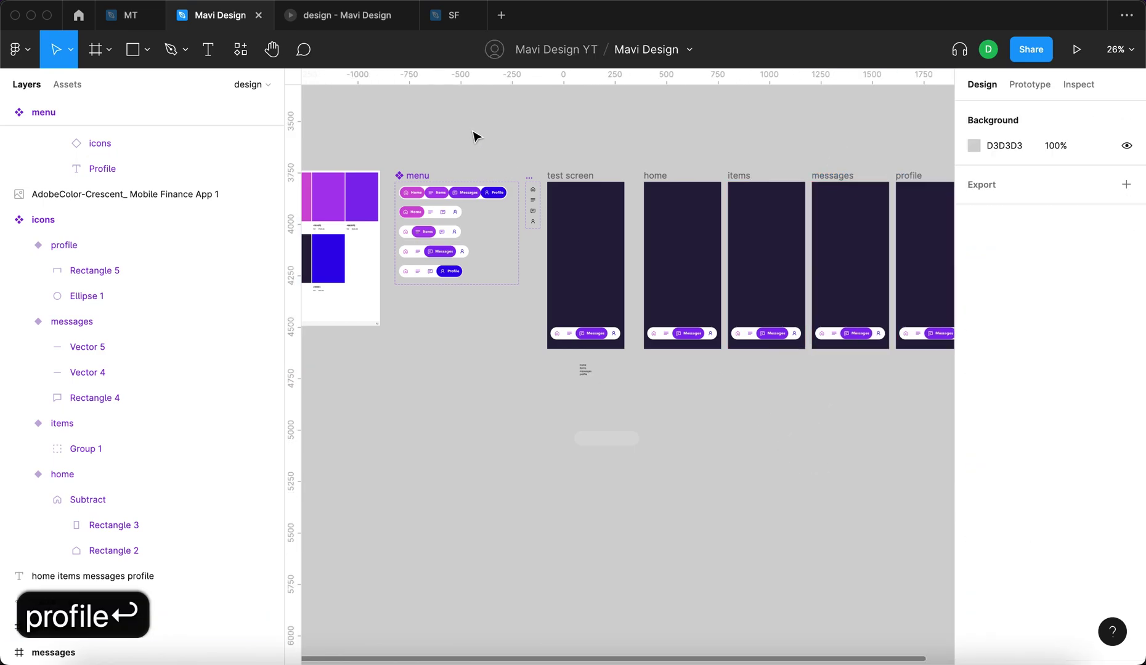
- Add a text layer reading Home to the test screen
{"action": "scroll", "coordinate": [631, 230], "scroll_direction": "up", "scroll_amount": 10}
{"action": "scroll", "coordinate": [631, 230], "scroll_direction": "right", "scroll_amount": 3}
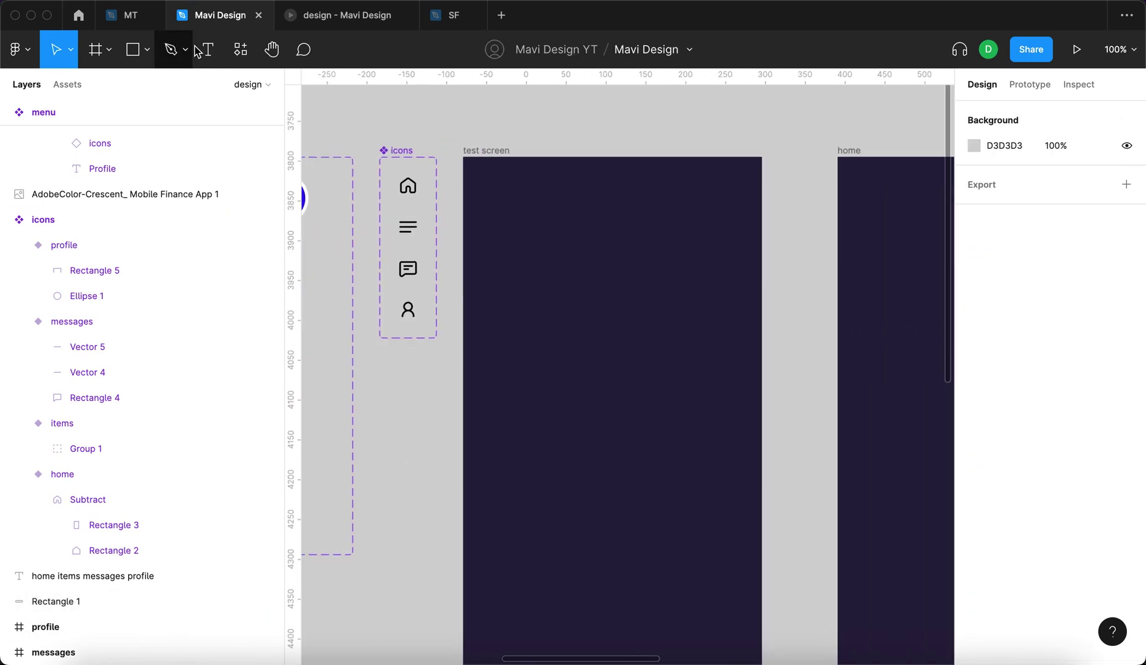
{"action": "key", "text": "t"}
{"action": "left_click", "coordinate": [552, 303]}
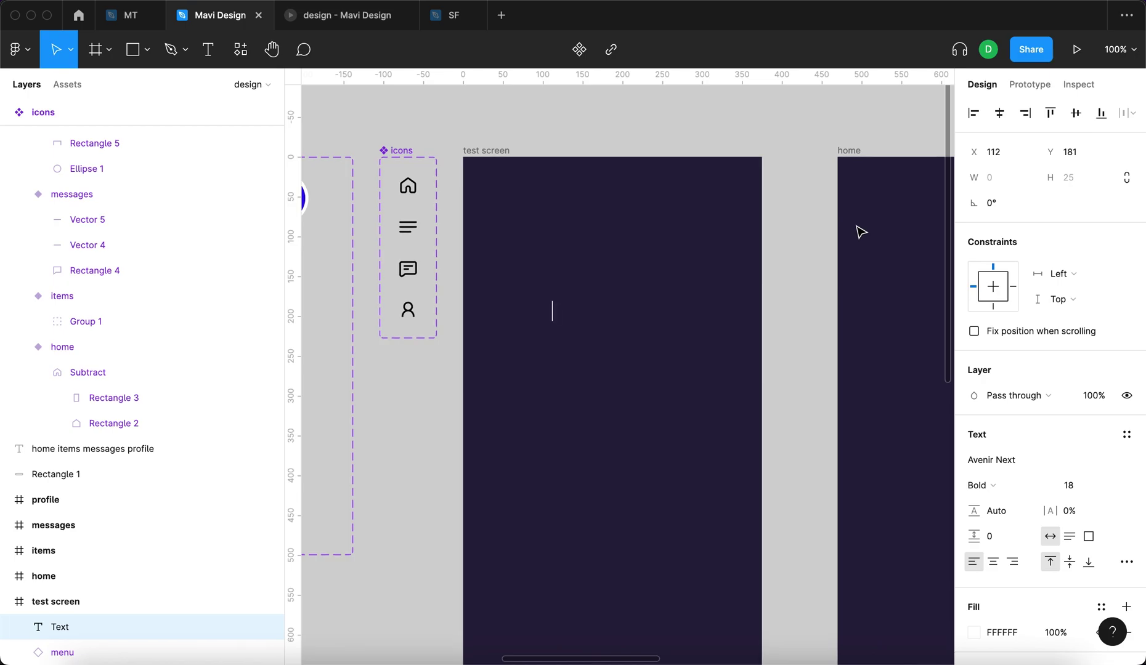
{"action": "key", "text": "shift+h"}
{"action": "type", "text": "ome"}
{"action": "key", "text": "Escape"}
- Move the Home text onto the home screen as an enlarged heading near the frame's upper-left corner
{"action": "key", "text": "shift+Up"}
{"action": "key", "text": "shift+Up"}
{"action": "key", "text": "shift+Up"}
{"action": "left_click_drag", "start_coordinate": [660, 333], "coordinate": [945, 322]}
{"action": "scroll", "coordinate": [734, 189], "scroll_direction": "down", "scroll_amount": 5}
{"action": "left_click", "coordinate": [744, 196]}
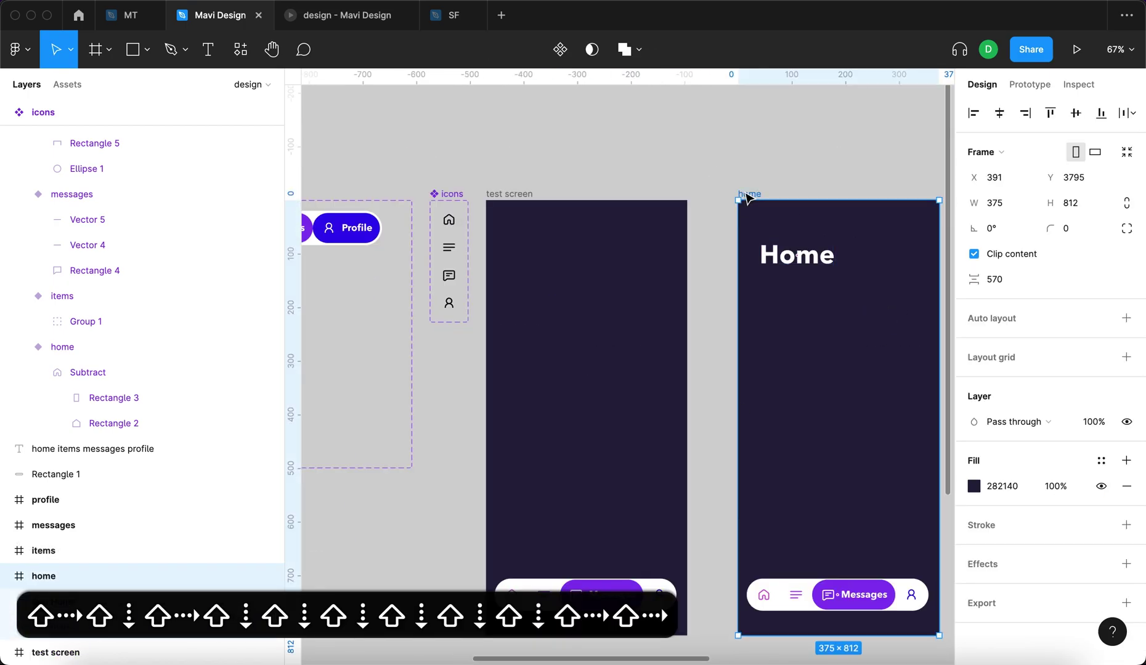
- Set the blend mode of the home screen's Home heading to Overlay
{"action": "left_click", "coordinate": [1076, 49]}
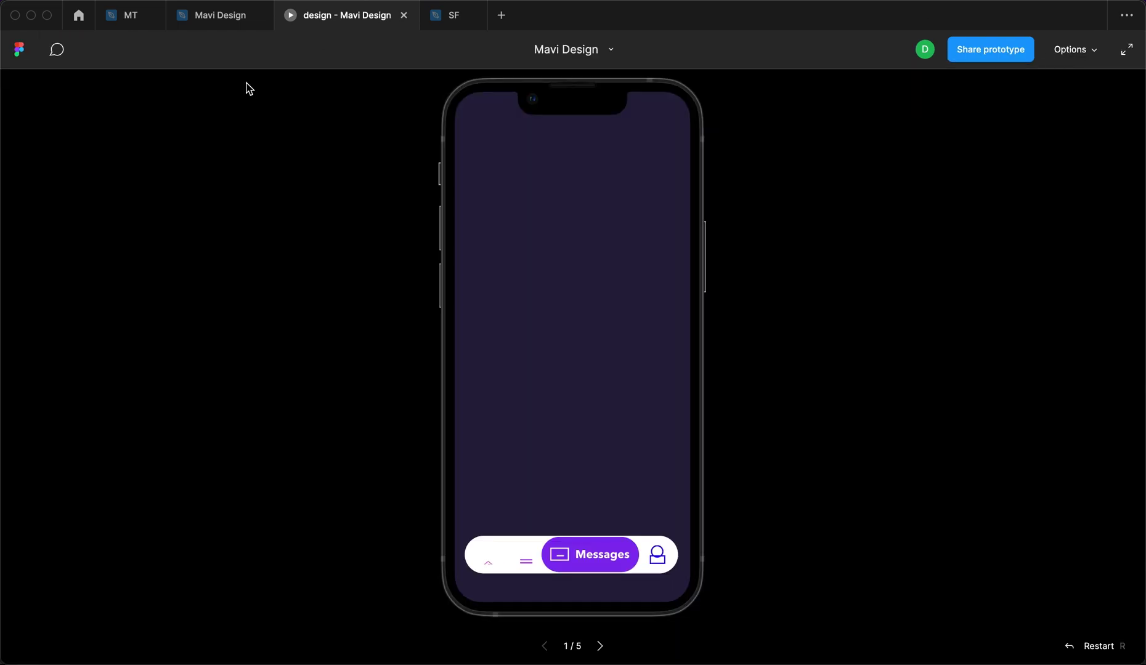
{"action": "left_click", "coordinate": [221, 29]}
{"action": "left_click", "coordinate": [778, 255]}
{"action": "left_click", "coordinate": [1002, 395]}
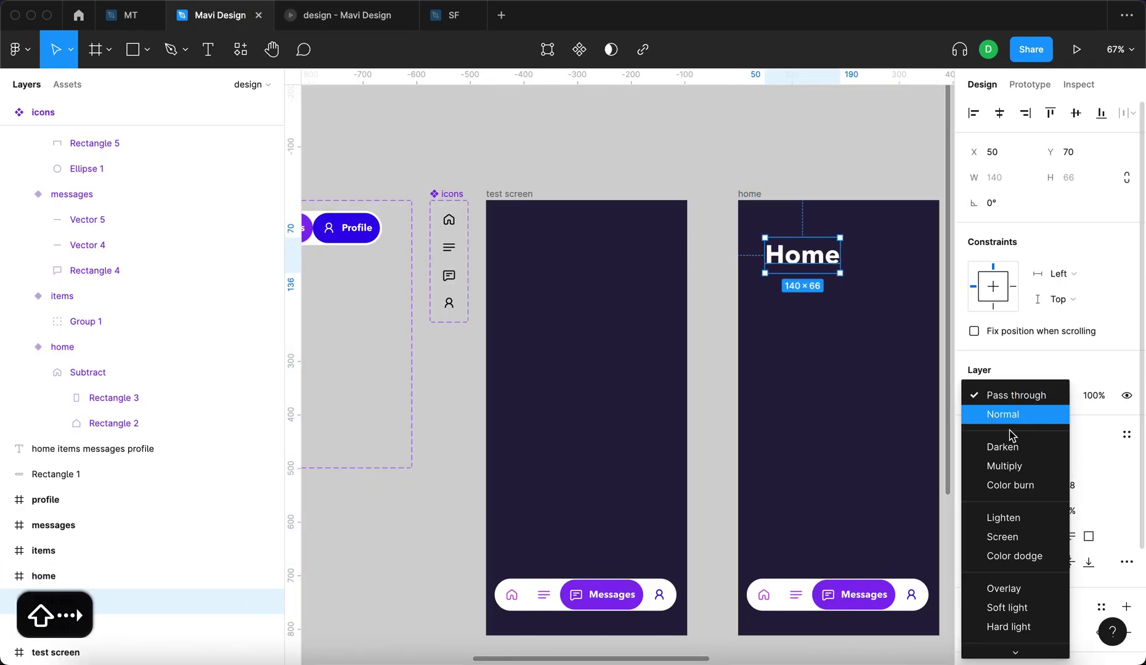
{"action": "left_click", "coordinate": [1014, 585]}
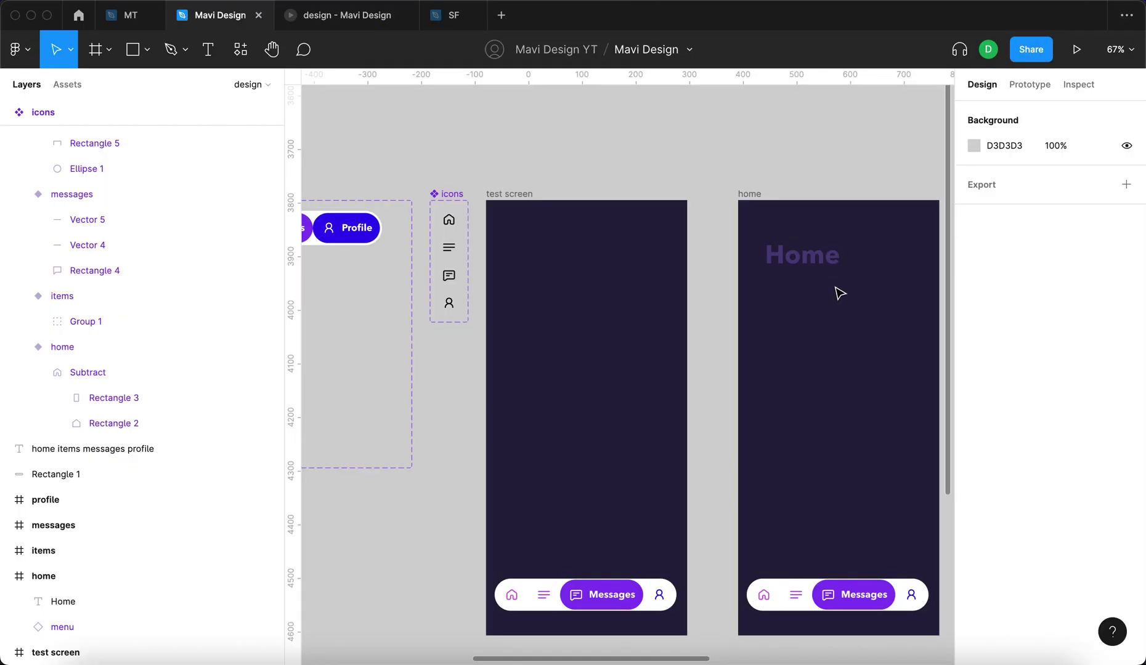
- Copy the Home heading into the items, messages and profile screens at the same position
{"action": "scroll", "coordinate": [837, 294], "scroll_direction": "right", "scroll_amount": 5}
{"action": "scroll", "coordinate": [580, 228], "scroll_direction": "down", "scroll_amount": 5}
{"action": "key", "text": "super+c"}
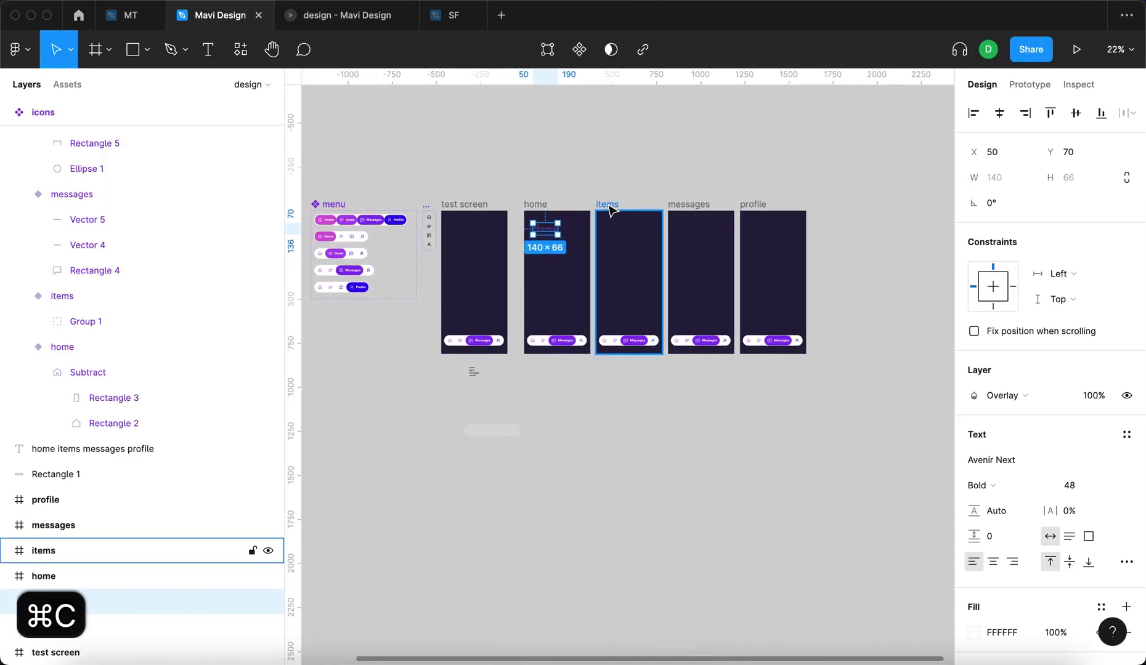
{"action": "left_click", "coordinate": [608, 205]}
{"action": "left_click", "coordinate": [689, 204], "text": "shift"}
{"action": "left_click", "coordinate": [752, 204], "text": "shift"}
{"action": "key", "text": "super+v"}
- Change the pasted headings to read Items, Messages and Profile on their matching screens
{"action": "left_click", "coordinate": [618, 231]}
{"action": "double_click", "coordinate": [617, 231]}
{"action": "type", "text": "Items"}
{"action": "scroll", "coordinate": [618, 231], "scroll_direction": "up", "scroll_amount": 3}
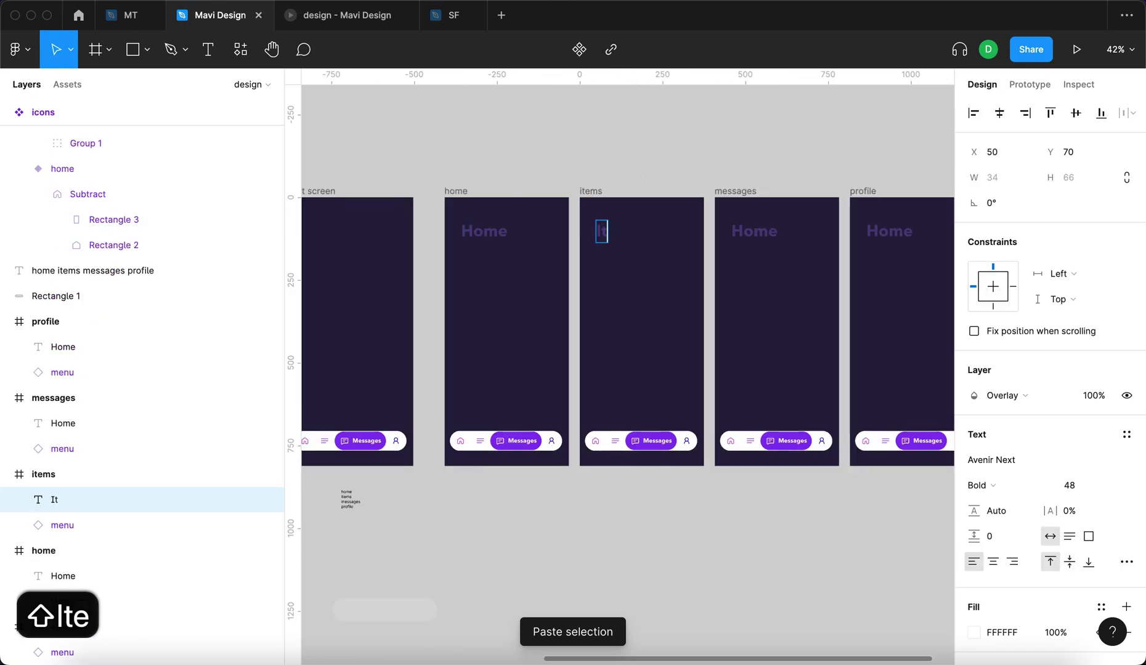
{"action": "double_click", "coordinate": [753, 235]}
{"action": "type", "text": "Messages"}
{"action": "double_click", "coordinate": [889, 232]}
{"action": "type", "text": "Profile"}
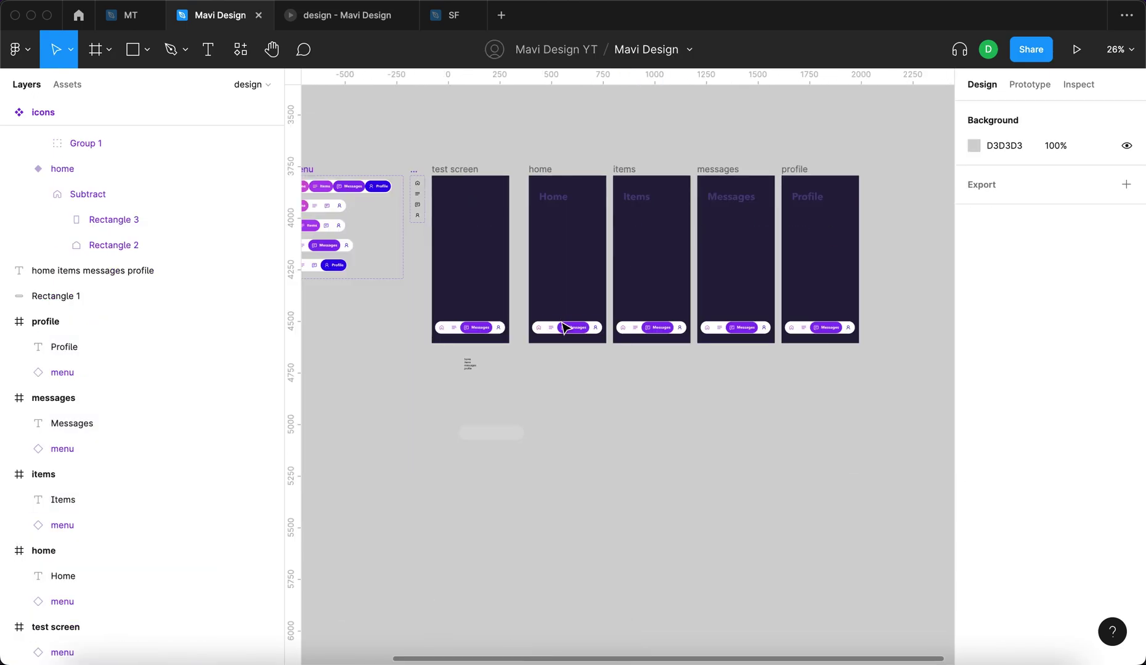
- Set the active item of the home screen's menu instance to home
{"action": "left_click", "coordinate": [565, 328]}
{"action": "scroll", "coordinate": [565, 328], "scroll_direction": "up", "scroll_amount": 5}
{"action": "scroll", "coordinate": [662, 342], "scroll_direction": "down", "scroll_amount": 5}
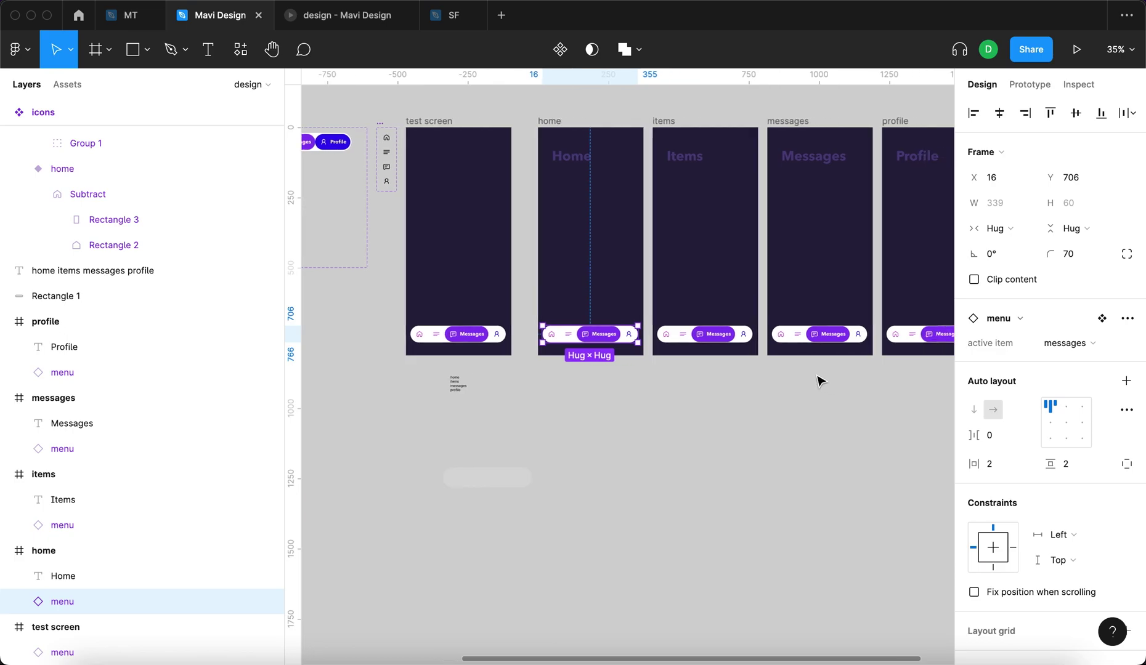
{"action": "scroll", "coordinate": [584, 395], "scroll_direction": "up", "scroll_amount": 5}
{"action": "scroll", "coordinate": [637, 404], "scroll_direction": "down", "scroll_amount": 6}
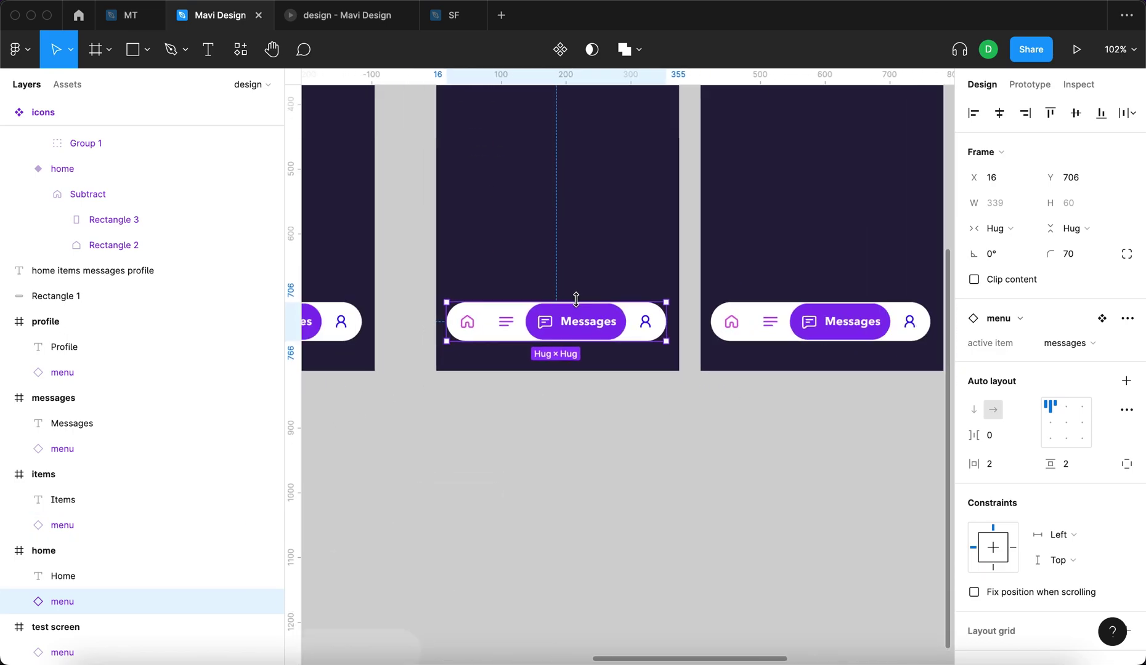
{"action": "left_click", "coordinate": [1075, 345]}
{"action": "left_click", "coordinate": [1075, 302]}
- Set the menu's active item to items, messages and profile on the three screens of the same names
{"action": "left_click", "coordinate": [662, 308]}
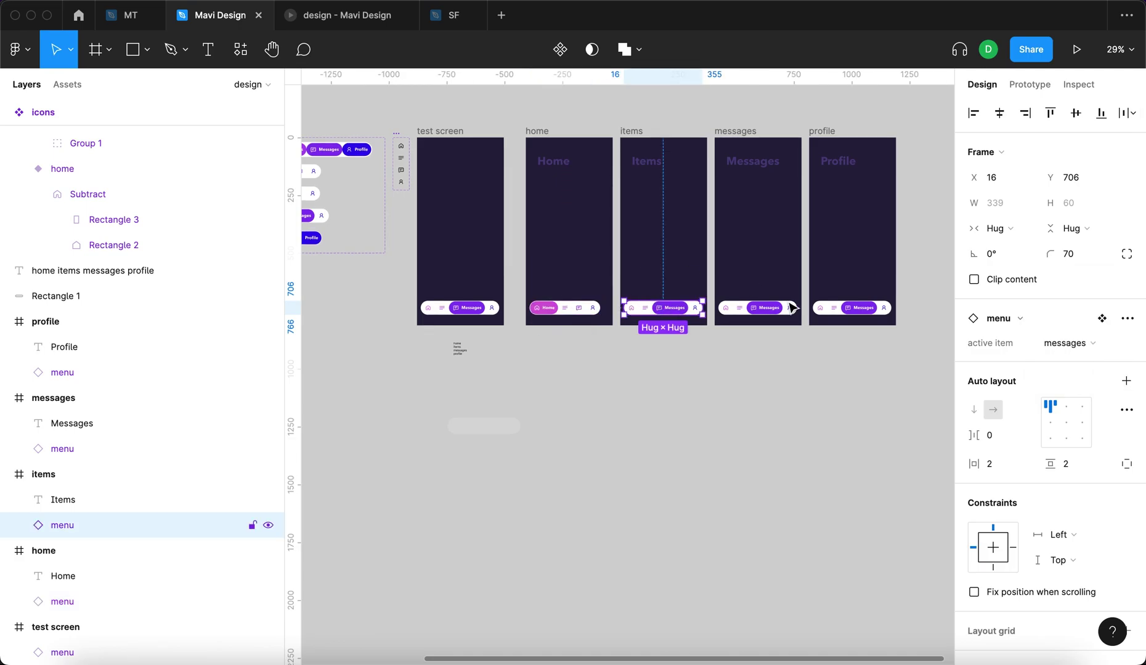
{"action": "left_click", "coordinate": [1069, 344]}
{"action": "left_click", "coordinate": [1075, 322]}
{"action": "left_click", "coordinate": [764, 308]}
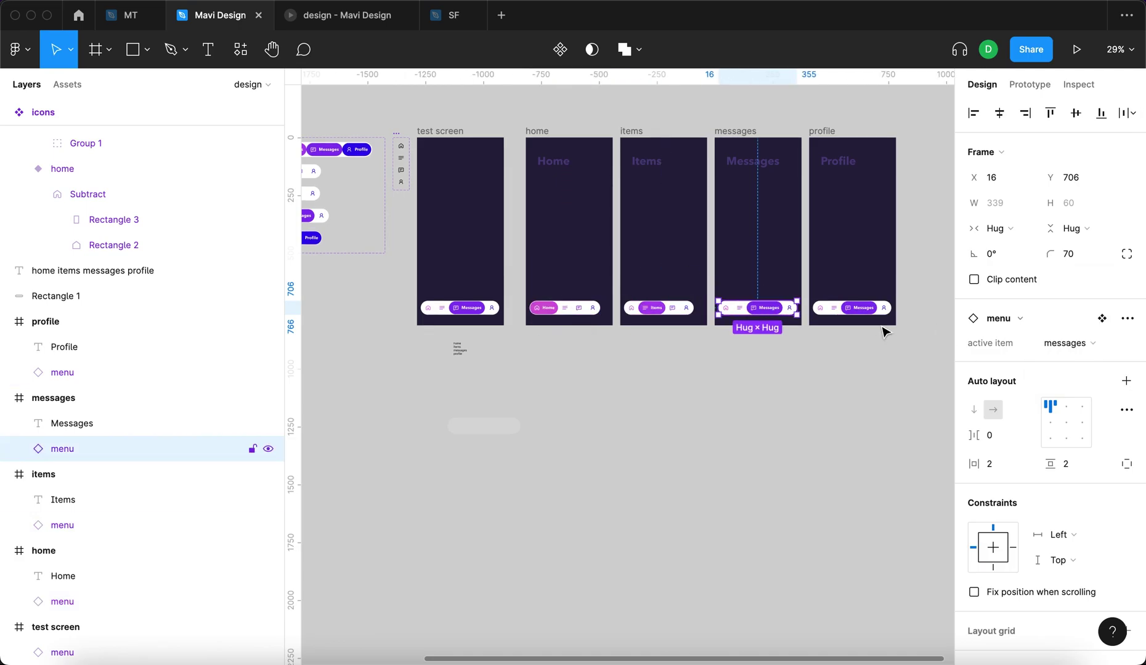
{"action": "left_click", "coordinate": [1080, 344]}
{"action": "left_click", "coordinate": [1081, 348]}
{"action": "left_click", "coordinate": [856, 311]}
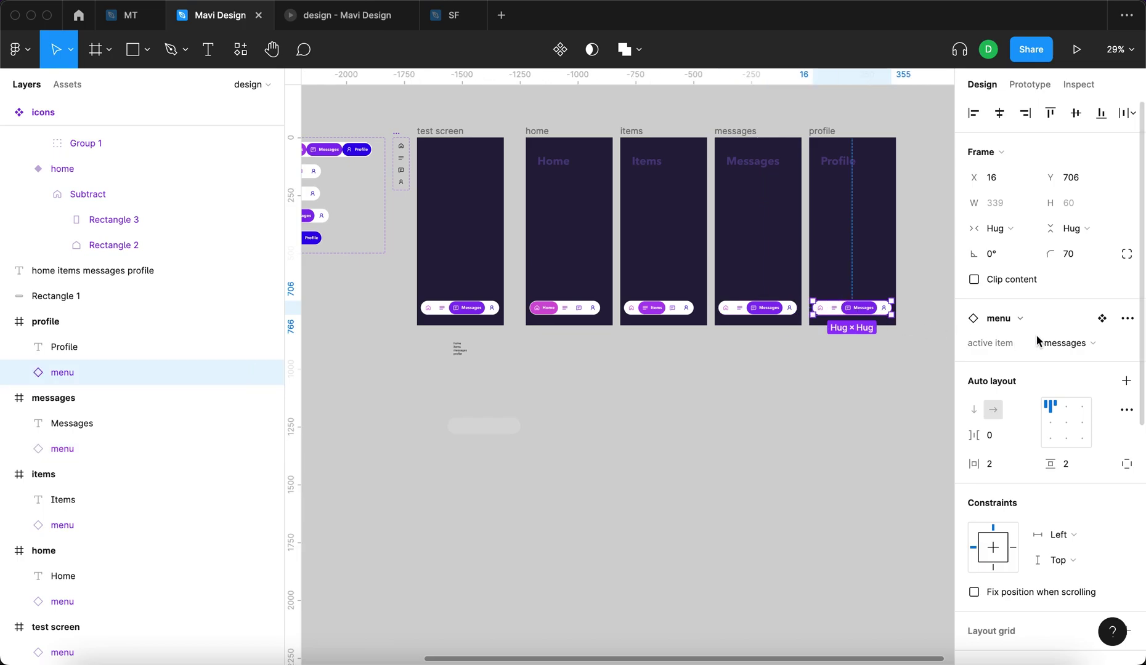
{"action": "left_click", "coordinate": [1069, 343]}
{"action": "left_click", "coordinate": [1078, 362]}
{"action": "left_click", "coordinate": [767, 404]}
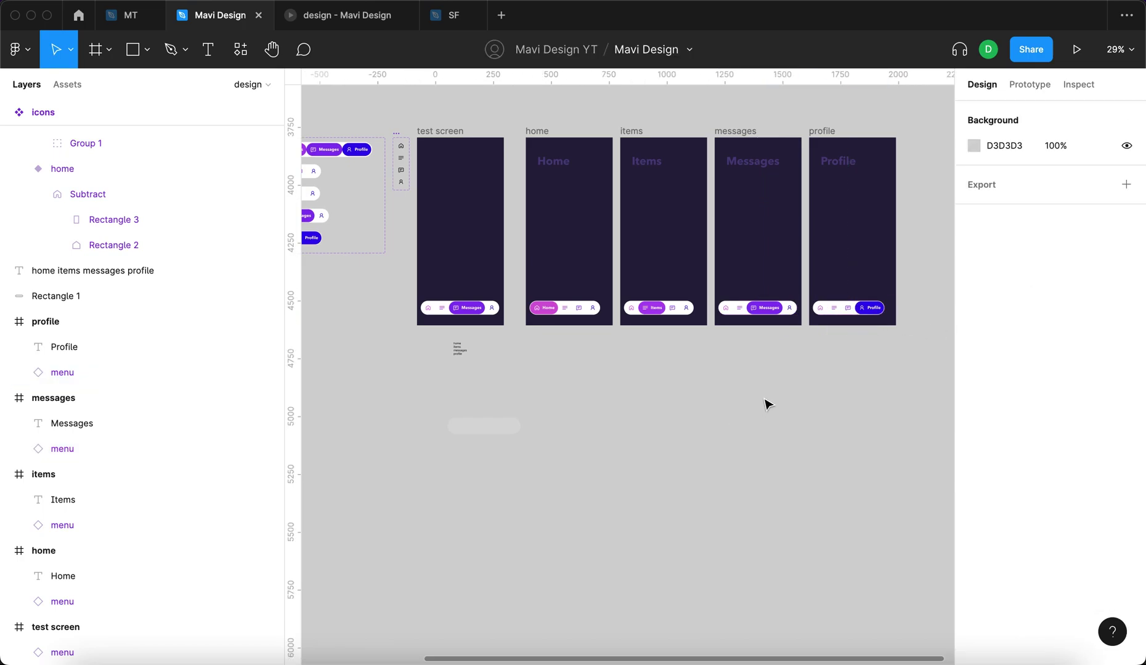
- Center the menu bars horizontally within their screens
{"action": "left_click", "coordinate": [853, 311]}
{"action": "left_click", "coordinate": [757, 307]}
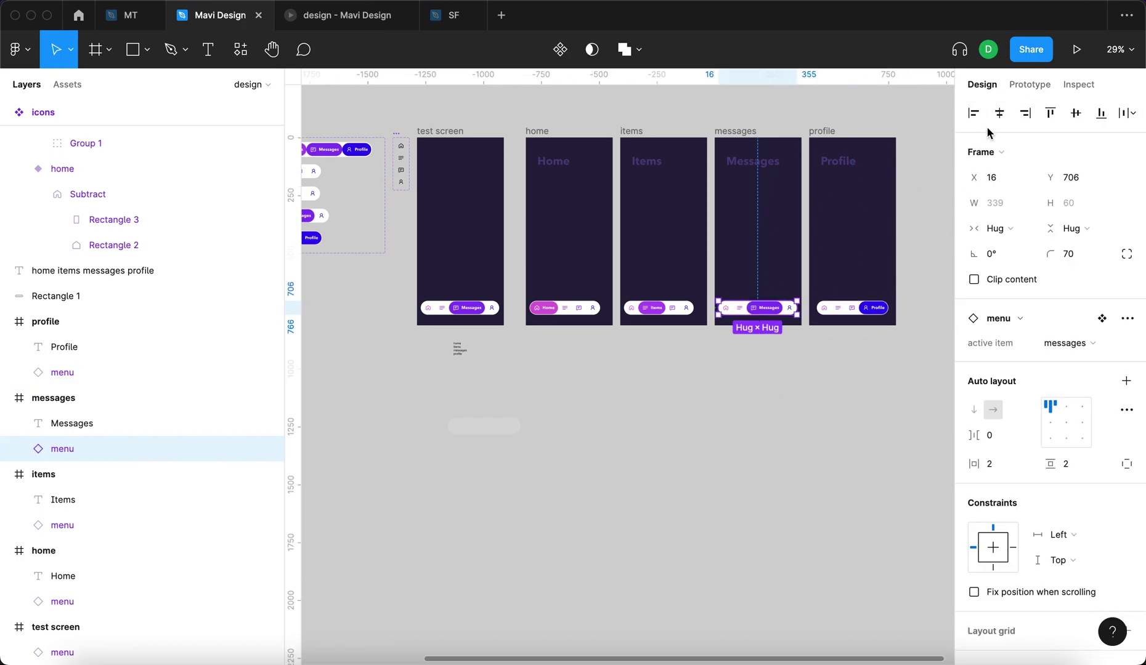
{"action": "scroll", "coordinate": [361, 498], "scroll_direction": "down", "scroll_amount": 3}
- Delete the test screen, the leftover list of item names and the leftover Rectangle 1
{"action": "left_click_drag", "start_coordinate": [423, 272], "coordinate": [762, 364]}
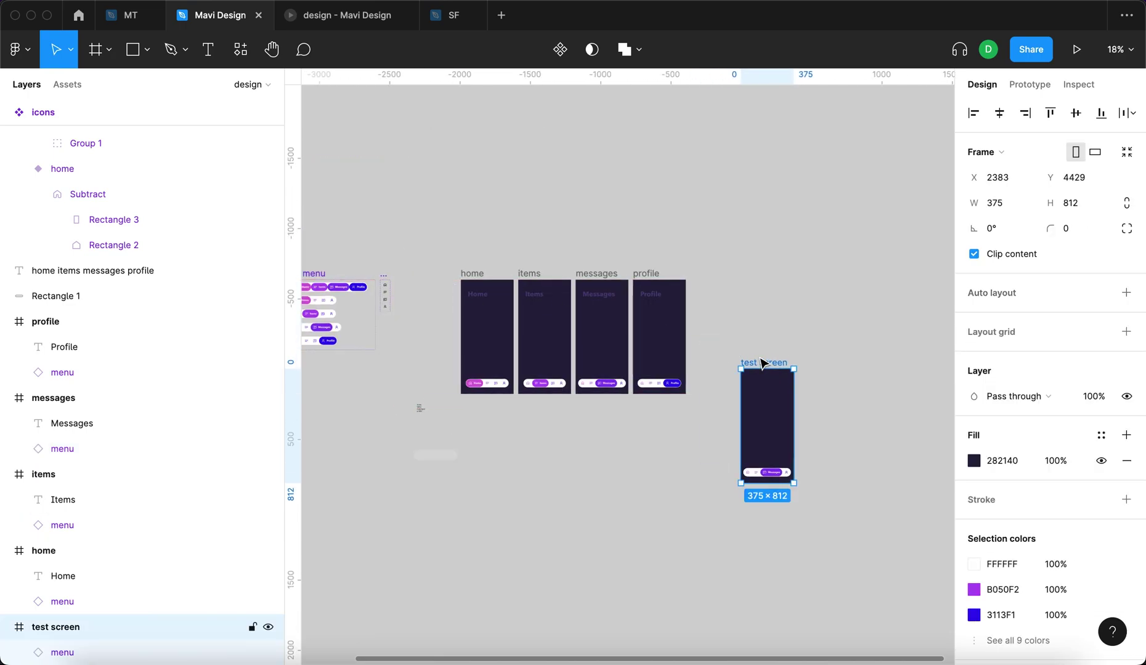
{"action": "key", "text": "BackSpace"}
{"action": "left_click_drag", "start_coordinate": [389, 384], "coordinate": [463, 482]}
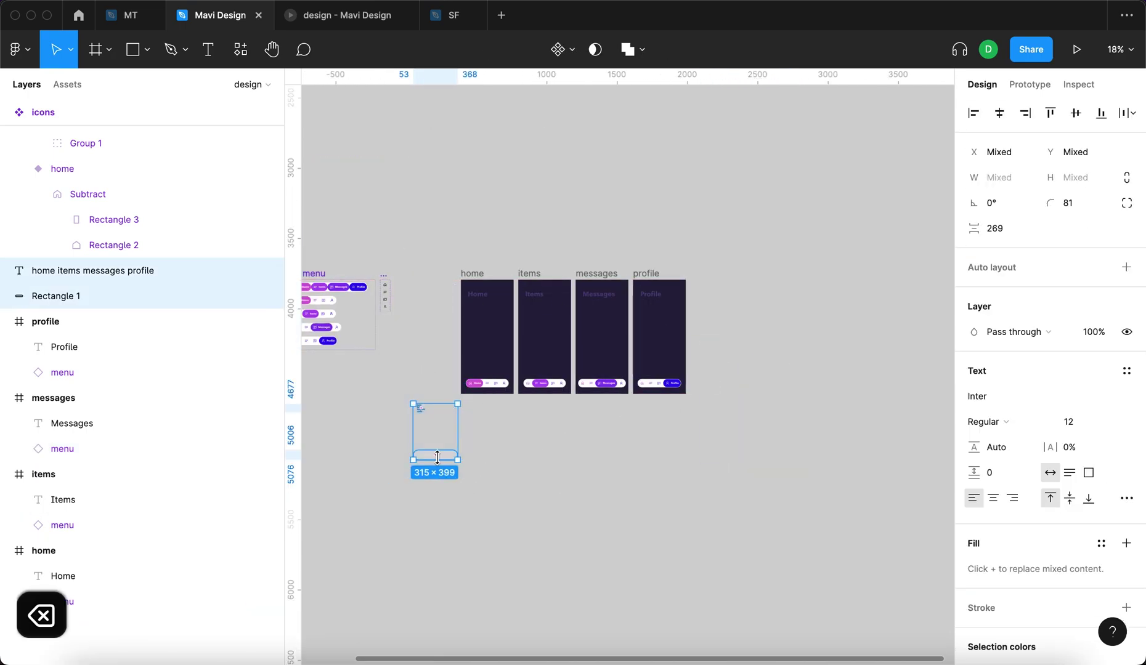
{"action": "key", "text": "BackSpace"}
- Move the home, items, messages and profile screens together closer to the icons component set
{"action": "left_click_drag", "start_coordinate": [435, 255], "coordinate": [613, 367]}
{"action": "left_click_drag", "start_coordinate": [613, 367], "coordinate": [611, 368]}
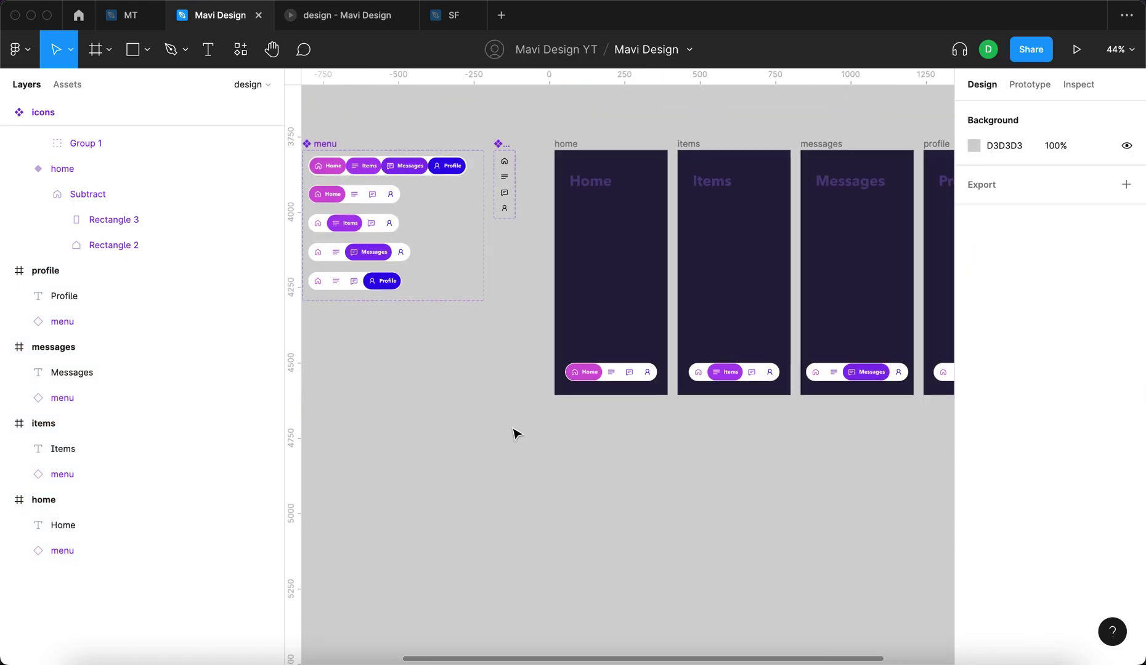
{"action": "scroll", "coordinate": [514, 430], "scroll_direction": "down", "scroll_amount": 2}
{"action": "scroll", "coordinate": [516, 434], "scroll_direction": "up", "scroll_amount": 2}
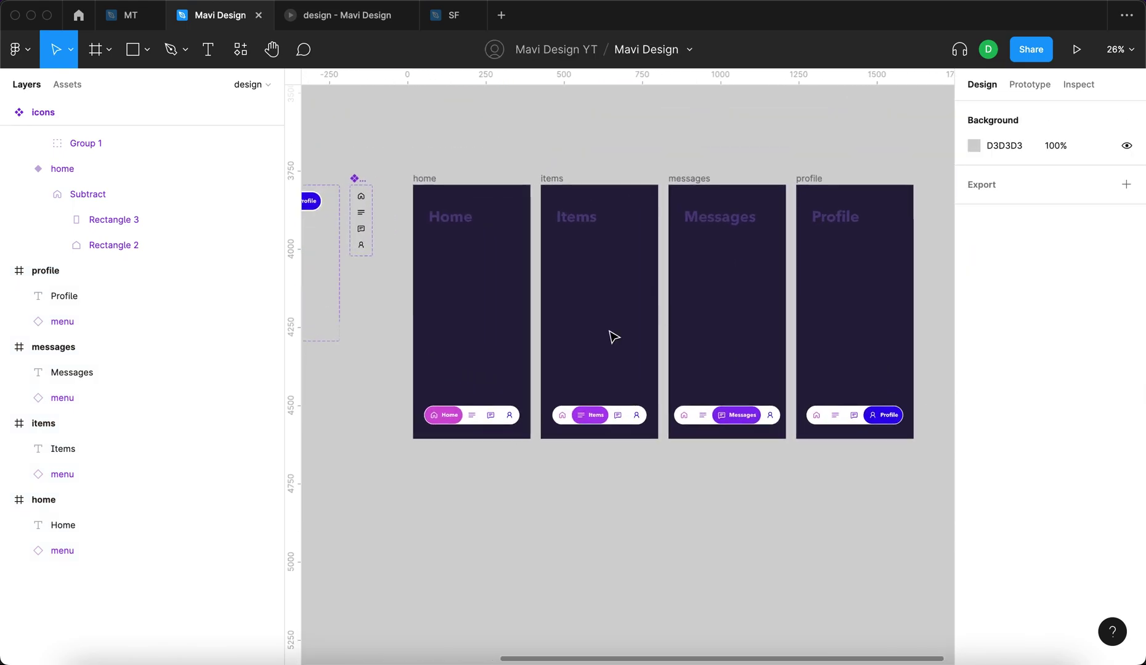
- Link the items icon on the home screen to the items screen on tap, using a Smart animate transition
{"action": "double_click", "coordinate": [470, 415]}
{"action": "left_click", "coordinate": [1030, 84]}
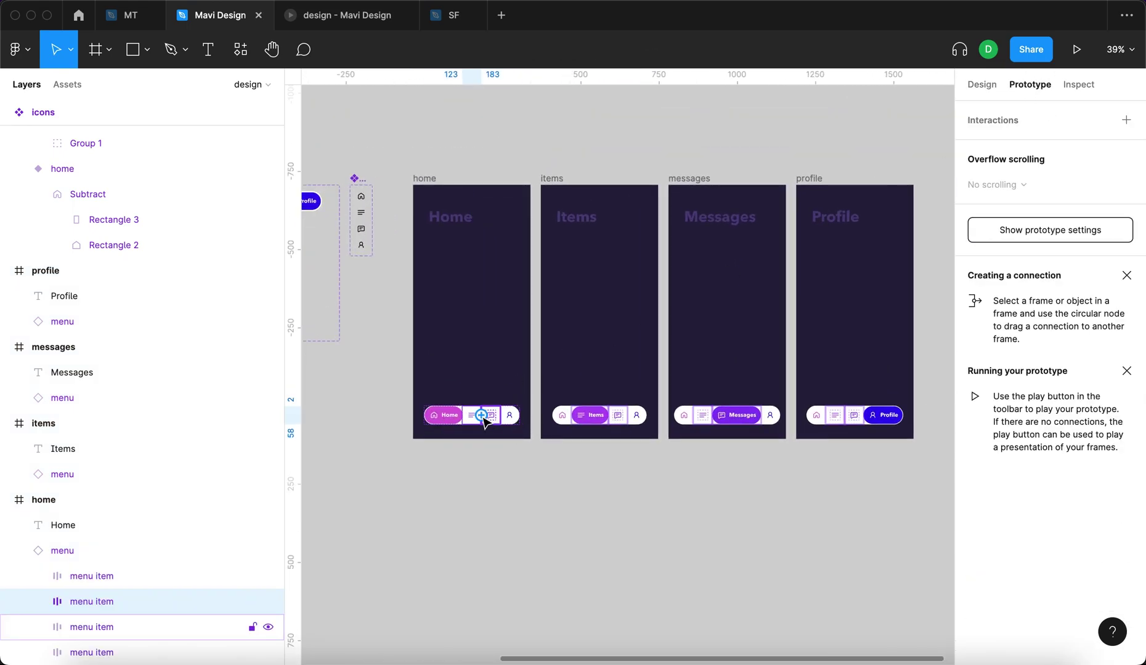
{"action": "left_click", "coordinate": [893, 530]}
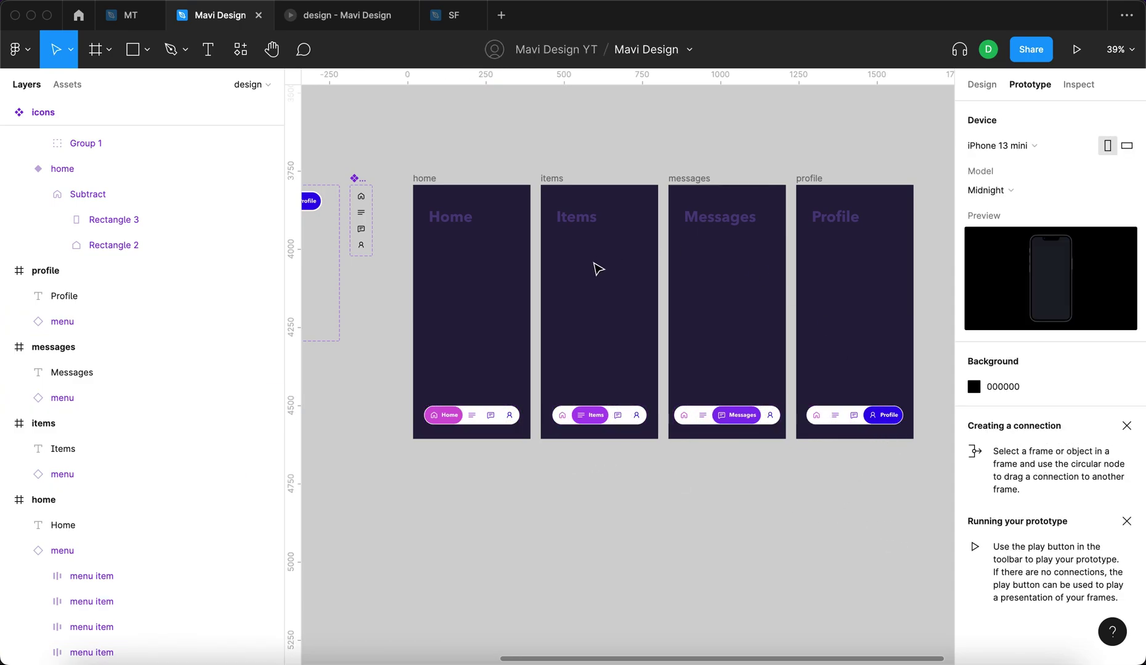
{"action": "double_click", "coordinate": [472, 415]}
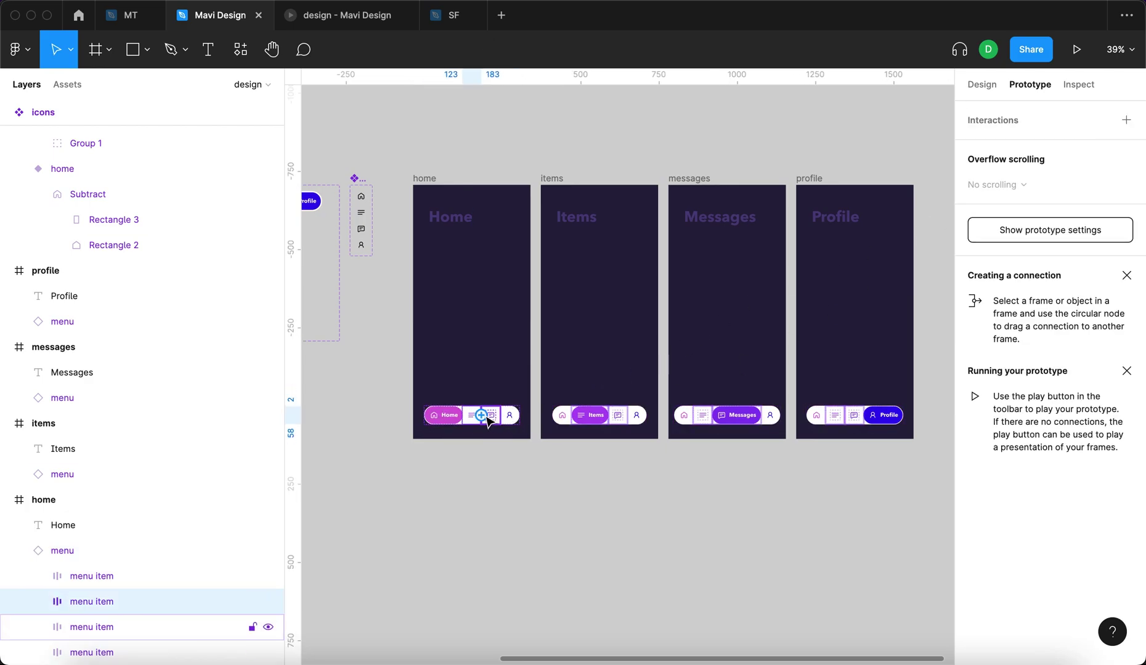
{"action": "left_click_drag", "start_coordinate": [481, 415], "coordinate": [597, 315]}
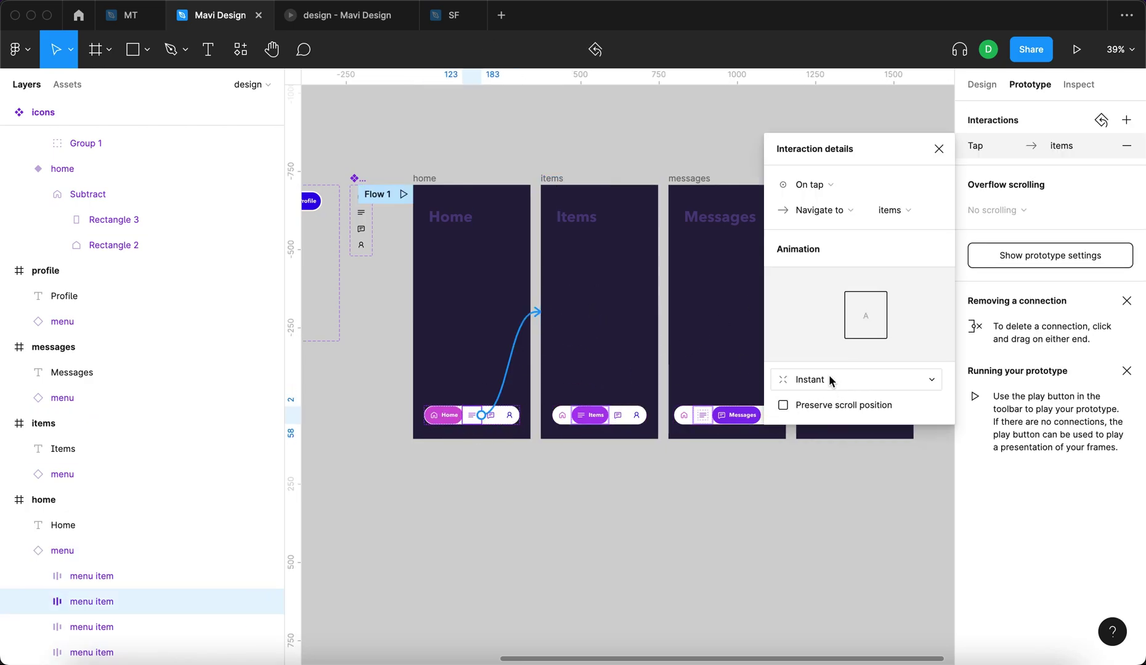
{"action": "left_click", "coordinate": [829, 381]}
{"action": "left_click", "coordinate": [878, 419]}
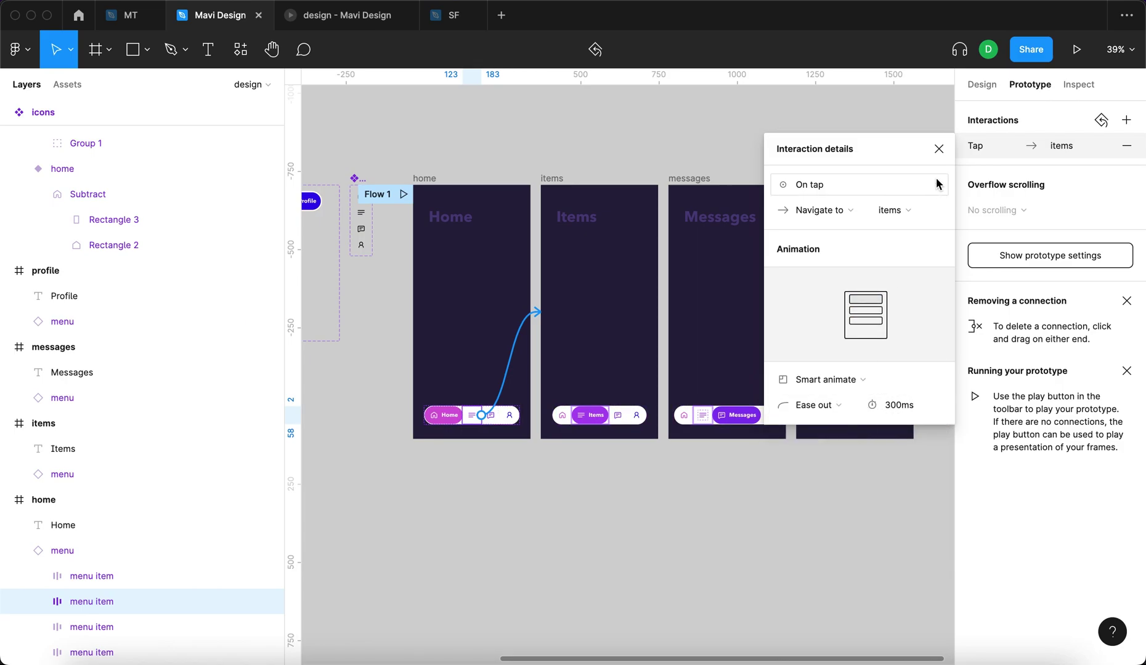
{"action": "left_click", "coordinate": [938, 150]}
- Link the items screen's home, messages and profile icons to their matching screens with tap interactions
{"action": "left_click", "coordinate": [562, 415]}
{"action": "left_click_drag", "start_coordinate": [572, 415], "coordinate": [482, 266]}
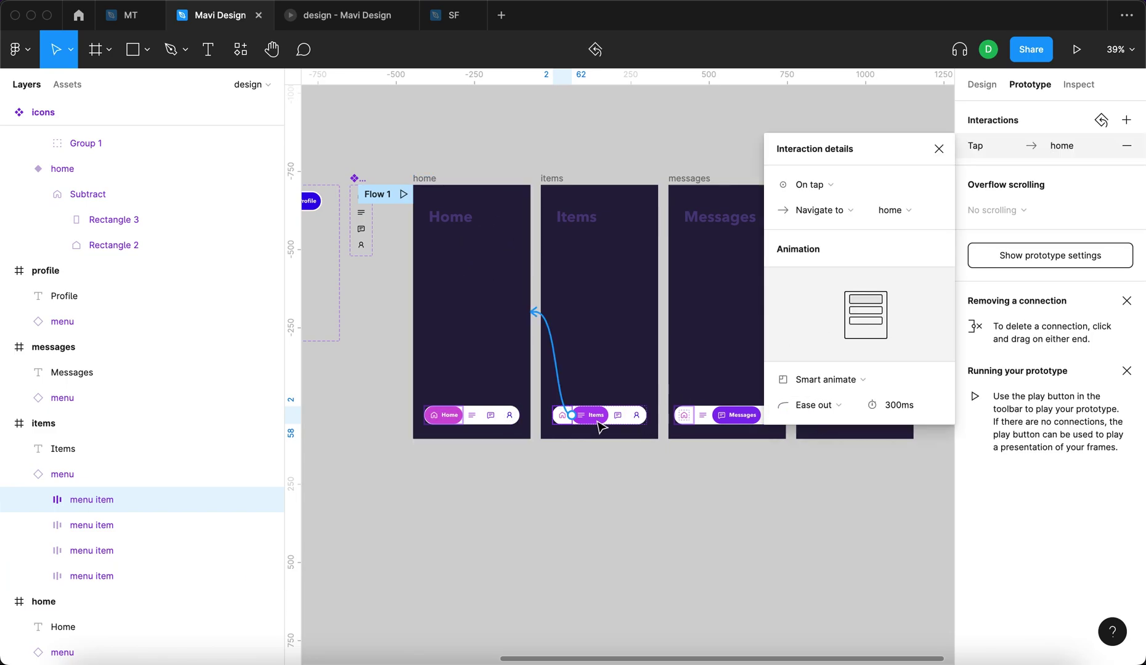
{"action": "key", "text": "Escape"}
{"action": "left_click", "coordinate": [618, 415]}
{"action": "left_click_drag", "start_coordinate": [627, 416], "coordinate": [696, 297]}
{"action": "left_click", "coordinate": [639, 414]}
{"action": "left_click_drag", "start_coordinate": [646, 416], "coordinate": [837, 316]}
- Link the home screen's messages and profile icons to the messages and profile screens
{"action": "left_click", "coordinate": [491, 416]}
{"action": "left_click_drag", "start_coordinate": [500, 415], "coordinate": [691, 345]}
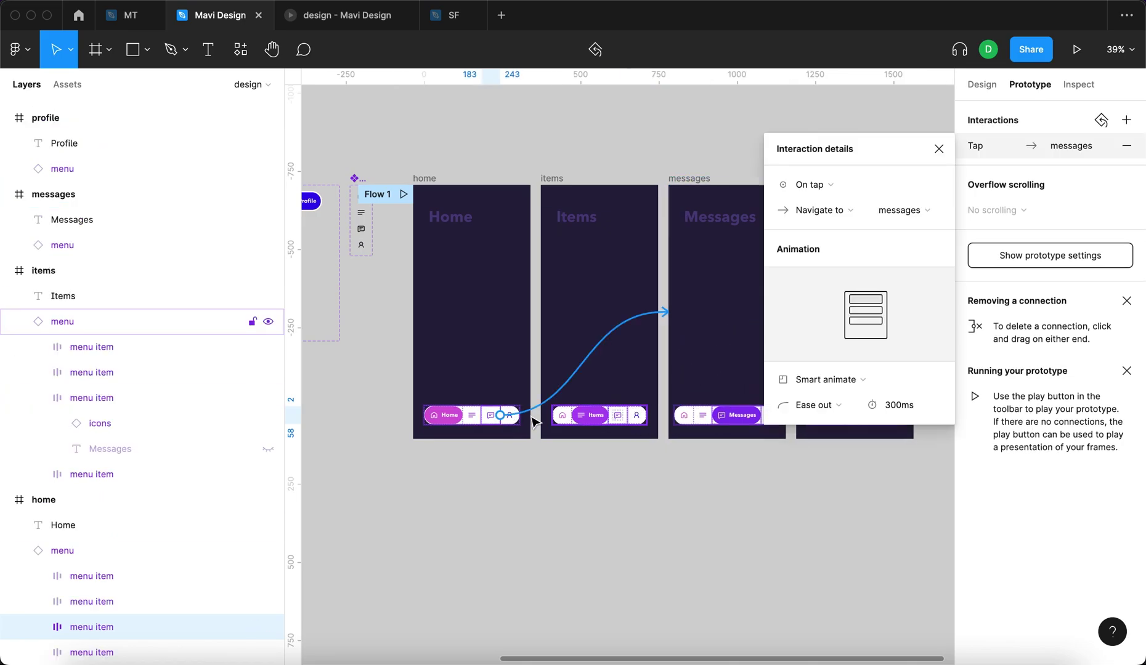
{"action": "left_click_drag", "start_coordinate": [450, 404], "coordinate": [887, 260]}
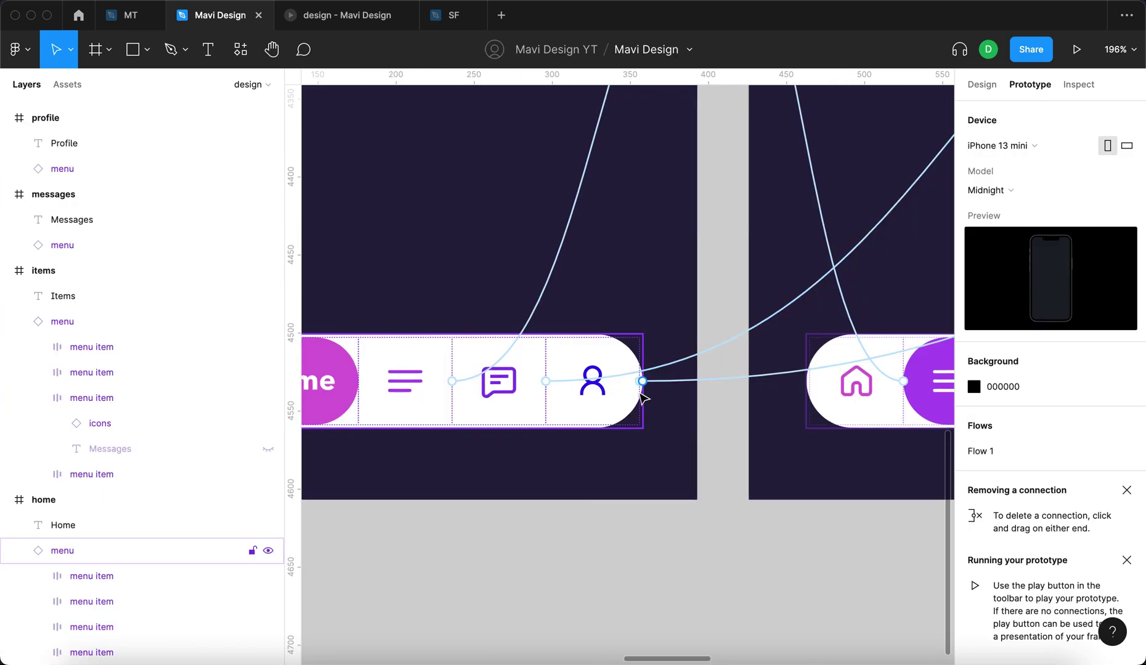
{"action": "scroll", "coordinate": [639, 392], "scroll_direction": "up", "scroll_amount": 5}
- Link the home icon in the messages screen's menu to the home screen
{"action": "left_click", "coordinate": [690, 366]}
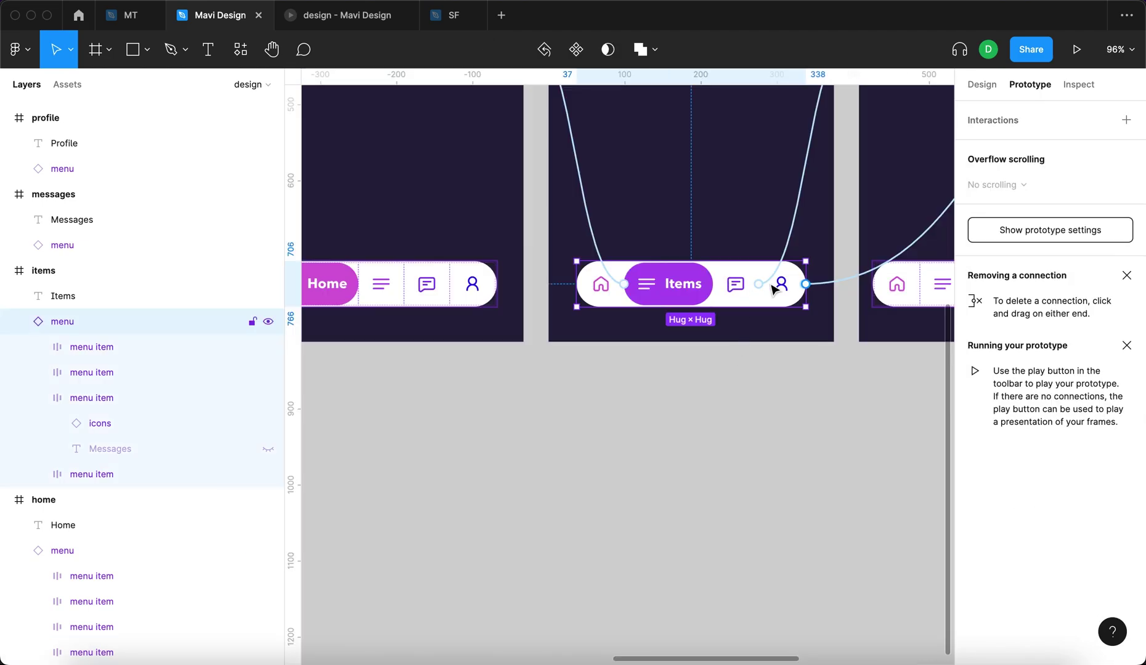
{"action": "scroll", "coordinate": [775, 289], "scroll_direction": "right", "scroll_amount": 5}
{"action": "left_click", "coordinate": [575, 310]}
{"action": "left_click", "coordinate": [579, 306]}
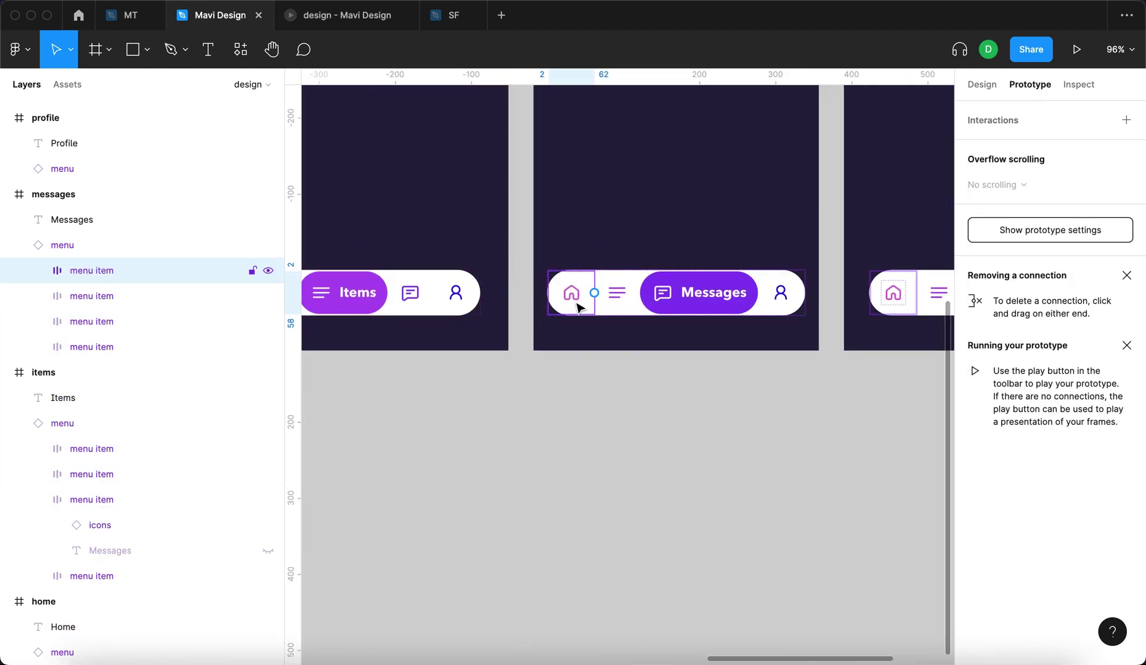
{"action": "scroll", "coordinate": [579, 307], "scroll_direction": "down", "scroll_amount": 5}
{"action": "left_click_drag", "start_coordinate": [583, 297], "coordinate": [378, 209]}
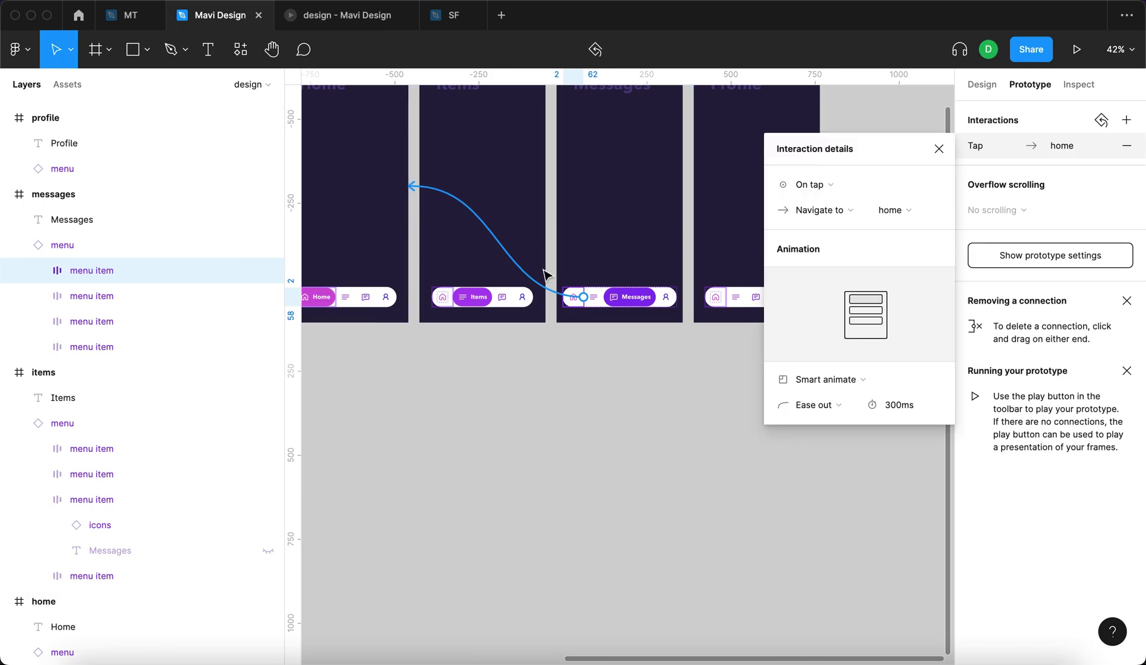
- Link the messages screen's items and profile icons to the items and profile screens
{"action": "scroll", "coordinate": [589, 301], "scroll_direction": "up", "scroll_amount": 5}
{"action": "left_click", "coordinate": [590, 299]}
{"action": "left_click_drag", "start_coordinate": [631, 292], "coordinate": [460, 219]}
{"action": "scroll", "coordinate": [684, 277], "scroll_direction": "down", "scroll_amount": 4}
{"action": "scroll", "coordinate": [708, 281], "scroll_direction": "right", "scroll_amount": 3}
{"action": "left_click", "coordinate": [540, 306]}
{"action": "left_click_drag", "start_coordinate": [552, 306], "coordinate": [619, 246]}
- Link the profile screen's home, items and messages icons to their matching screens
{"action": "scroll", "coordinate": [601, 314], "scroll_direction": "up", "scroll_amount": 5}
{"action": "double_click", "coordinate": [599, 313]}
{"action": "scroll", "coordinate": [601, 311], "scroll_direction": "down", "scroll_amount": 5}
{"action": "left_click_drag", "start_coordinate": [606, 302], "coordinate": [378, 215]}
{"action": "scroll", "coordinate": [641, 239], "scroll_direction": "right", "scroll_amount": 3}
{"action": "left_click", "coordinate": [685, 322]}
{"action": "left_click_drag", "start_coordinate": [697, 323], "coordinate": [585, 246]}
{"action": "left_click", "coordinate": [707, 322]}
{"action": "left_click", "coordinate": [775, 504]}
- Review the menu icon connections across the home, items, messages and profile screens
{"action": "scroll", "coordinate": [775, 504], "scroll_direction": "down", "scroll_amount": 3}
{"action": "scroll", "coordinate": [493, 411], "scroll_direction": "up", "scroll_amount": 5}
{"action": "scroll", "coordinate": [537, 443], "scroll_direction": "up", "scroll_amount": 3}
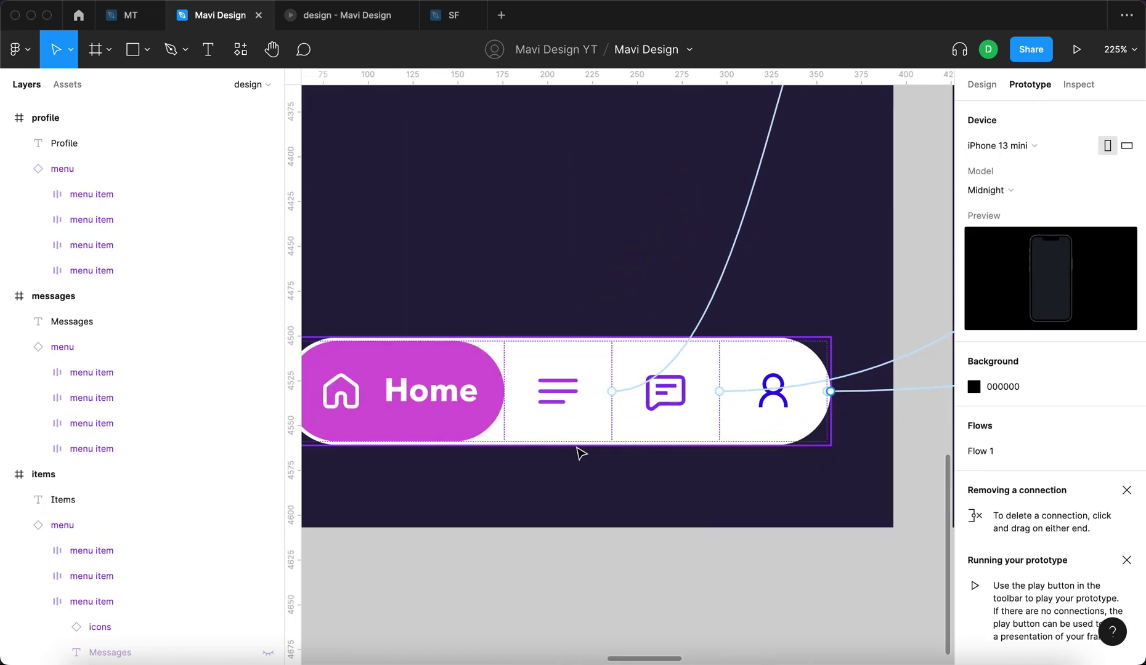
{"action": "scroll", "coordinate": [579, 454], "scroll_direction": "down", "scroll_amount": 5}
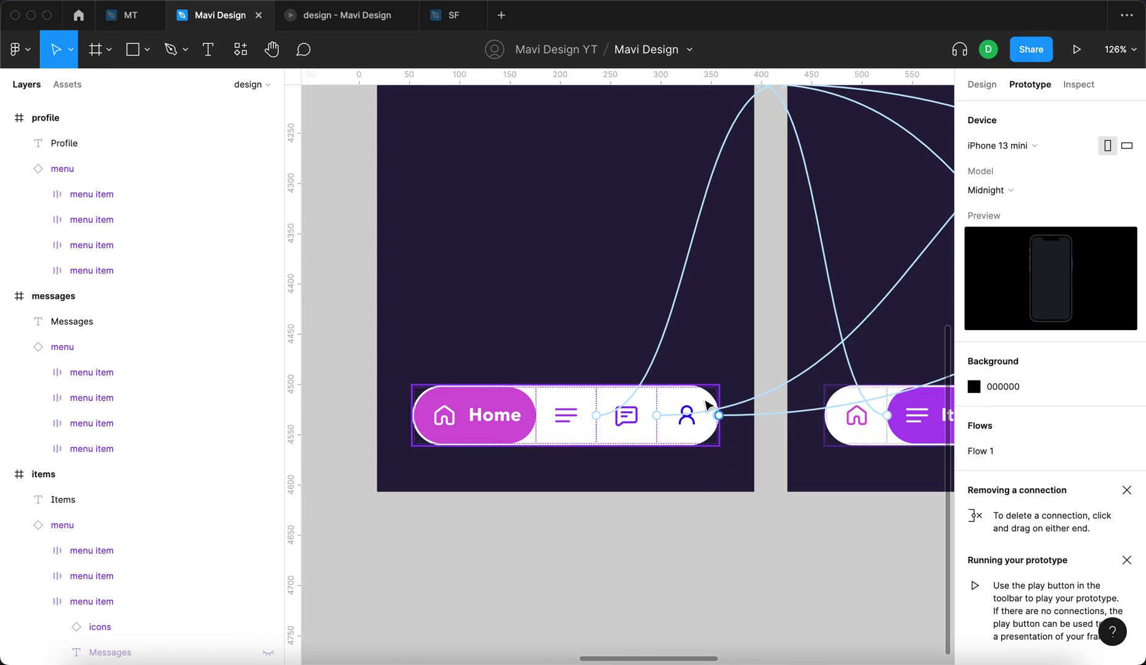
{"action": "scroll", "coordinate": [587, 510], "scroll_direction": "down", "scroll_amount": 5}
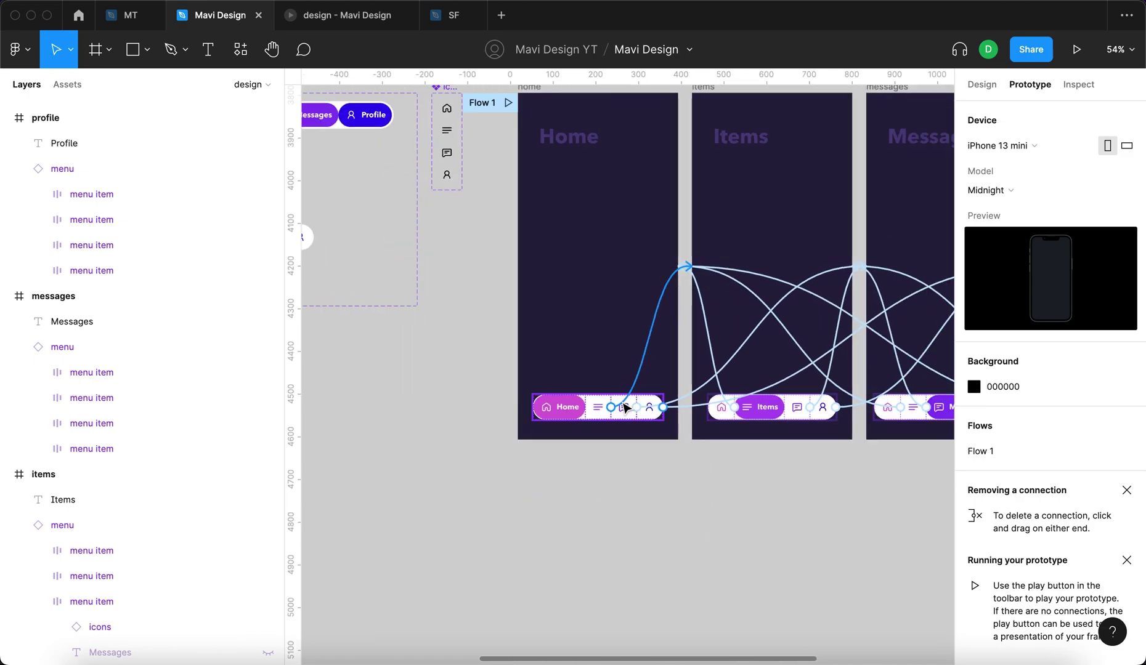
{"action": "scroll", "coordinate": [653, 501], "scroll_direction": "right", "scroll_amount": 5}
{"action": "scroll", "coordinate": [654, 511], "scroll_direction": "down", "scroll_amount": 2}
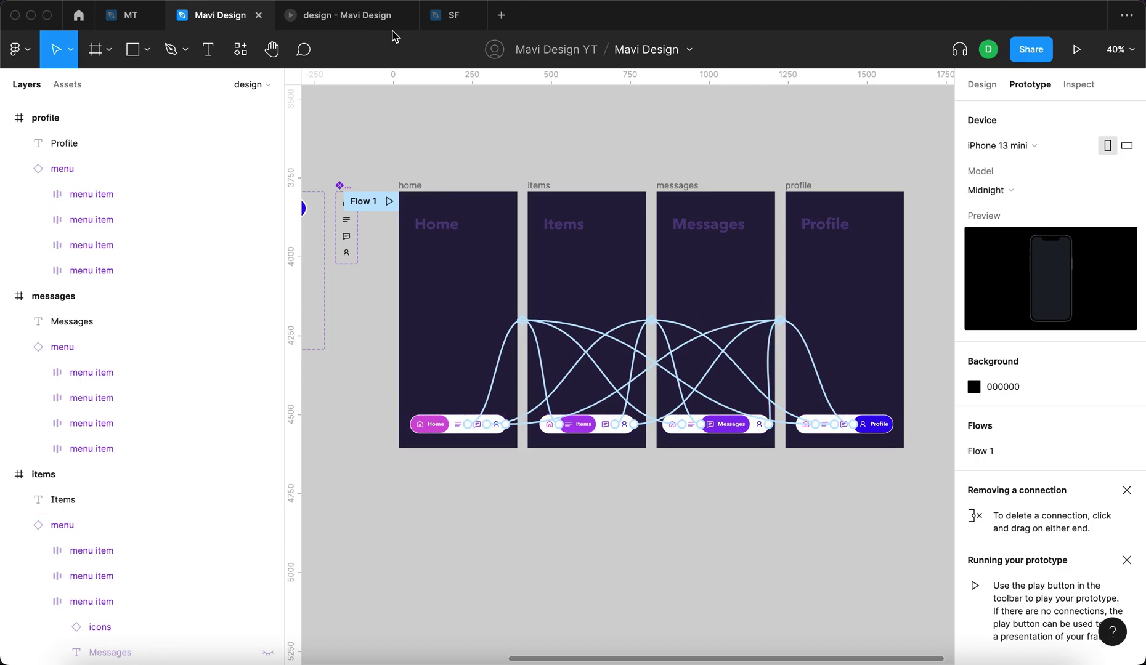
- Test the prototype preview by switching from Home to Items, Messages and Profile through the navigation bar
{"action": "left_click", "coordinate": [382, 17]}
{"action": "left_click", "coordinate": [555, 409]}
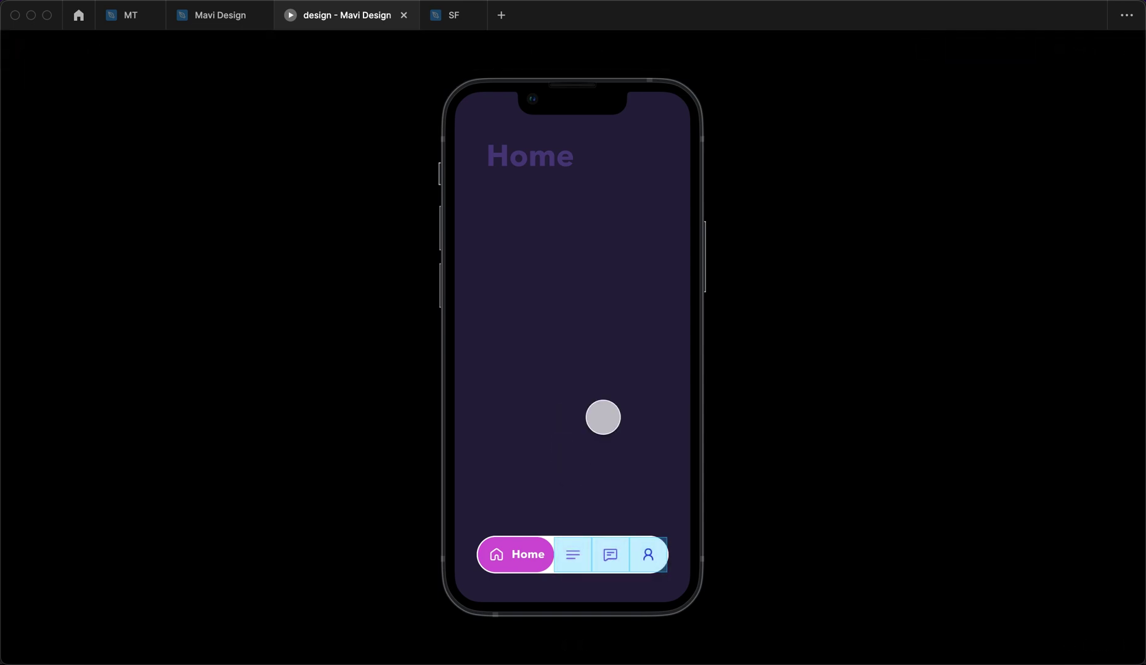
{"action": "left_click", "coordinate": [582, 549]}
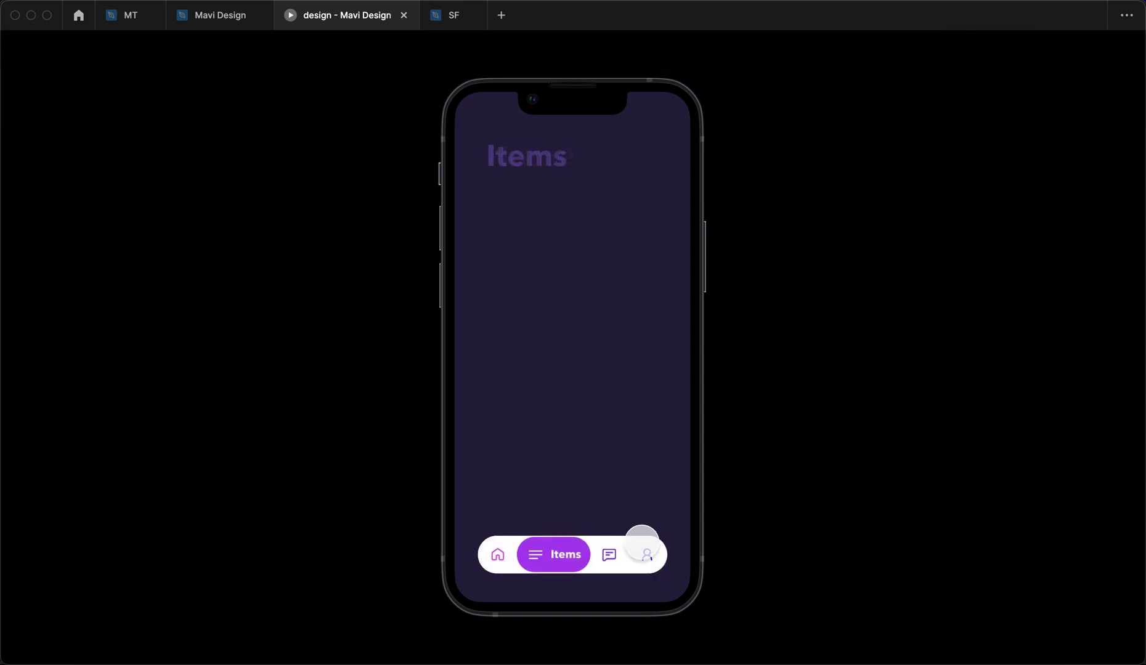
{"action": "left_click", "coordinate": [619, 548]}
{"action": "left_click", "coordinate": [647, 555]}
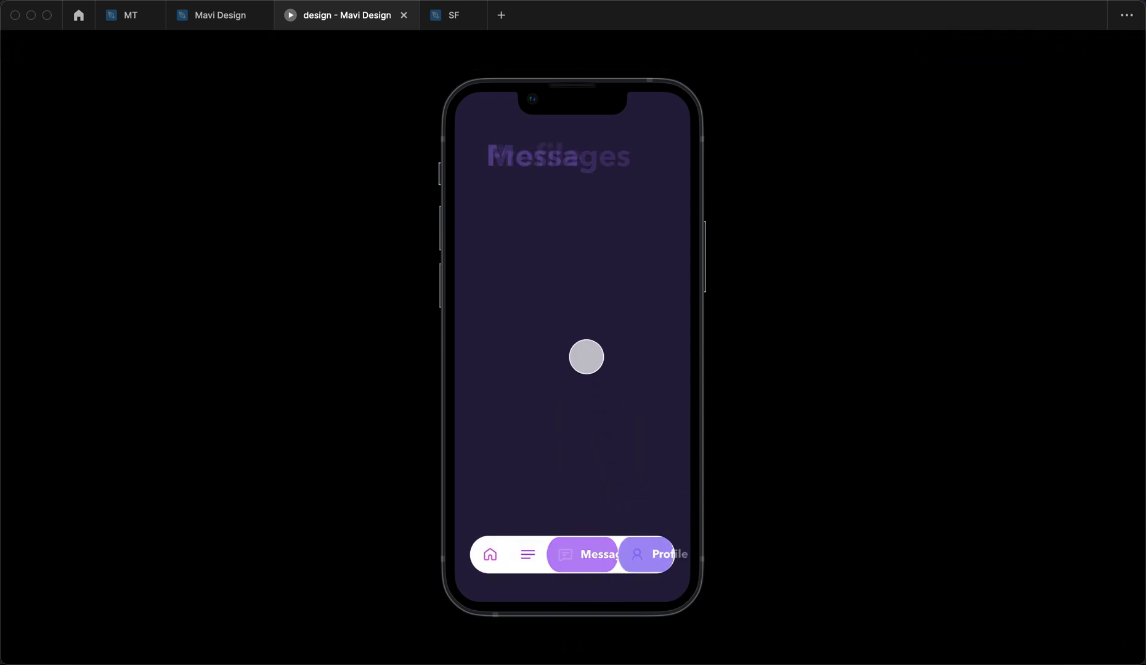
- Test the preview in both directions, going back through Messages and Items, on to Profile, to Home, and through every screen to Profile
{"action": "left_click", "coordinate": [571, 554]}
{"action": "left_click", "coordinate": [524, 554]}
{"action": "left_click", "coordinate": [609, 554]}
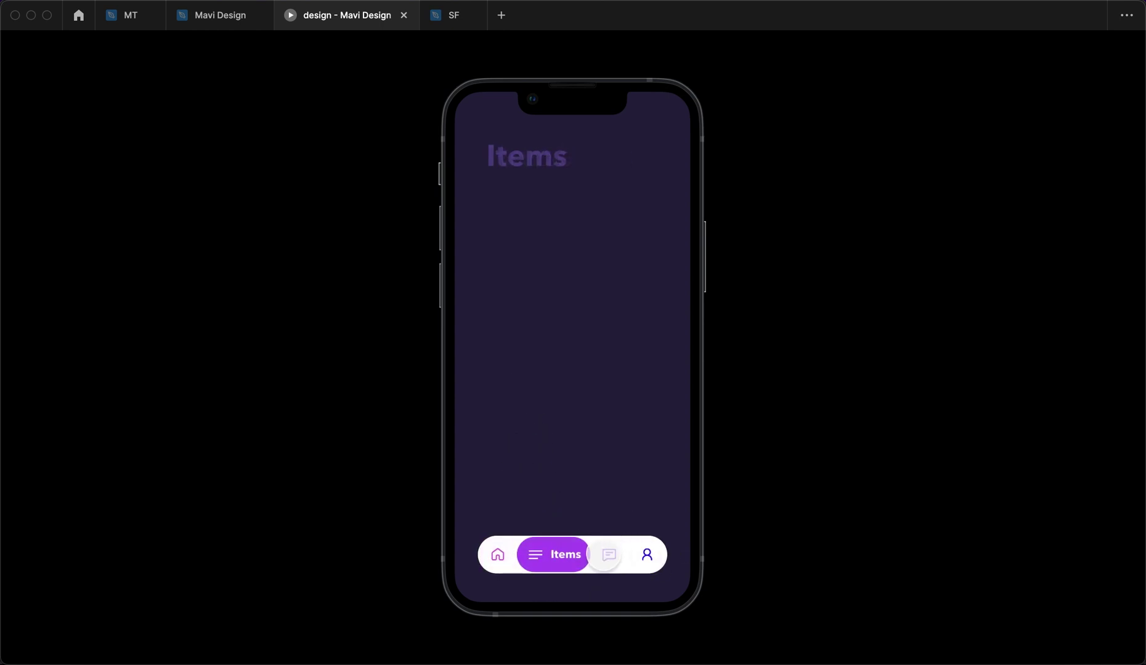
{"action": "left_click", "coordinate": [659, 554]}
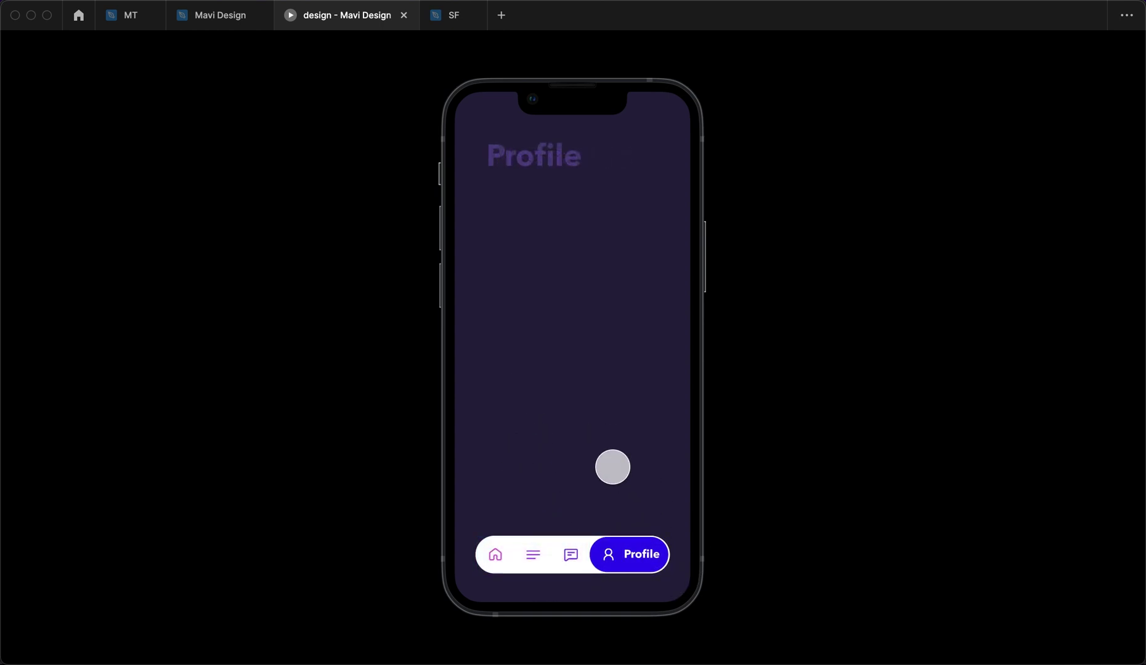
{"action": "left_click", "coordinate": [479, 573]}
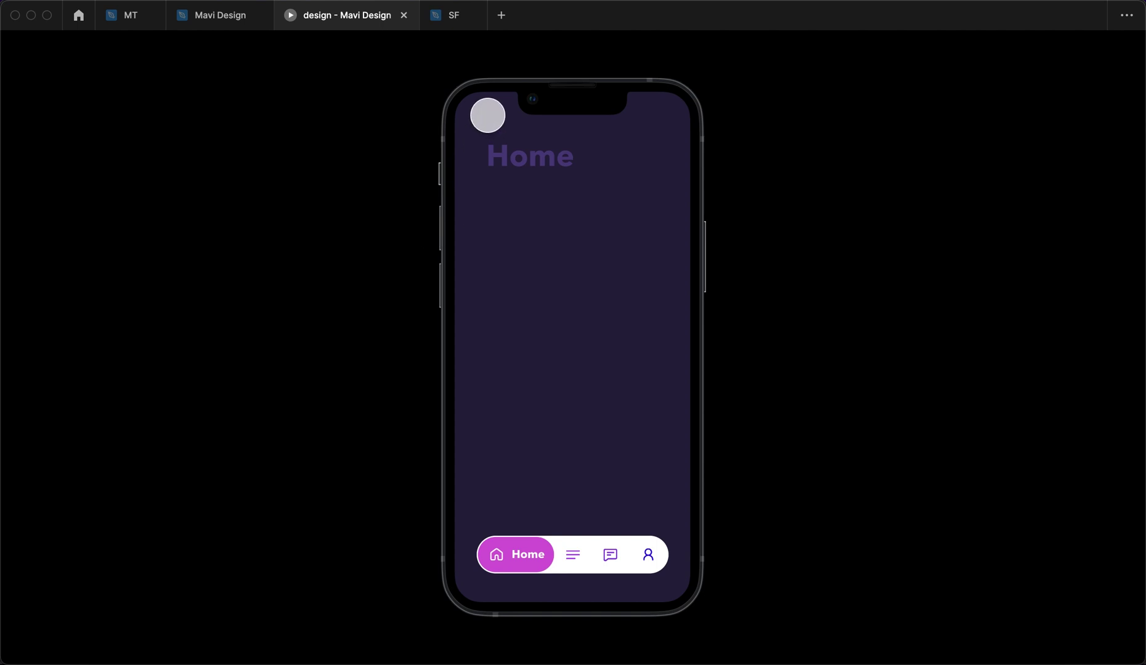
{"action": "left_click", "coordinate": [561, 559]}
{"action": "left_click", "coordinate": [607, 554]}
{"action": "left_click", "coordinate": [657, 553]}
- Return to the Mavi Design file and set the home screen's menu item transitions to a 100 ms Smart animate duration
{"action": "left_click", "coordinate": [222, 16]}
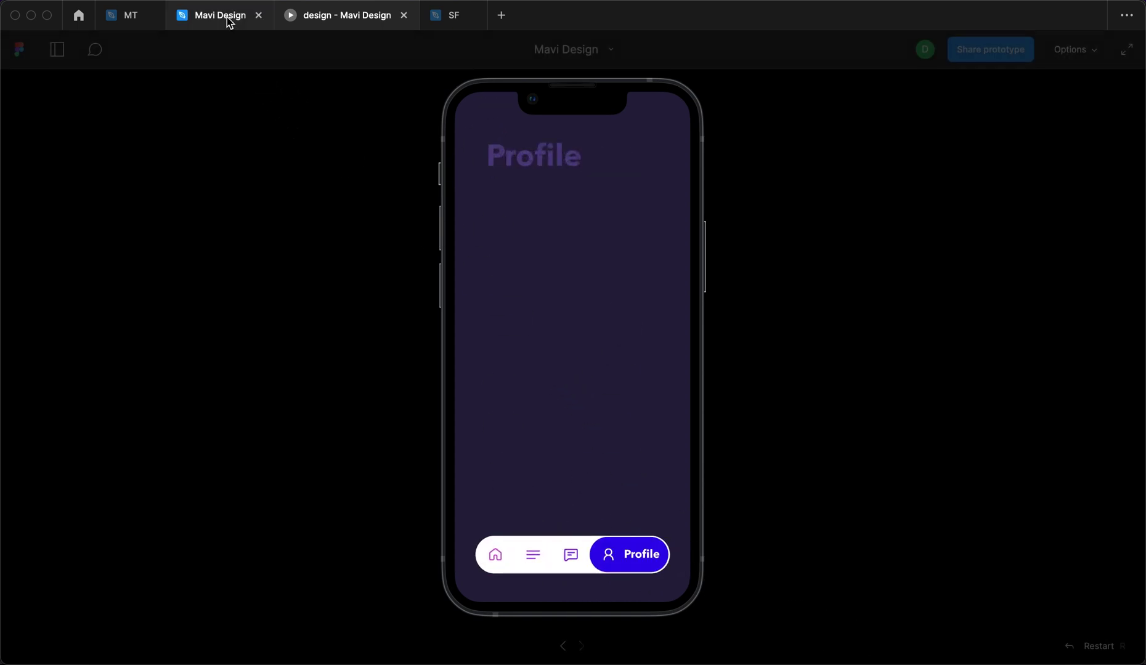
{"action": "left_click", "coordinate": [447, 193]}
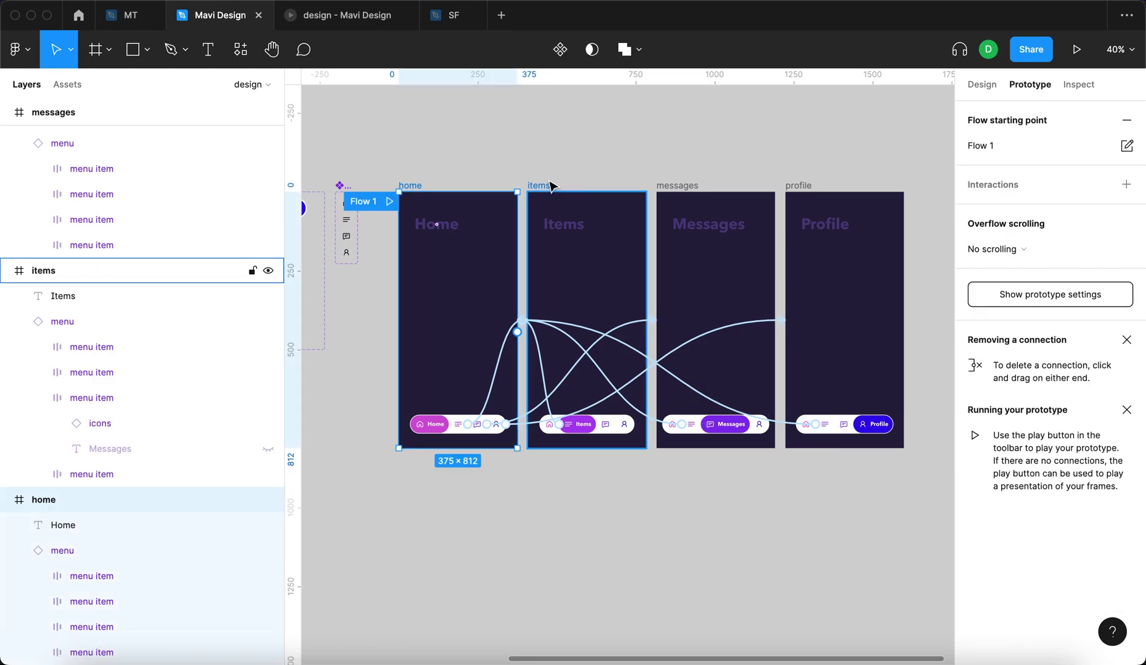
{"action": "key", "text": "ctrl+a"}
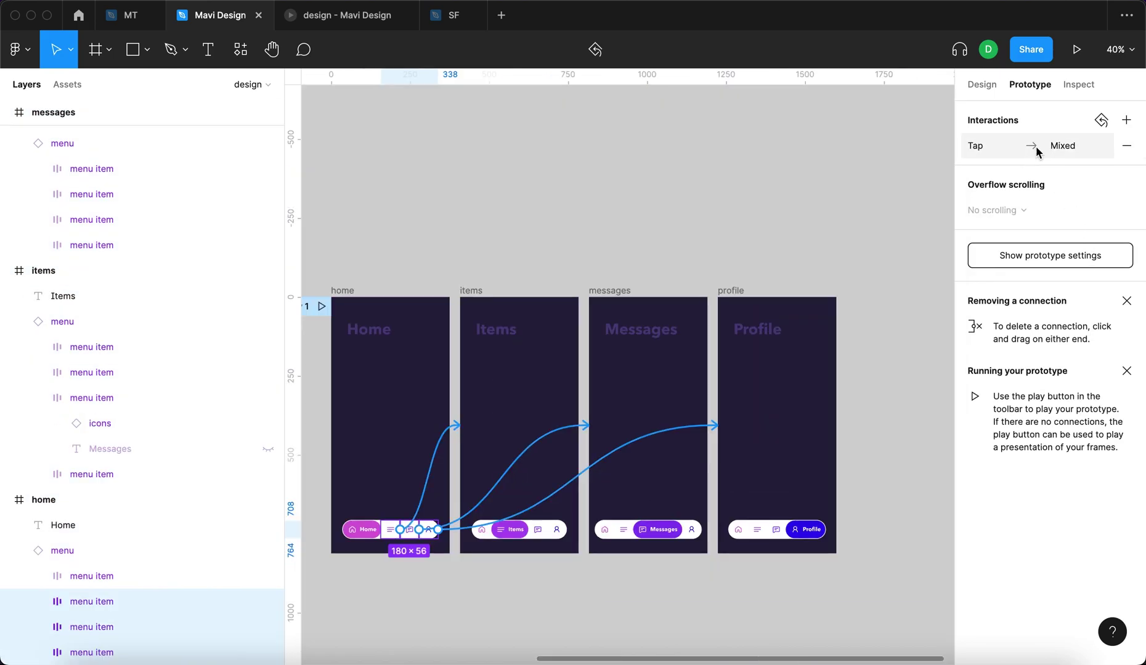
{"action": "left_click", "coordinate": [1042, 146]}
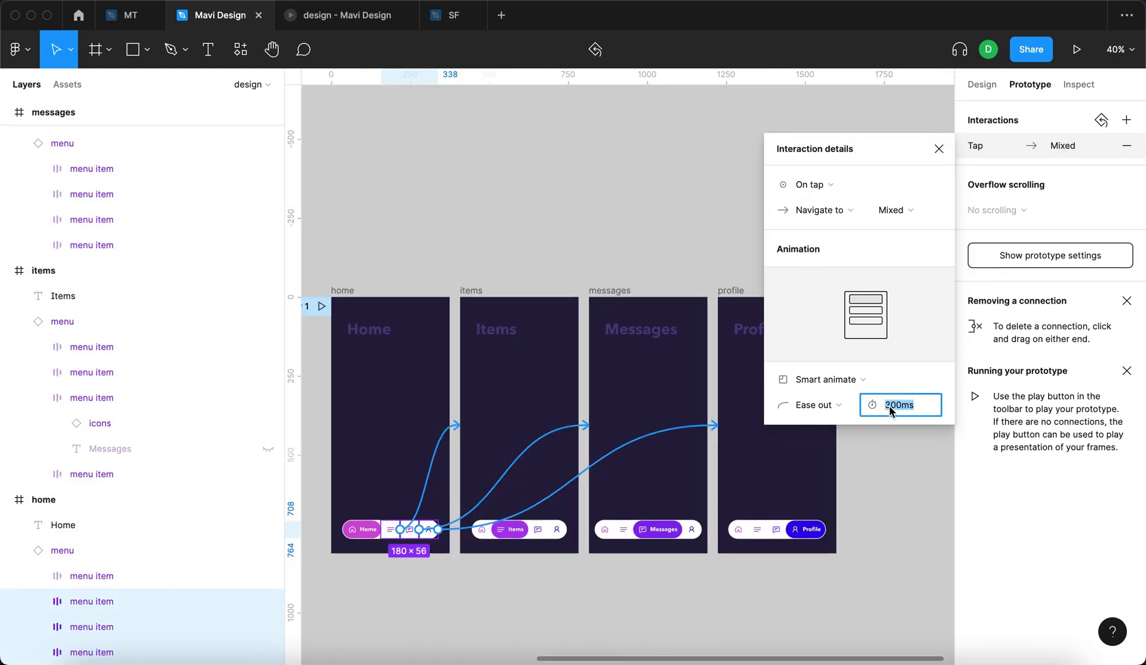
{"action": "type", "text": "100"}
{"action": "key", "text": "Return"}
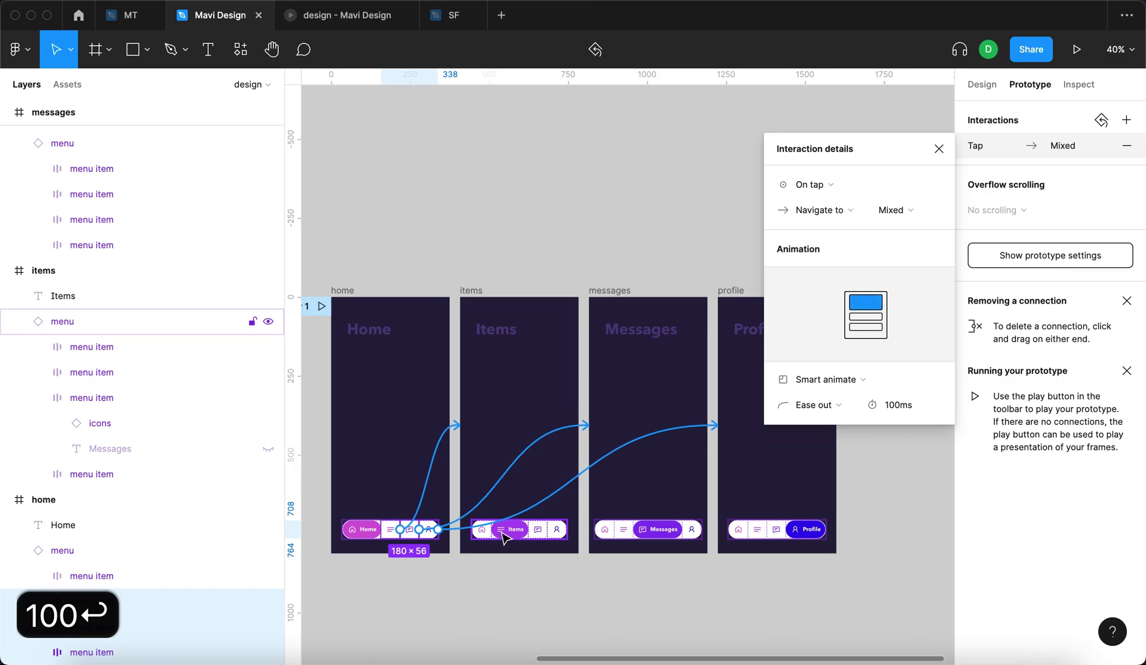
- Set the animation duration of the items screen's menu item interactions to 100 ms
{"action": "left_click", "coordinate": [526, 530]}
{"action": "key", "text": "Return"}
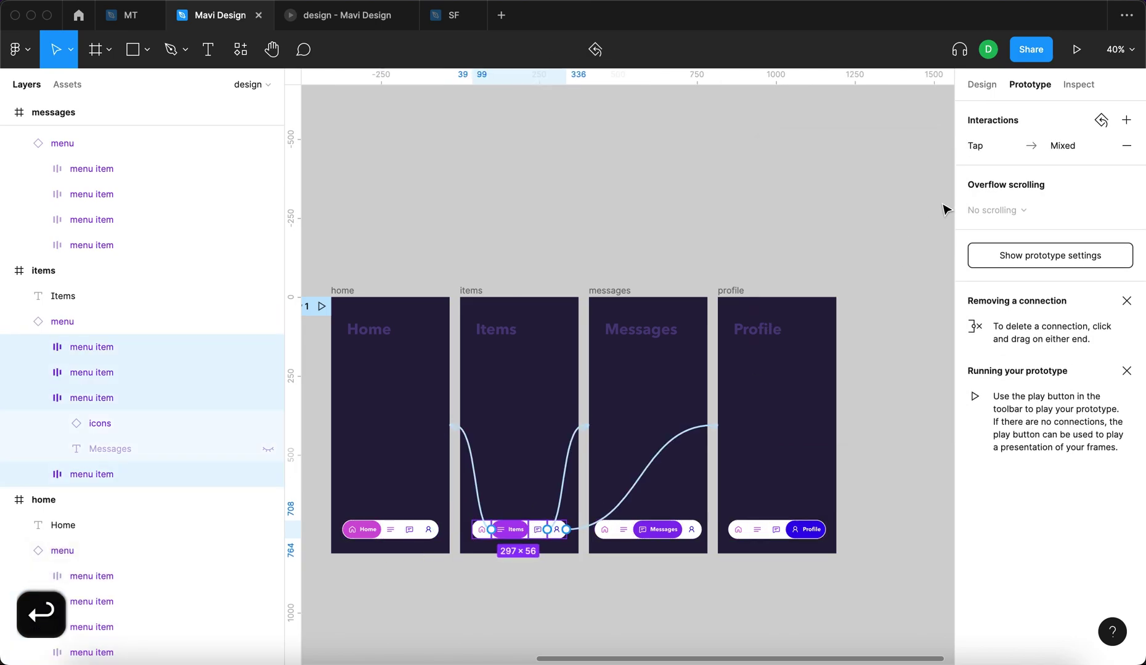
{"action": "left_click", "coordinate": [1036, 146]}
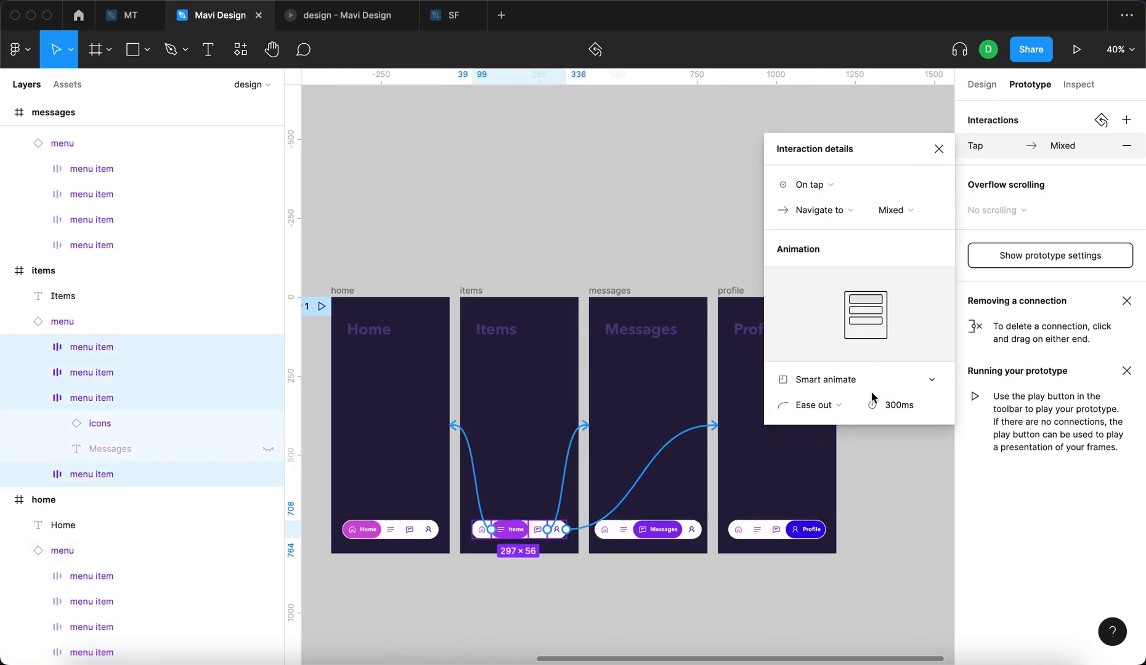
{"action": "type", "text": "100"}
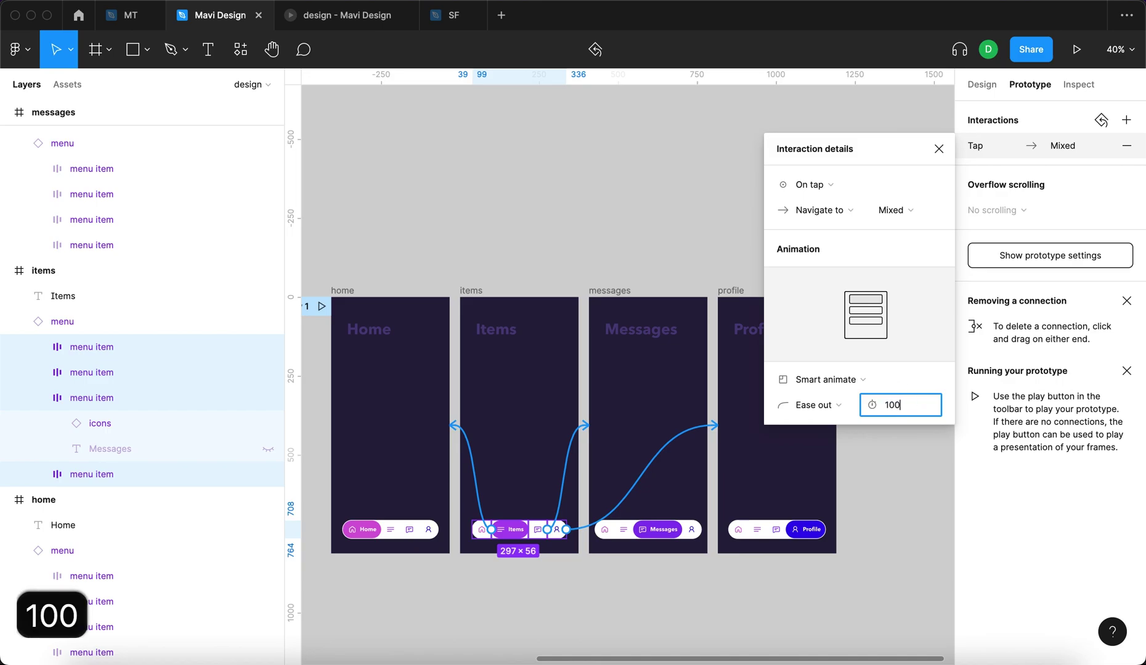
{"action": "key", "text": "Return"}
- Set the animation duration of the menu item interactions on the messages and profile screens together to 100 ms
{"action": "key", "text": "Return"}
{"action": "left_click", "coordinate": [1011, 146]}
{"action": "left_click", "coordinate": [895, 405]}
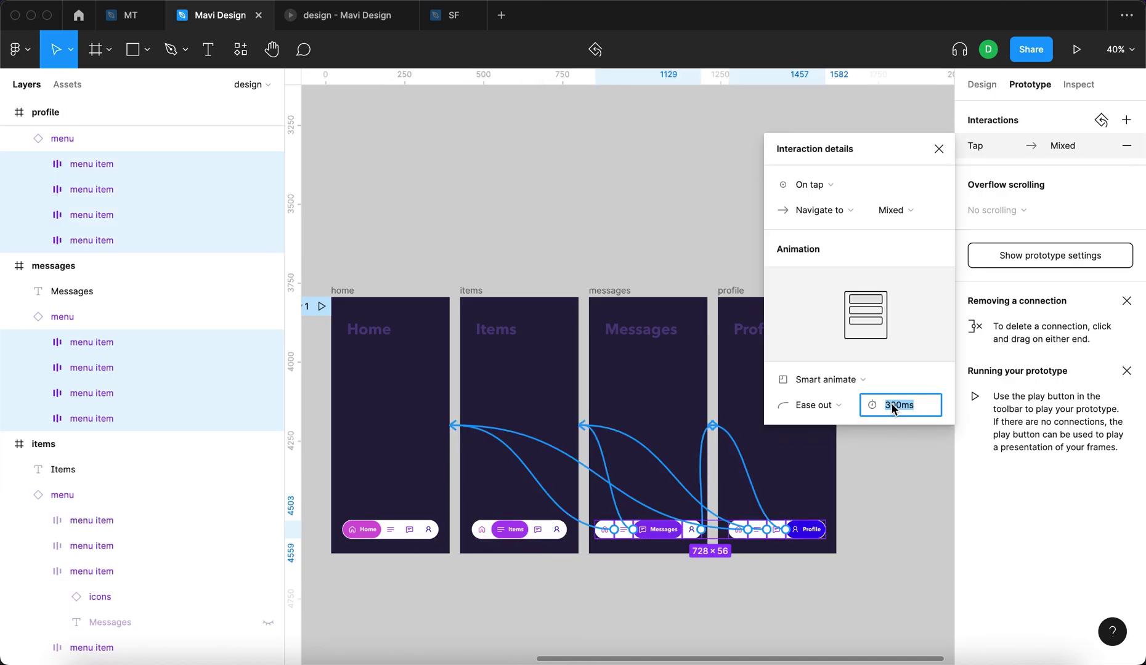
{"action": "type", "text": "100"}
{"action": "key", "text": "Return"}
- Restart the prototype preview, go through Items, Messages and Profile, and step back to the Home screen
{"action": "key", "text": "ctrl+Tab"}
{"action": "key", "text": "r"}
{"action": "key", "text": "r"}
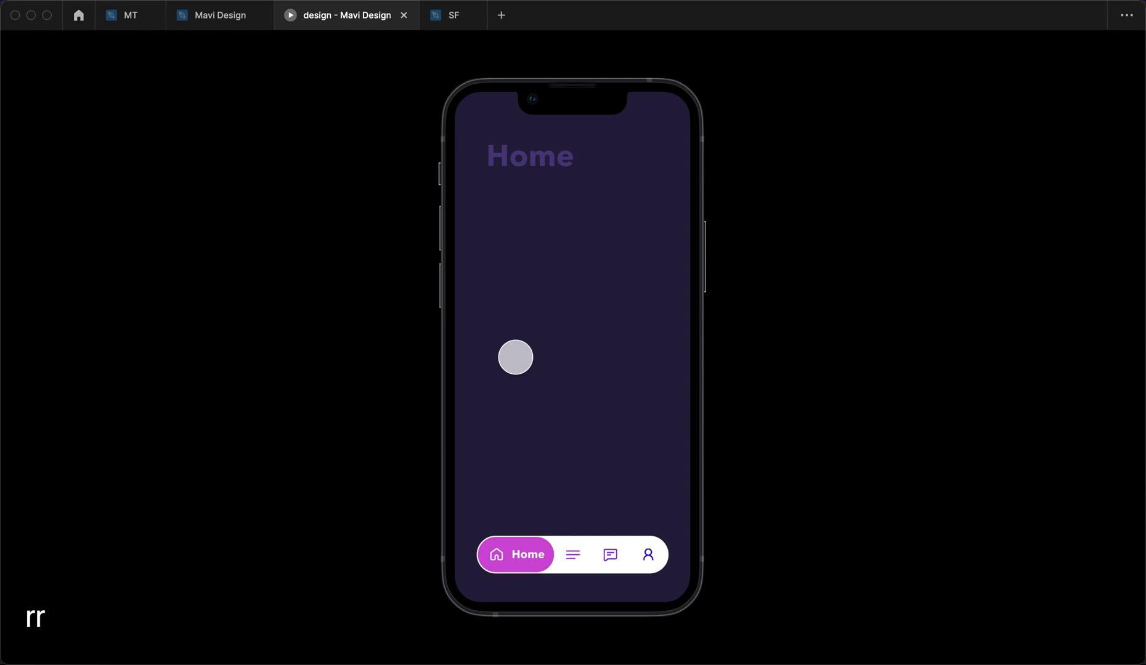
{"action": "left_click", "coordinate": [568, 563]}
{"action": "left_click", "coordinate": [609, 556]}
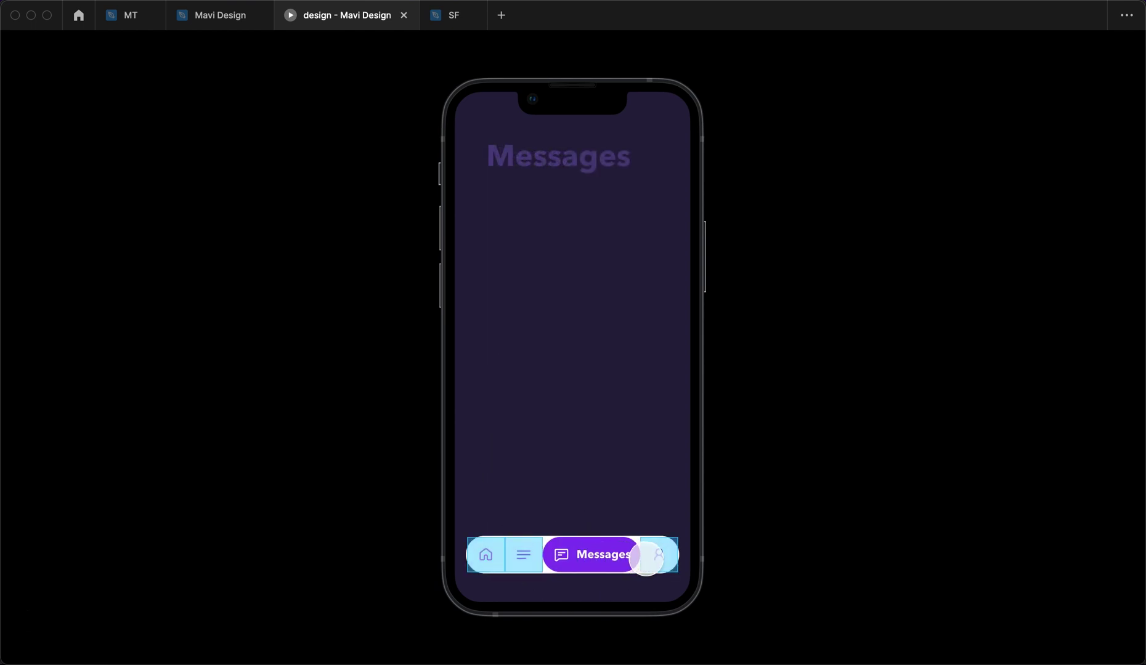
{"action": "left_click", "coordinate": [646, 554]}
{"action": "key", "text": "Left"}
{"action": "key", "text": "Left"}
{"action": "key", "text": "Left"}
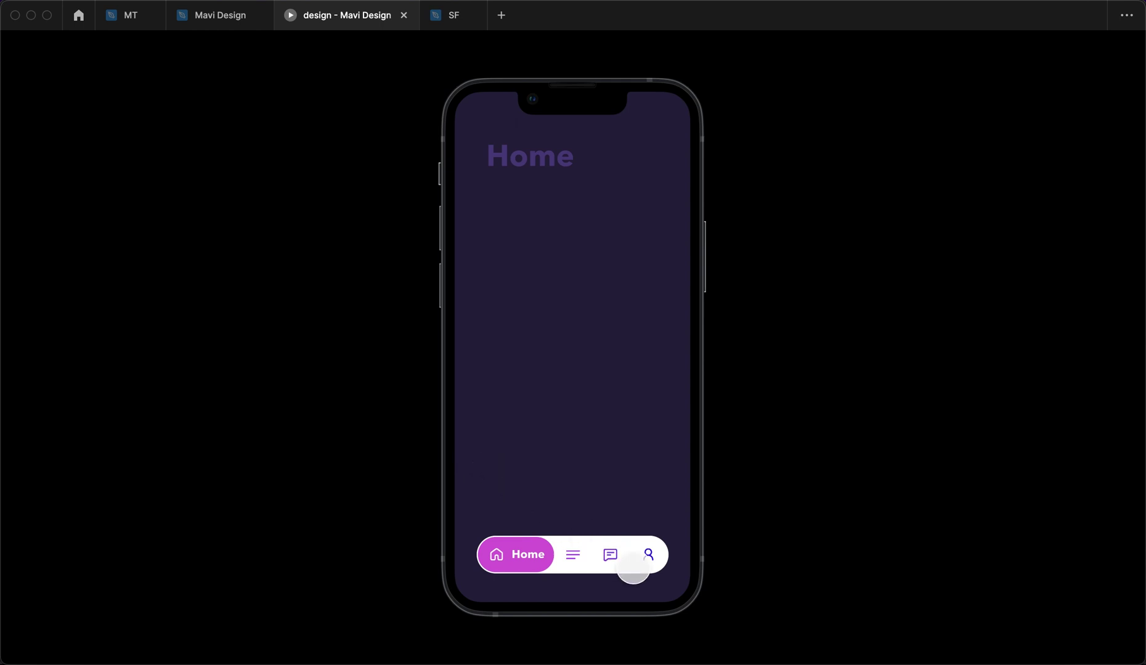
- Cycle twice through Items, Messages, Profile and Home in the preview to check the transitions
{"action": "left_click", "coordinate": [576, 551]}
{"action": "left_click", "coordinate": [607, 557]}
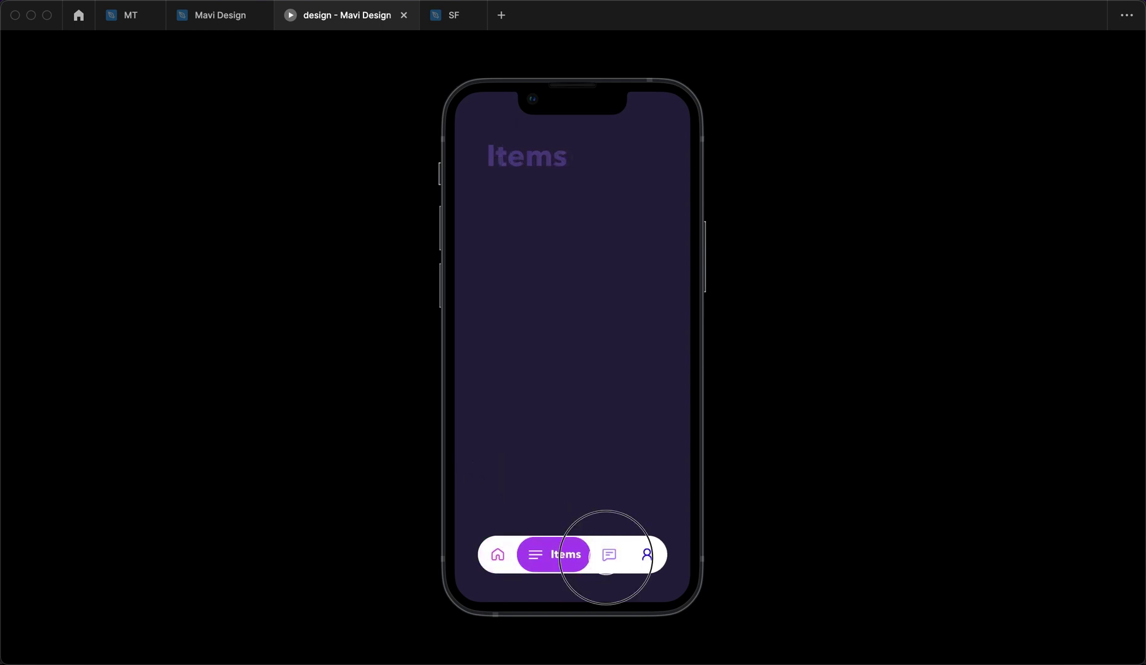
{"action": "left_click", "coordinate": [650, 555]}
{"action": "left_click", "coordinate": [496, 555]}
{"action": "left_click", "coordinate": [572, 554]}
{"action": "left_click", "coordinate": [610, 554]}
{"action": "left_click", "coordinate": [653, 554]}
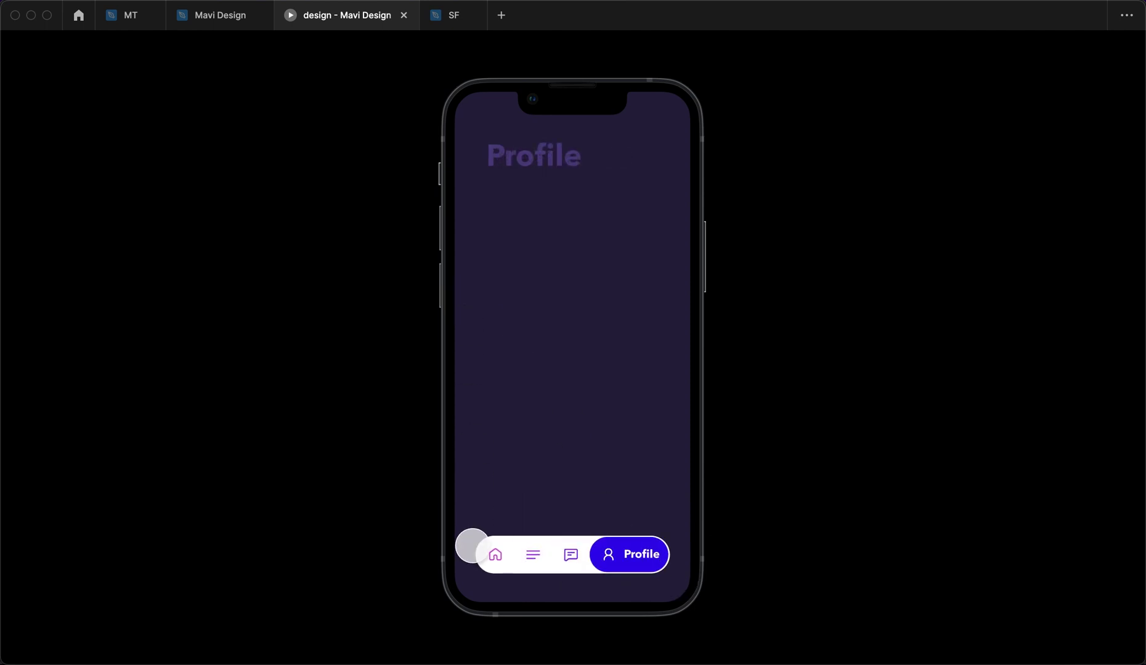
{"action": "left_click", "coordinate": [498, 552]}
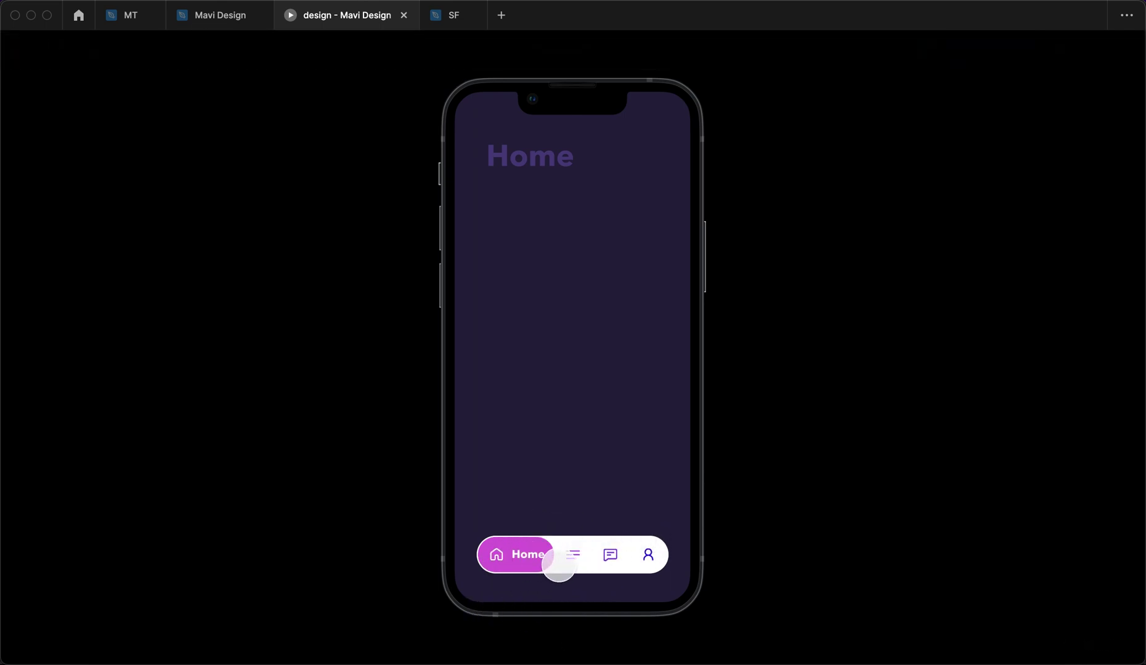
- Check the transitions in reverse from Profile through Messages and Items to Home, and return through Items to Profile
{"action": "left_click", "coordinate": [559, 565]}
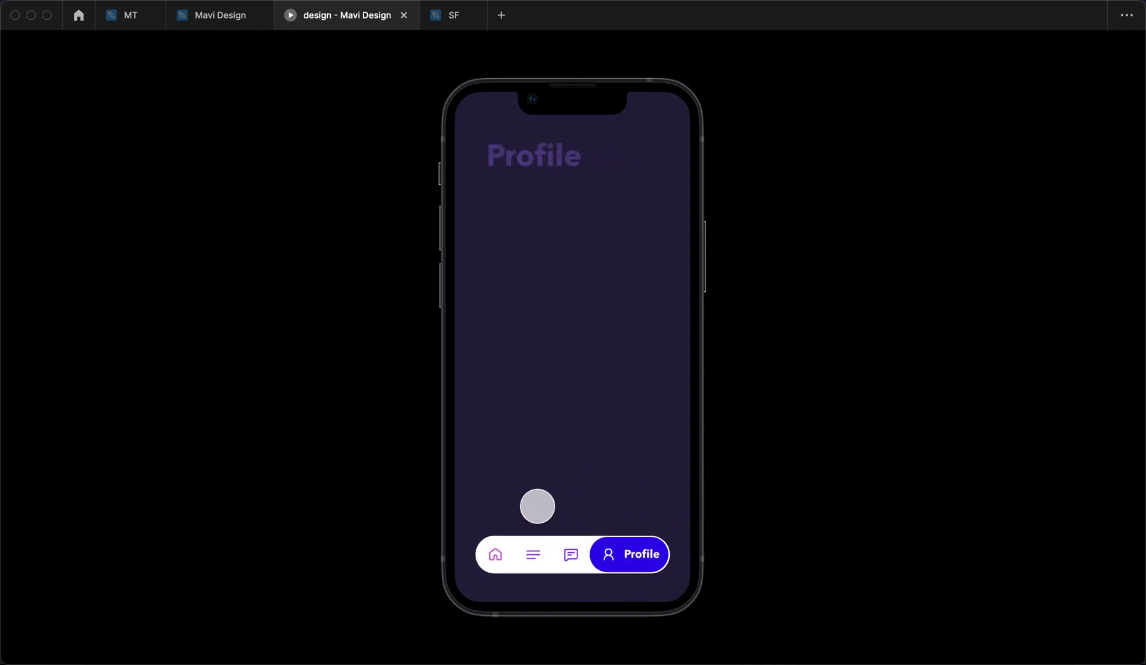
{"action": "left_click", "coordinate": [570, 559]}
{"action": "left_click", "coordinate": [535, 573]}
{"action": "left_click", "coordinate": [488, 558]}
{"action": "left_click", "coordinate": [575, 555]}
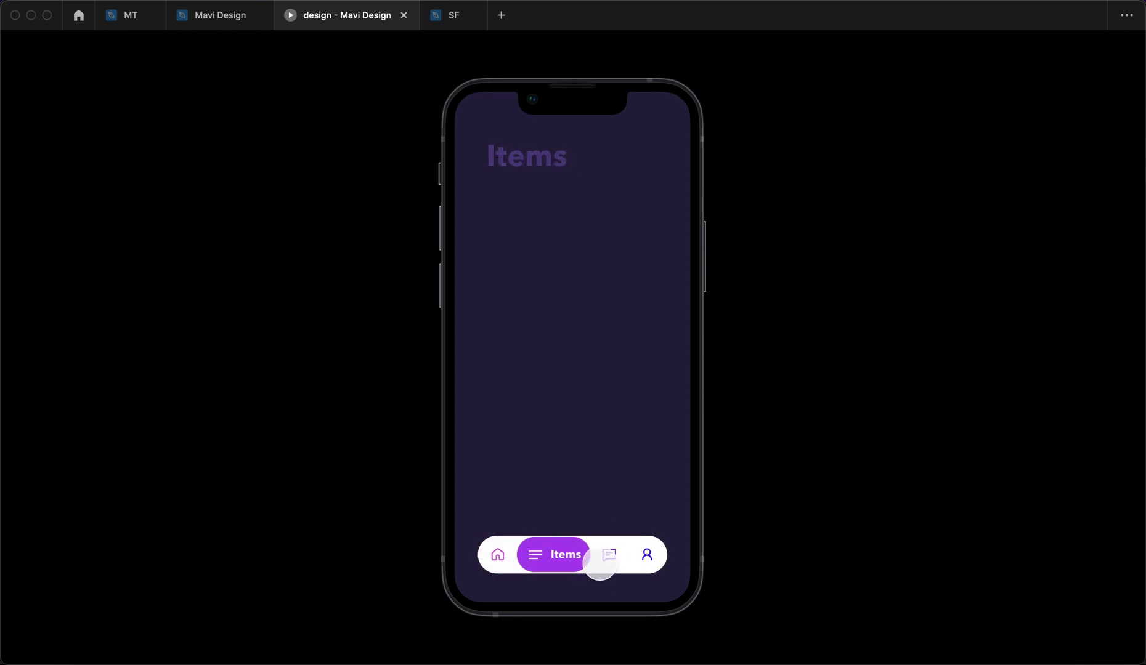
{"action": "left_click", "coordinate": [646, 555]}
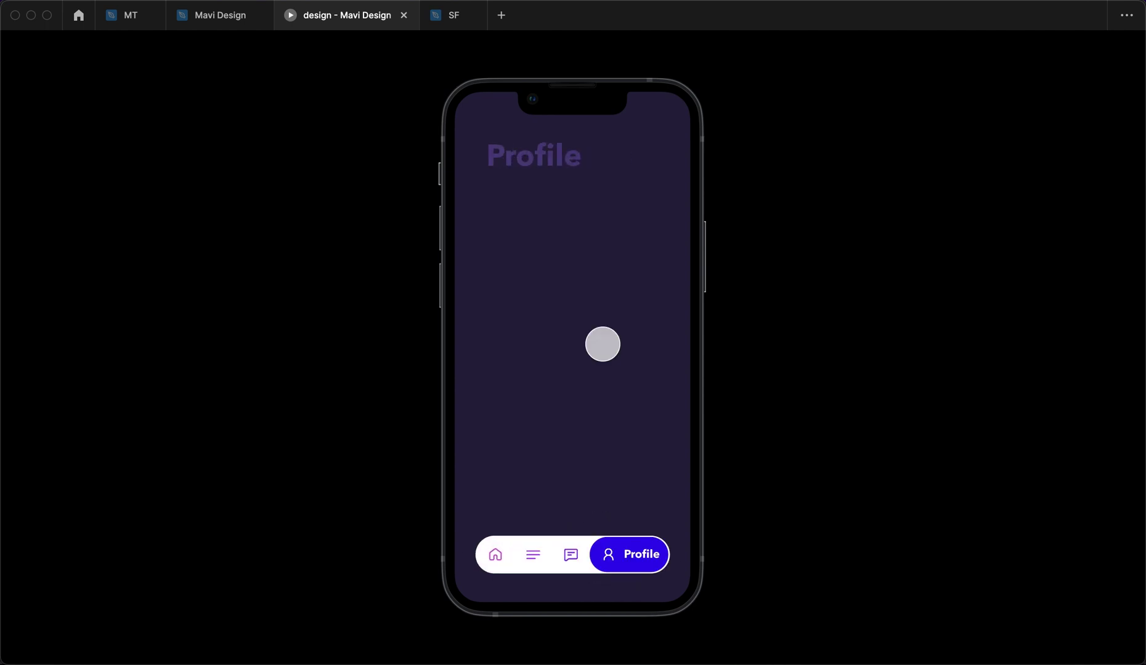